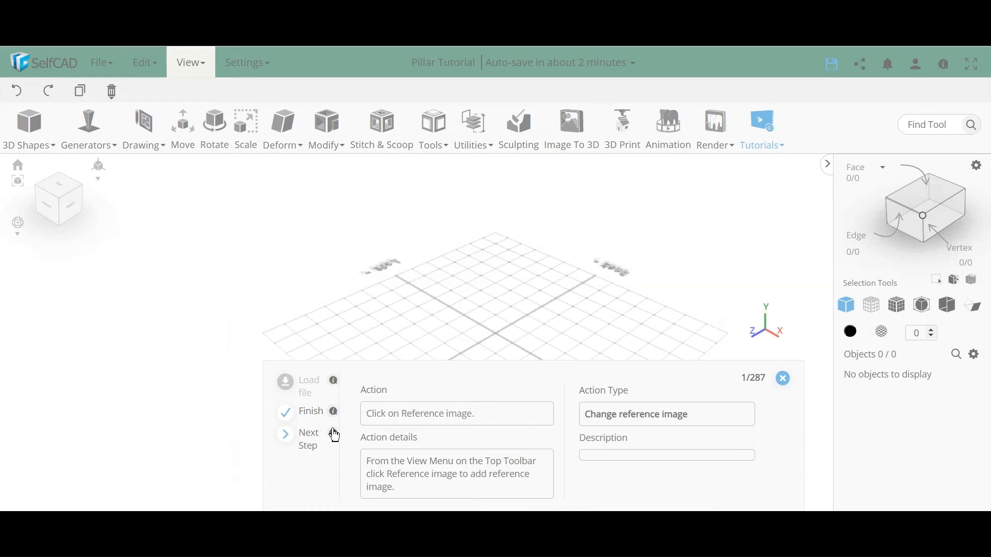
# Add the pillar reference image supplied by the tutorial to the scene.
pyautogui.click(193, 64)
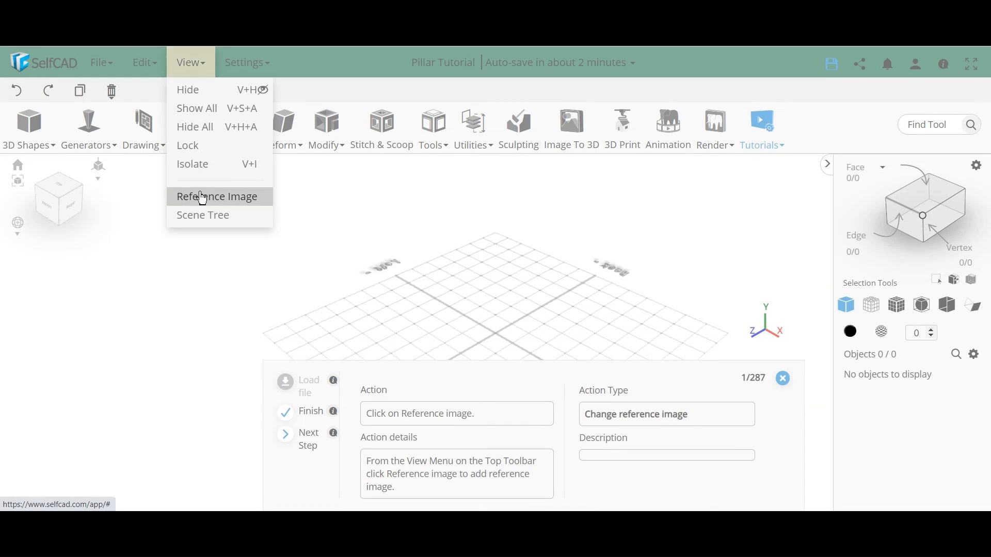
pyautogui.click(237, 206)
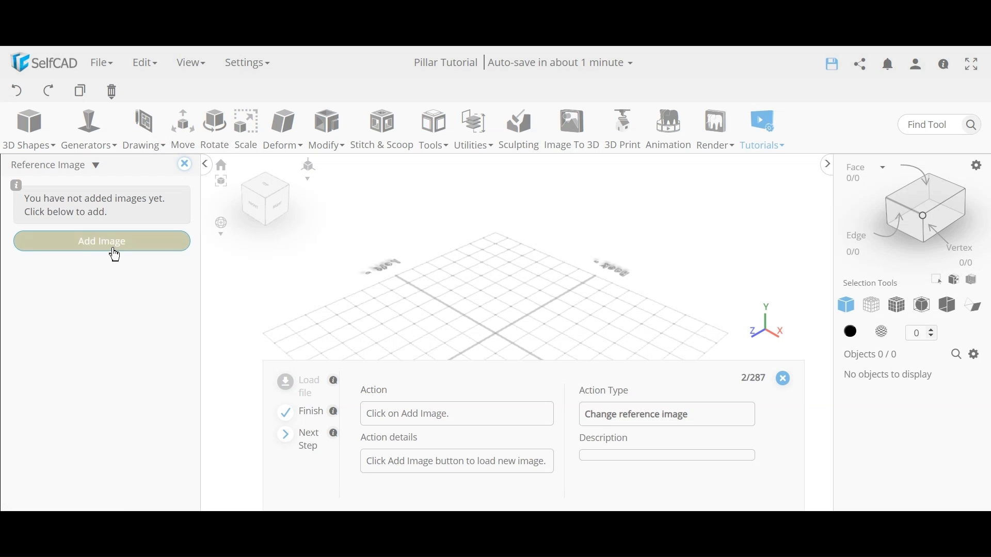
pyautogui.click(114, 253)
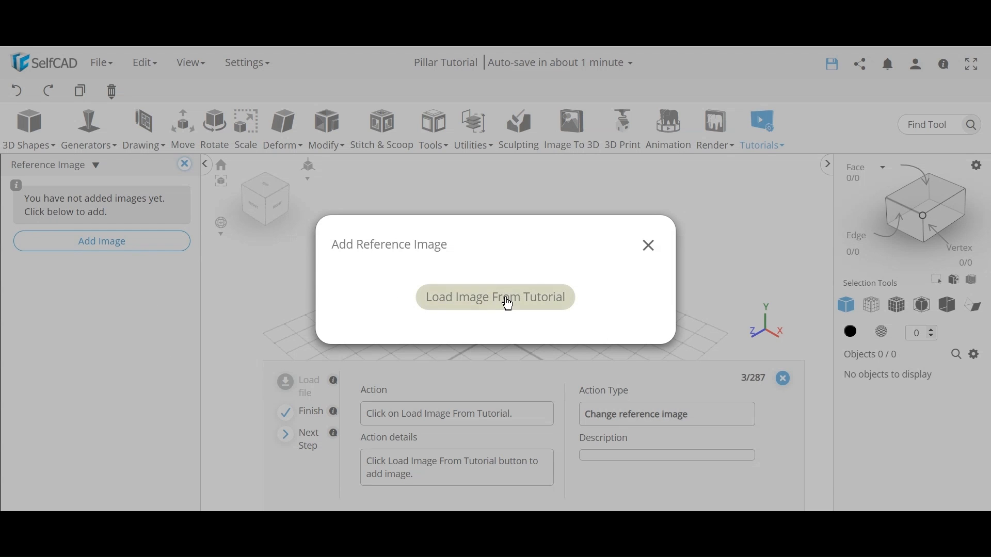
pyautogui.click(503, 305)
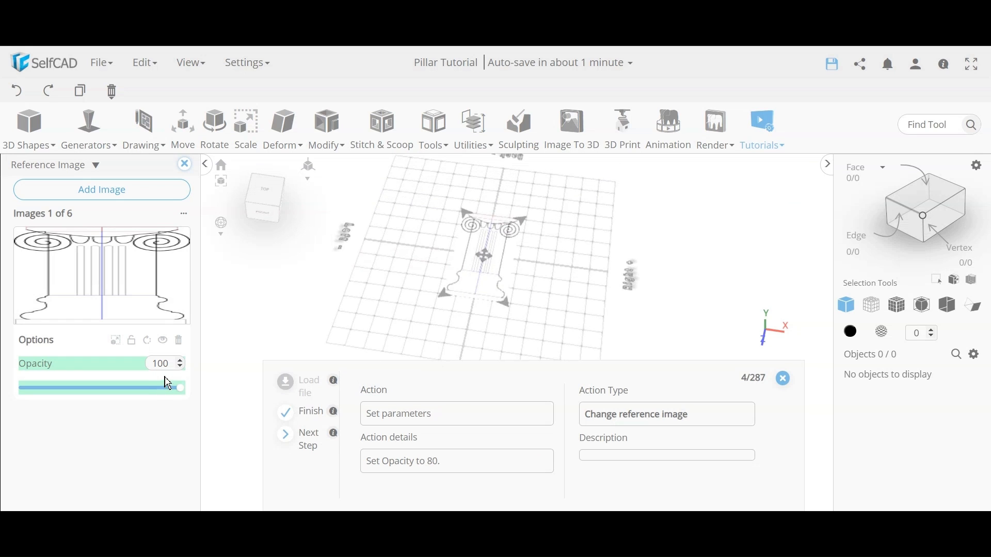
# Set the pillar reference image's opacity to 80.
pyautogui.doubleClick(161, 368)
pyautogui.write('80')
pyautogui.press('Return')
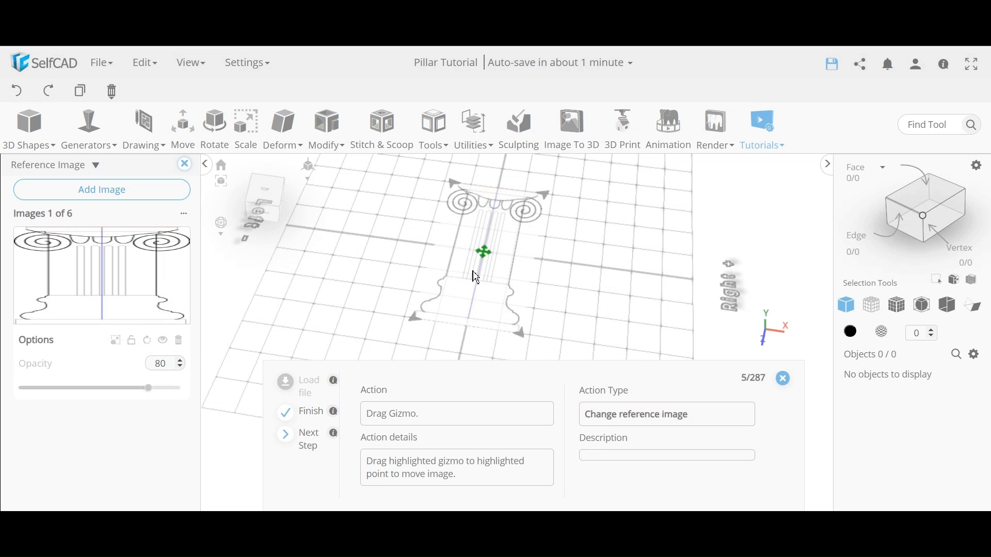
# Move the reference image up to the highlighted point so the pillar stands above the grid, and finish the reference image setup.
pyautogui.scroll(-12, 499, 289)
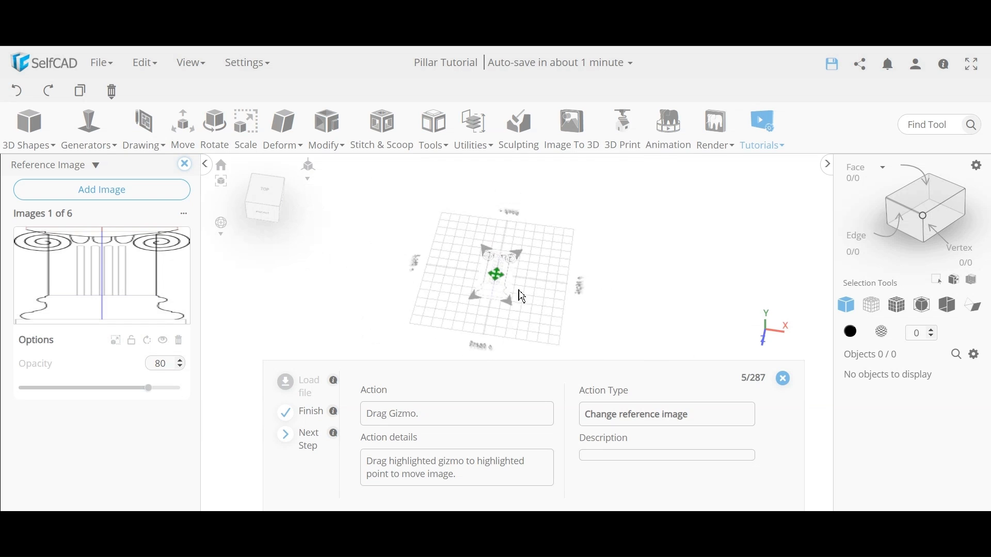
pyautogui.moveTo(557, 292); pyautogui.dragTo(579, 252, button='right')
pyautogui.moveTo(565, 269); pyautogui.dragTo(554, 283, button='middle')
pyautogui.moveTo(554, 283); pyautogui.dragTo(547, 351, button='right')
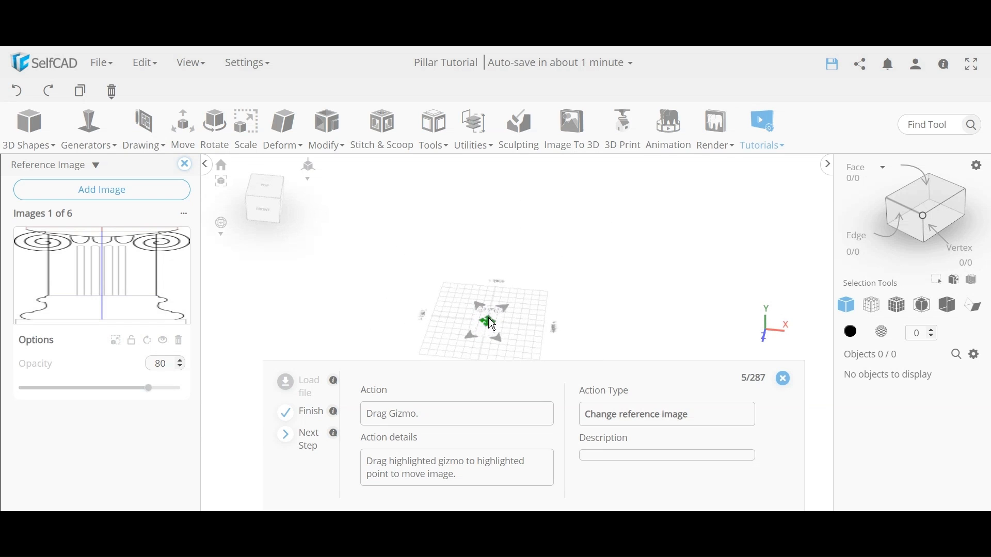
pyautogui.moveTo(493, 329); pyautogui.dragTo(496, 275)
pyautogui.scroll(5, 498, 276)
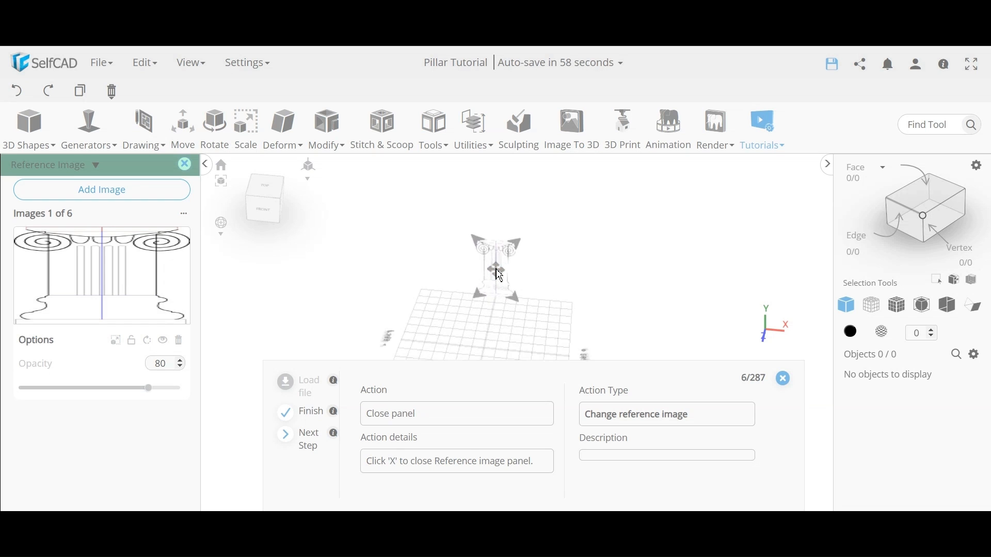
pyautogui.scroll(5, 505, 281)
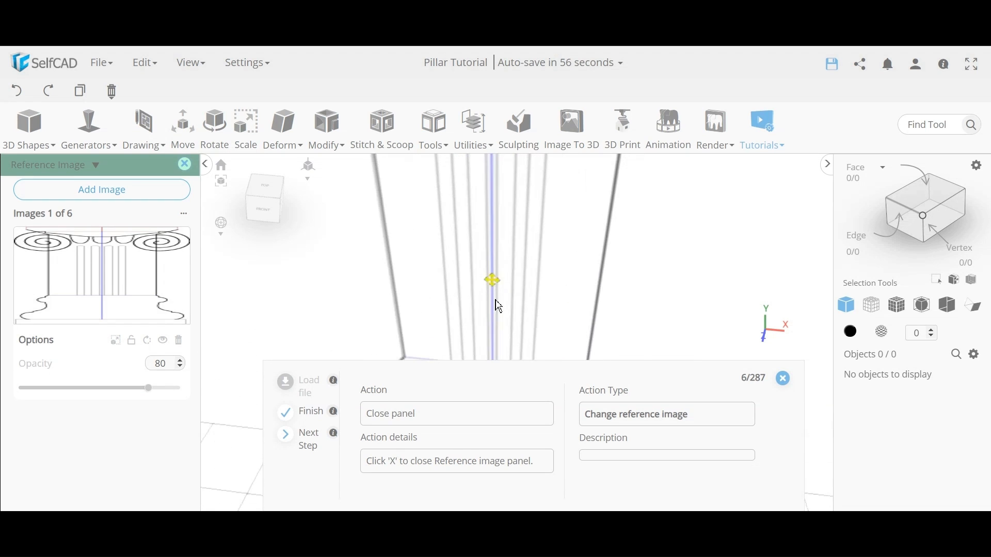
pyautogui.scroll(-2, 498, 309)
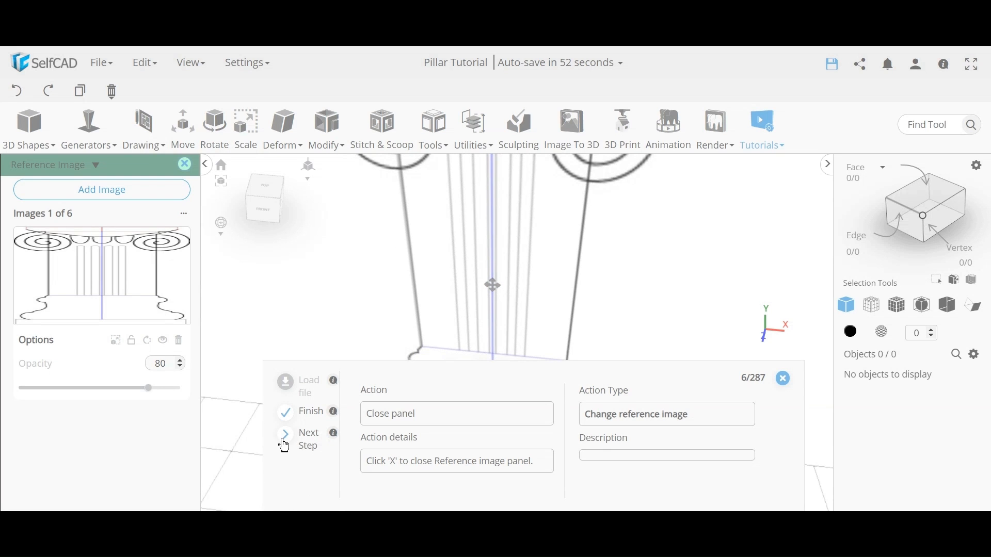
pyautogui.scroll(-6, 539, 269)
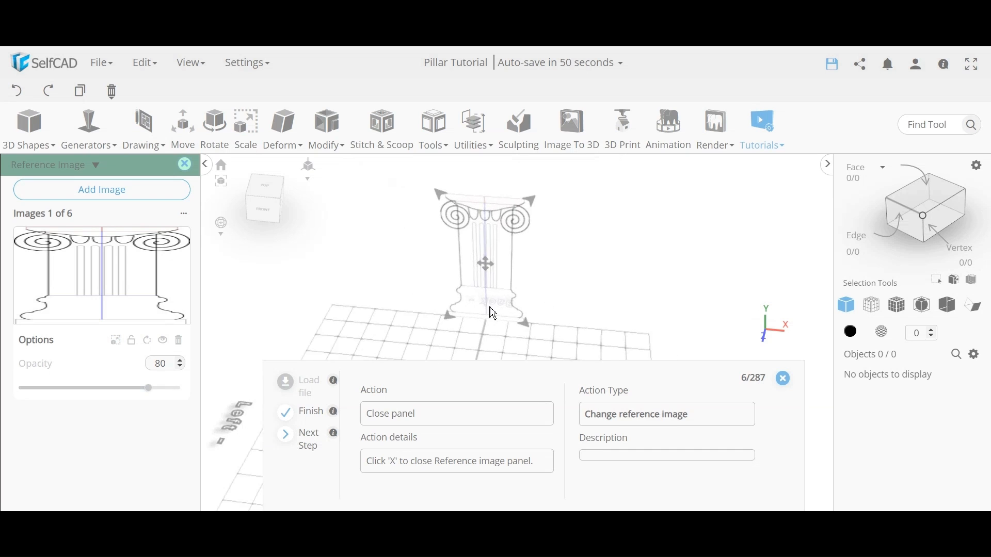
pyautogui.moveTo(489, 307); pyautogui.dragTo(501, 306, button='right')
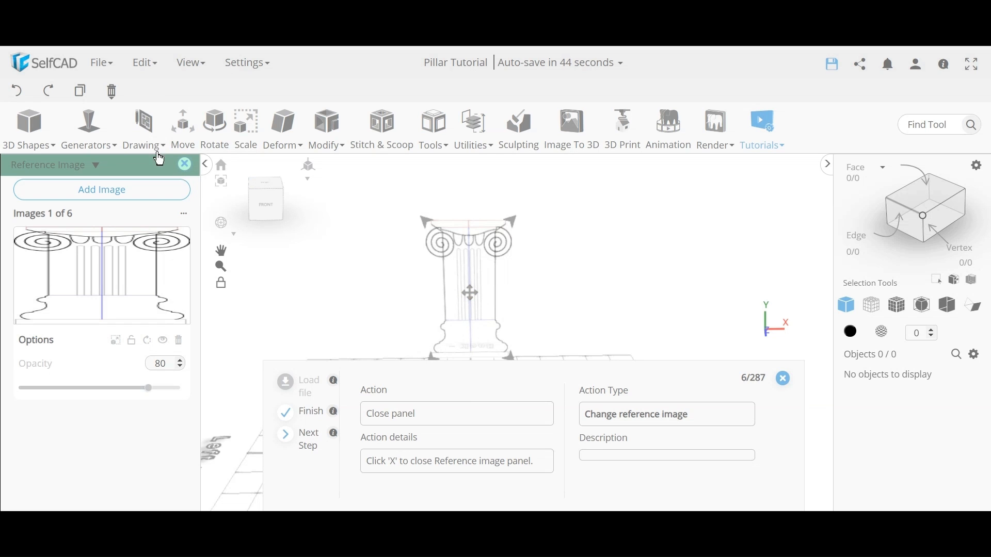
pyautogui.click(184, 165)
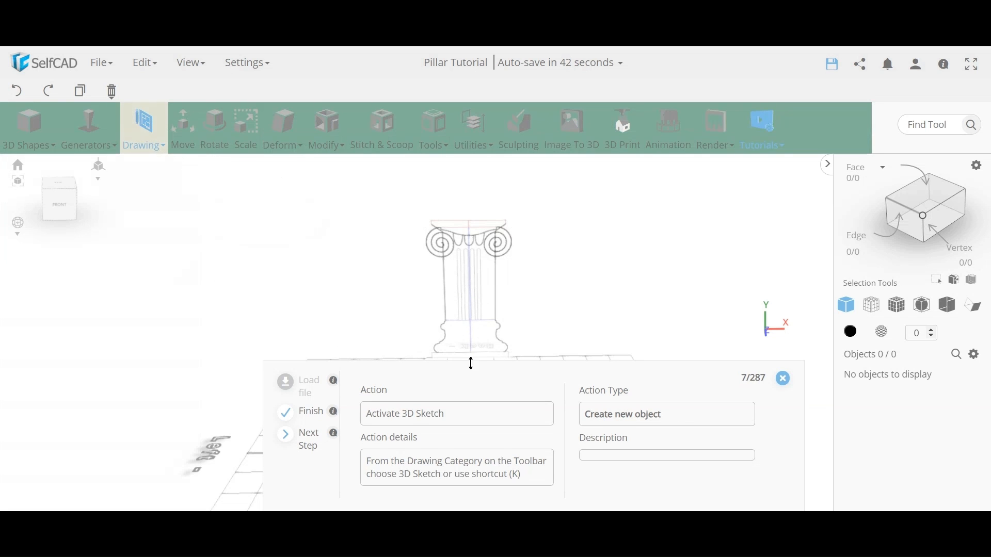
# Start a 3D Sketch and use only the Back / Front drawing plane, with Bottom / Top deselected.
pyautogui.moveTo(530, 264)
pyautogui.mouseDown(button='right')
pyautogui.moveTo(549, 288)
pyautogui.moveTo(538, 251)
pyautogui.moveTo(511, 284)
pyautogui.moveTo(490, 261)
pyautogui.mouseUp(button='right')
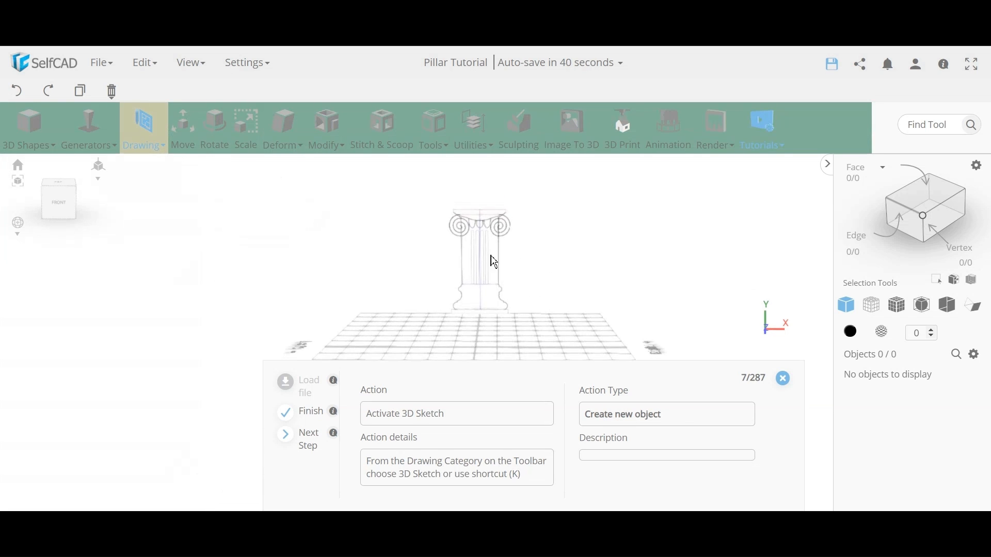
pyautogui.moveTo(144, 126)
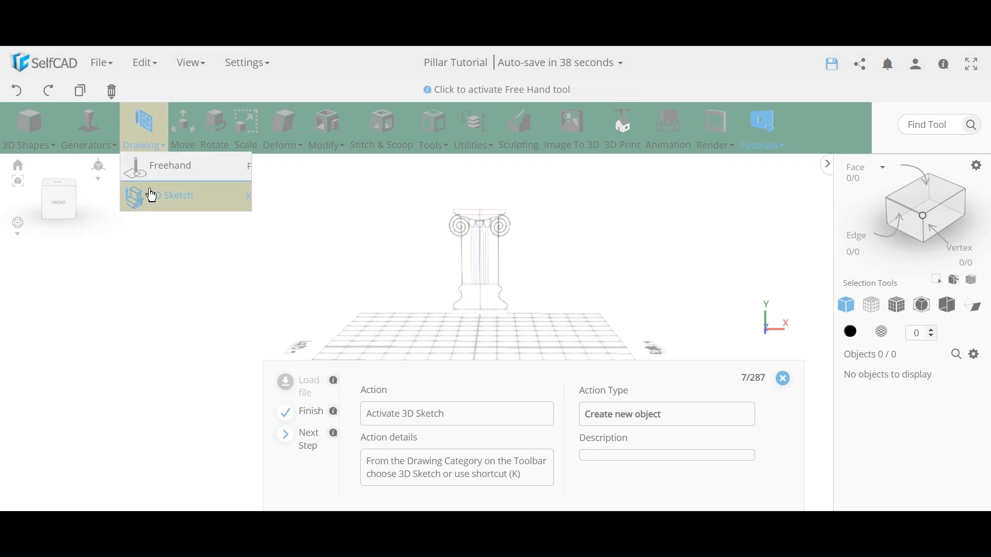
pyautogui.click(158, 207)
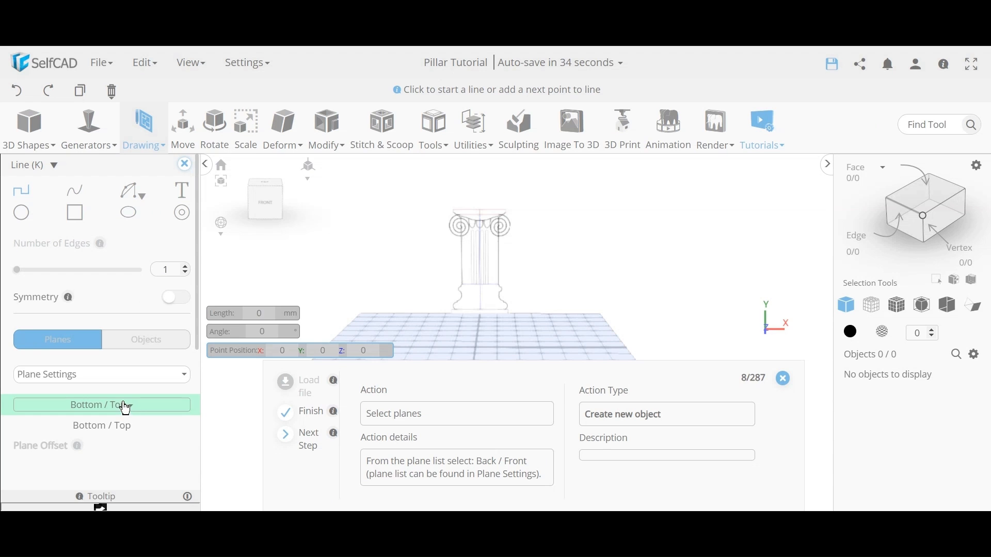
pyautogui.click(123, 407)
pyautogui.click(23, 440)
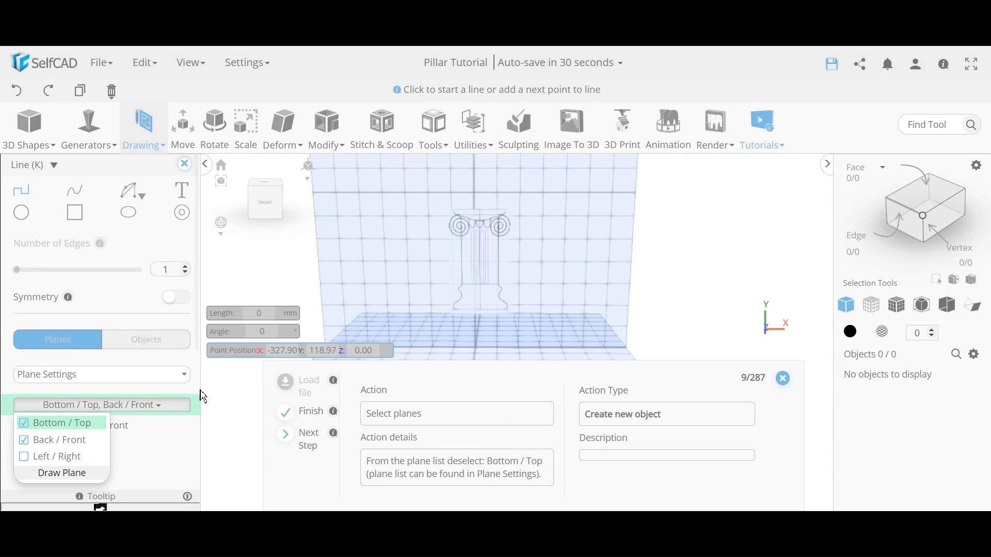
pyautogui.click(179, 392)
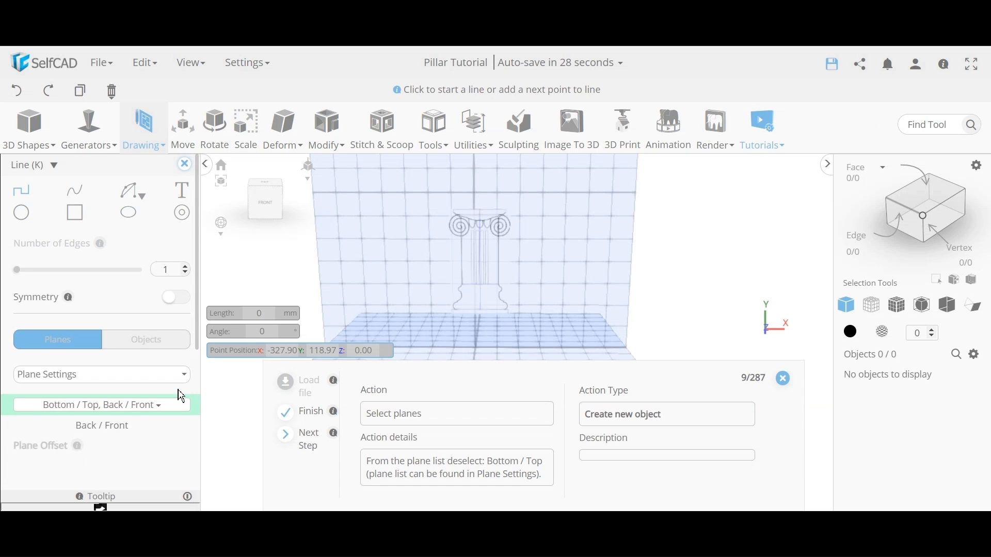
pyautogui.moveTo(526, 337); pyautogui.dragTo(686, 343, button='right')
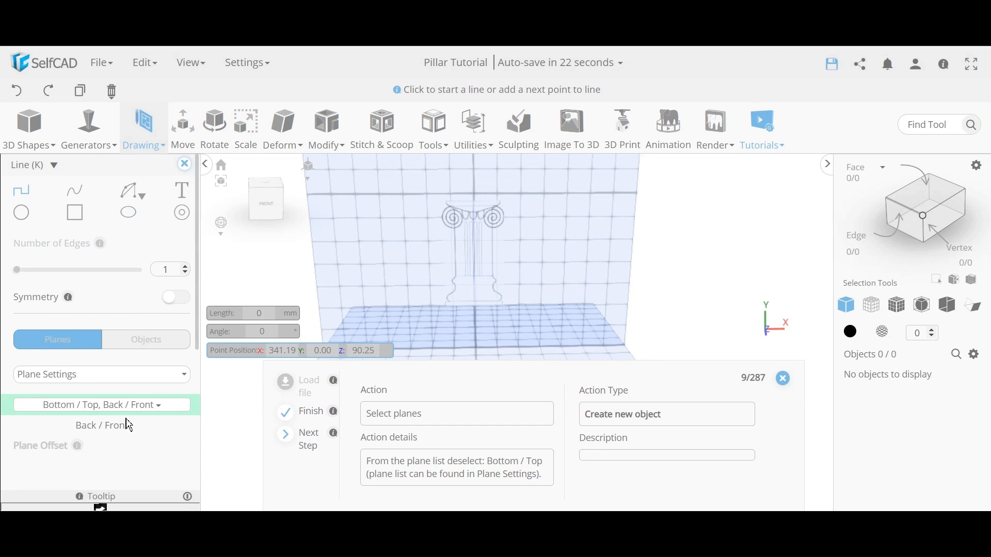
pyautogui.scroll(-2, 129, 425)
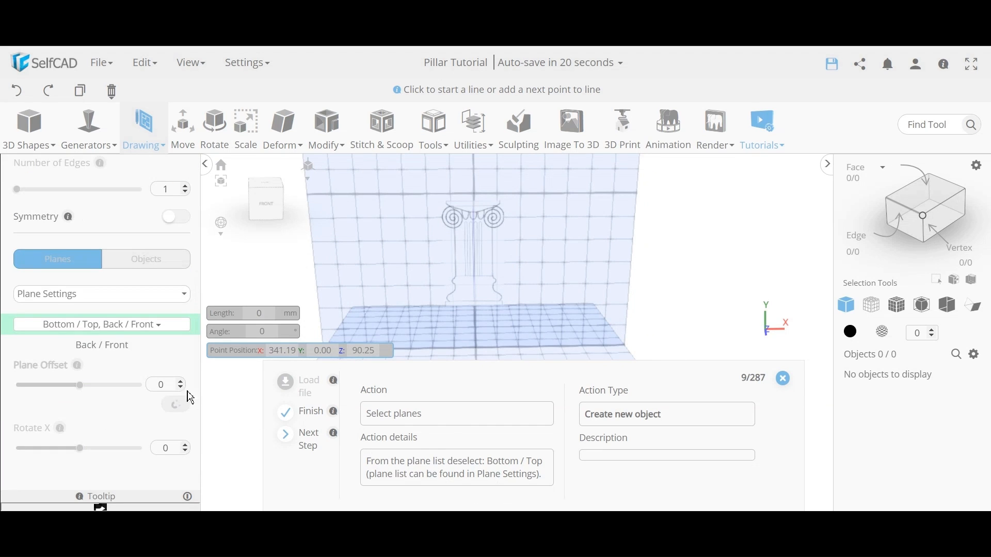
pyautogui.click(129, 329)
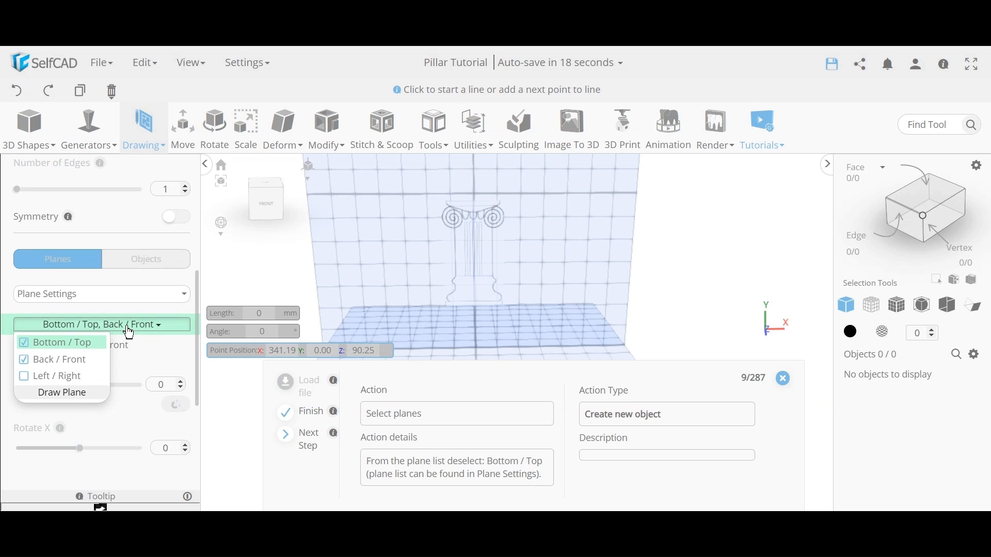
pyautogui.click(24, 345)
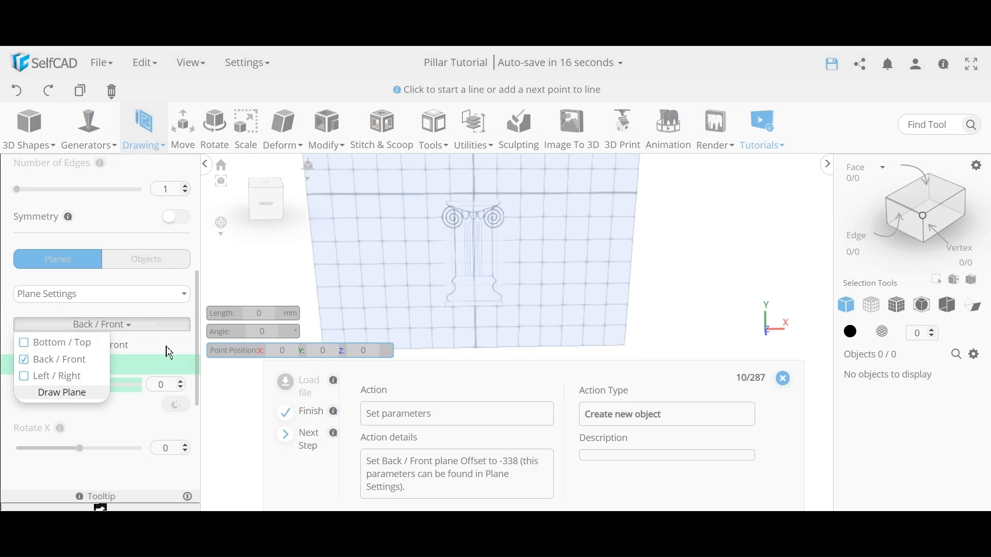
pyautogui.click(166, 347)
# Set the Back / Front plane offset to -338.
pyautogui.scroll(-3, 690, 292)
pyautogui.moveTo(689, 292); pyautogui.dragTo(662, 268, button='right')
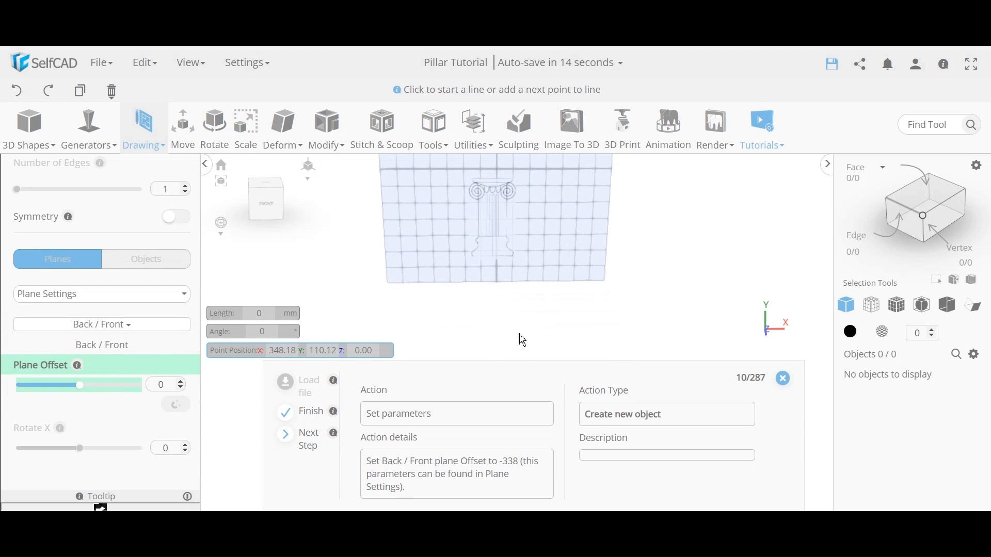
pyautogui.moveTo(570, 316); pyautogui.dragTo(554, 342, button='right')
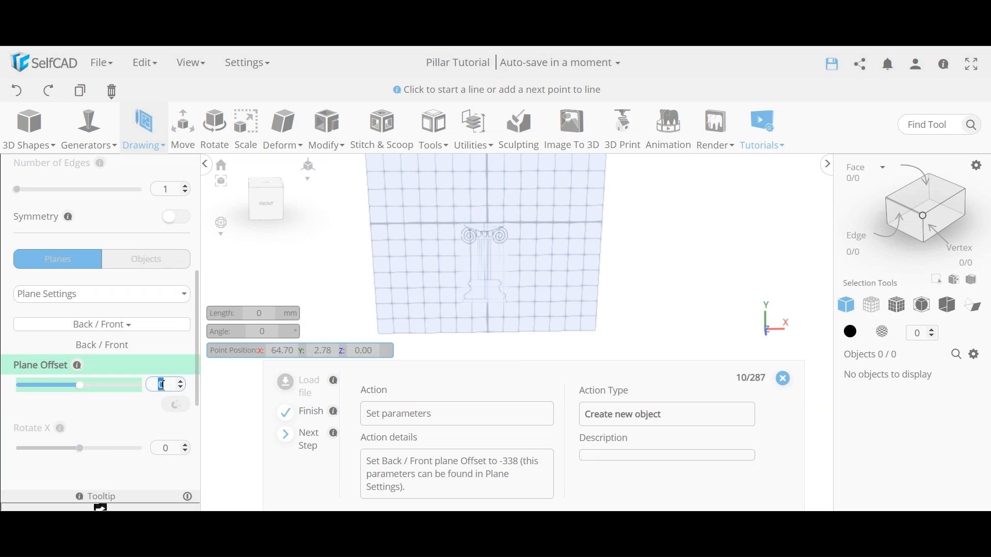
pyautogui.write('-33')
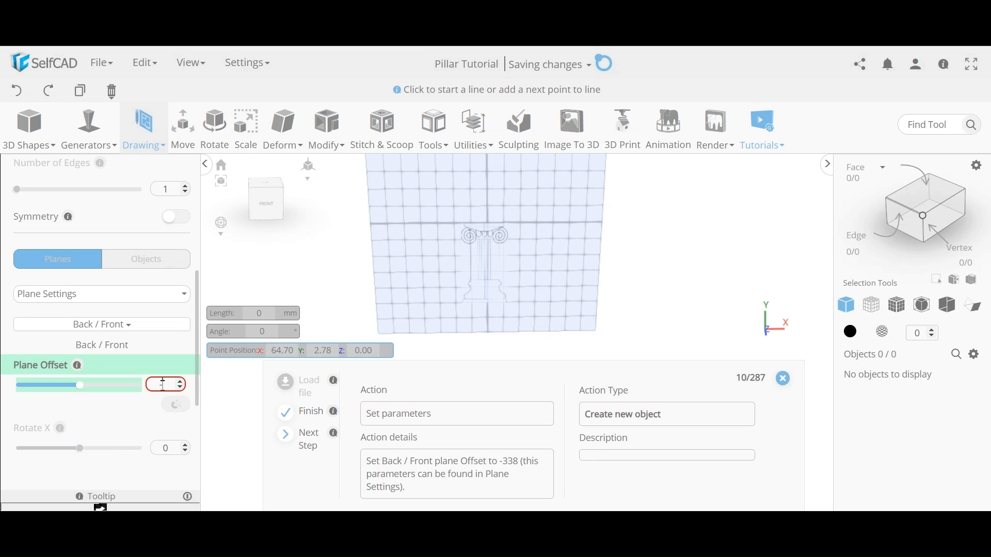
pyautogui.write('8')
pyautogui.press('Return')
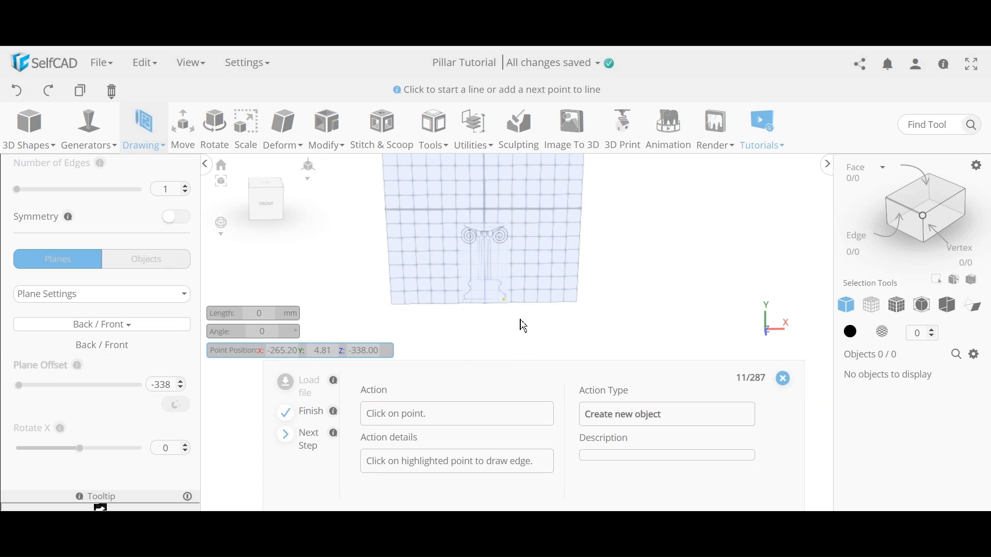
pyautogui.moveTo(566, 336); pyautogui.dragTo(537, 325, button='right')
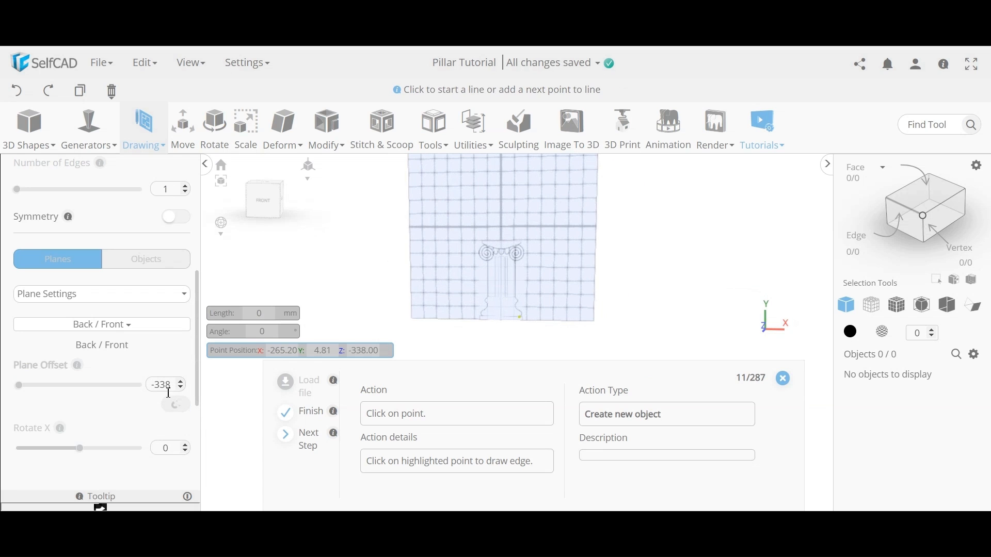
pyautogui.click(174, 406)
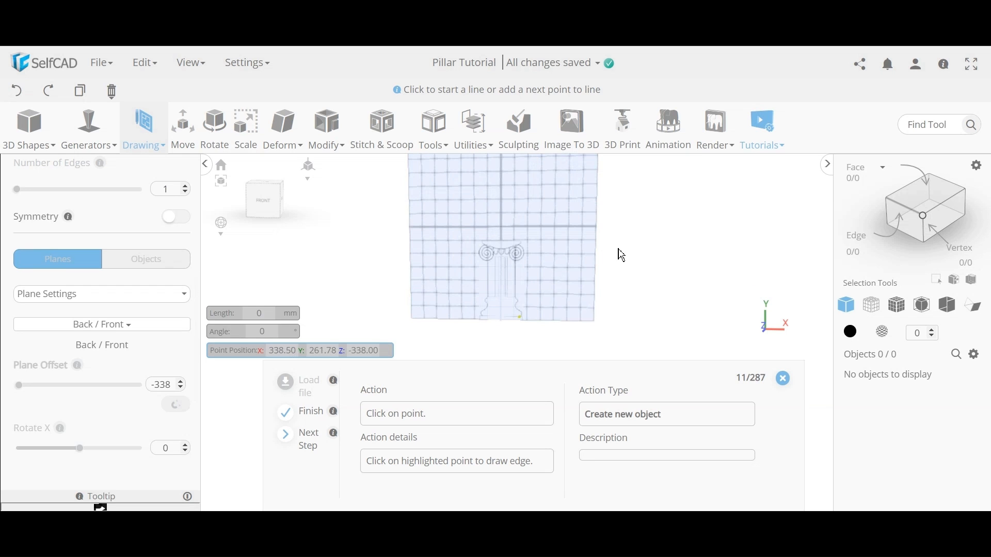
# Draw a line along the pillar's base with the Line tool, from the highlighted point to the centre at X 0.
pyautogui.scroll(2, 74, 278)
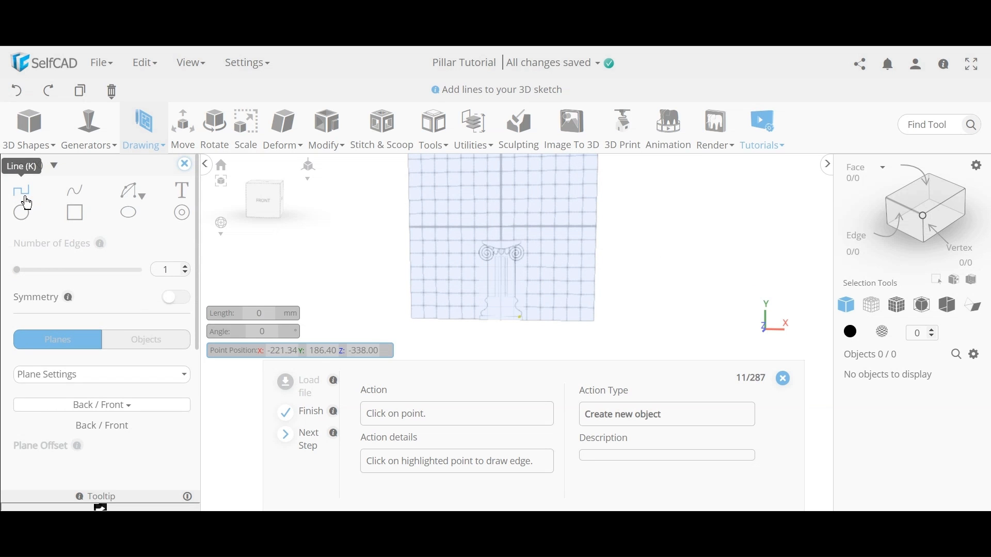
pyautogui.click(27, 201)
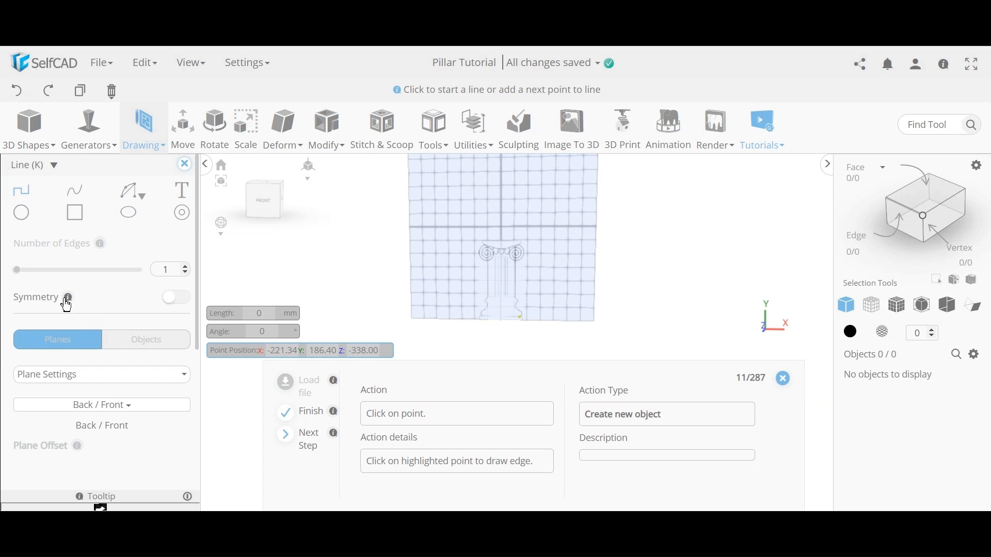
pyautogui.scroll(5, 526, 265)
pyautogui.scroll(-4, 528, 266)
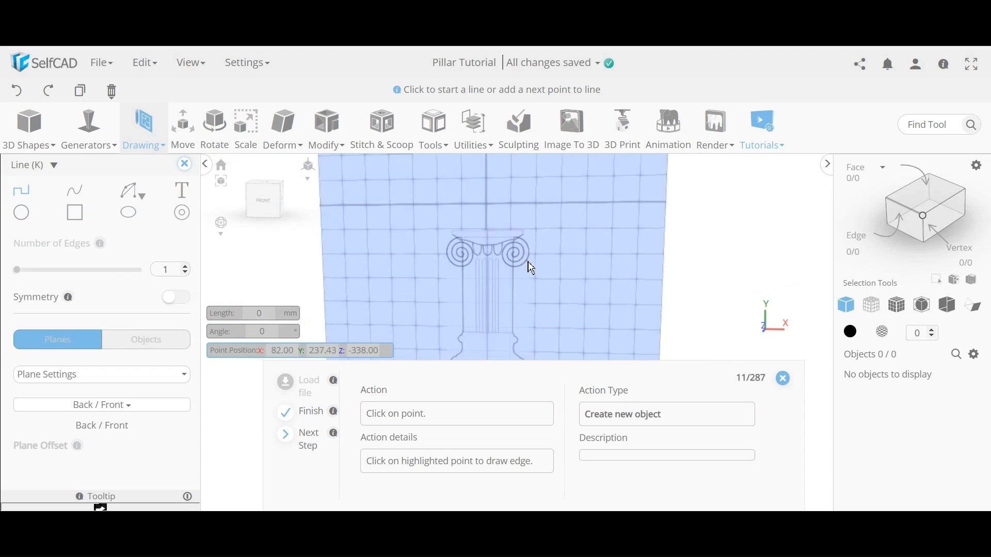
pyautogui.scroll(5, 513, 323)
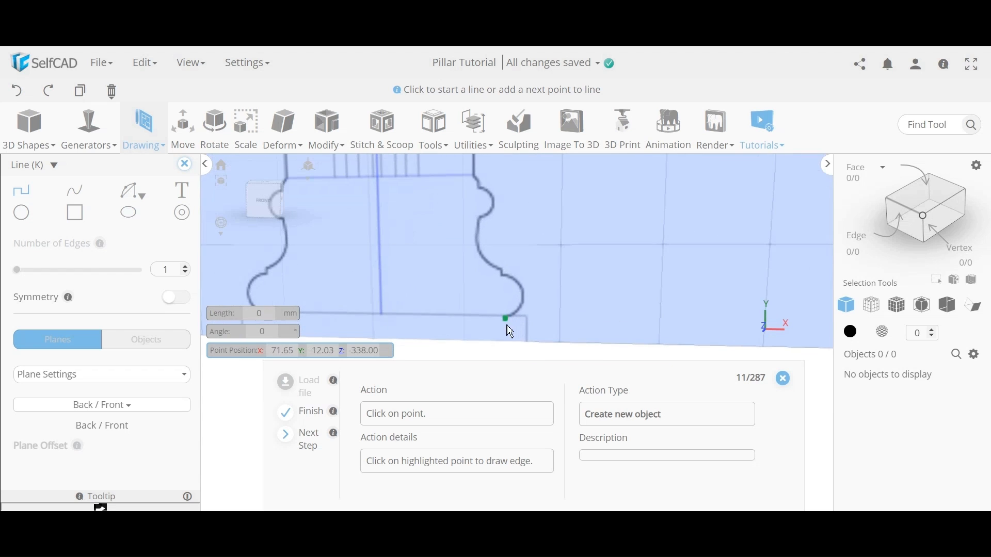
pyautogui.click(512, 323)
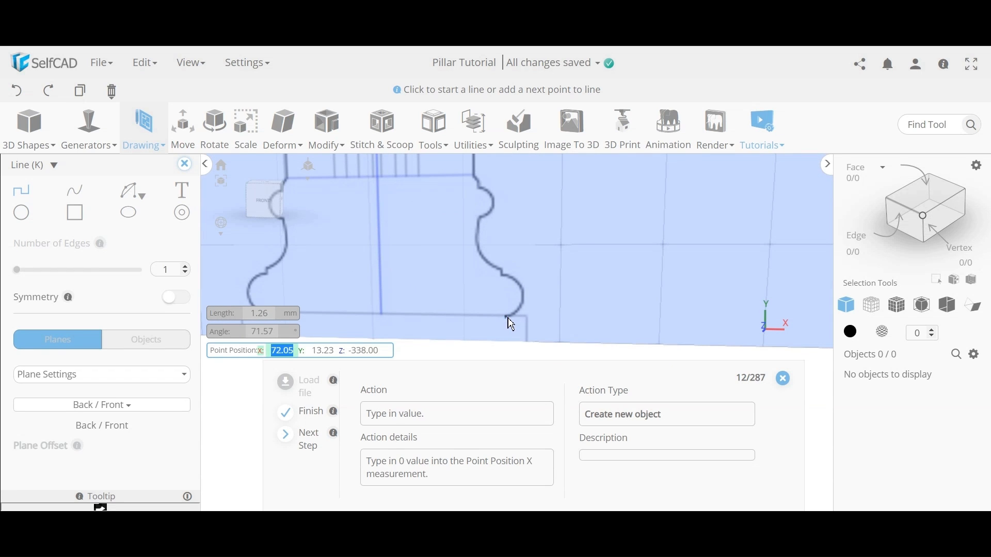
pyautogui.scroll(-3, 511, 324)
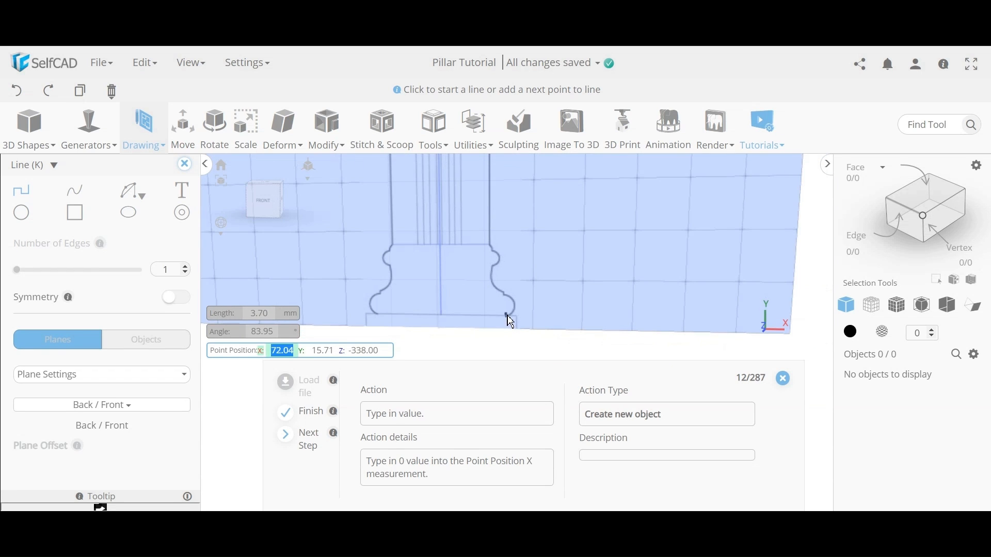
pyautogui.write('0')
pyautogui.press('Return')
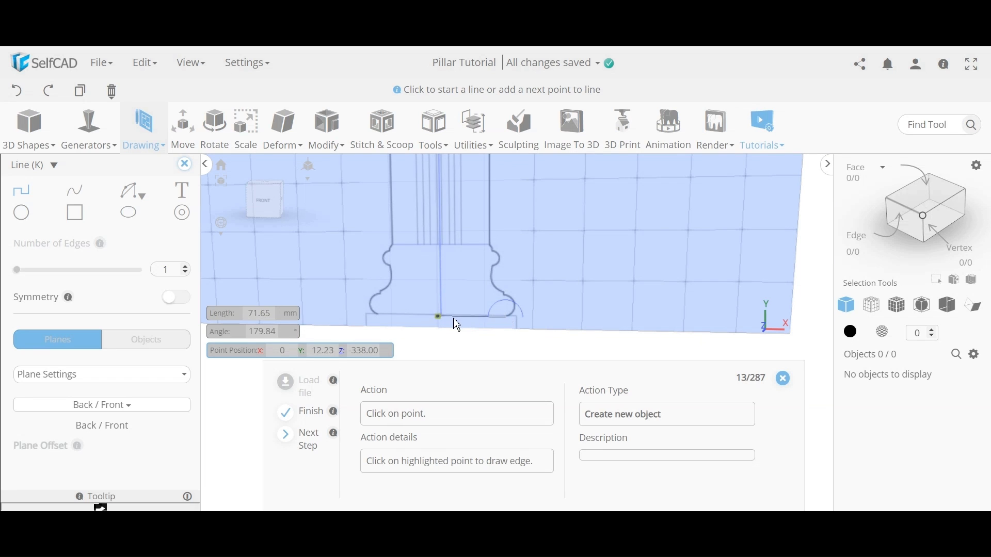
pyautogui.click(440, 319)
pyautogui.press('Return')
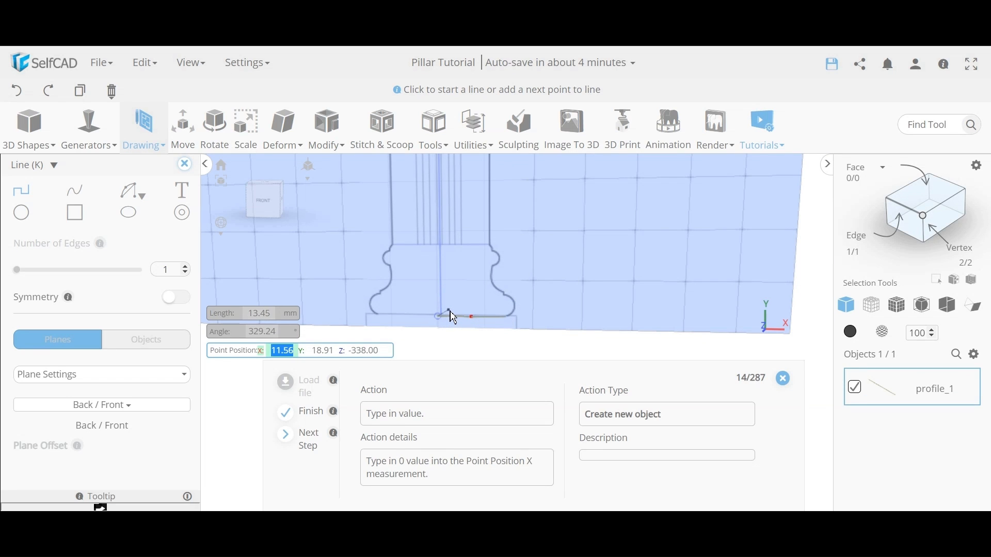
# Draw the vertical centre line at X 0 from the base up to the highlighted point on the capital.
pyautogui.write('0')
pyautogui.press('Return')
pyautogui.scroll(2, 442, 298)
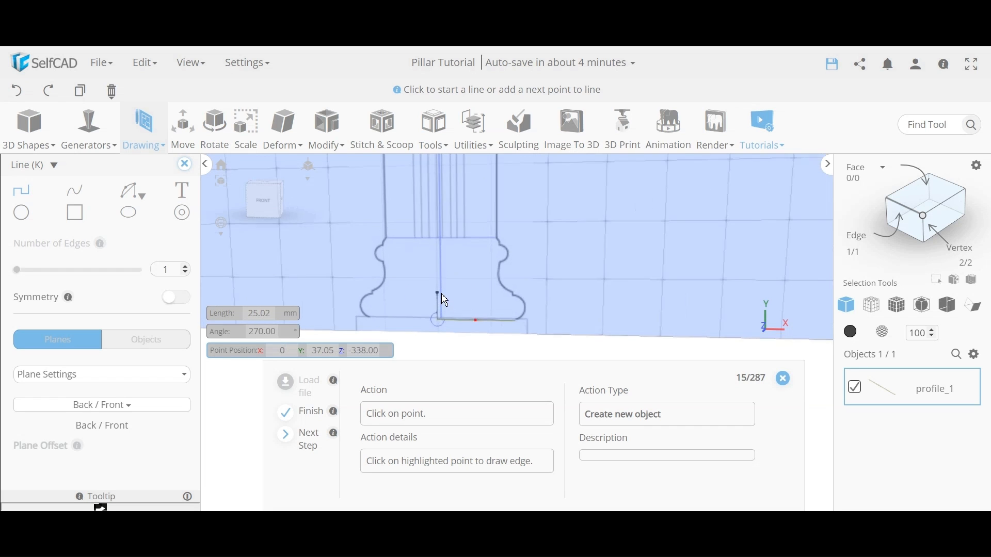
pyautogui.scroll(-4, 444, 301)
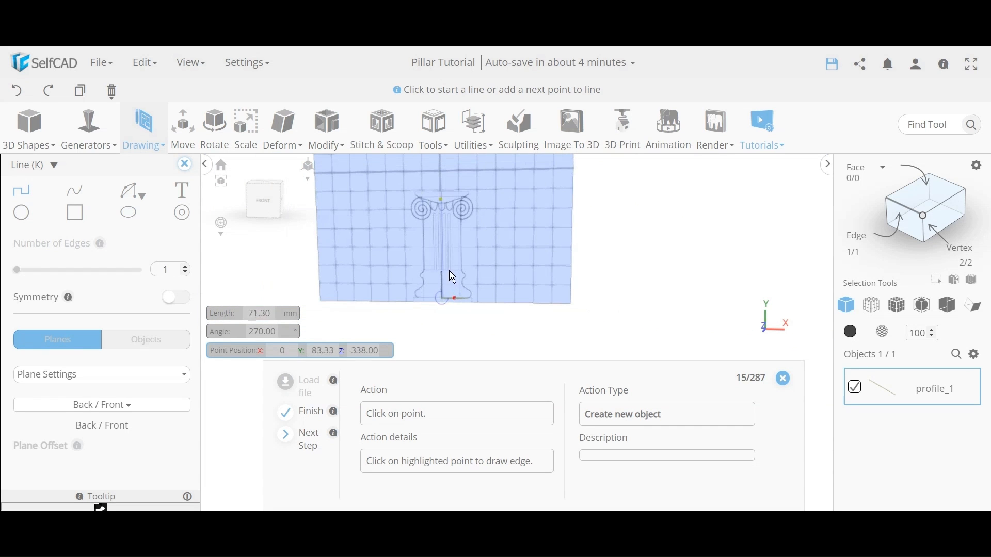
pyautogui.click(446, 209)
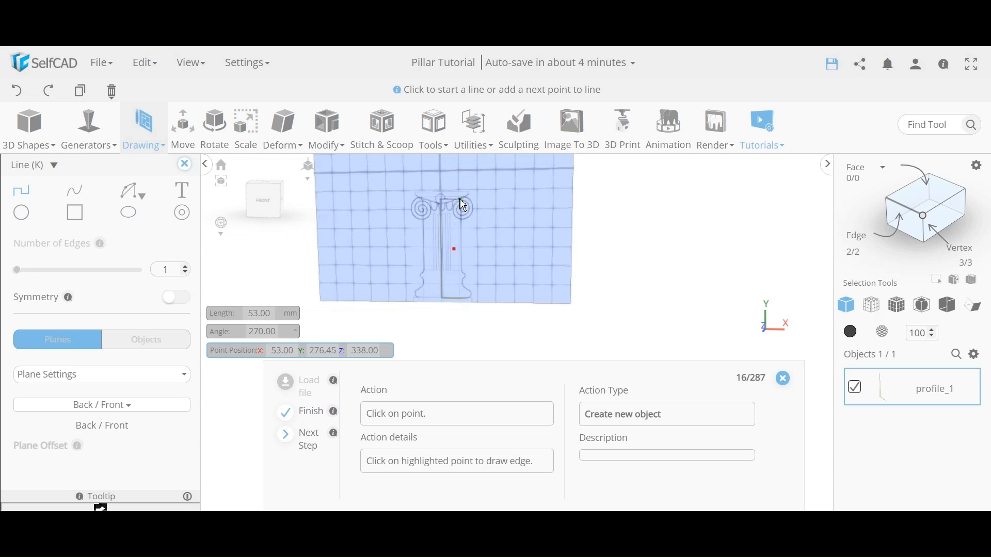
# Continue the profile with a 53 mm top edge, the shaft side down to the base, and the short segments at its foot.
pyautogui.scroll(-3, 467, 247)
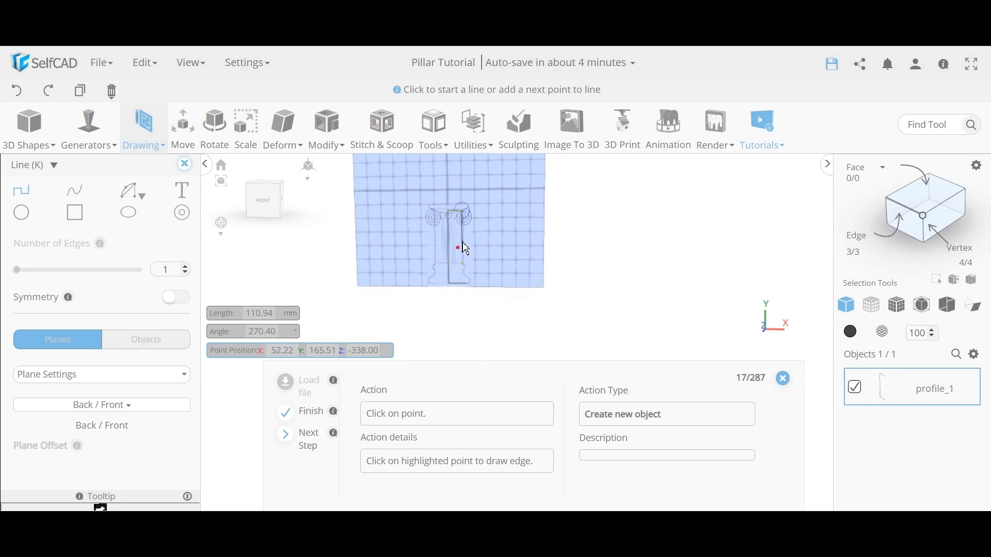
pyautogui.scroll(3, 462, 246)
pyautogui.click(470, 283)
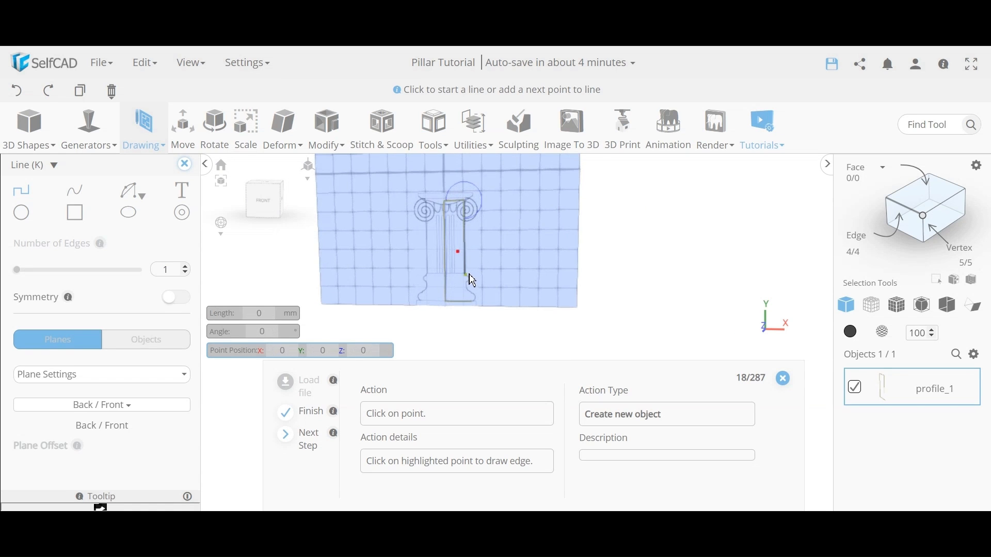
pyautogui.scroll(5, 469, 279)
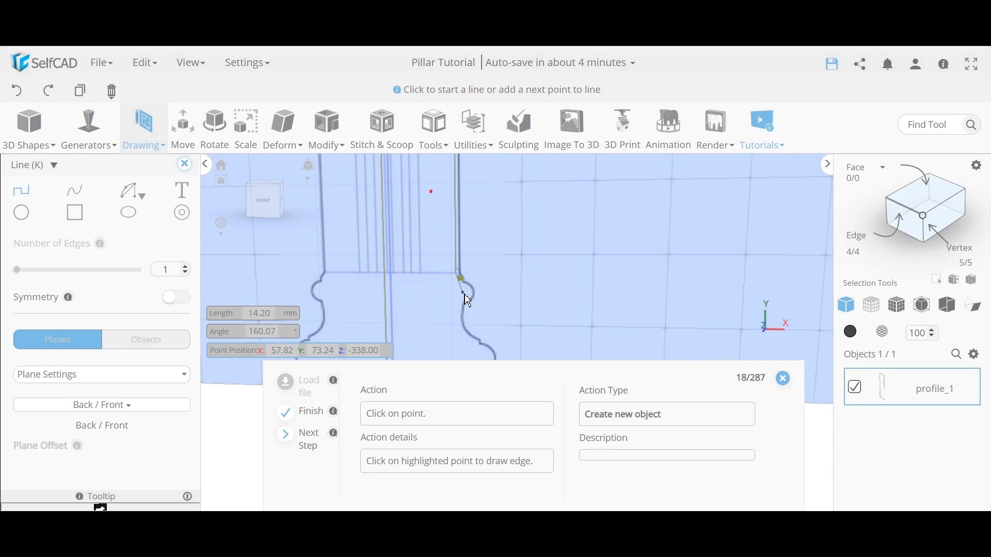
pyautogui.click(463, 286)
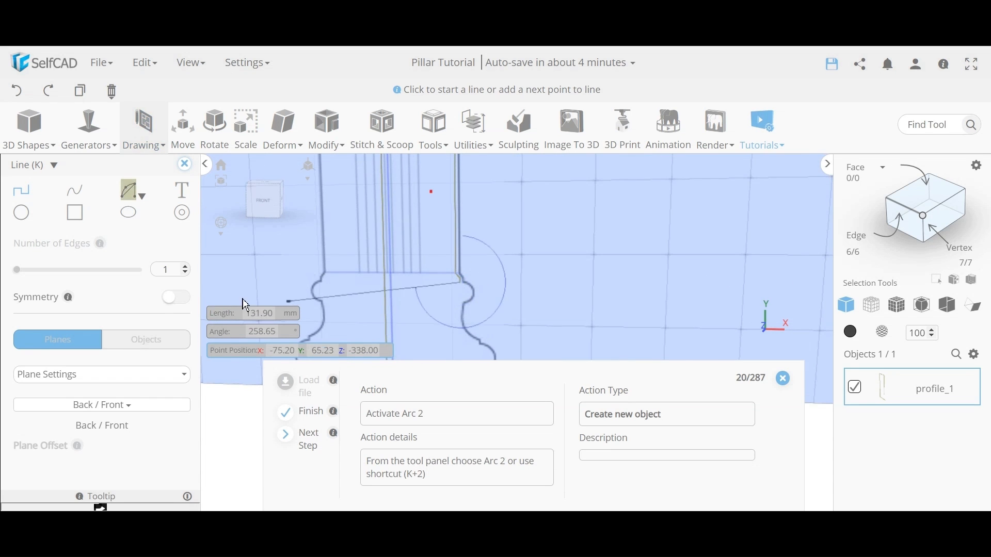
# Trace the small convex curve and the concave curve below it on the base moulding with Arc 2.
pyautogui.click(133, 191)
pyautogui.click(131, 236)
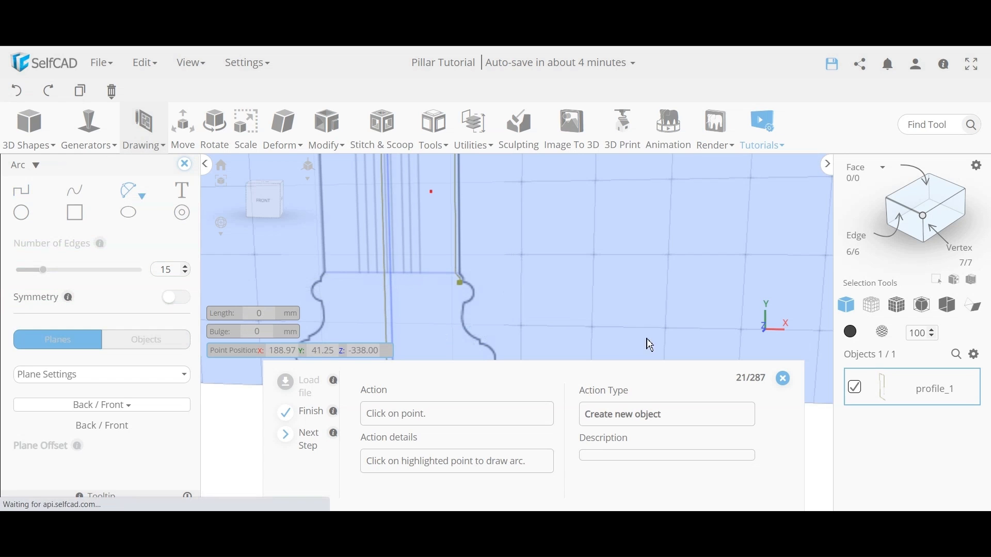
pyautogui.click(462, 285)
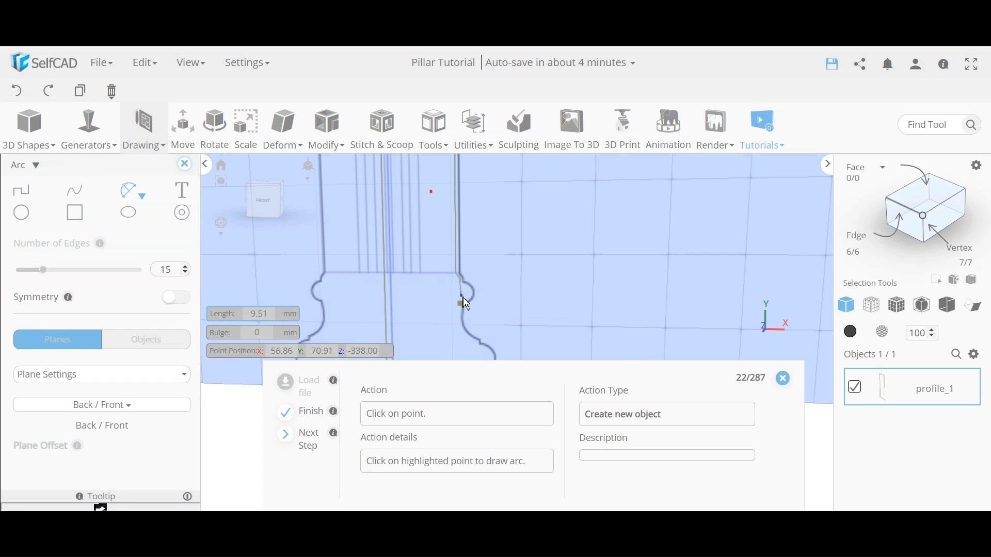
pyautogui.click(464, 306)
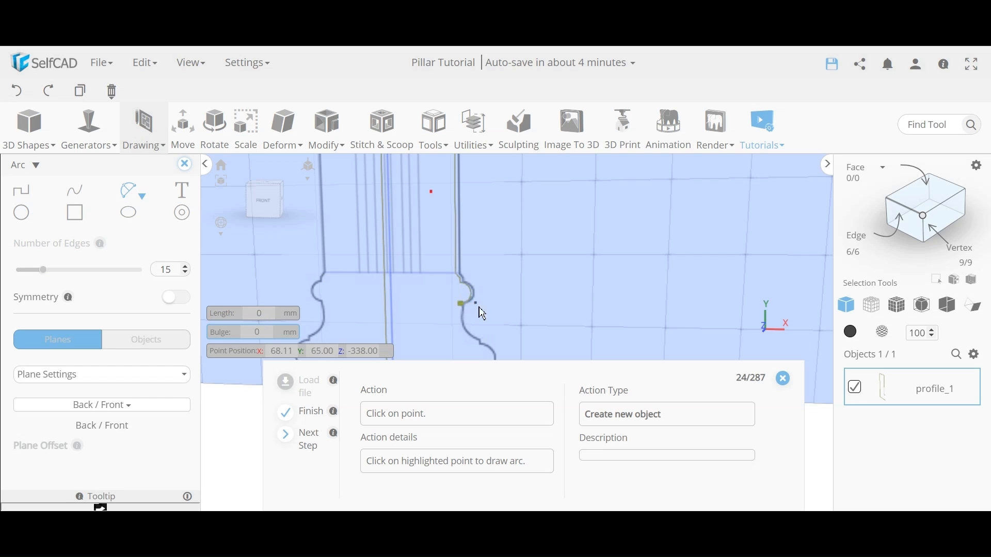
pyautogui.click(461, 304)
pyautogui.click(480, 341)
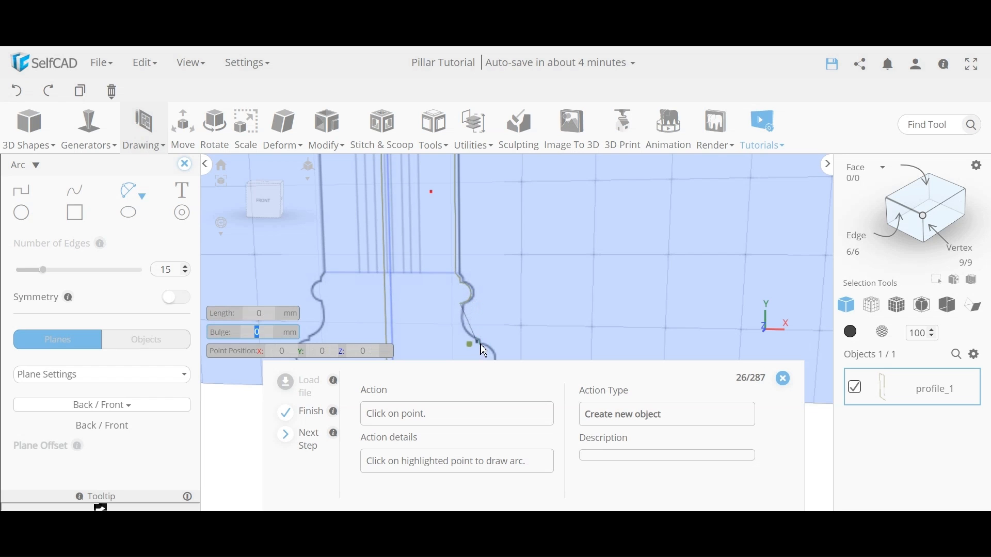
pyautogui.click(472, 353)
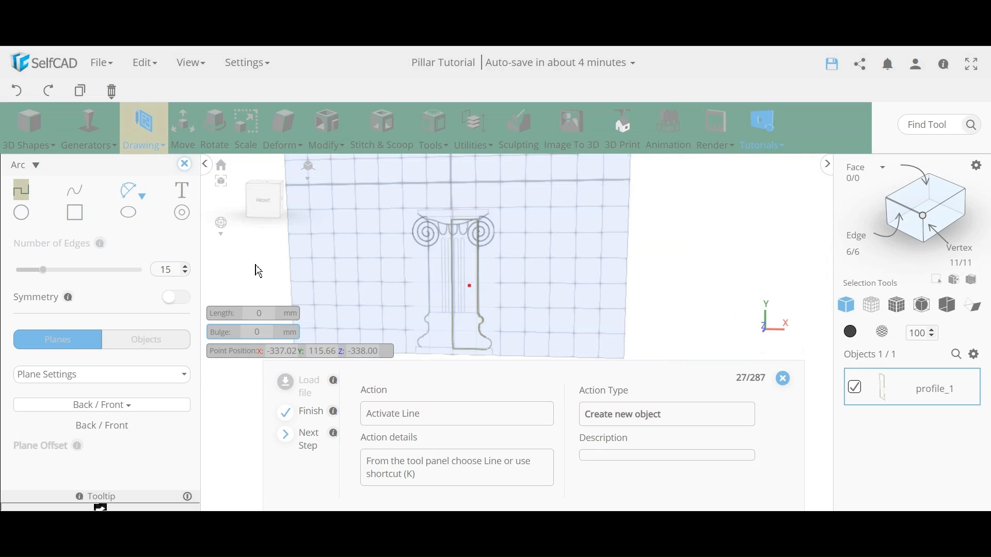
# Draw the short straight ledge below the concave curve with the Line tool, using the highlighted points.
pyautogui.click(21, 191)
pyautogui.scroll(2, 516, 329)
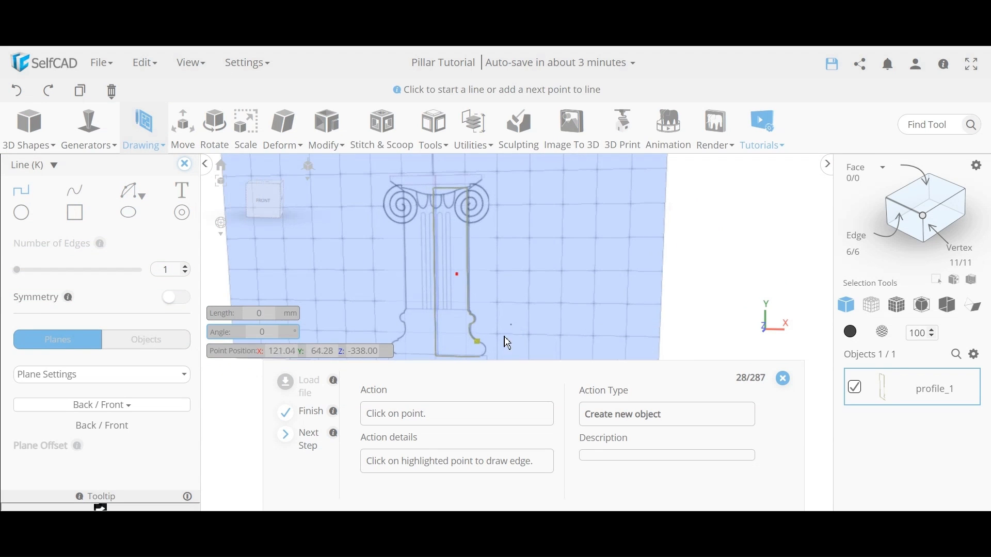
pyautogui.click(478, 347)
pyautogui.scroll(3, 478, 347)
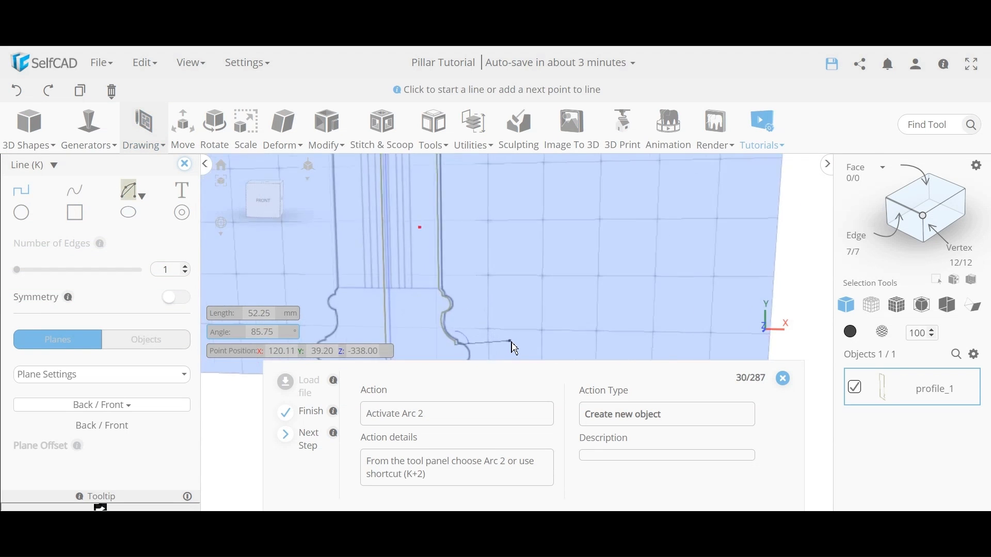
# Close the profile with an Arc 2 curve around the lowest base moulding, ending at the base line, and exit the 3D Sketch.
pyautogui.scroll(-5, 477, 345)
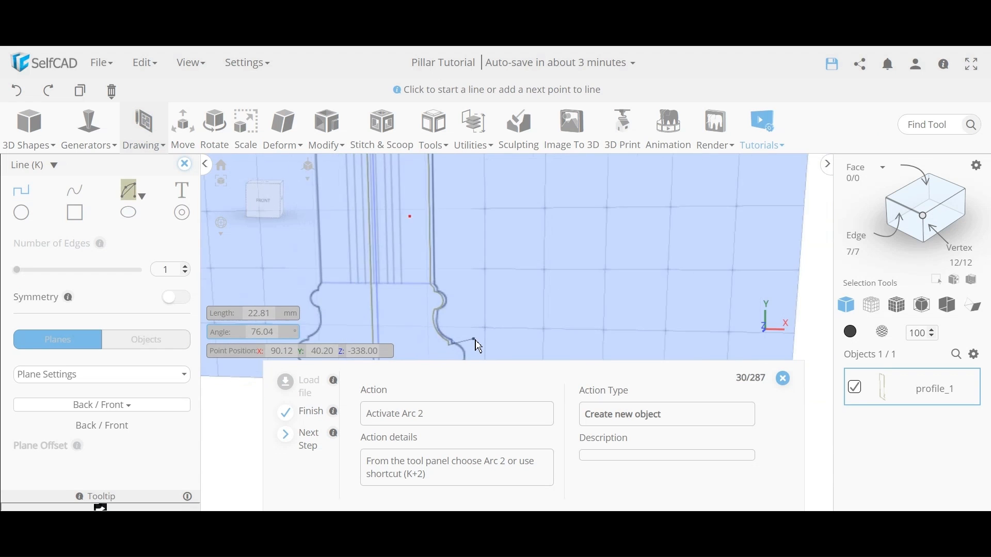
pyautogui.click(133, 191)
pyautogui.click(132, 236)
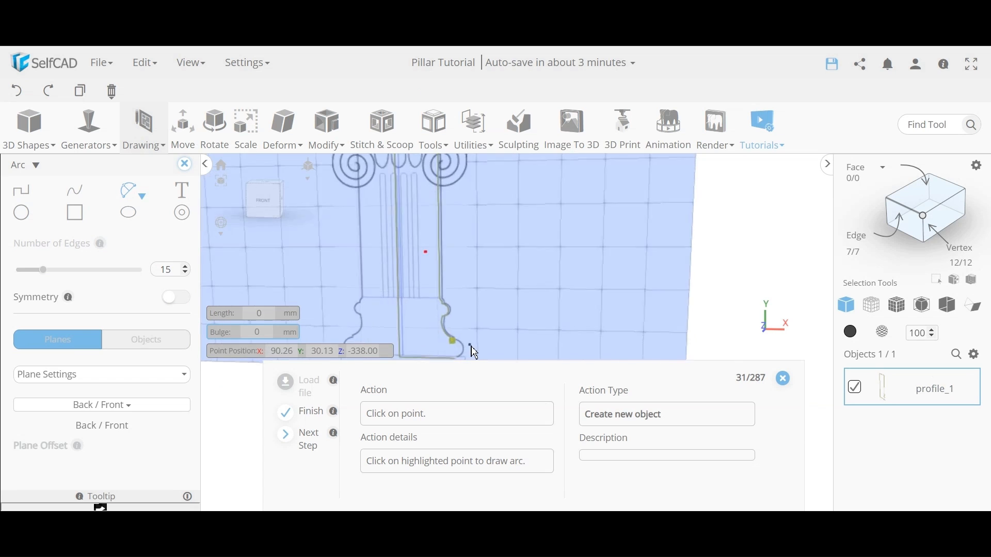
pyautogui.scroll(-3, 462, 352)
pyautogui.scroll(5, 465, 331)
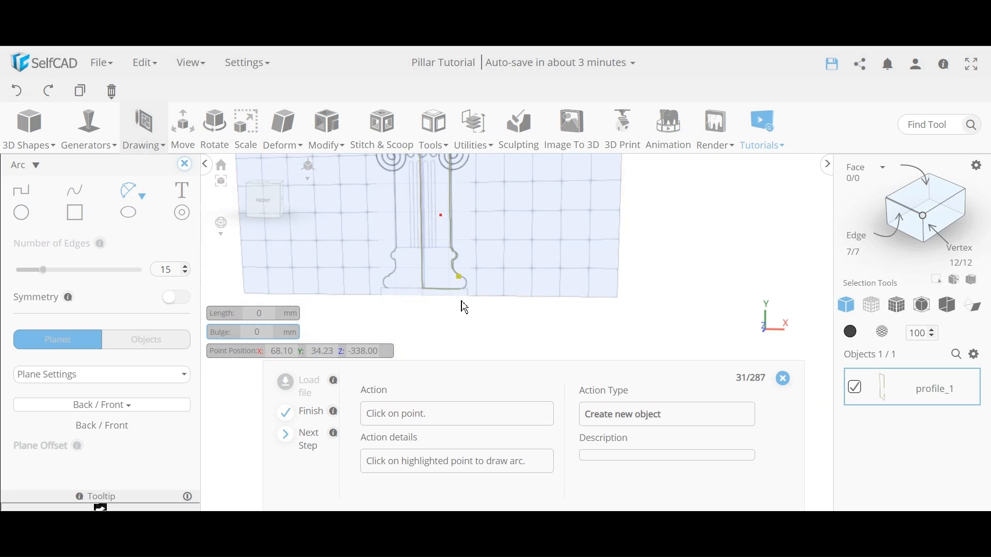
pyautogui.click(453, 248)
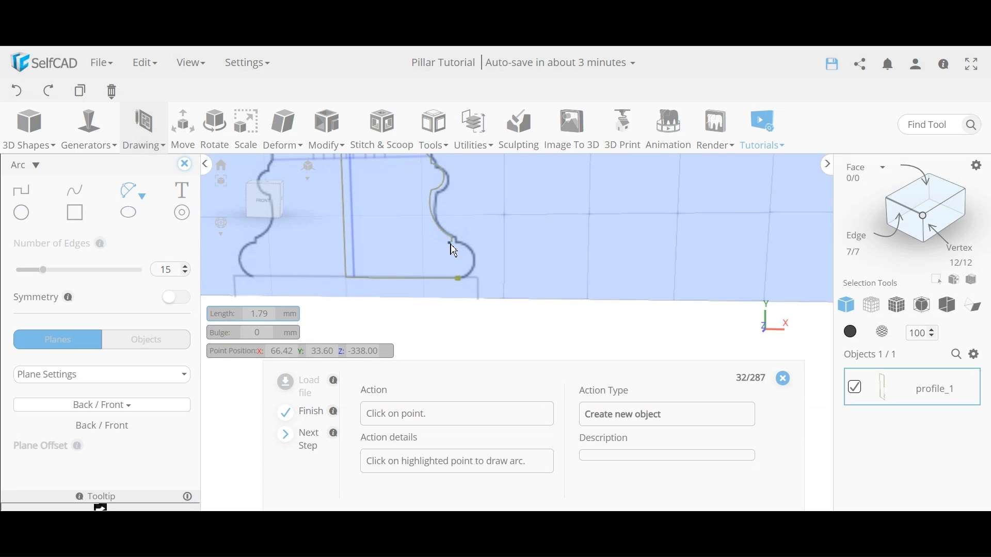
pyautogui.click(458, 280)
pyautogui.click(473, 272)
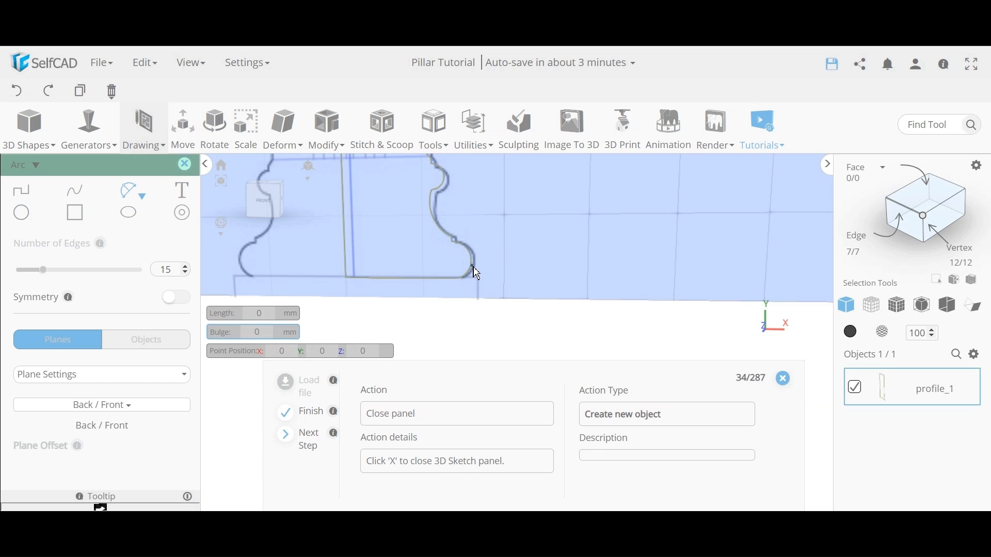
pyautogui.click(184, 164)
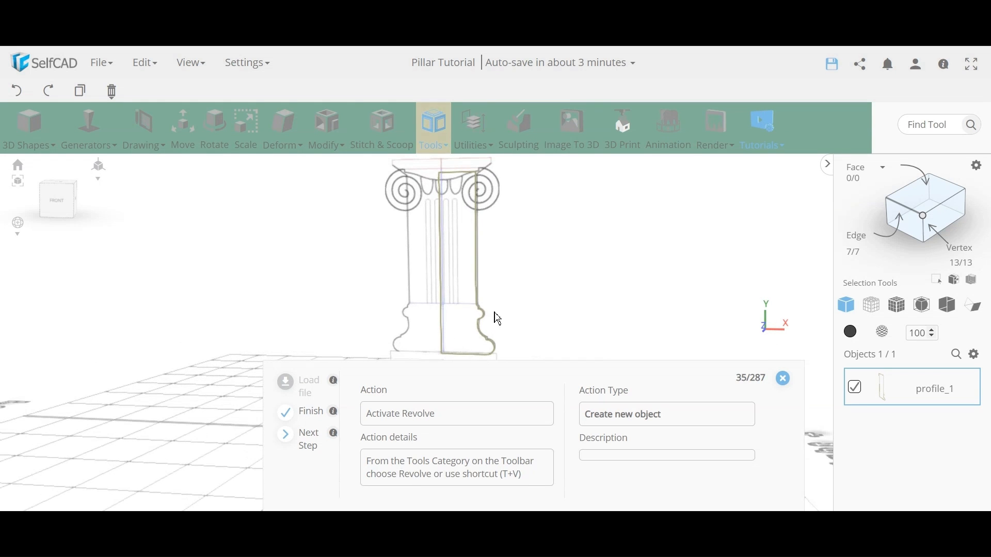
# Start a Revolve of the traced profile and inspect the 360° preview around its centre and top opening.
pyautogui.click(438, 135)
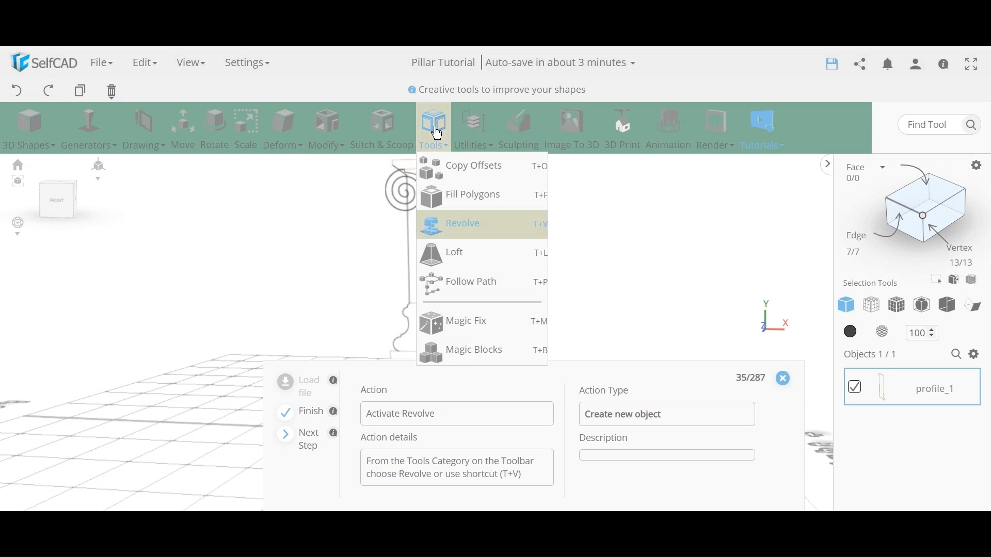
pyautogui.click(464, 225)
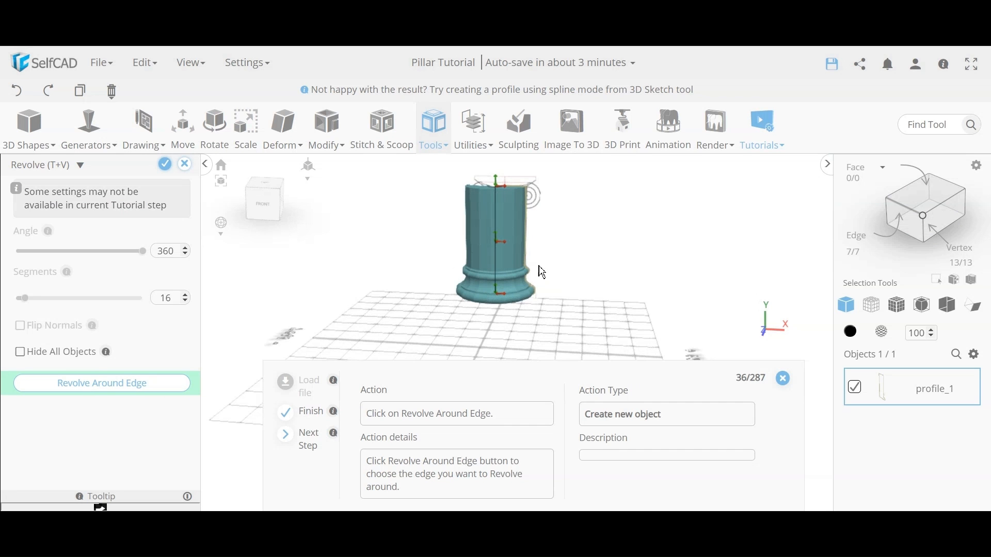
pyautogui.moveTo(448, 259); pyautogui.dragTo(468, 227, button='right')
pyautogui.moveTo(514, 267); pyautogui.dragTo(400, 327, button='right')
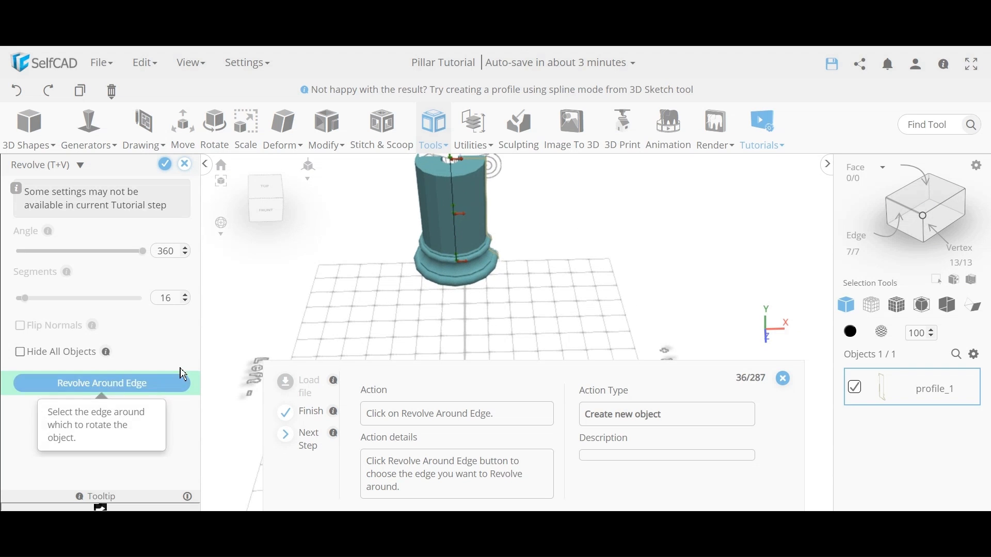
pyautogui.moveTo(423, 289); pyautogui.dragTo(461, 258, button='right')
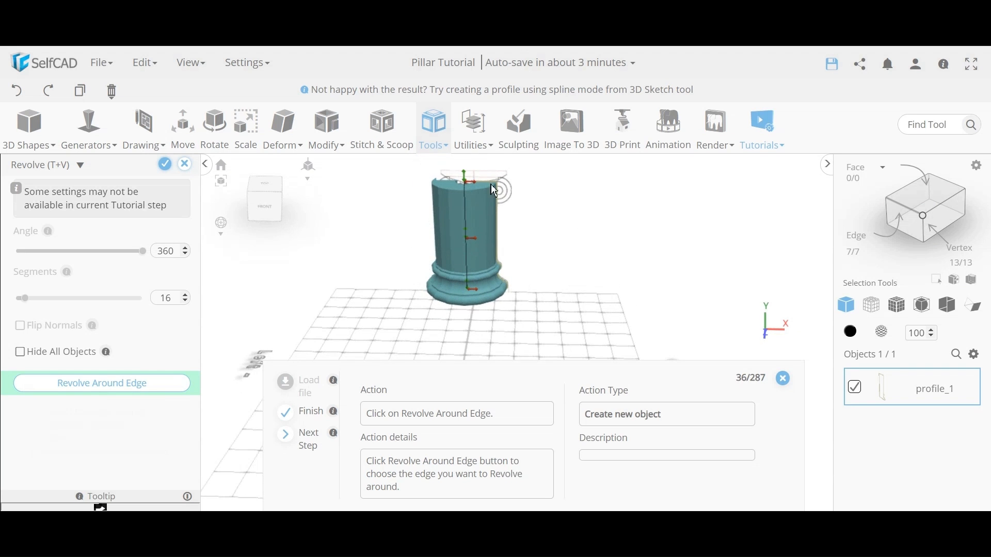
pyautogui.moveTo(436, 244); pyautogui.dragTo(466, 266, button='right')
pyautogui.scroll(10, 466, 265)
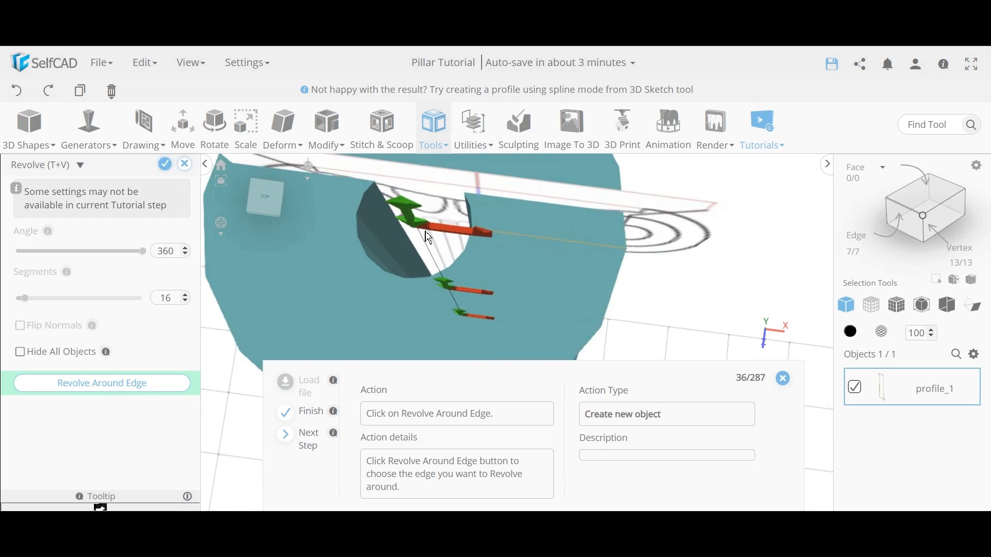
pyautogui.scroll(-6, 419, 252)
pyautogui.moveTo(425, 266); pyautogui.dragTo(429, 238, button='right')
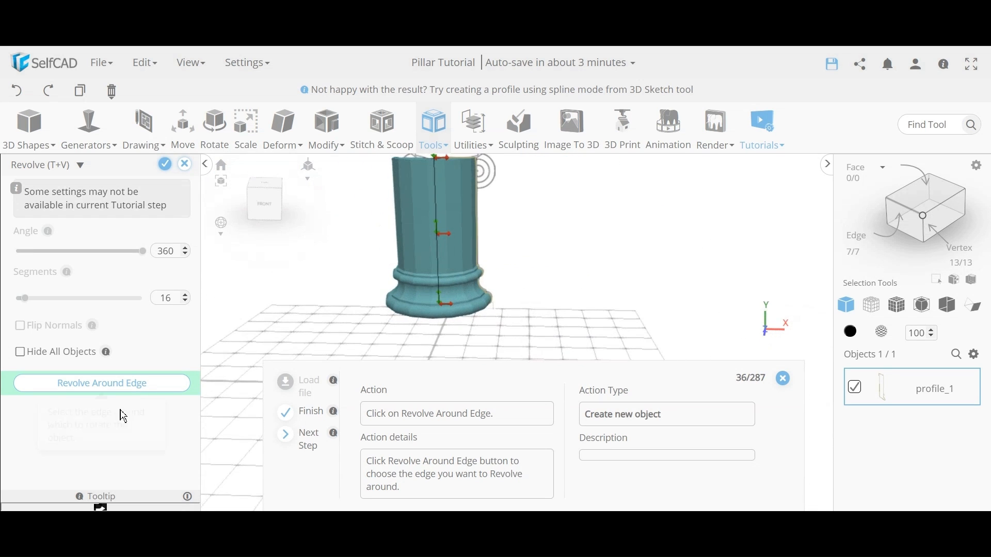
# Set the profile's vertical centre edge as the revolve axis and finalize the Revolve.
pyautogui.click(130, 388)
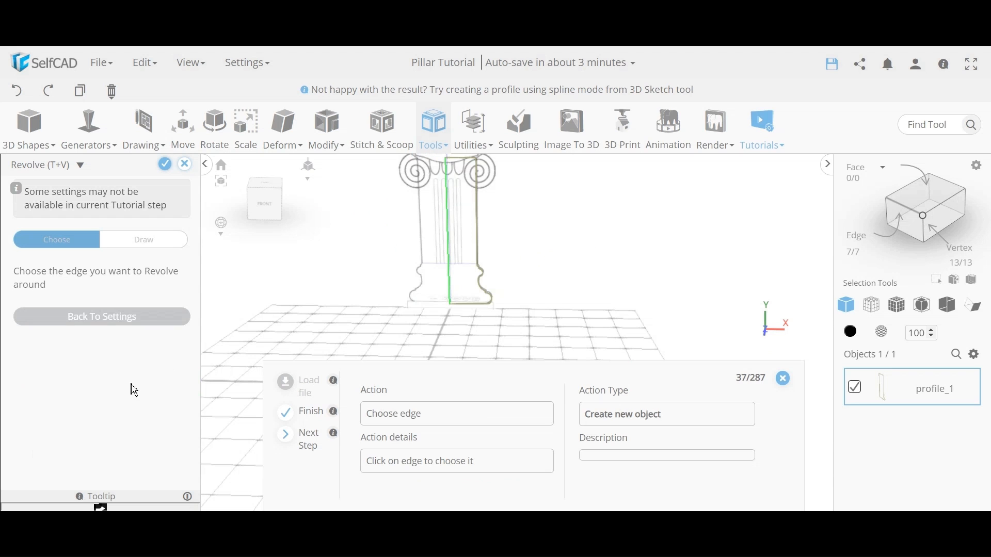
pyautogui.click(453, 267)
pyautogui.scroll(-3, 517, 292)
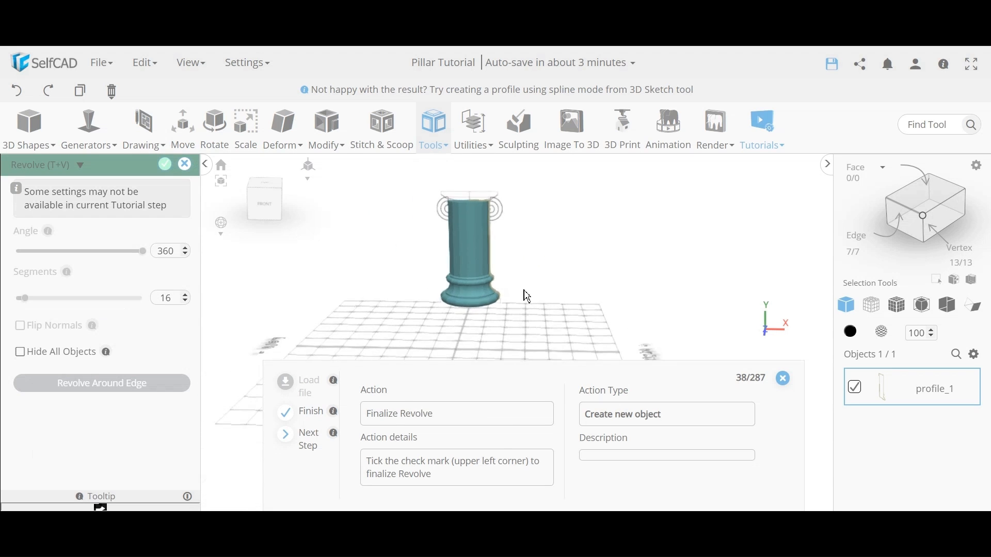
pyautogui.moveTo(513, 305)
pyautogui.mouseDown(button='right')
pyautogui.moveTo(511, 345)
pyautogui.moveTo(506, 287)
pyautogui.mouseUp(button='right')
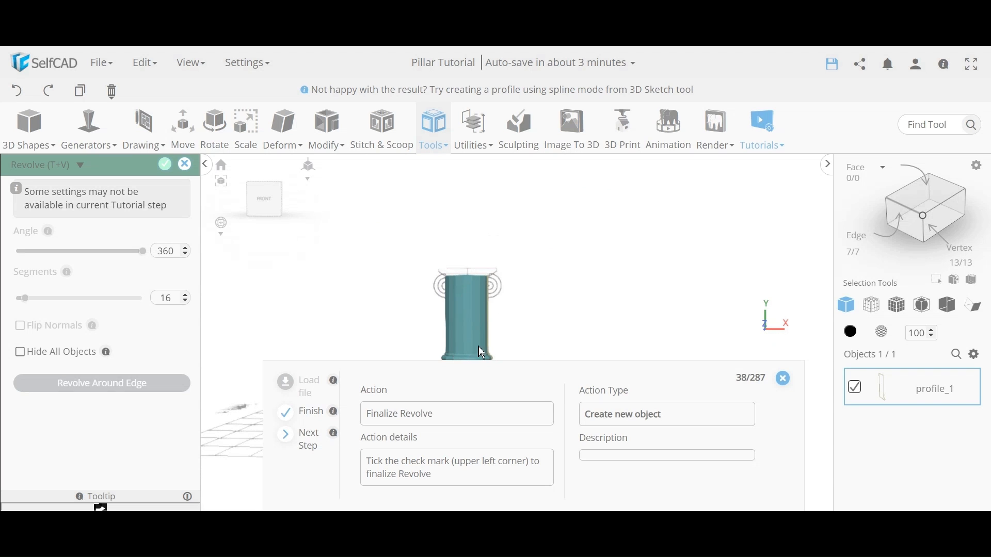
pyautogui.moveTo(482, 353); pyautogui.dragTo(517, 303, button='right')
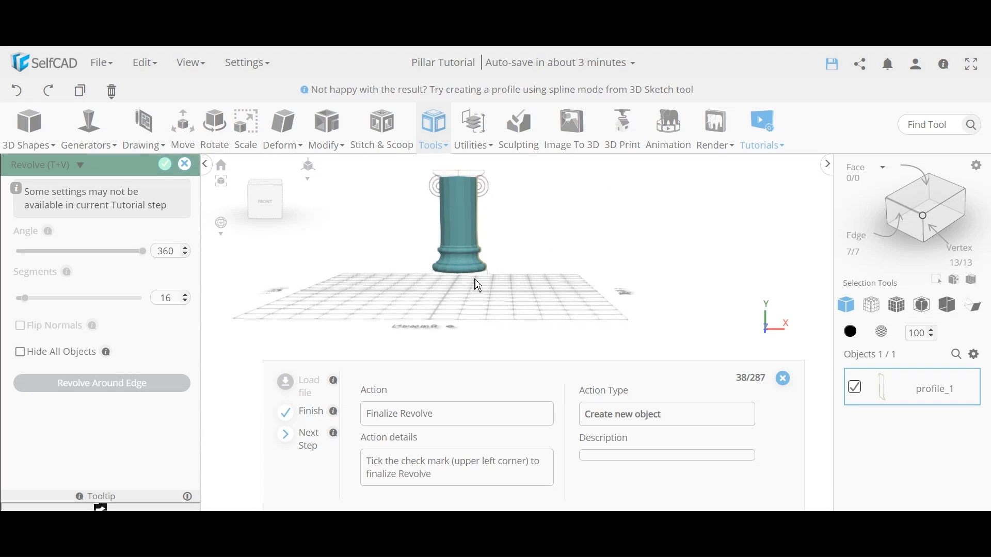
pyautogui.click(164, 166)
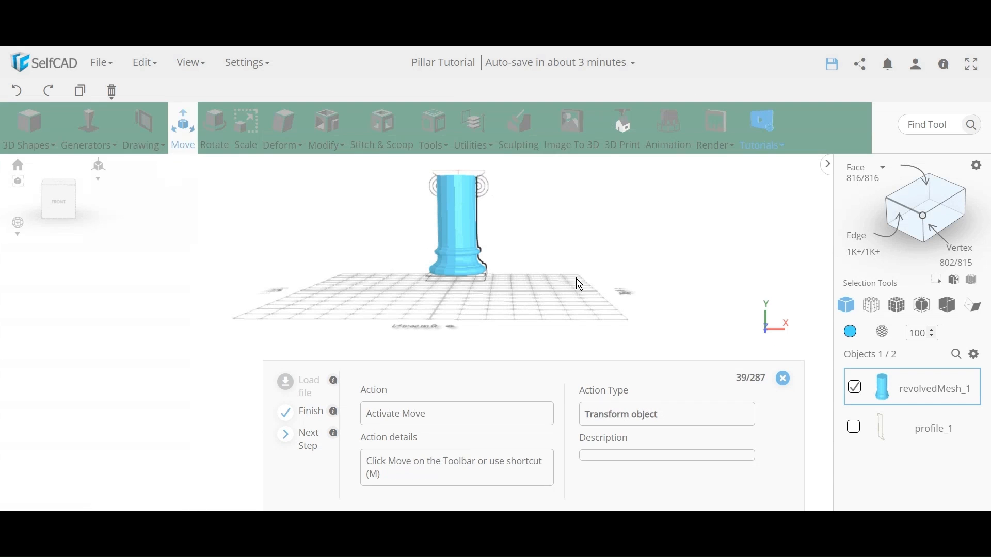
# Examine the revolved pillar's shaft and base mouldings from the side and at an angle.
pyautogui.press('m')
pyautogui.moveTo(544, 294); pyautogui.dragTo(463, 300, button='right')
pyautogui.scroll(5, 541, 310)
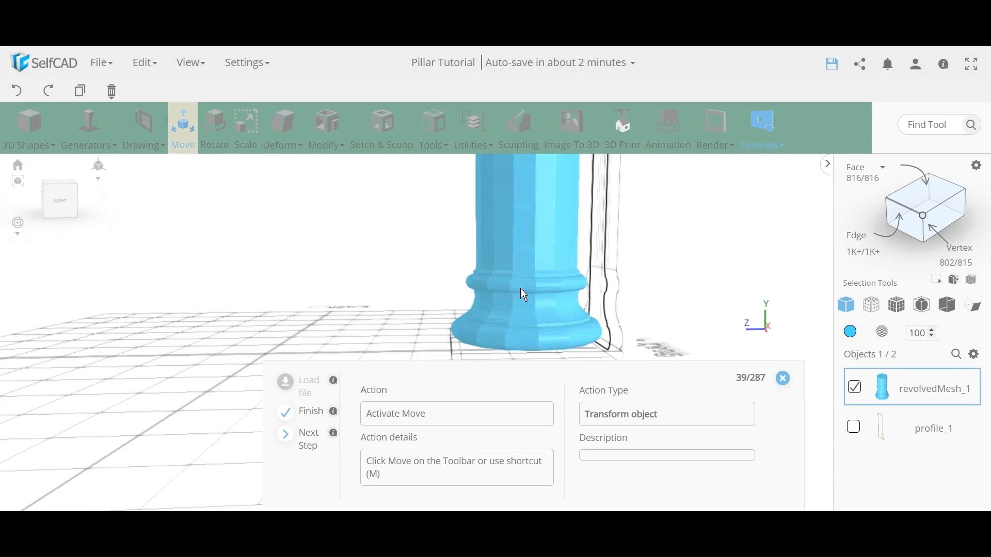
pyautogui.scroll(-5, 524, 295)
pyautogui.moveTo(524, 295)
pyautogui.mouseDown(button='right')
pyautogui.moveTo(645, 310)
pyautogui.moveTo(526, 304)
pyautogui.mouseUp(button='right')
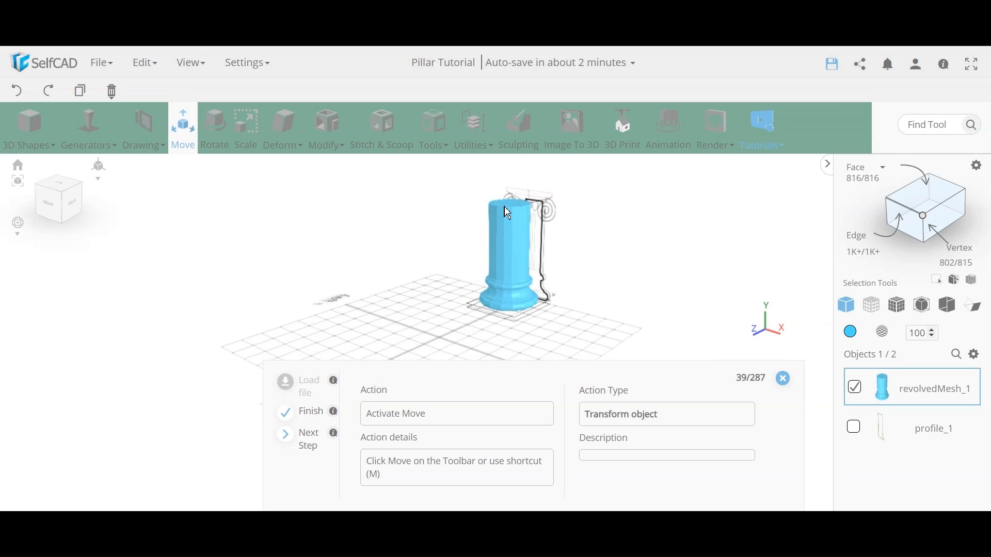
pyautogui.scroll(5, 527, 303)
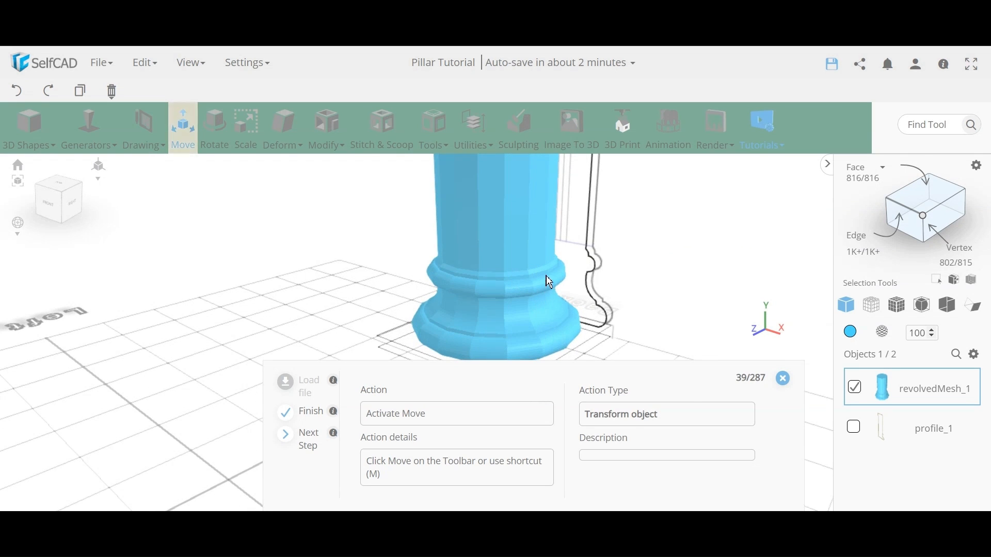
pyautogui.moveTo(30, 129)
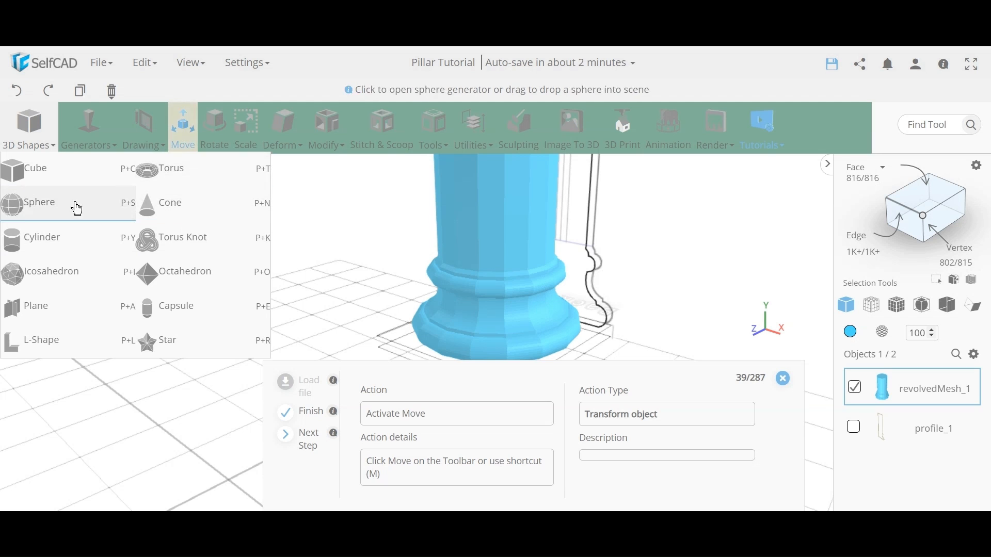
pyautogui.scroll(-4, 571, 332)
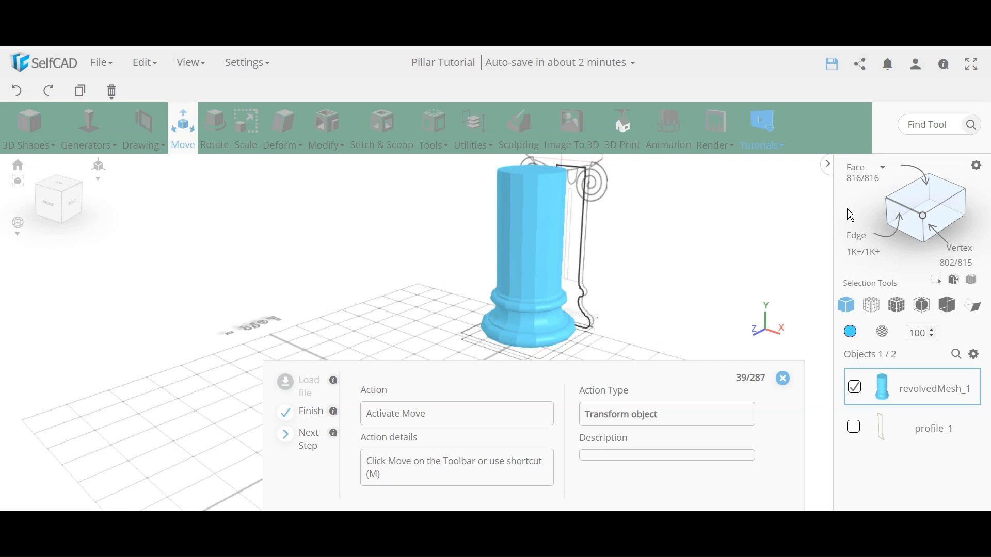
pyautogui.scroll(4, 533, 227)
pyautogui.scroll(-3, 583, 297)
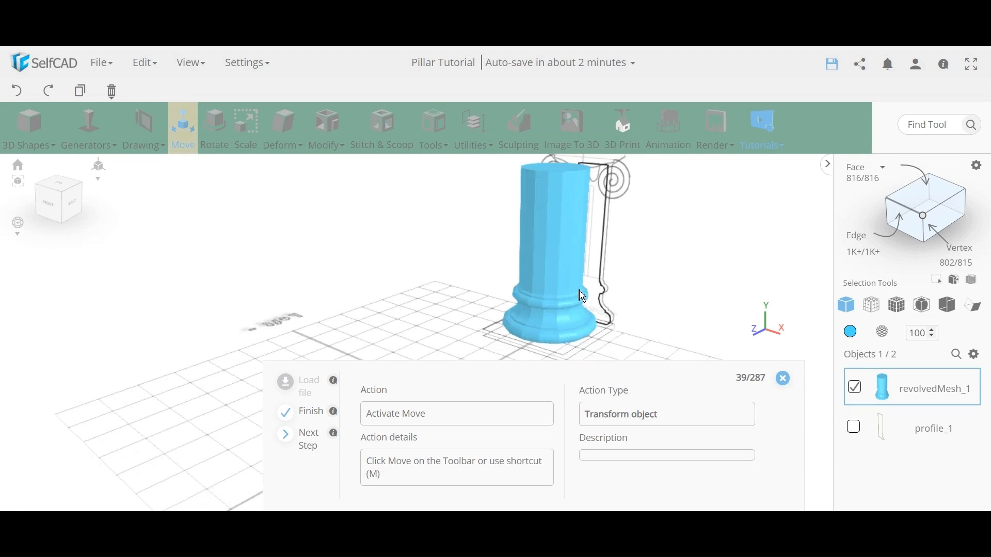
# Move the revolved pillar to Z 0 and close the Move settings.
pyautogui.click(191, 146)
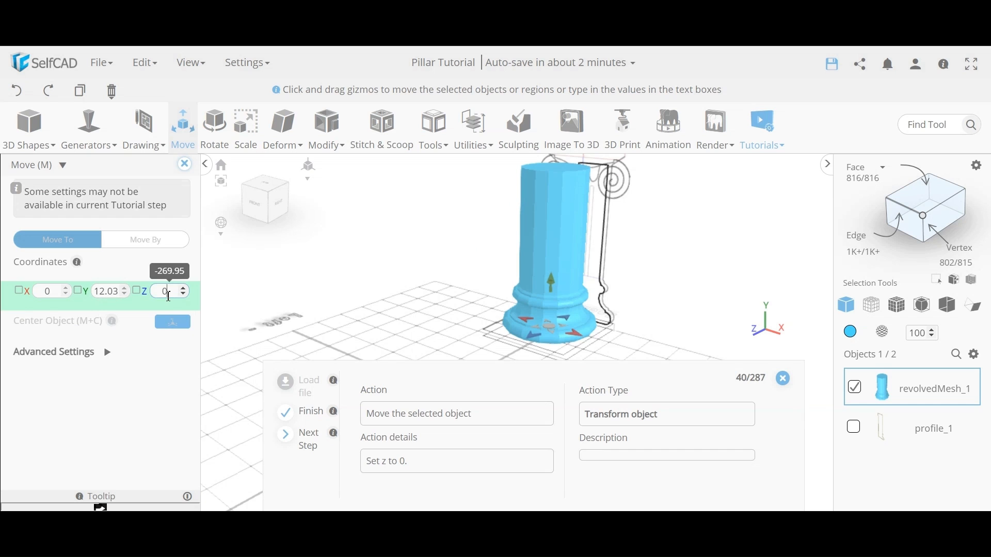
pyautogui.press('Return')
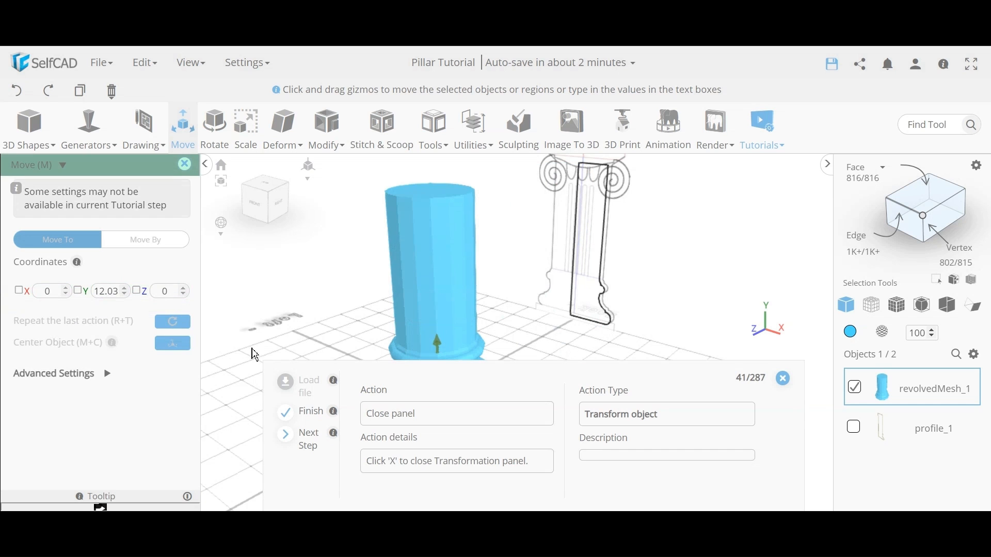
pyautogui.moveTo(218, 237)
pyautogui.click(187, 168)
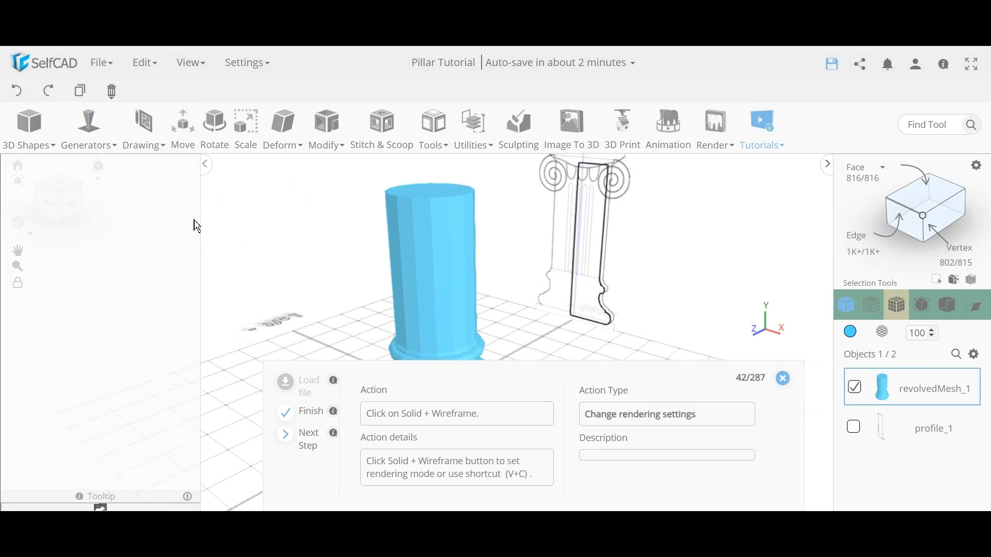
# Set the rendering mode to Solid + Wireframe and inspect the mesh around the pillar's base mouldings.
pyautogui.click(896, 306)
pyautogui.moveTo(266, 312); pyautogui.dragTo(425, 305)
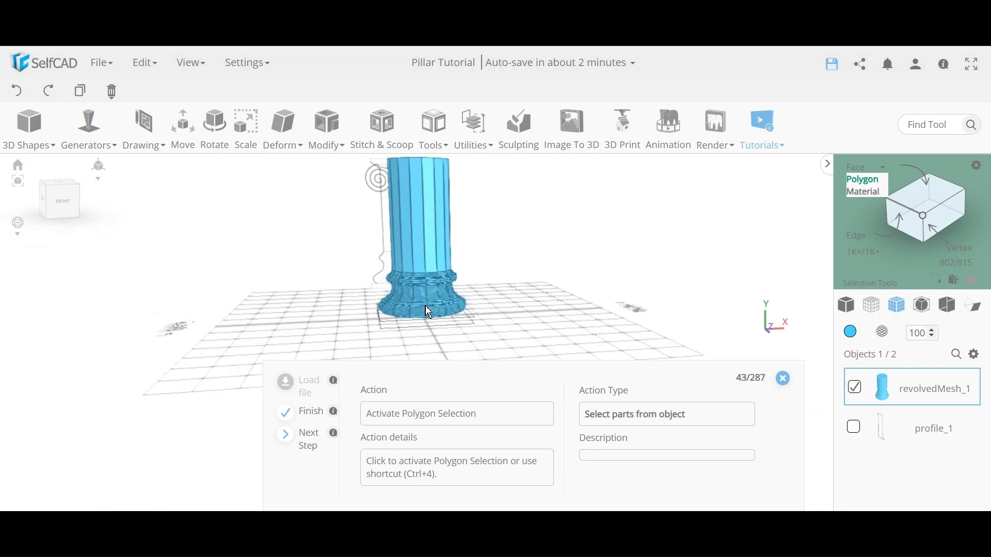
pyautogui.scroll(10, 428, 298)
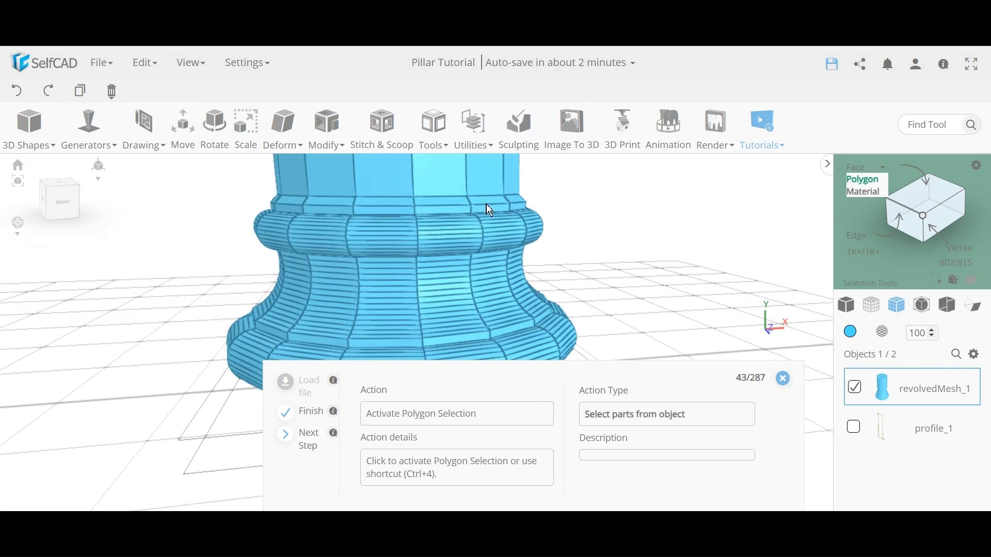
pyautogui.scroll(-5, 504, 279)
pyautogui.moveTo(601, 301); pyautogui.dragTo(463, 309)
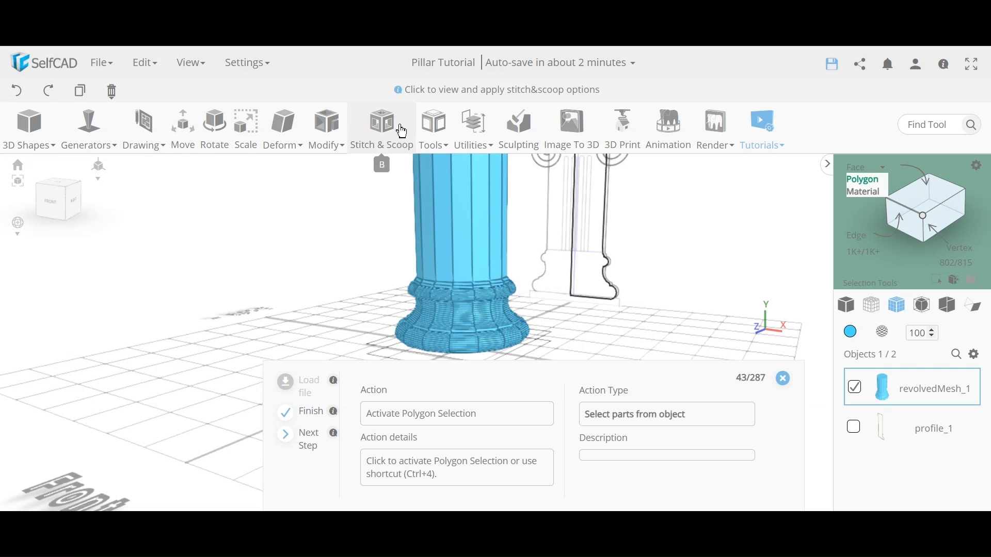
# Activate Polygon Selection and select the highlighted polygons of the pillar's top face.
pyautogui.scroll(-4, 523, 253)
pyautogui.moveTo(508, 255); pyautogui.dragTo(497, 278, button='right')
pyautogui.moveTo(499, 284); pyautogui.dragTo(491, 225)
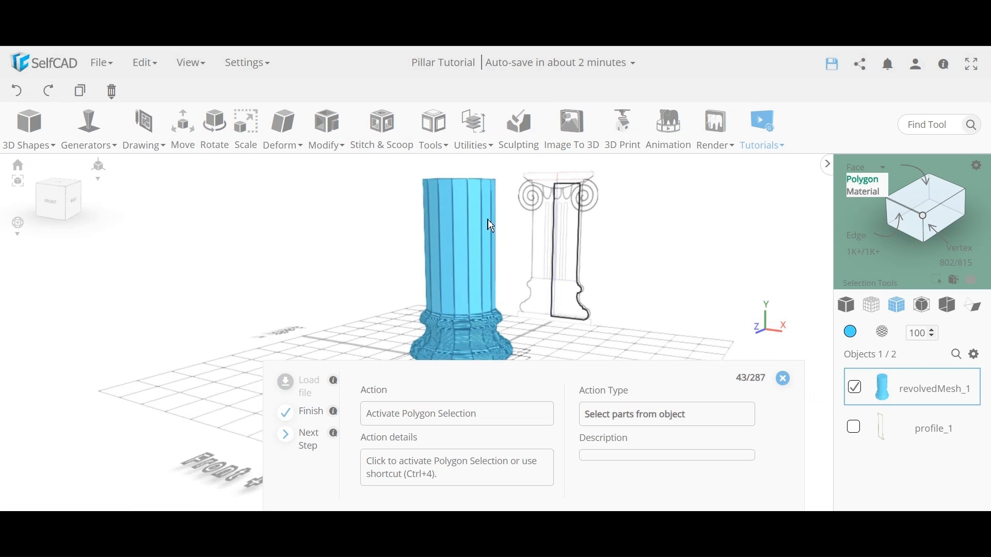
pyautogui.moveTo(554, 274); pyautogui.dragTo(532, 317)
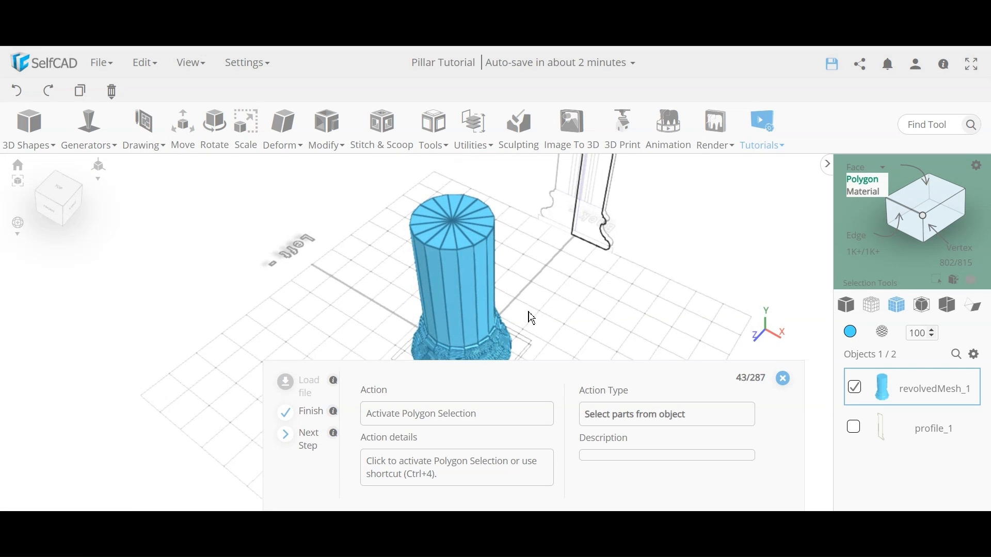
pyautogui.click(866, 180)
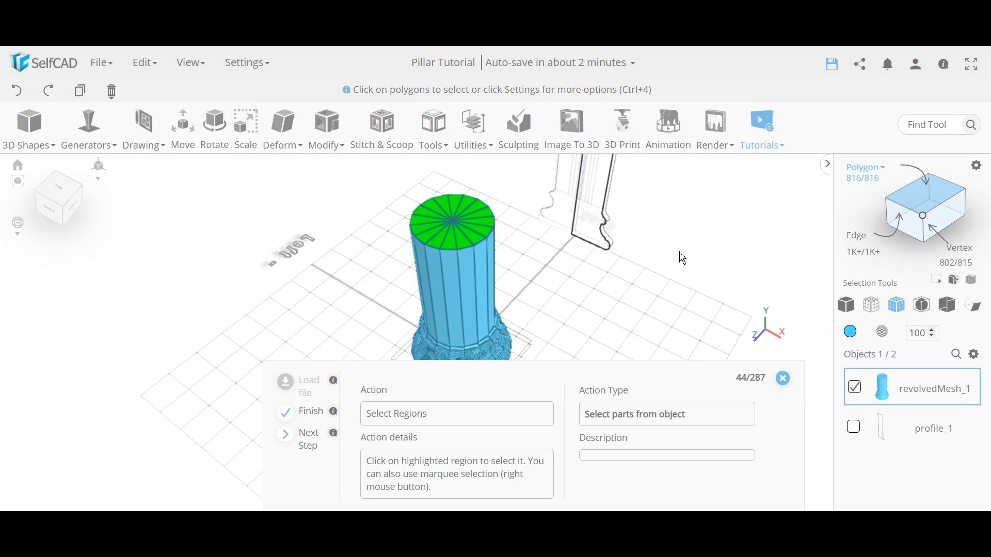
pyautogui.click(471, 216)
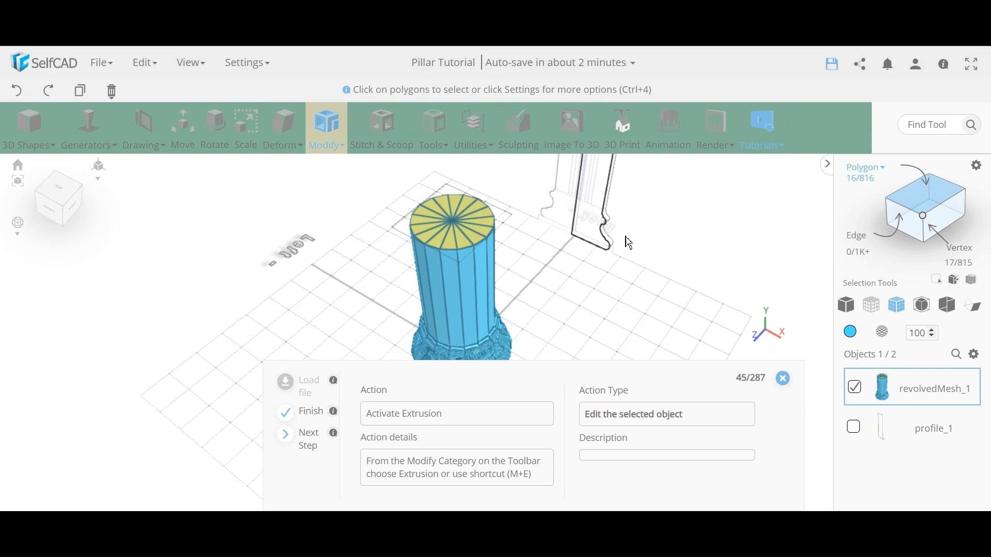
# Examine the capital on the reference image and compare it with the pillar's selected top face and base.
pyautogui.scroll(-5, 651, 222)
pyautogui.moveTo(650, 221); pyautogui.dragTo(626, 253, button='right')
pyautogui.scroll(5, 605, 231)
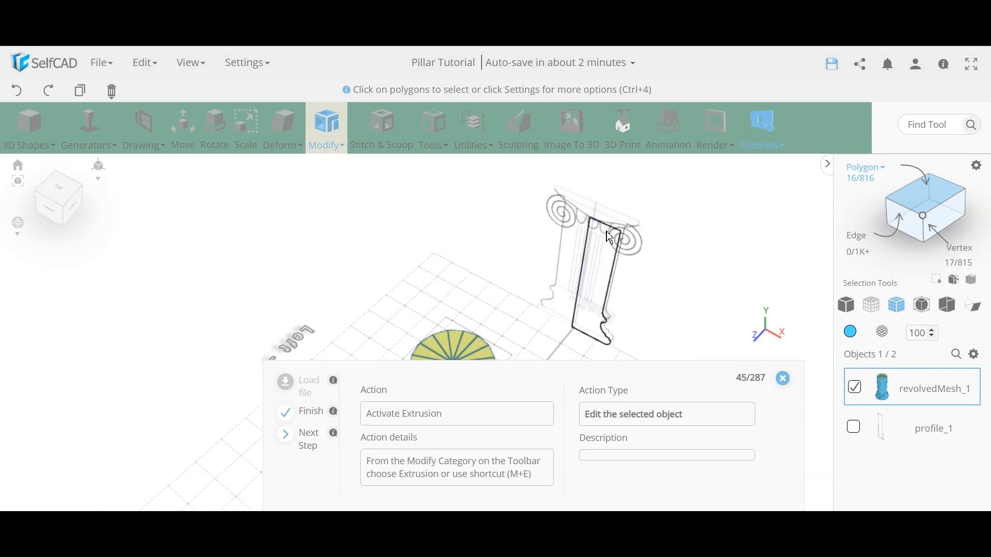
pyautogui.scroll(2, 632, 223)
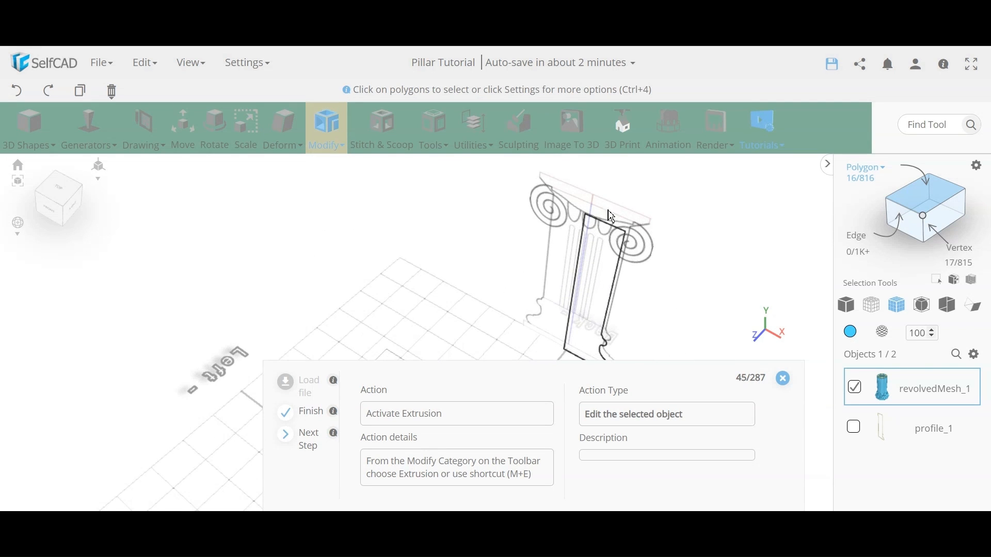
pyautogui.scroll(-6, 612, 216)
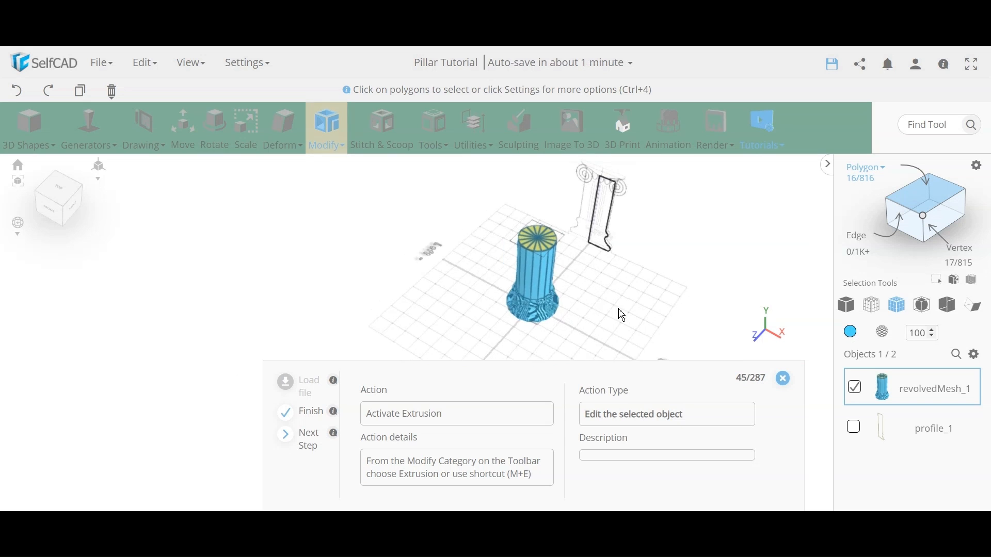
pyautogui.moveTo(622, 314); pyautogui.dragTo(626, 283)
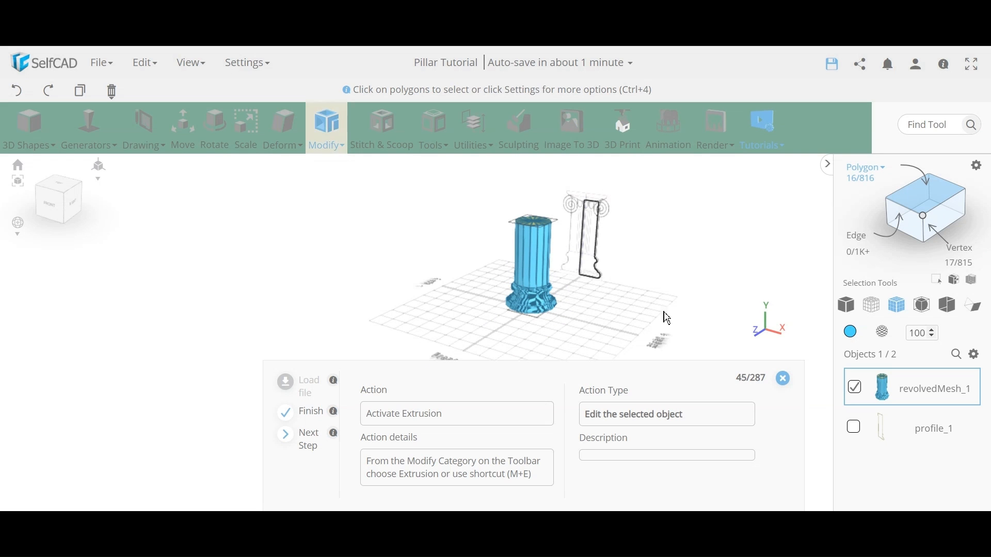
pyautogui.scroll(5, 529, 323)
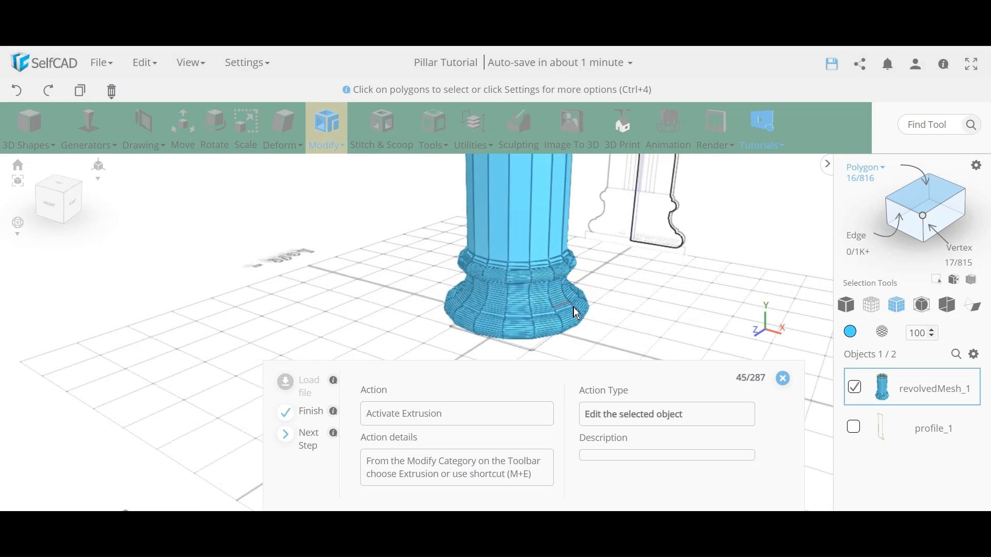
pyautogui.scroll(-5, 630, 270)
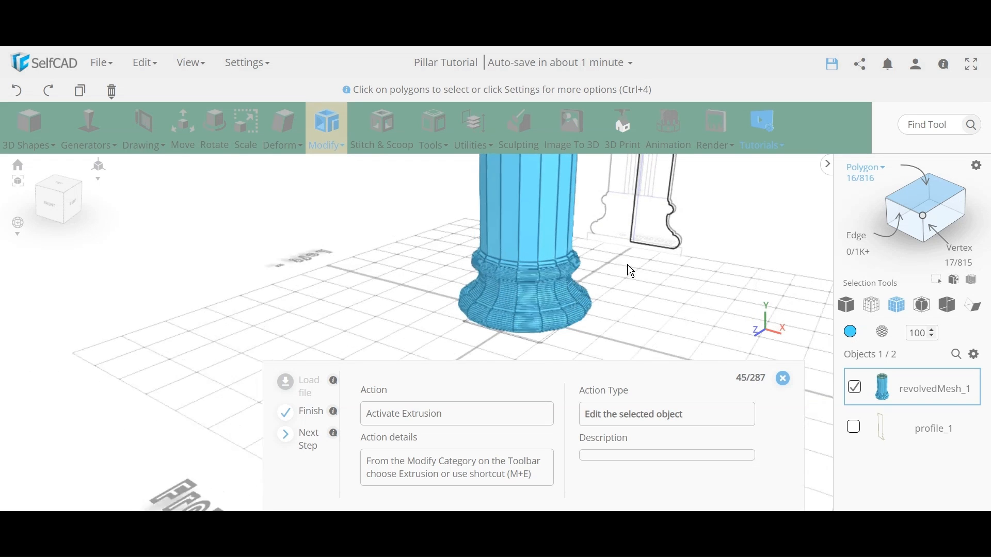
pyautogui.moveTo(638, 295); pyautogui.dragTo(636, 291, button='right')
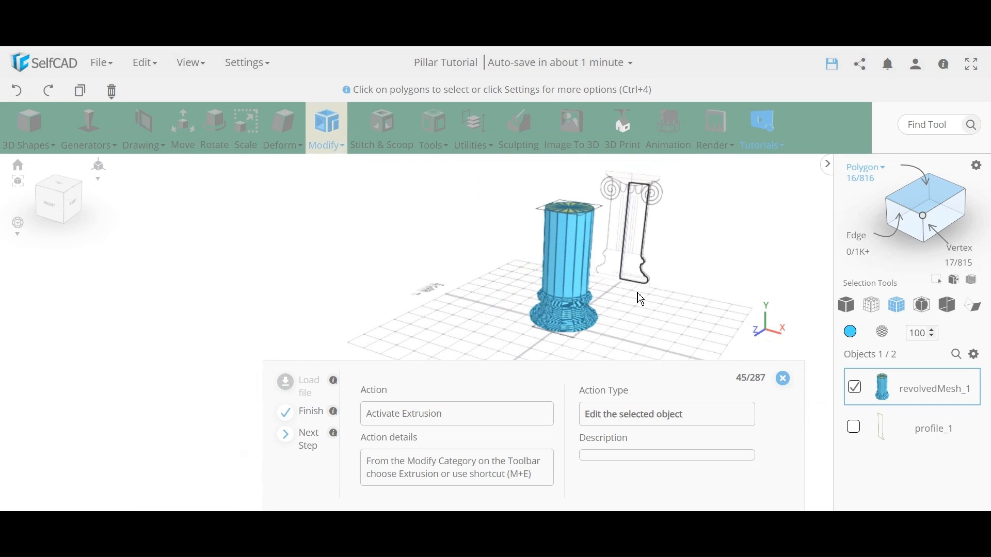
pyautogui.moveTo(649, 257); pyautogui.dragTo(655, 272, button='right')
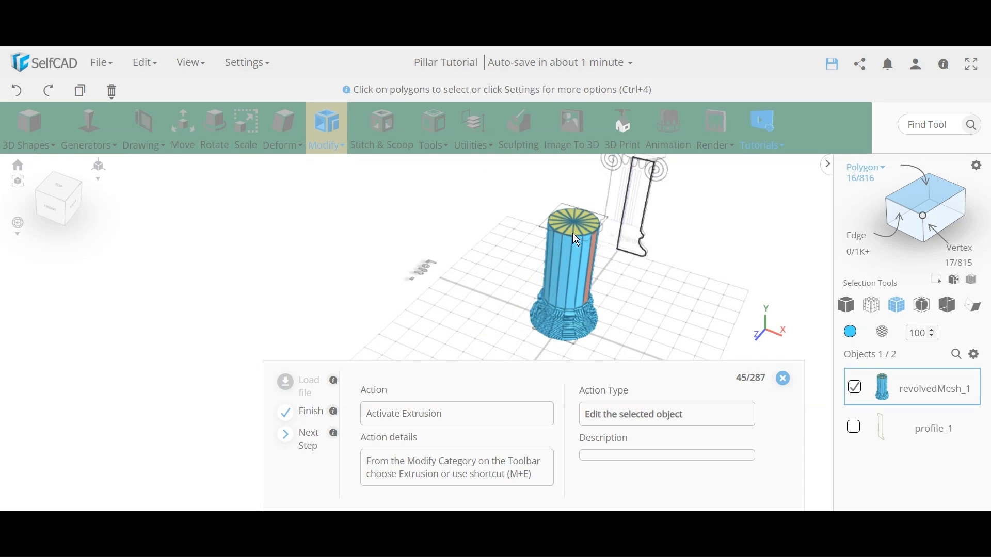
# Start an Extrusion of the pillar's selected top face with an amount of 60 and Side Extrusion enabled.
pyautogui.click(325, 126)
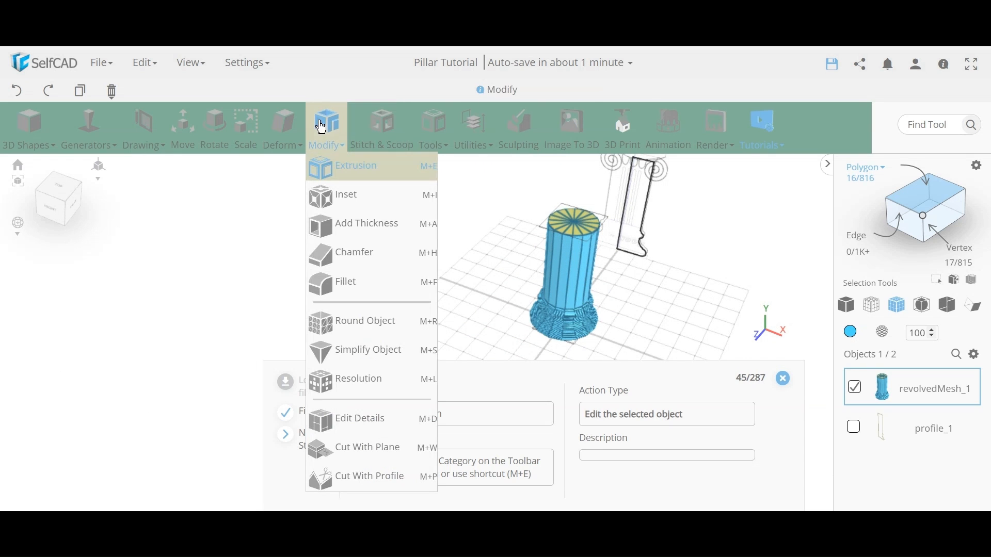
pyautogui.click(339, 176)
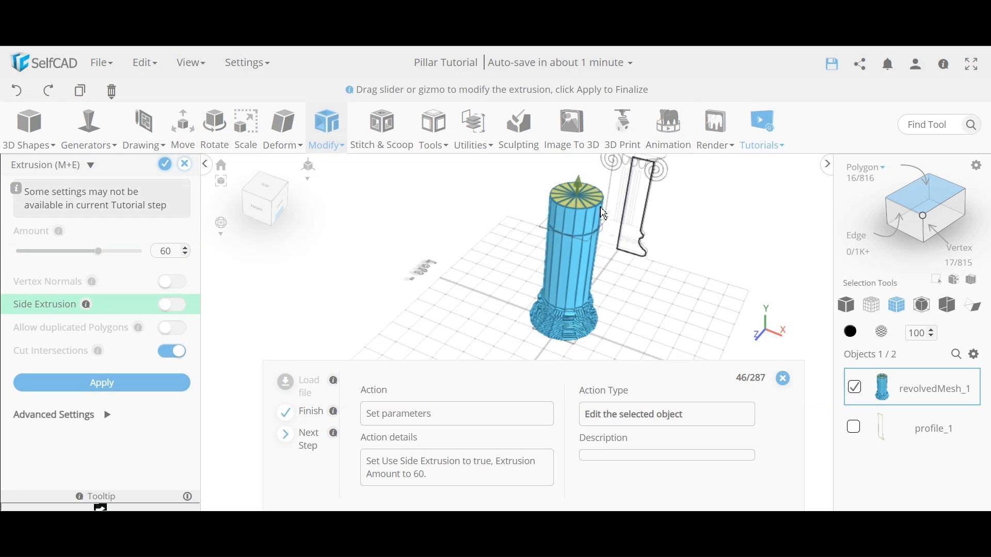
pyautogui.click(172, 305)
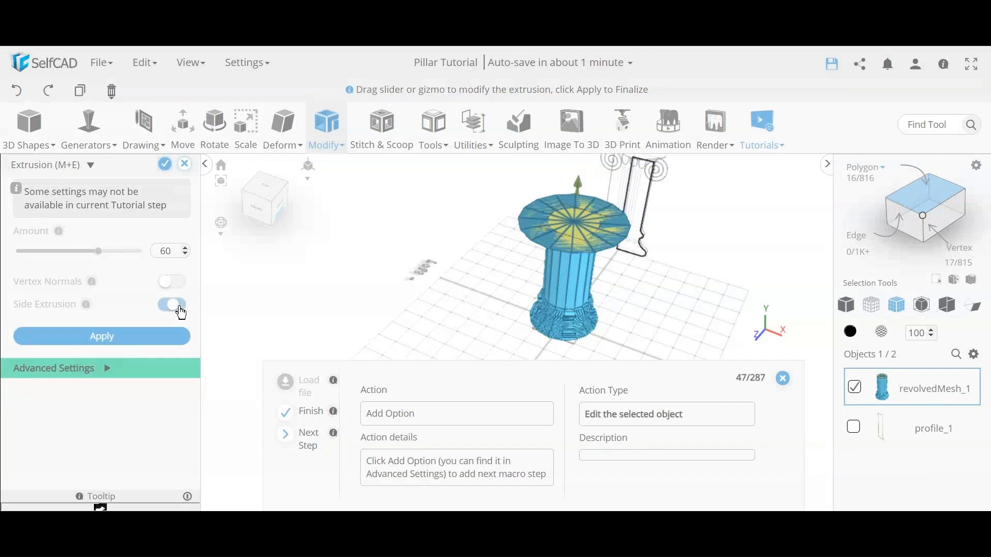
pyautogui.moveTo(396, 317); pyautogui.dragTo(467, 249, button='right')
pyautogui.scroll(5, 562, 239)
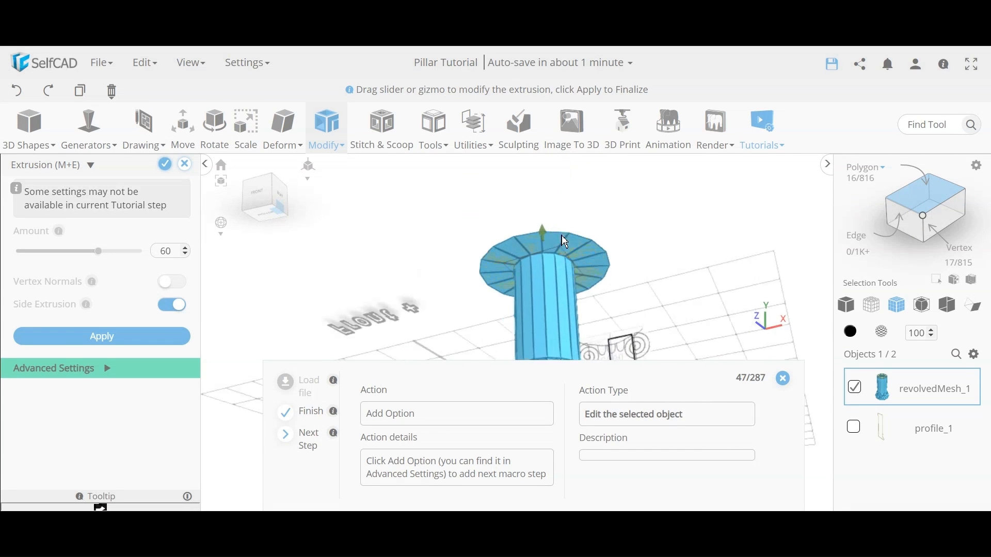
pyautogui.moveTo(712, 210); pyautogui.dragTo(597, 260, button='right')
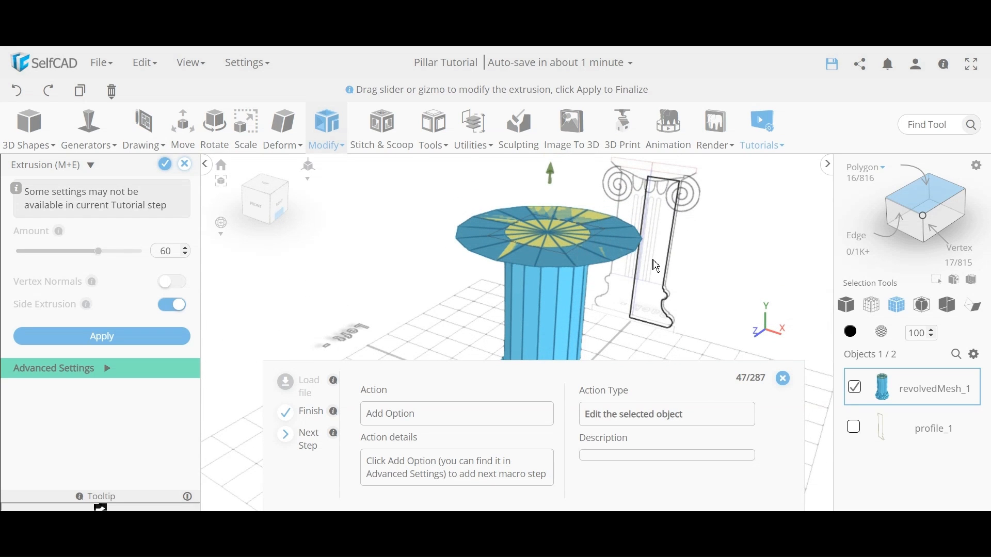
pyautogui.moveTo(657, 266); pyautogui.dragTo(712, 302, button='right')
pyautogui.moveTo(666, 249); pyautogui.dragTo(506, 194, button='middle')
pyautogui.moveTo(681, 261); pyautogui.dragTo(589, 194, button='middle')
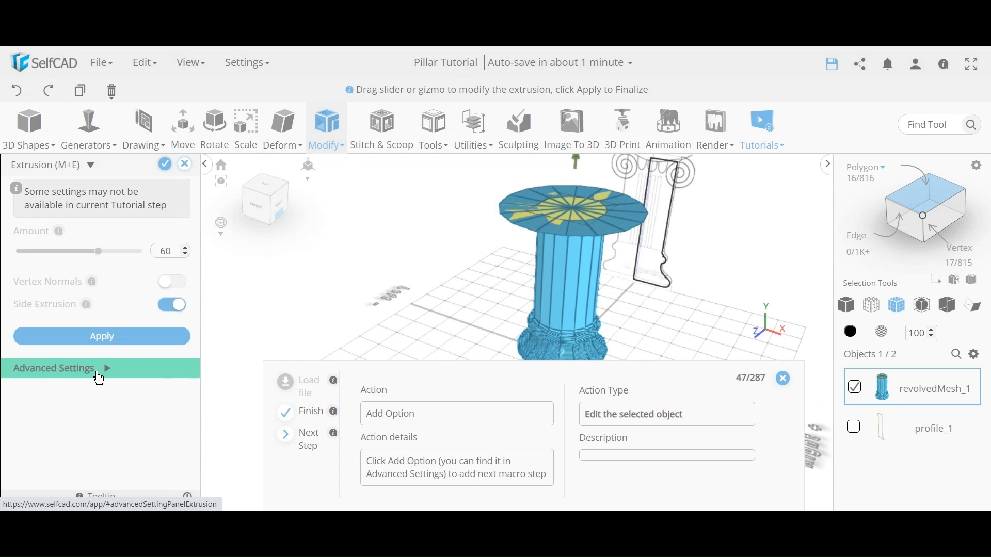
# Add a Position operation with Y 14 to the top face's side extrusion and finalize the extrusion.
pyautogui.click(101, 369)
pyautogui.click(80, 399)
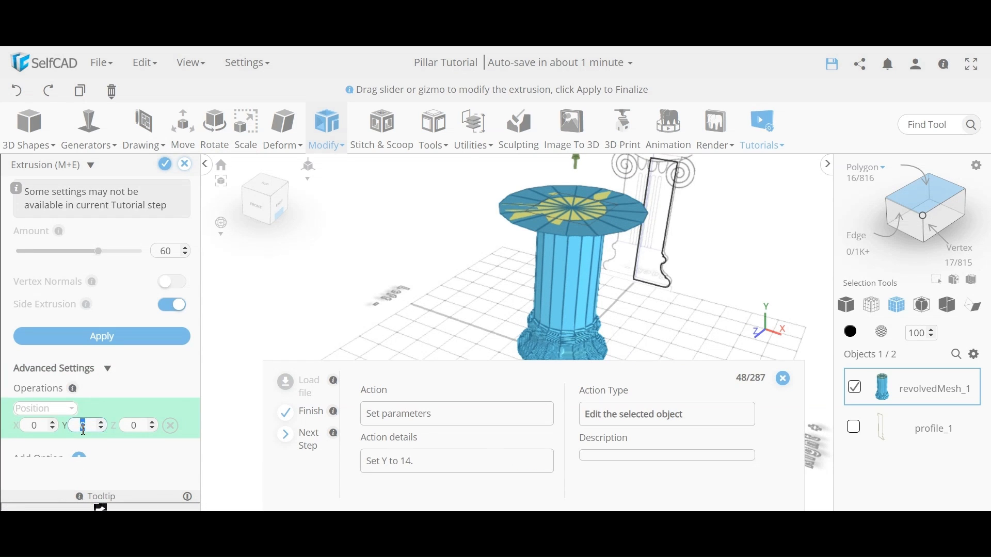
pyautogui.click(133, 464)
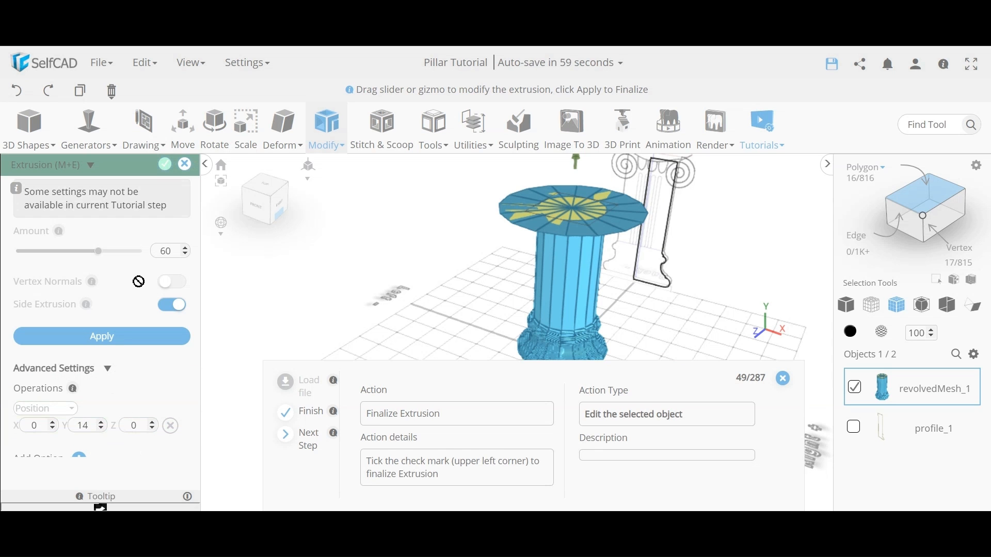
pyautogui.click(167, 170)
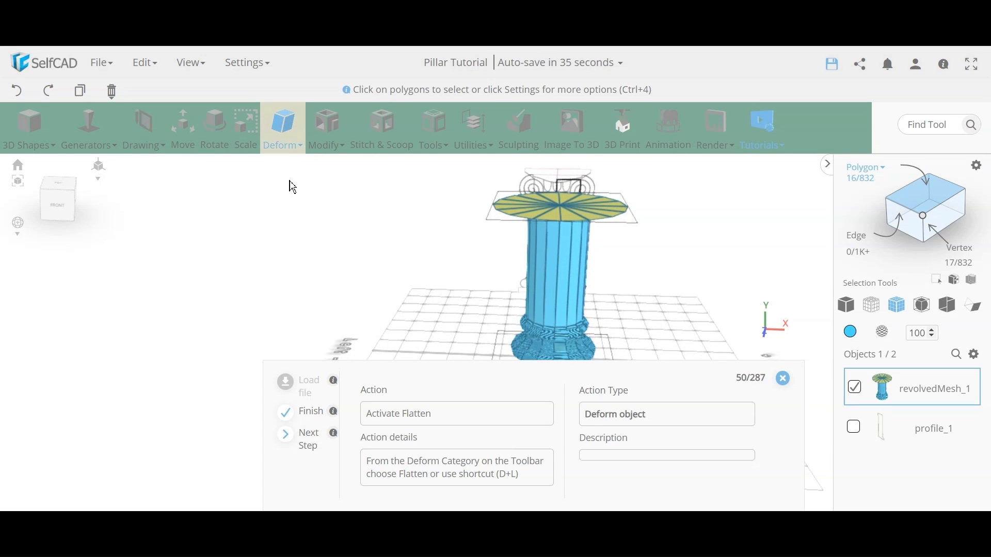
# Activate Flatten on the widened top face and set its X coordinate to 150.
pyautogui.click(283, 131)
pyautogui.click(328, 321)
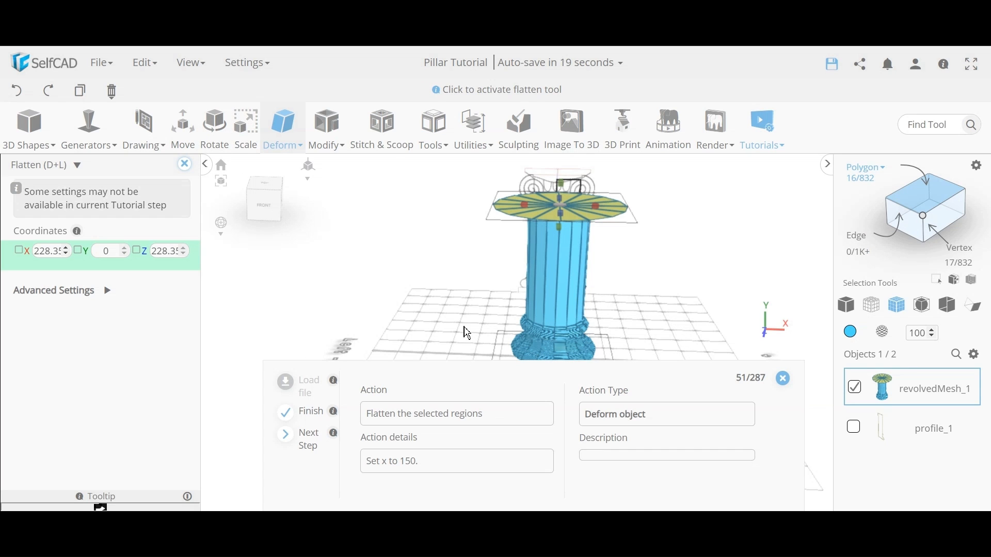
pyautogui.moveTo(418, 302); pyautogui.dragTo(429, 254)
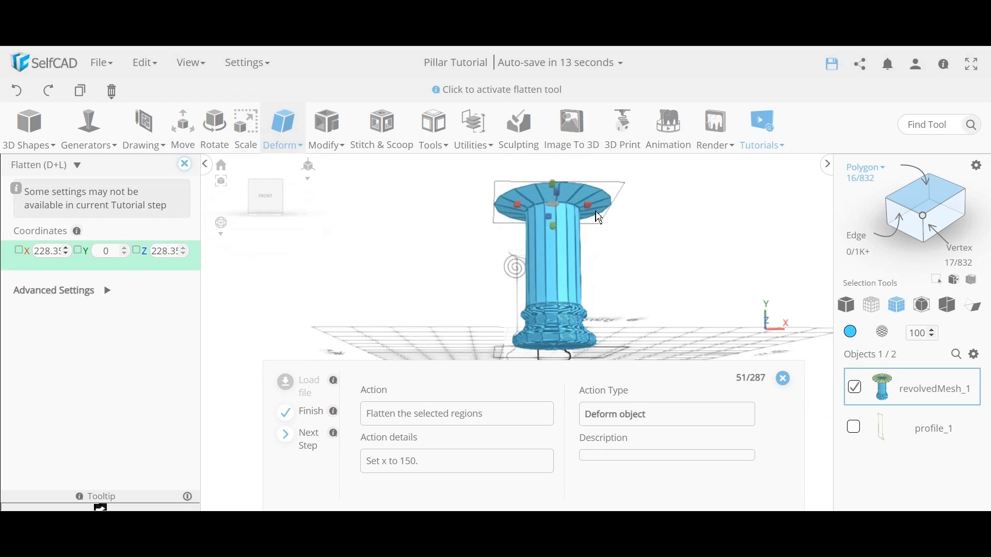
pyautogui.moveTo(638, 272); pyautogui.dragTo(506, 356)
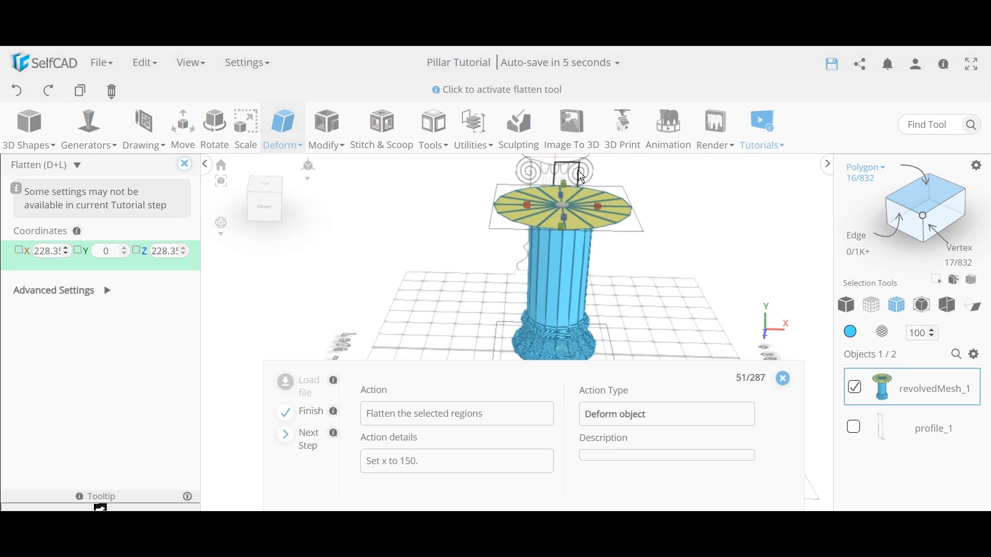
pyautogui.moveTo(521, 354); pyautogui.dragTo(508, 248)
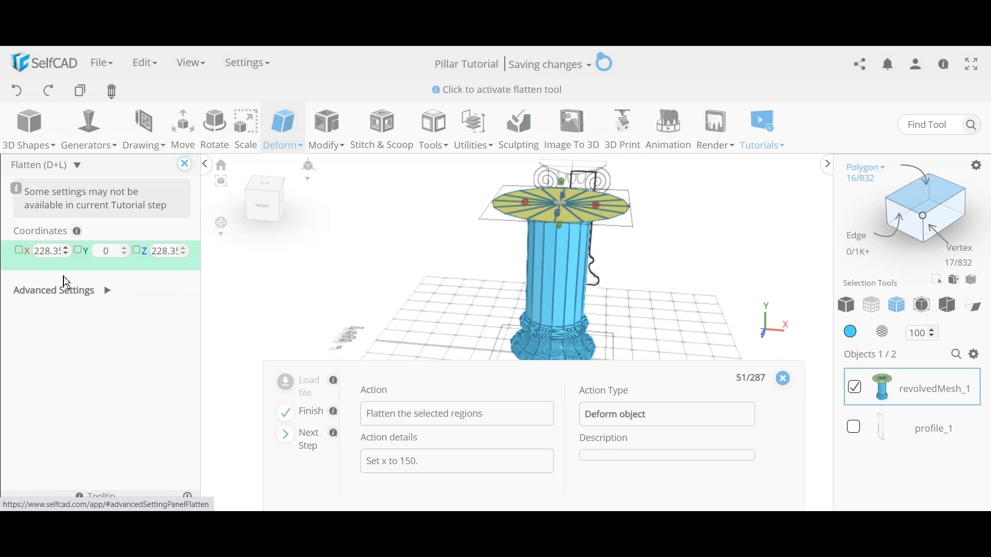
pyautogui.click(50, 252)
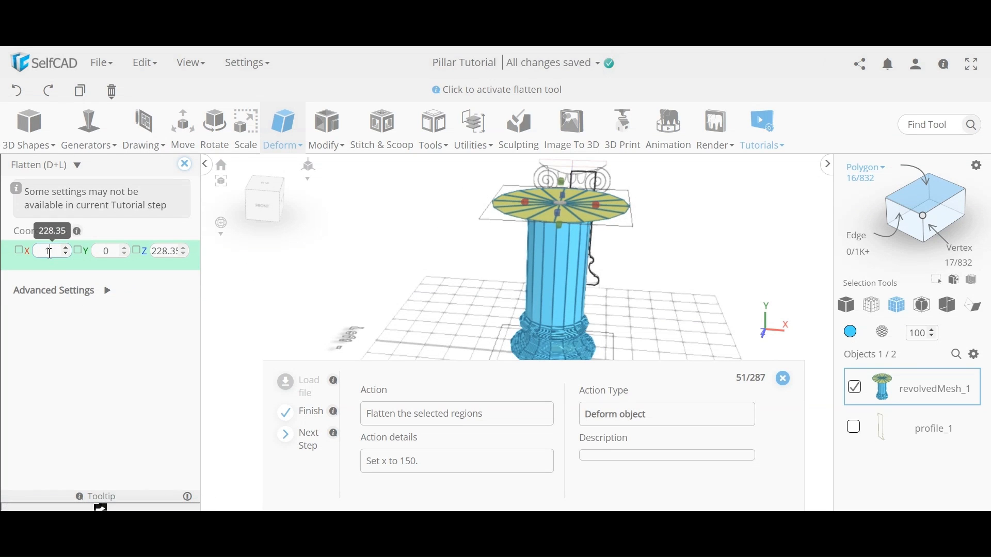
pyautogui.press('Return')
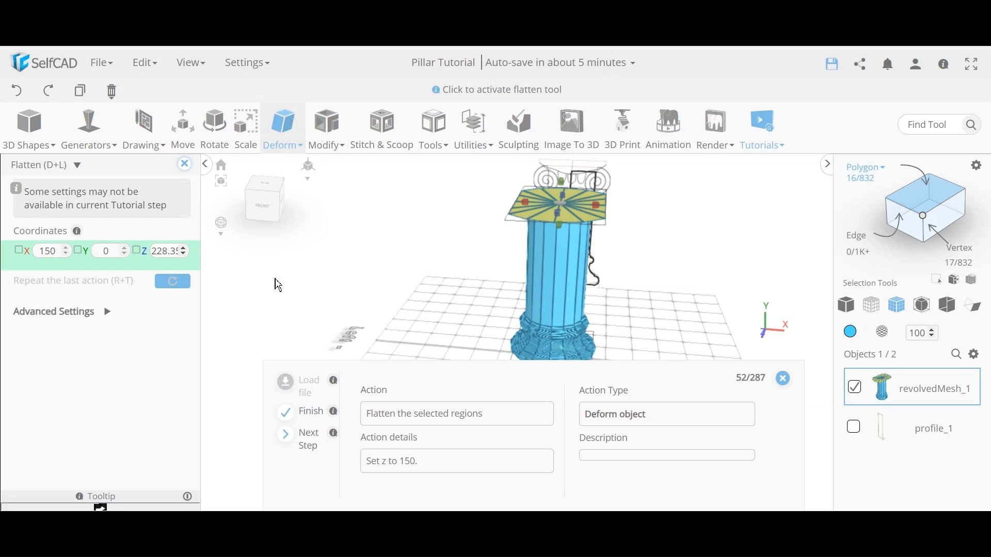
# Flatten the top face to 150 along Z and close the Flatten settings.
pyautogui.moveTo(343, 256); pyautogui.dragTo(396, 272, button='right')
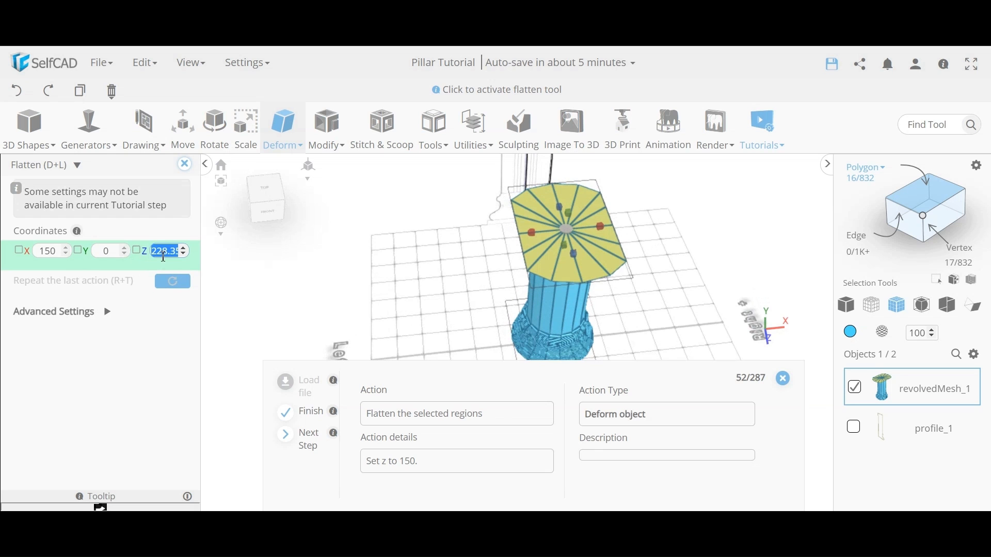
pyautogui.press('Return')
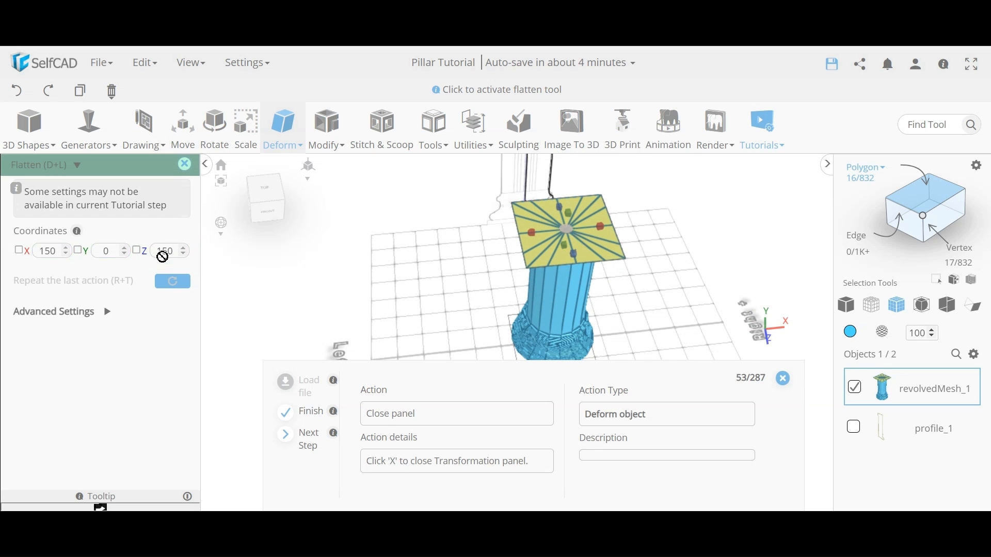
pyautogui.moveTo(456, 297); pyautogui.dragTo(434, 269, button='right')
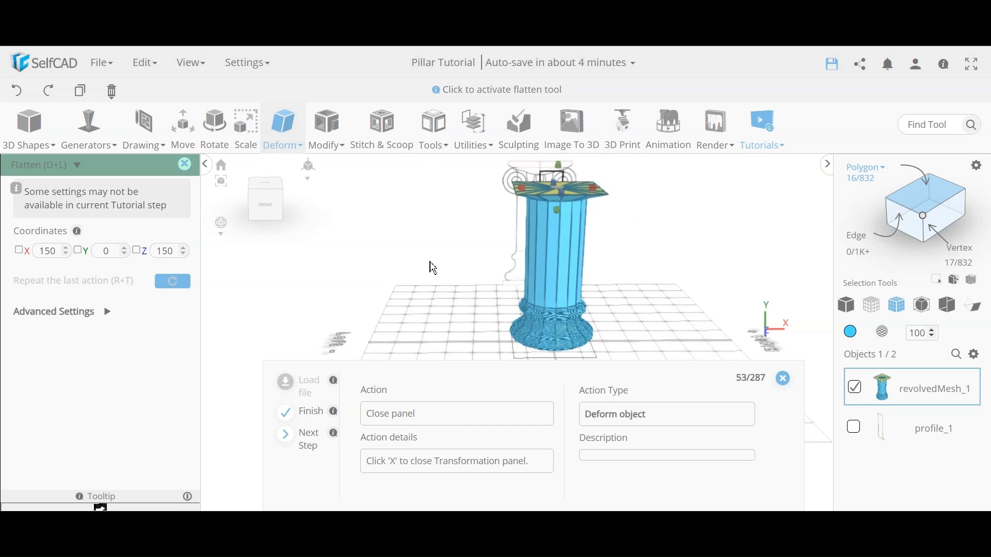
pyautogui.click(188, 164)
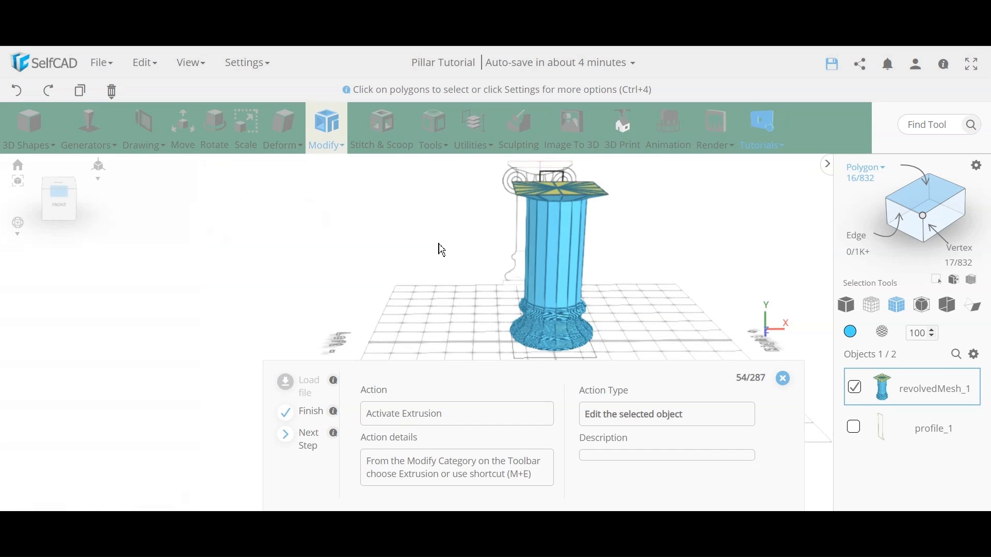
# Extrude the pillar's square top face by an amount of 10 and finalize the extrusion.
pyautogui.scroll(-2, 438, 245)
pyautogui.moveTo(438, 244); pyautogui.dragTo(404, 280, button='middle')
pyautogui.moveTo(407, 285); pyautogui.dragTo(513, 226, button='right')
pyautogui.moveTo(664, 270); pyautogui.dragTo(548, 271, button='right')
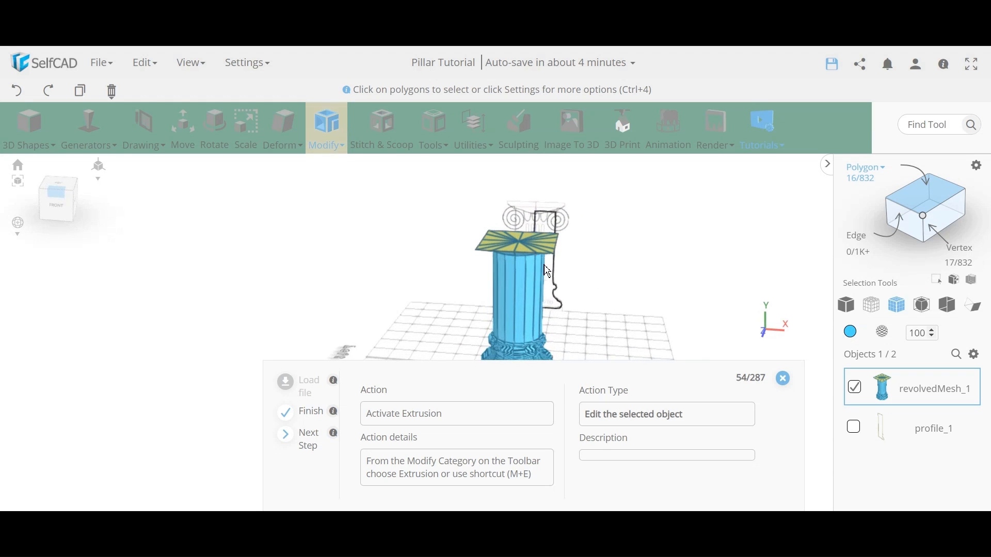
pyautogui.click(327, 129)
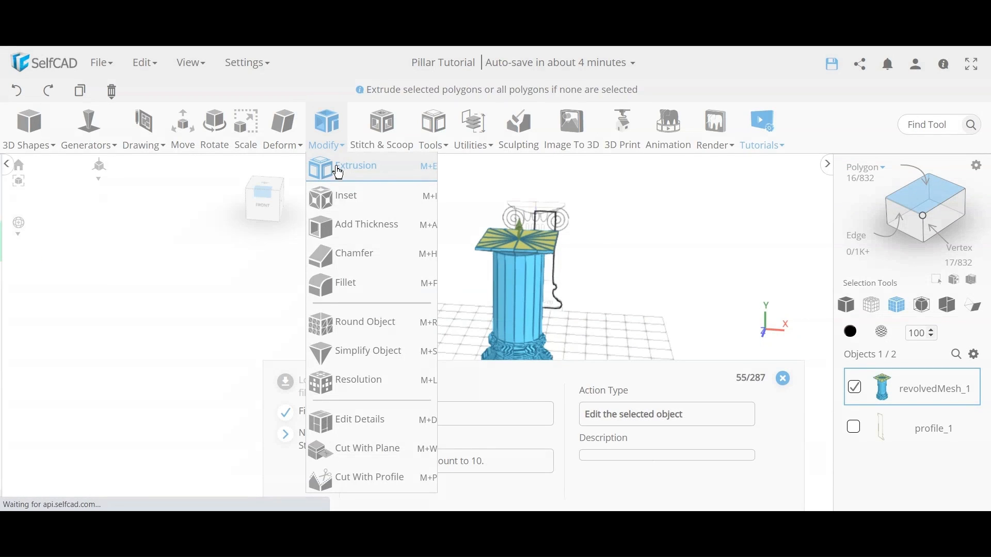
pyautogui.click(351, 164)
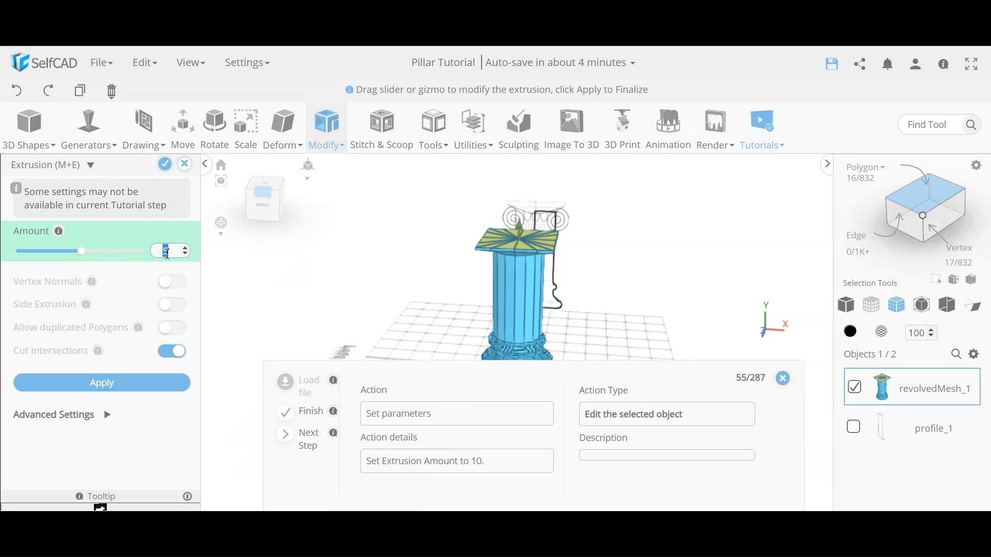
pyautogui.click(152, 263)
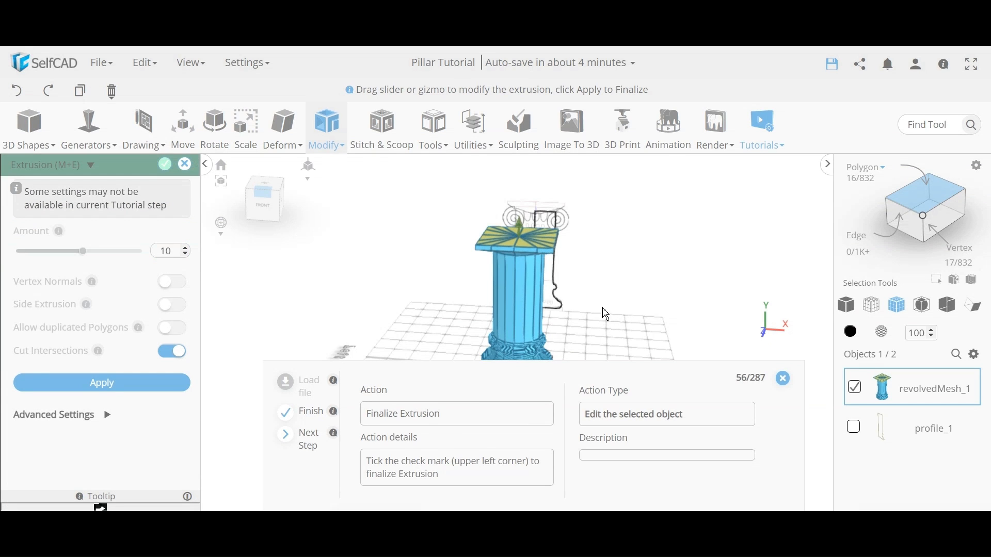
pyautogui.click(165, 167)
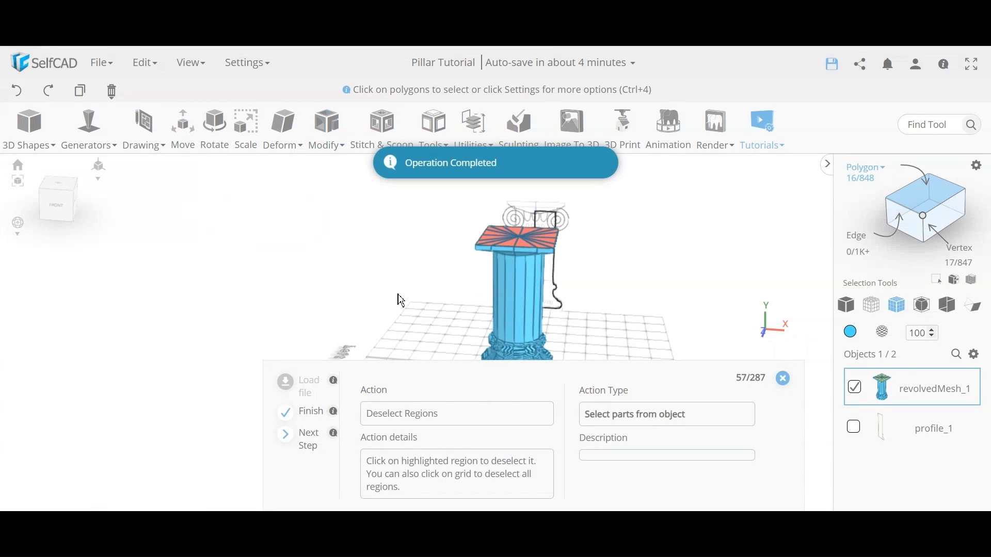
# Deselect the top face and select the highlighted circular polygons on the underside of the pillar's base.
pyautogui.click(401, 299)
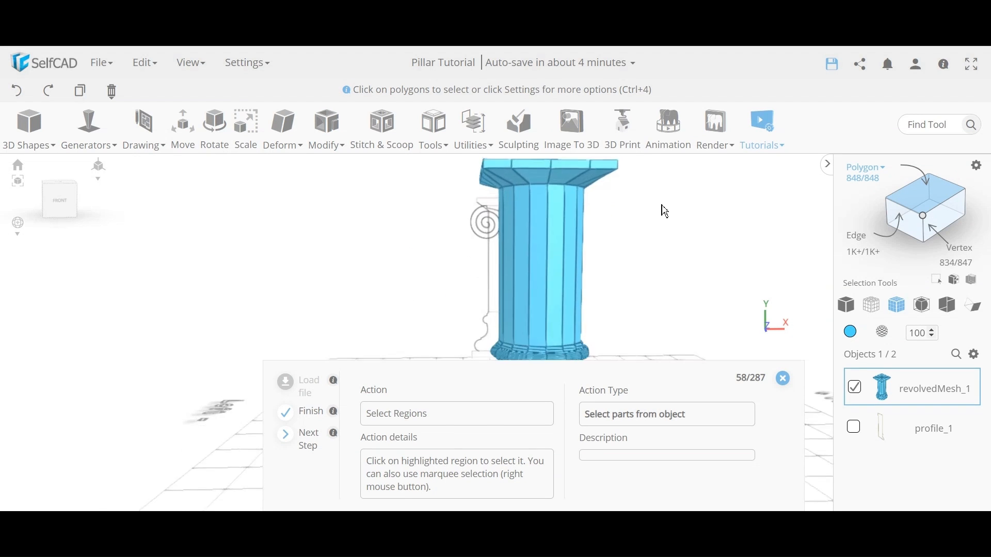
pyautogui.moveTo(660, 210); pyautogui.dragTo(639, 313)
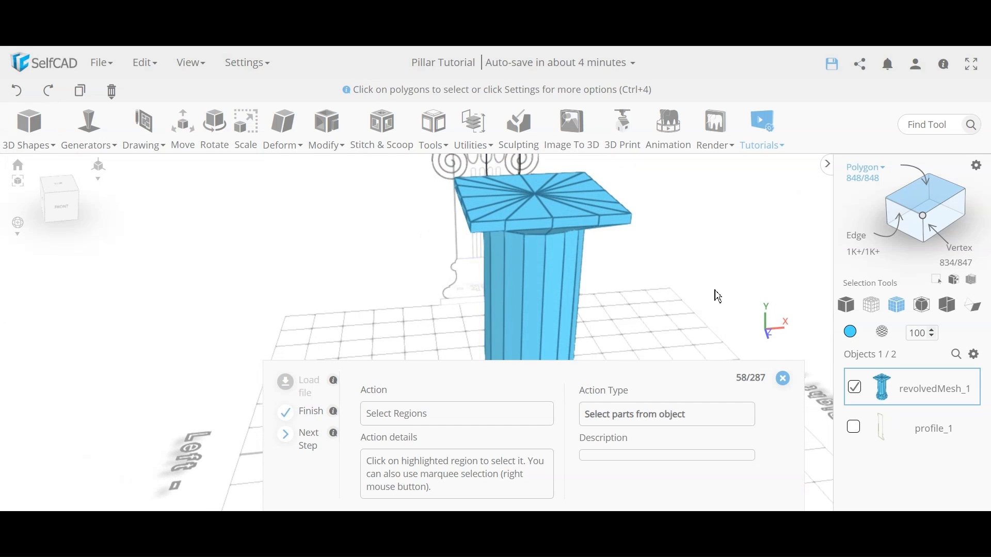
pyautogui.moveTo(695, 299); pyautogui.dragTo(646, 269)
pyautogui.scroll(-5, 628, 281)
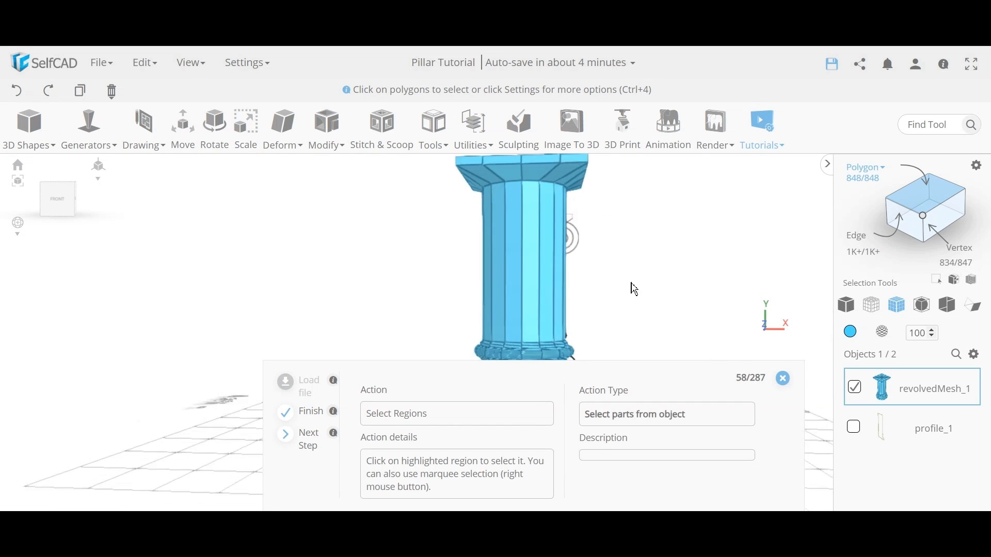
pyautogui.moveTo(621, 278); pyautogui.dragTo(586, 281, button='middle')
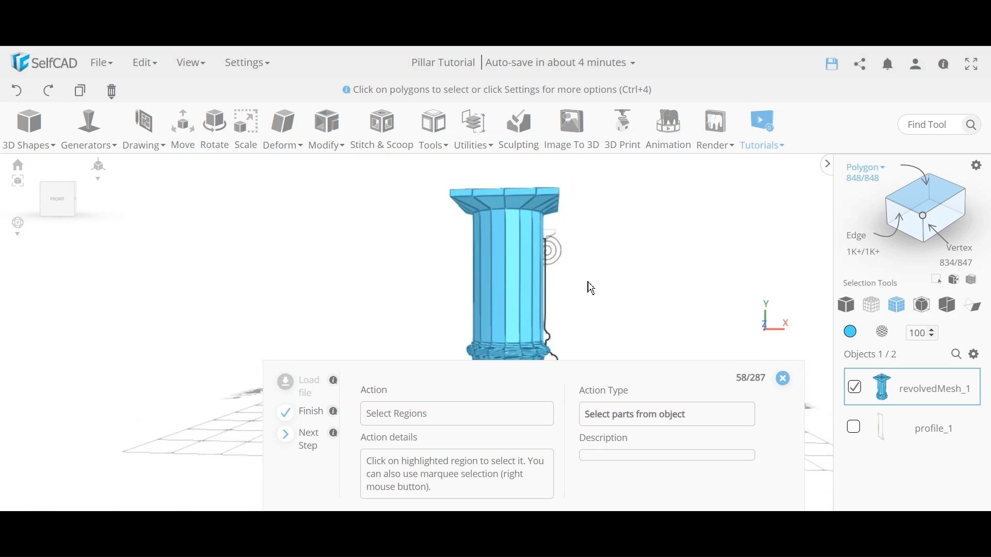
pyautogui.scroll(3, 620, 264)
pyautogui.moveTo(624, 269); pyautogui.dragTo(688, 271)
pyautogui.moveTo(384, 263); pyautogui.dragTo(604, 230)
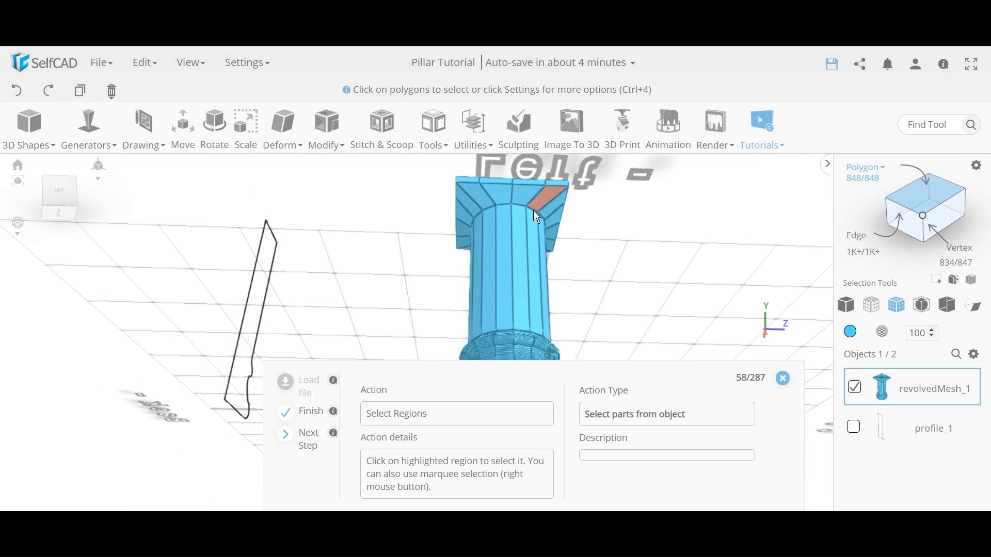
pyautogui.moveTo(643, 285); pyautogui.dragTo(378, 282)
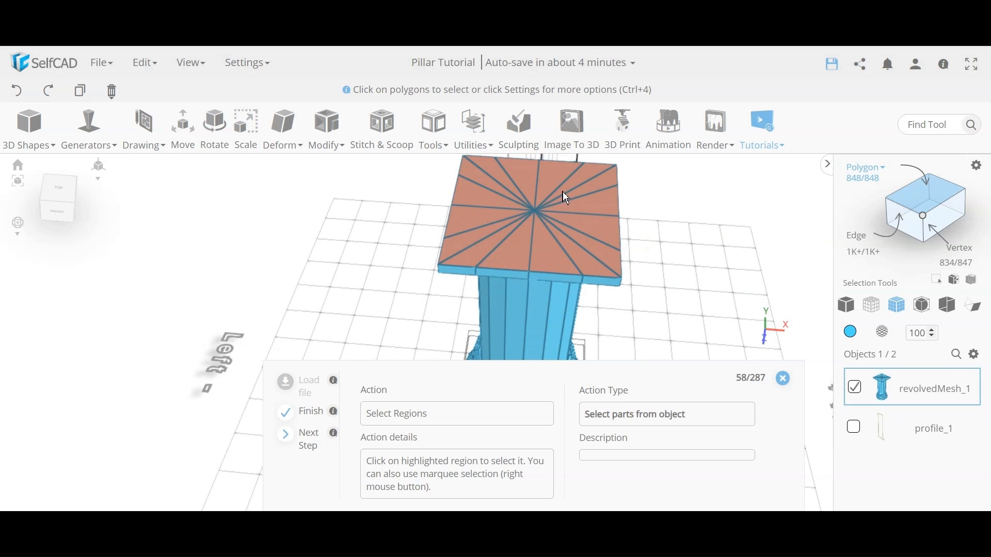
pyautogui.scroll(-3, 680, 313)
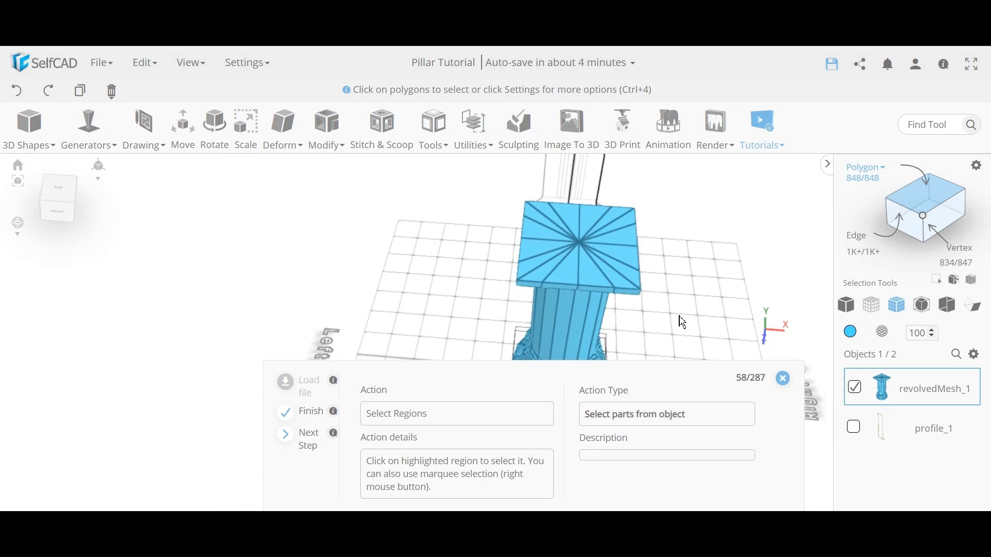
pyautogui.moveTo(679, 315); pyautogui.dragTo(535, 196)
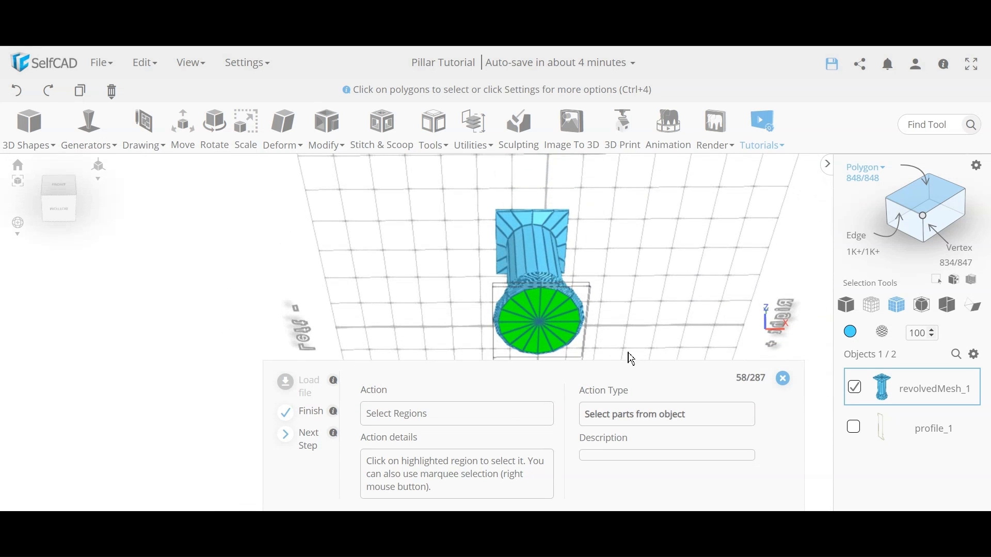
pyautogui.click(567, 330)
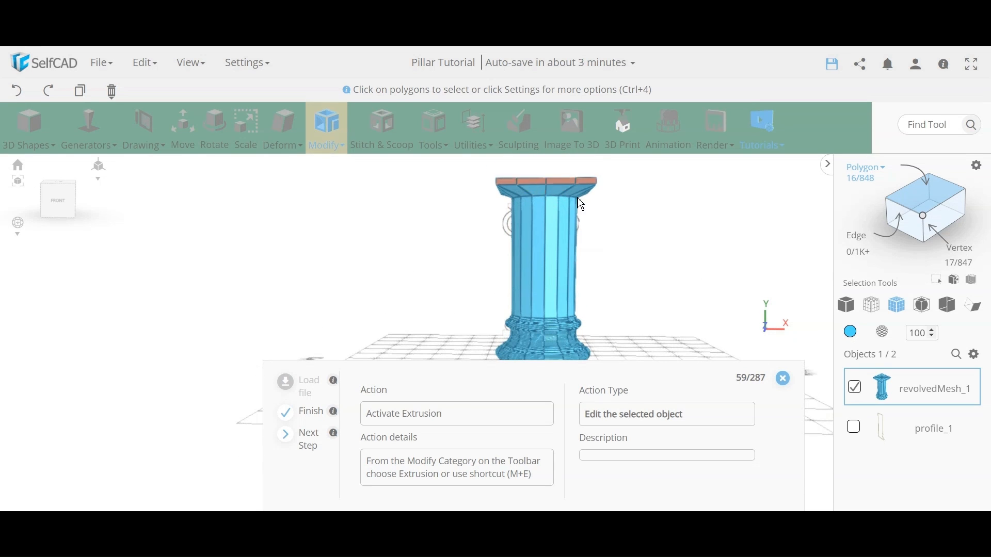
# Activate Extrusion on the base's underside polygons, set the amount to 60 and turn on Side Extrusion.
pyautogui.click(340, 149)
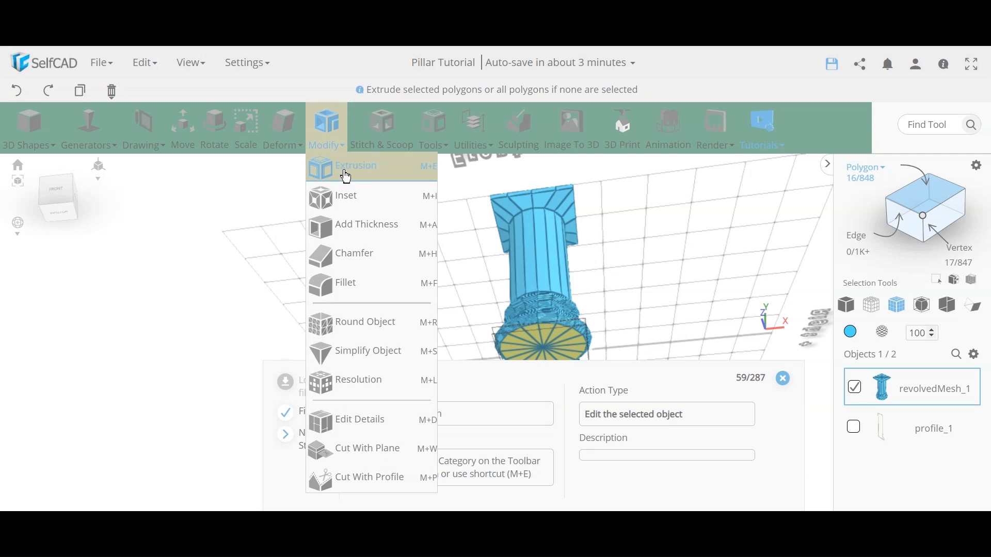
pyautogui.click(310, 195)
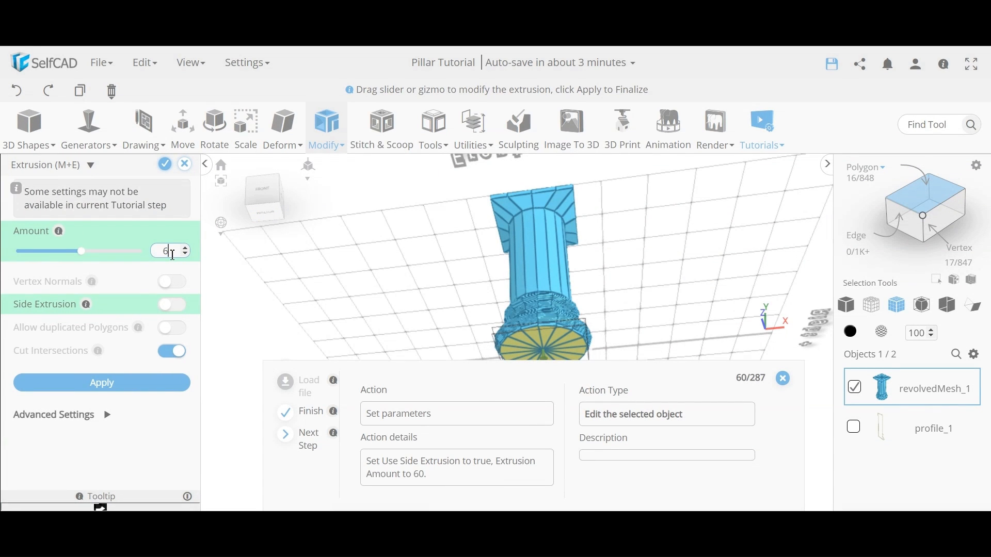
pyautogui.write('0')
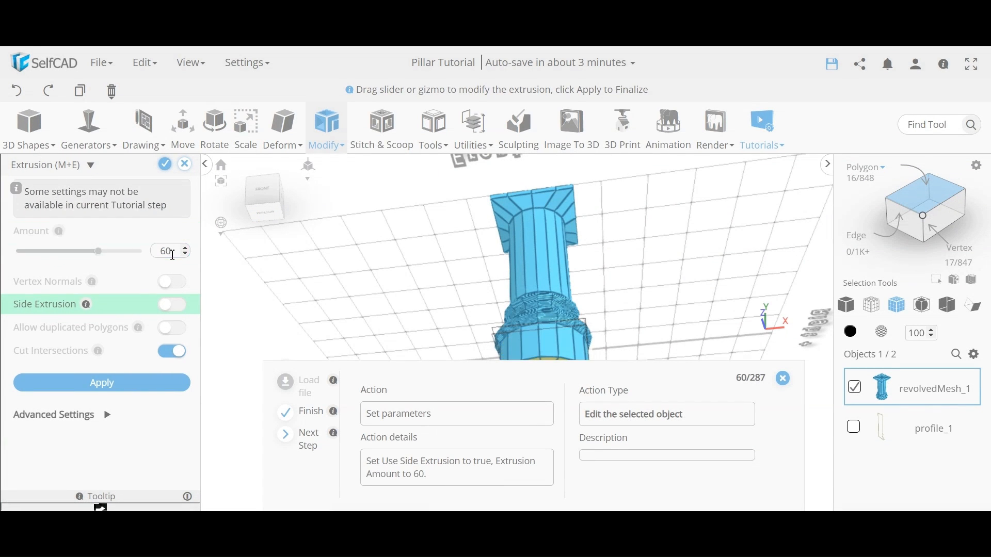
pyautogui.click(174, 306)
pyautogui.scroll(-2, 449, 257)
pyautogui.moveTo(453, 264); pyautogui.dragTo(457, 222, button='right')
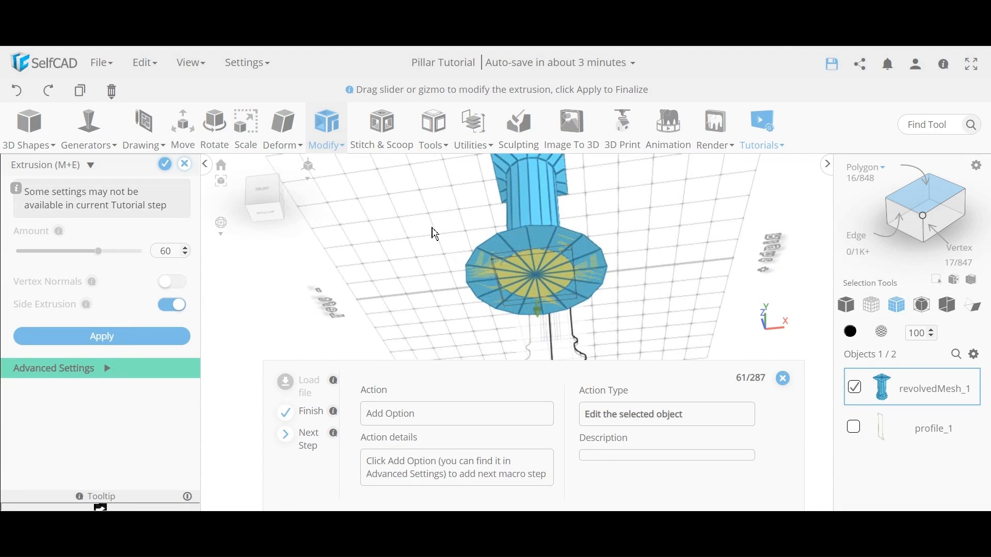
pyautogui.moveTo(432, 227); pyautogui.dragTo(428, 266)
# Add a Position operation with Y set to -1 to the base extrusion and finalize it.
pyautogui.click(103, 370)
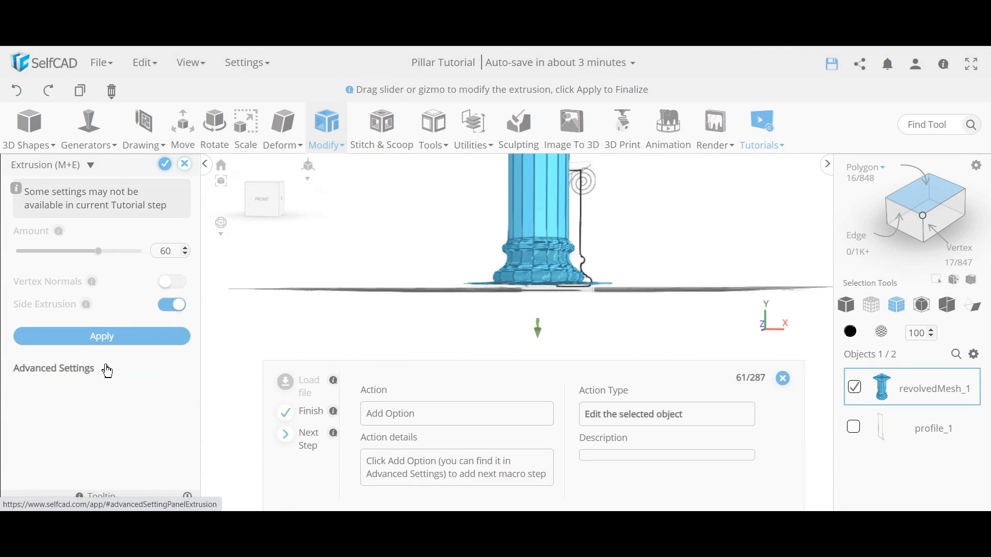
pyautogui.click(79, 400)
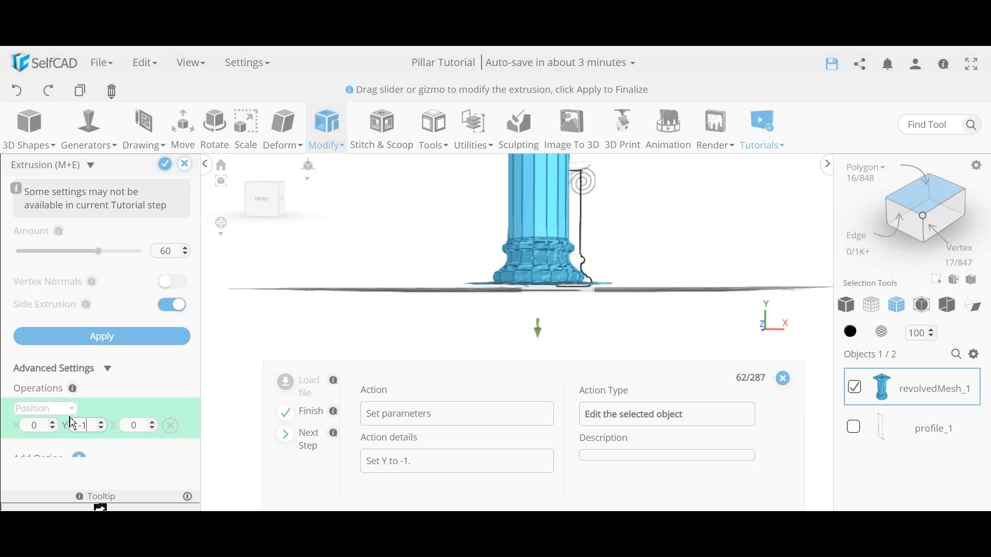
pyautogui.click(73, 423)
pyautogui.write('-1')
pyautogui.press('Return')
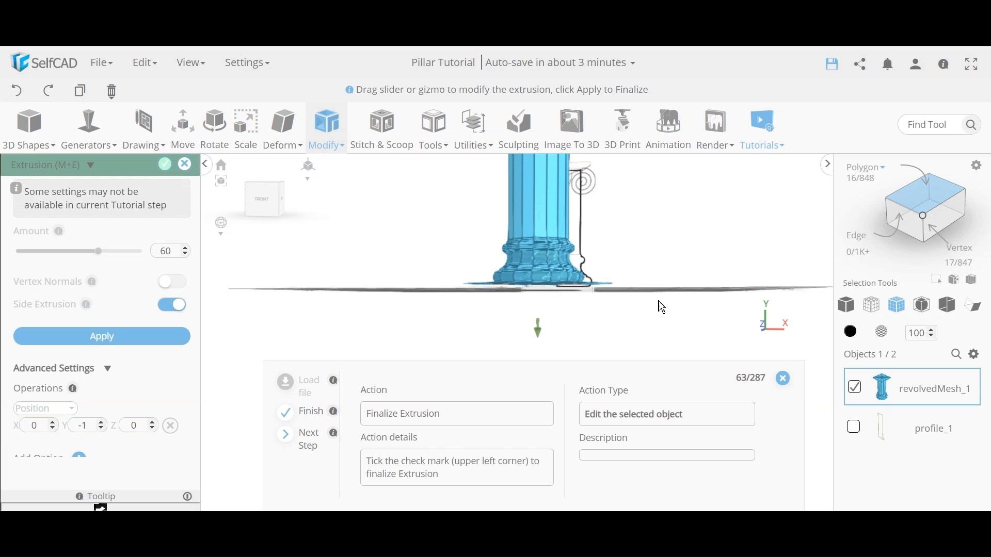
pyautogui.moveTo(662, 308); pyautogui.dragTo(664, 325, button='right')
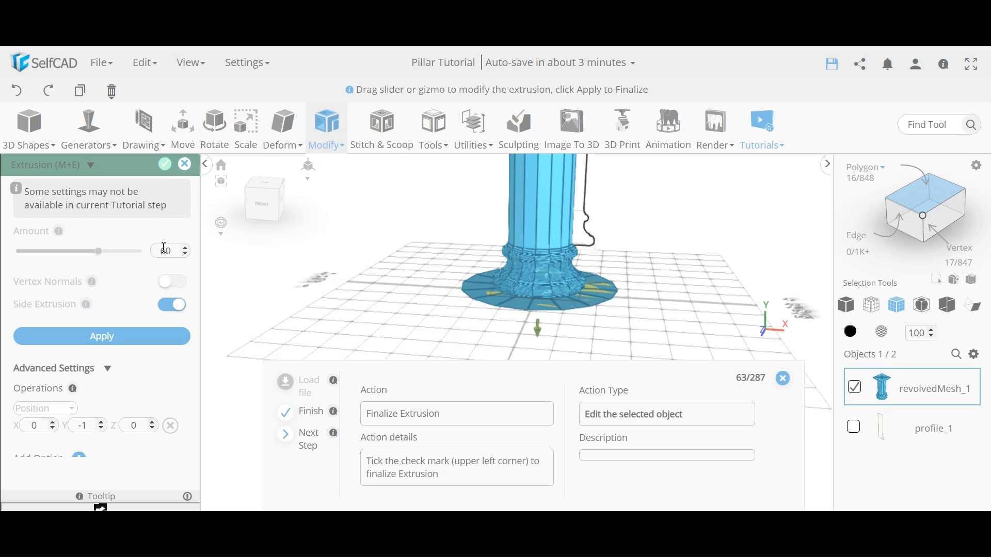
pyautogui.click(163, 168)
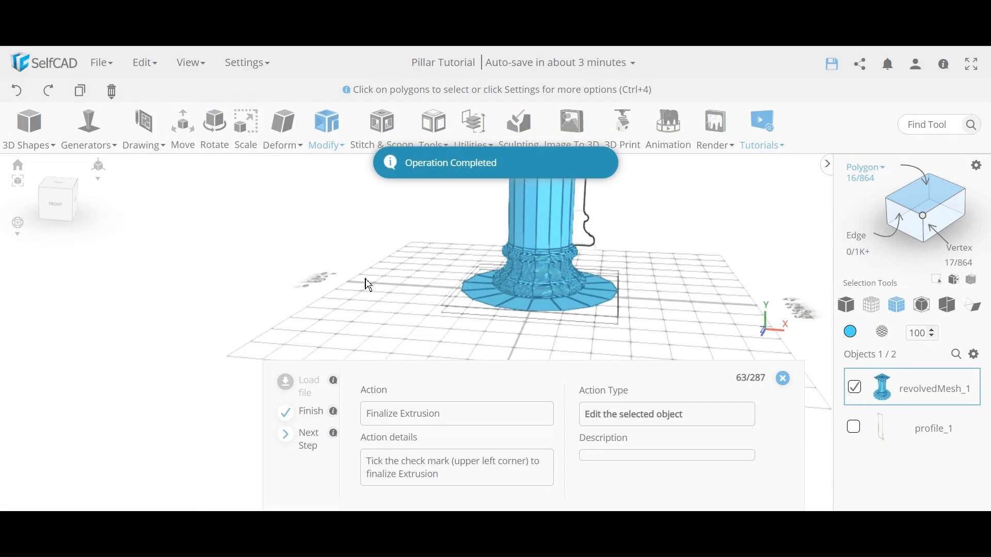
# Flatten the pillar's widened base polygons to 170 along X and 170 along Z, and close the Flatten settings.
pyautogui.moveTo(397, 274); pyautogui.dragTo(397, 304, button='right')
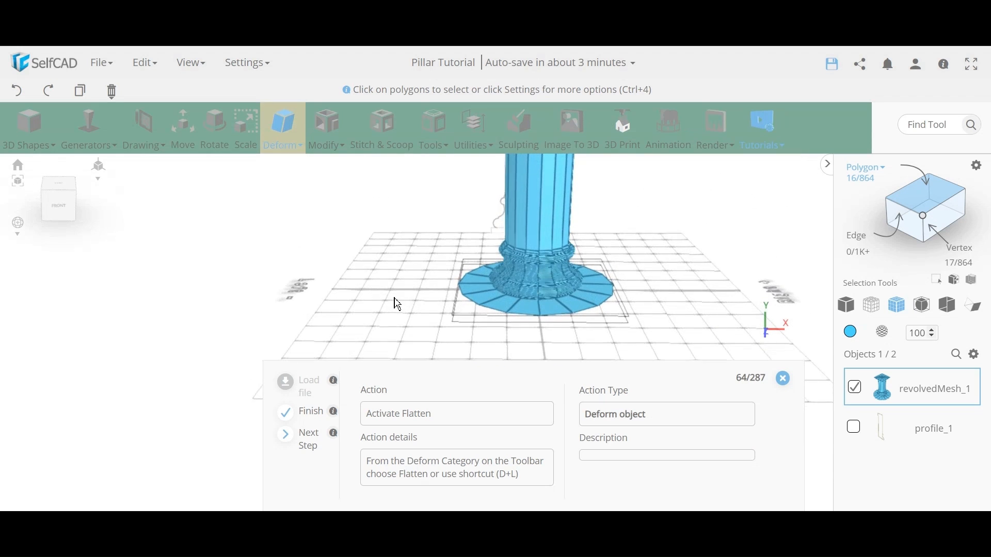
pyautogui.click(281, 135)
pyautogui.click(309, 313)
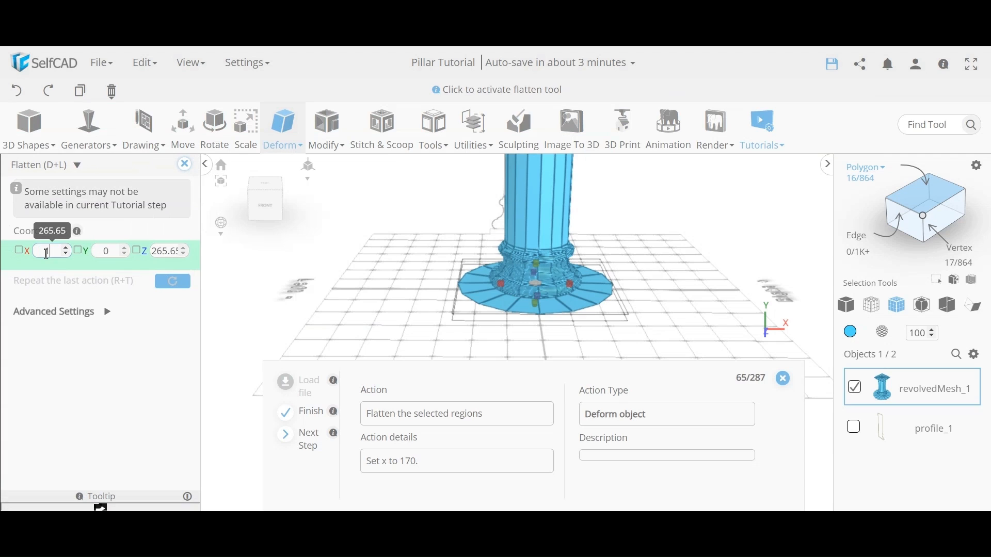
pyautogui.press('Return')
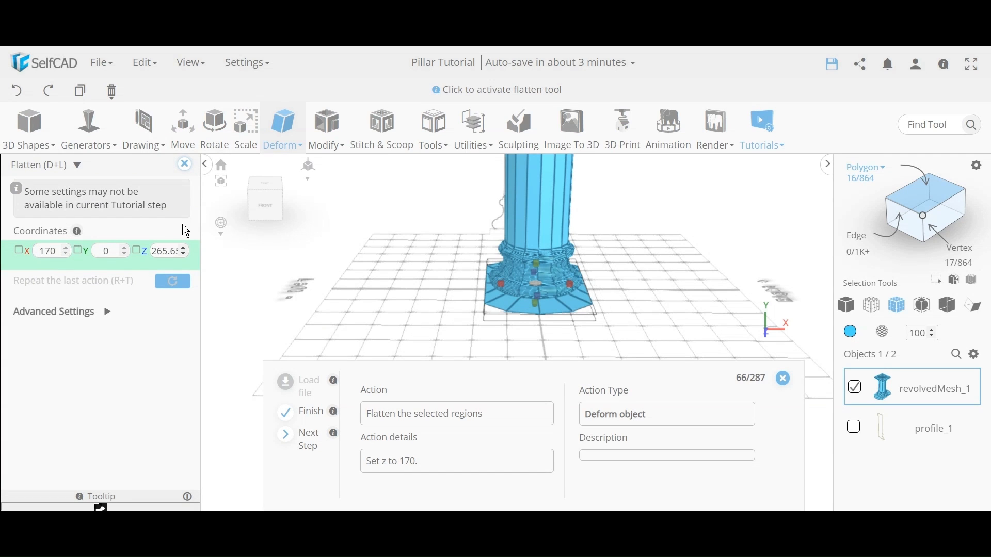
pyautogui.doubleClick(162, 253)
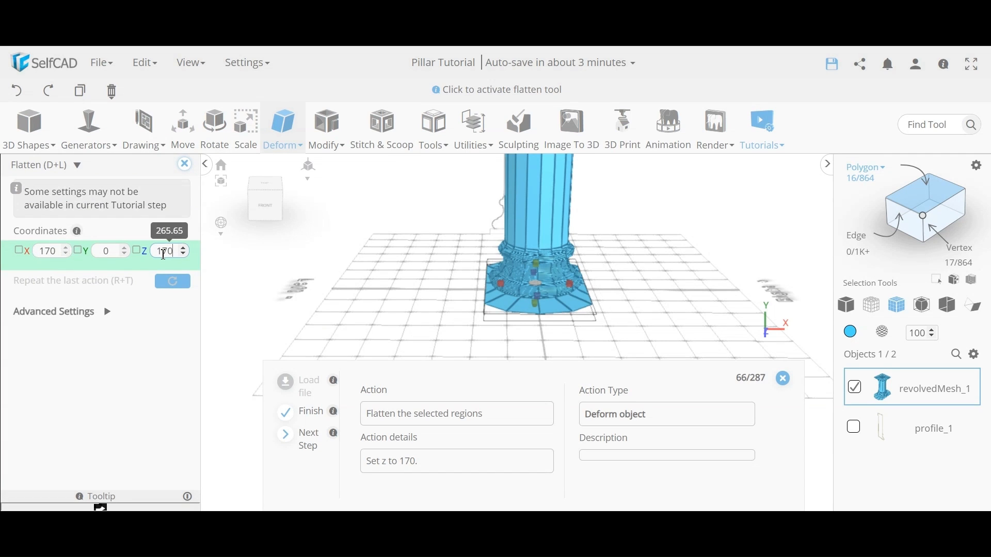
pyautogui.write('170')
pyautogui.press('Return')
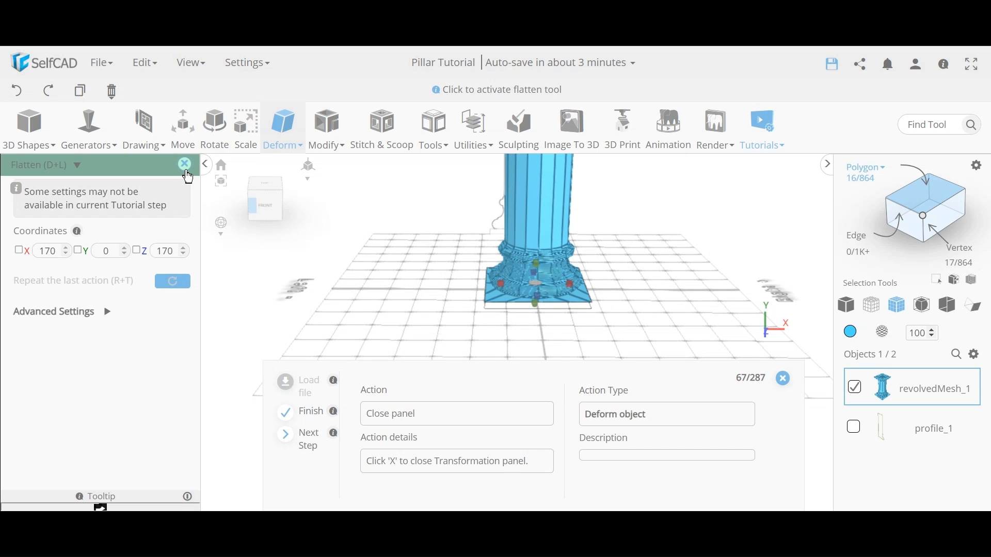
pyautogui.click(184, 164)
# Extrude the pillar's square base by an amount of 14, finalize it and deselect the underside polygons.
pyautogui.click(323, 135)
pyautogui.click(345, 176)
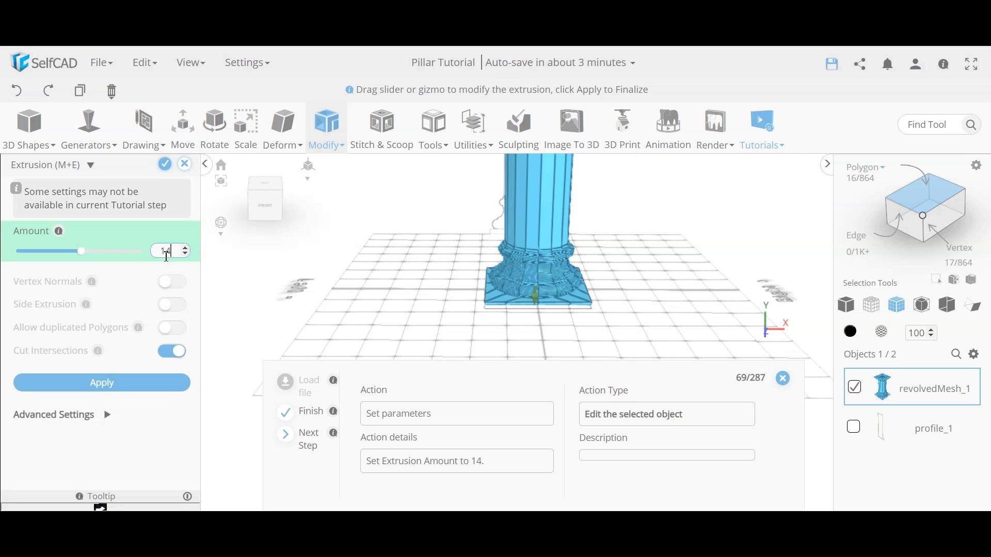
pyautogui.press('Return')
pyautogui.click(165, 165)
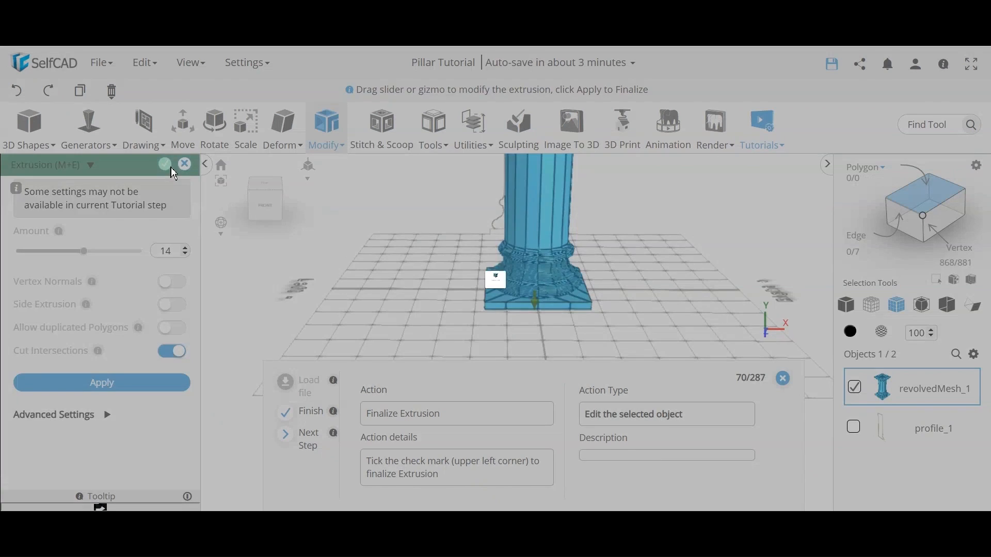
pyautogui.moveTo(625, 263); pyautogui.dragTo(558, 328, button='right')
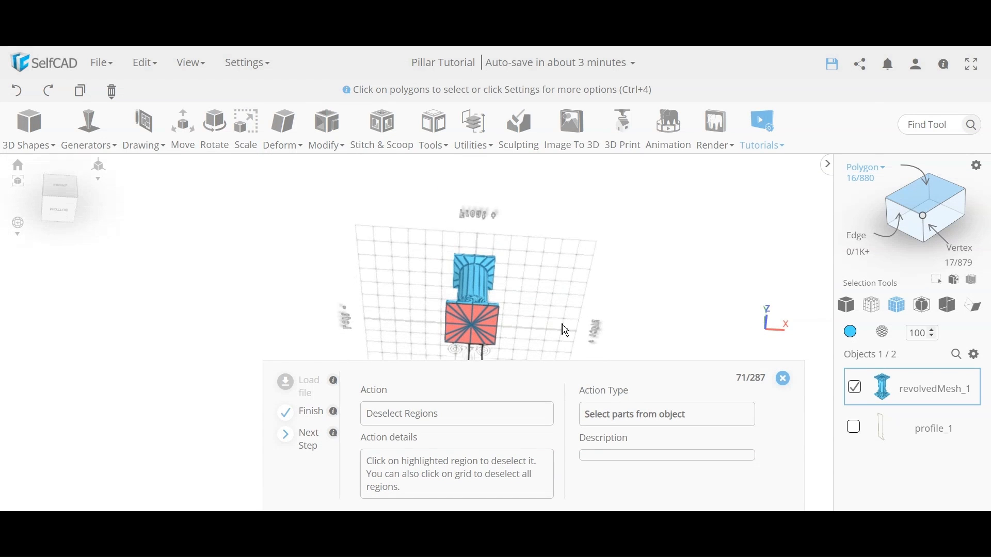
pyautogui.click(566, 331)
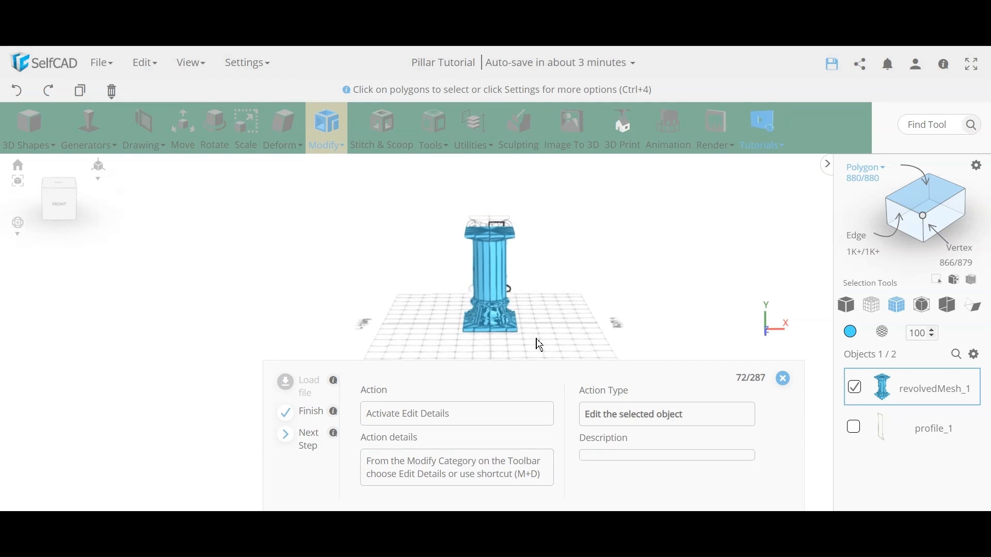
# Examine the pillar's square plinth, capital slab and shaft from several angles and distances.
pyautogui.scroll(10, 541, 345)
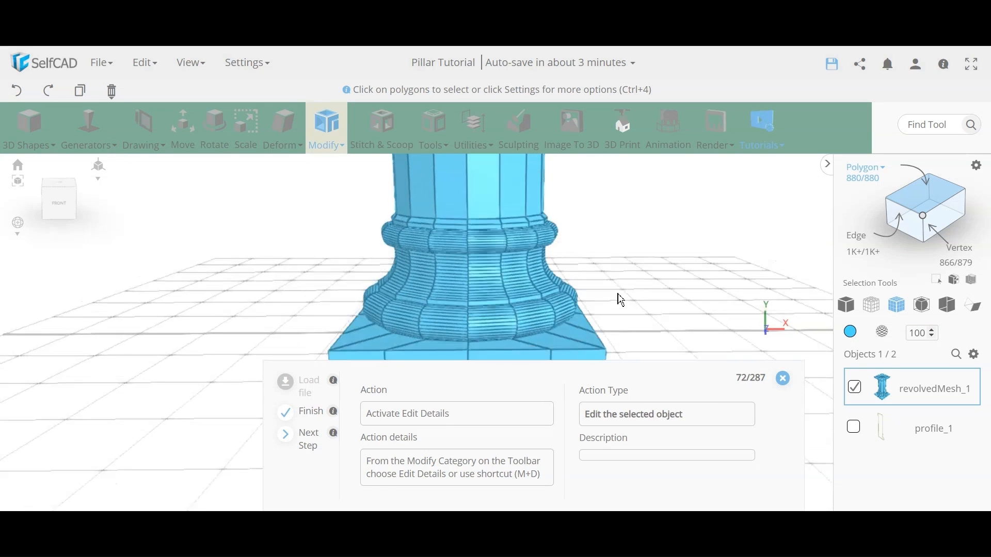
pyautogui.moveTo(621, 300)
pyautogui.mouseDown(button='right')
pyautogui.moveTo(624, 232)
pyautogui.moveTo(625, 284)
pyautogui.mouseUp(button='right')
pyautogui.moveTo(622, 240); pyautogui.dragTo(354, 259)
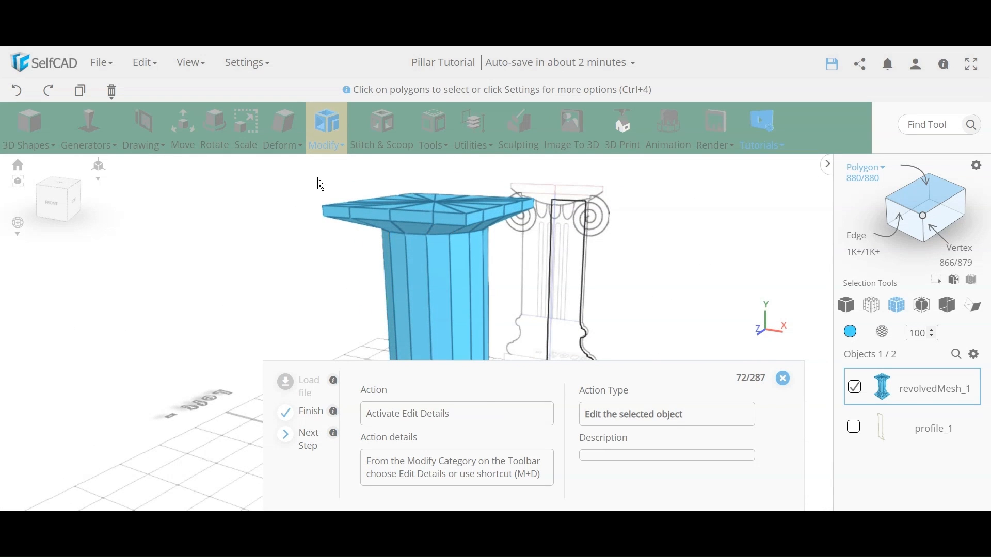
pyautogui.click(463, 252)
pyautogui.moveTo(466, 272); pyautogui.dragTo(469, 348)
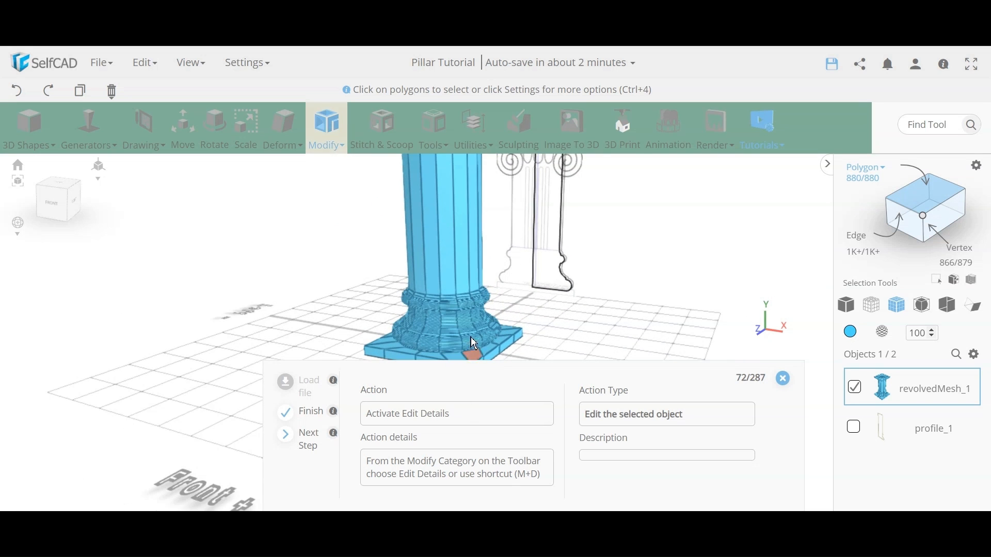
pyautogui.moveTo(636, 247); pyautogui.dragTo(615, 275)
pyautogui.moveTo(612, 270); pyautogui.dragTo(604, 295, button='right')
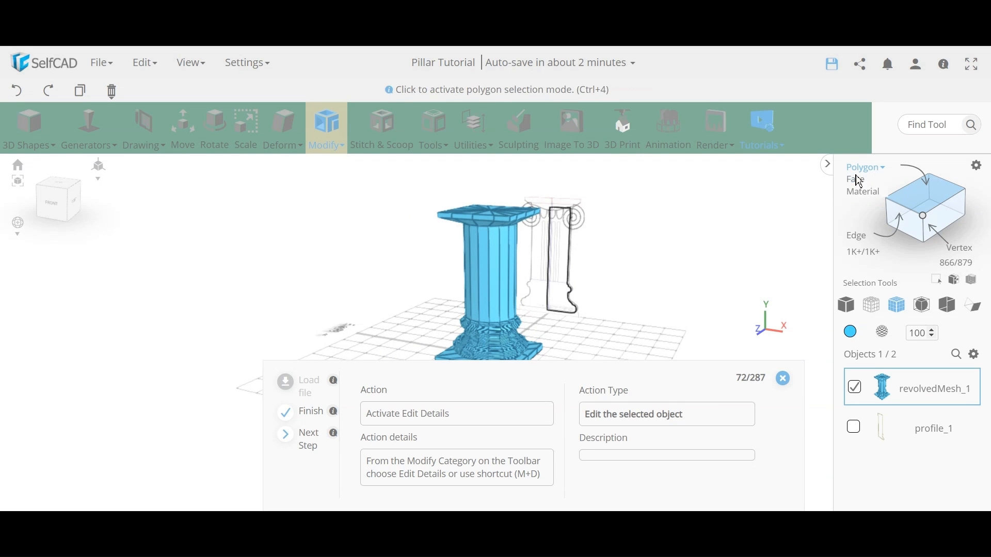
pyautogui.moveTo(722, 256); pyautogui.dragTo(615, 288)
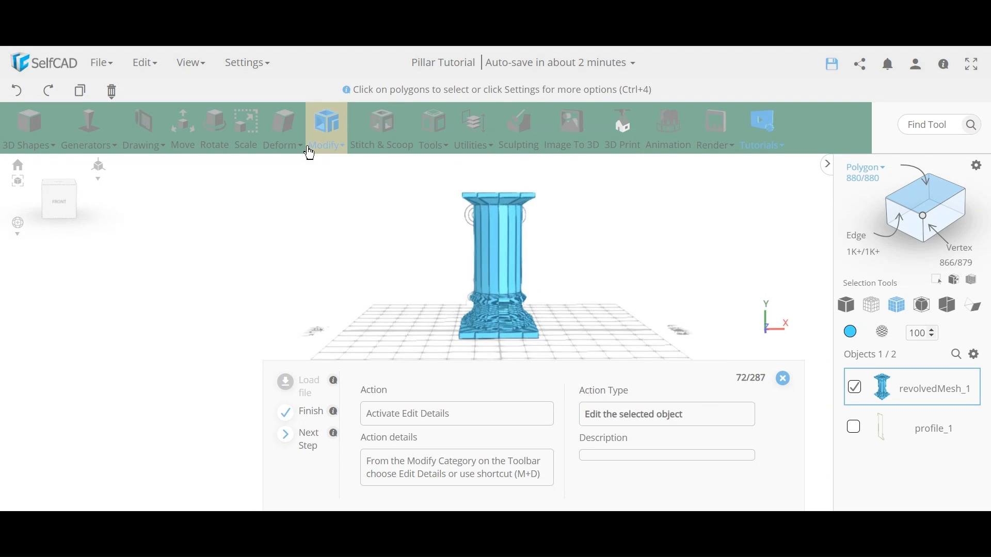
pyautogui.click(328, 134)
pyautogui.scroll(4, 522, 243)
pyautogui.scroll(4, 524, 281)
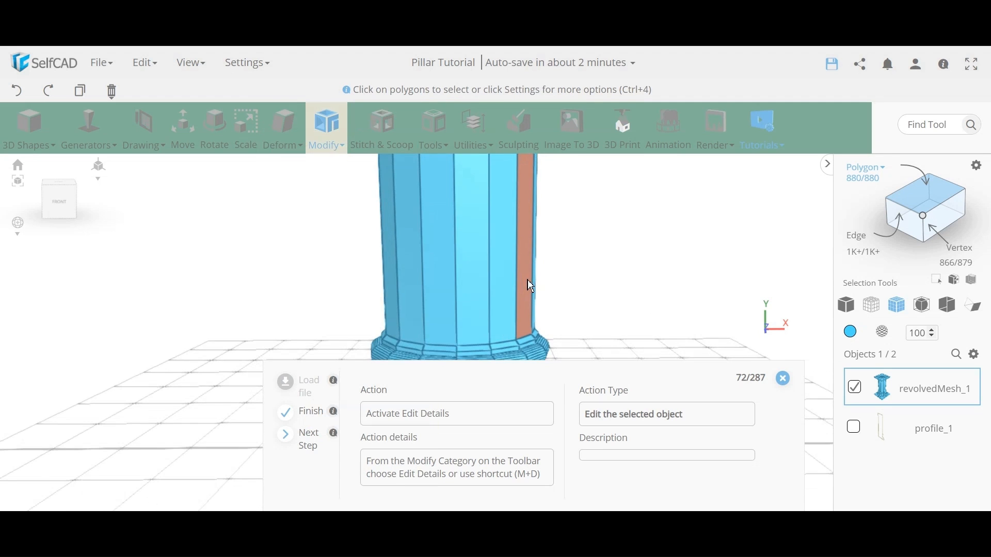
pyautogui.scroll(-3, 580, 267)
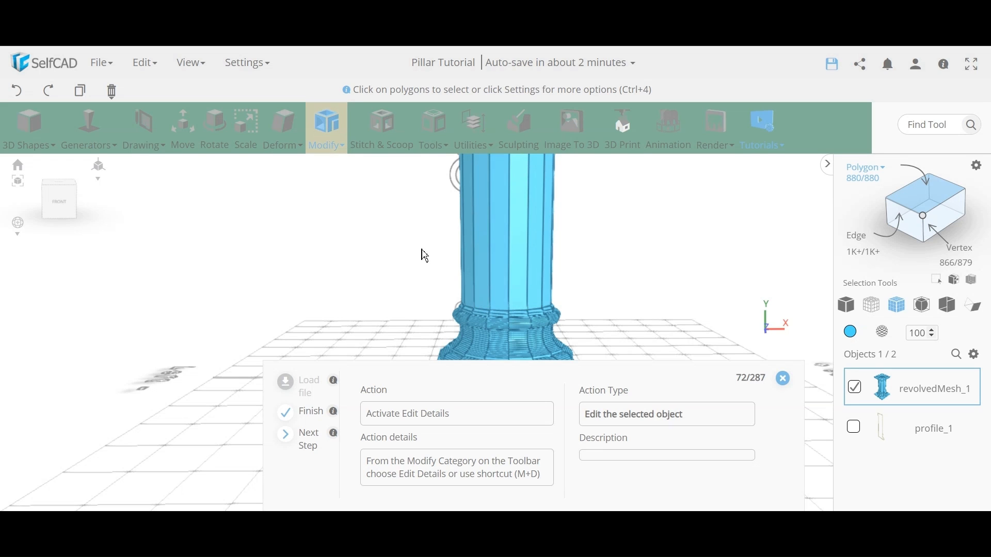
# Activate Edit Details on the pillar and turn on Automatic Loop Finding.
pyautogui.click(349, 156)
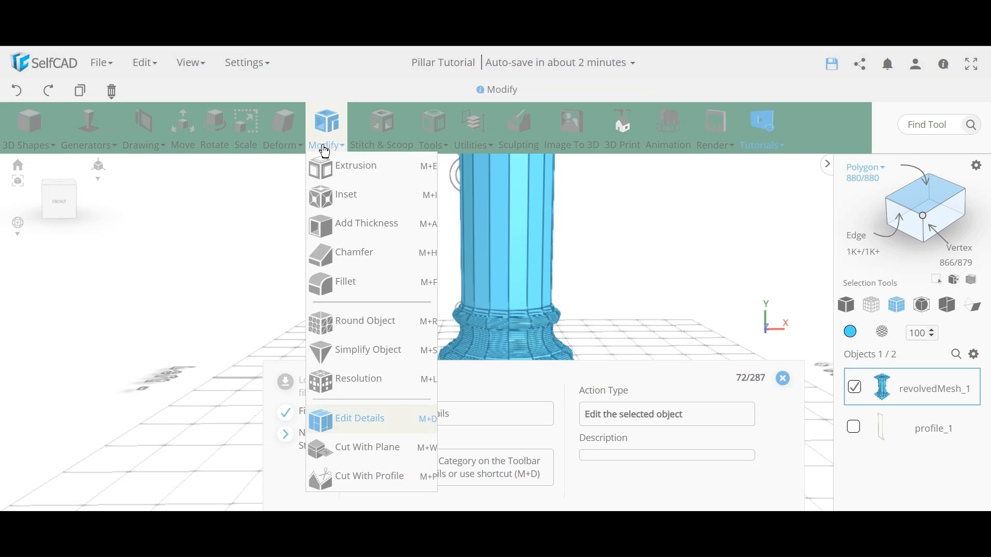
pyautogui.click(360, 420)
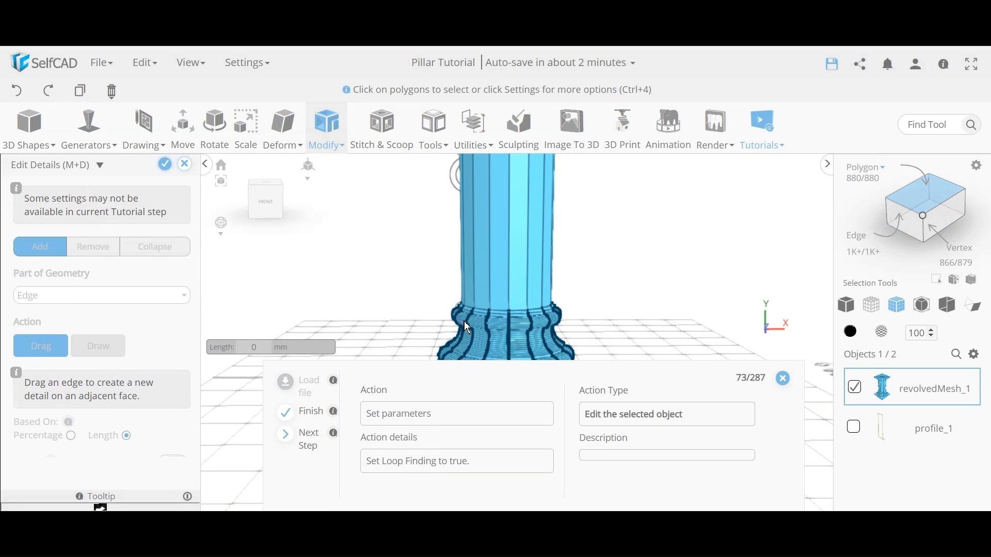
pyautogui.scroll(-3, 566, 334)
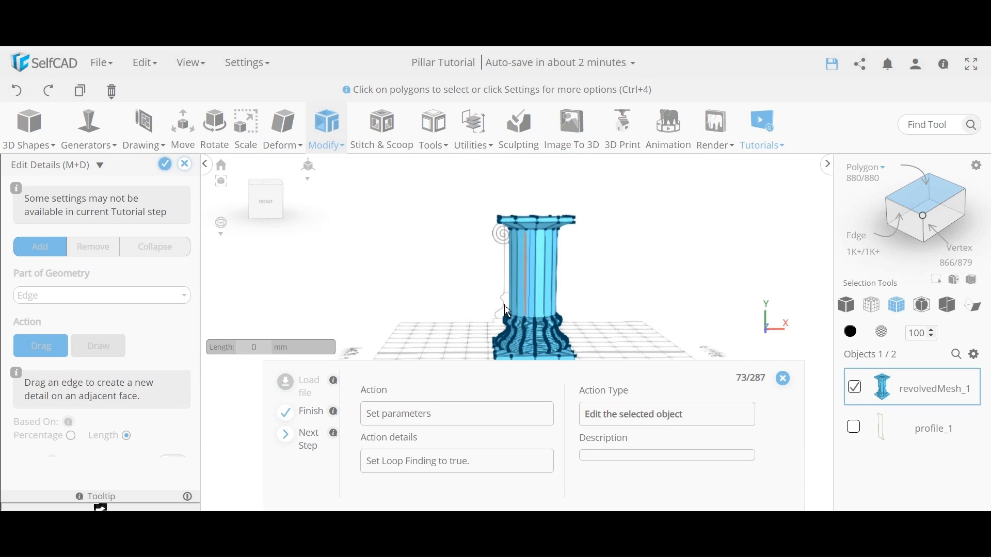
pyautogui.scroll(-1, 469, 303)
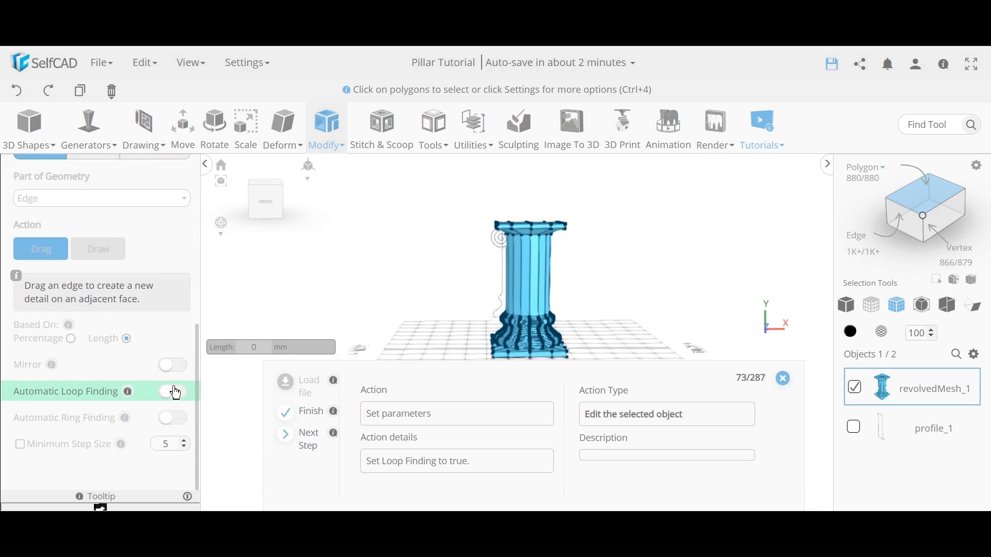
pyautogui.scroll(5, 509, 343)
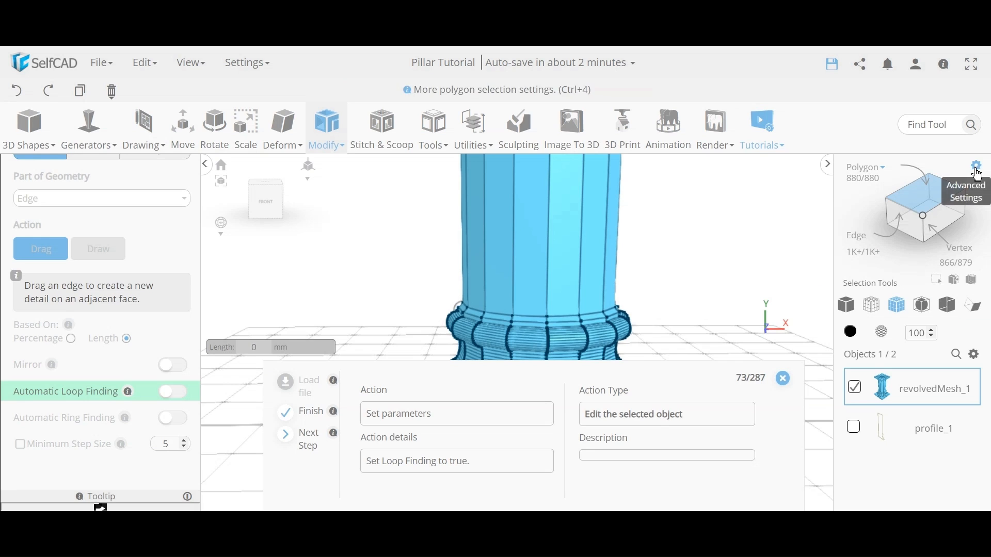
pyautogui.scroll(2, 46, 222)
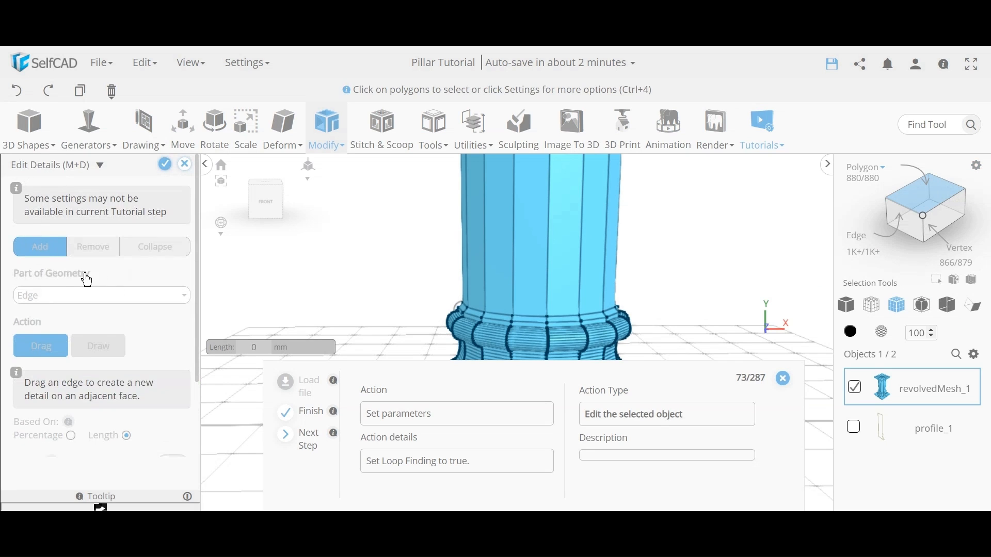
pyautogui.scroll(-2, 86, 280)
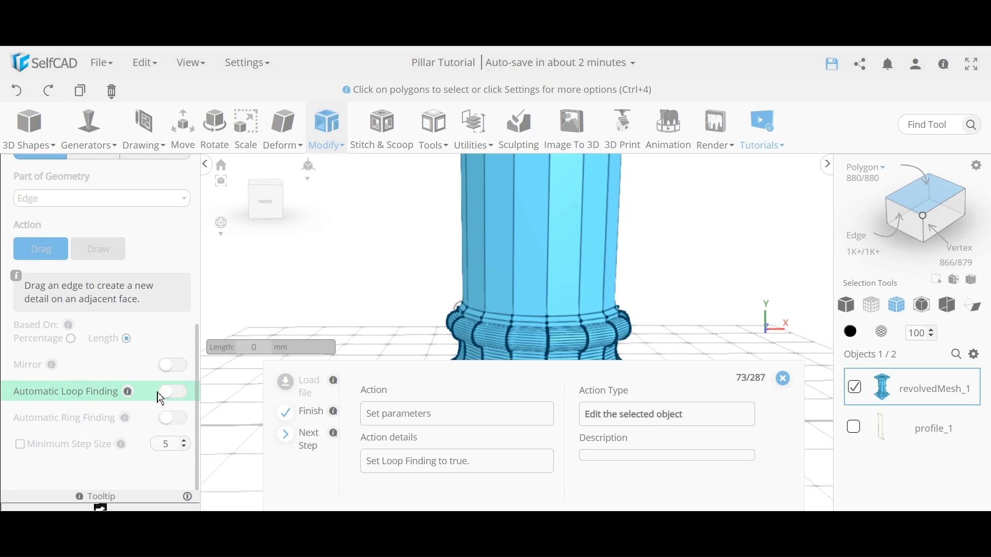
pyautogui.click(174, 393)
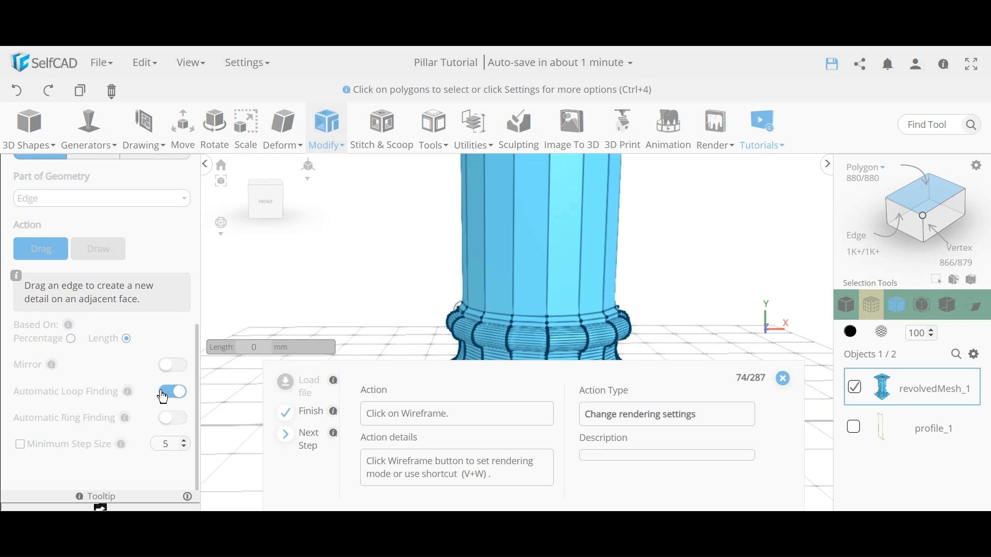
# Switch the rendering to wireframe and add an edge loop around the upper shaft, from the green highlighted edge down to the yellow line.
pyautogui.click(872, 306)
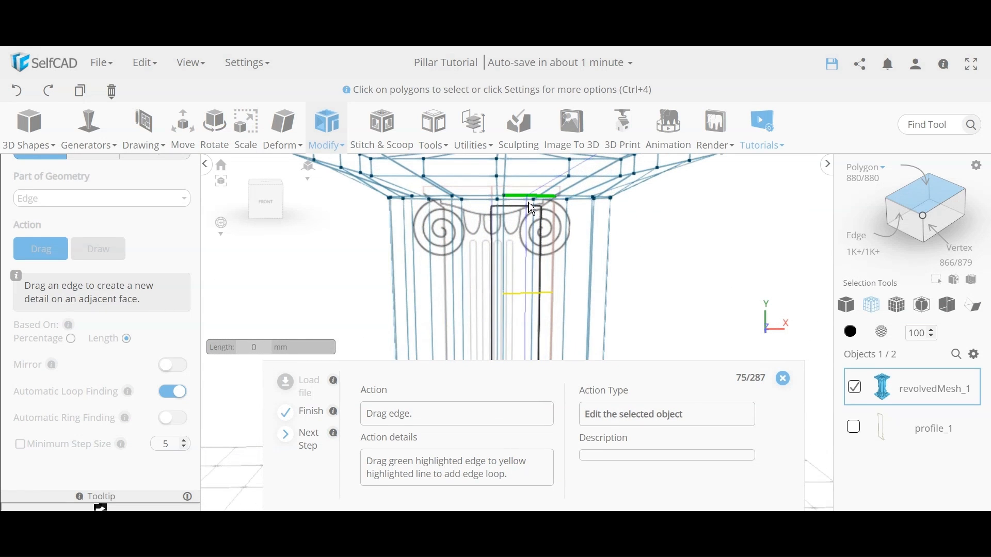
pyautogui.click(533, 205)
pyautogui.moveTo(533, 204); pyautogui.dragTo(533, 300)
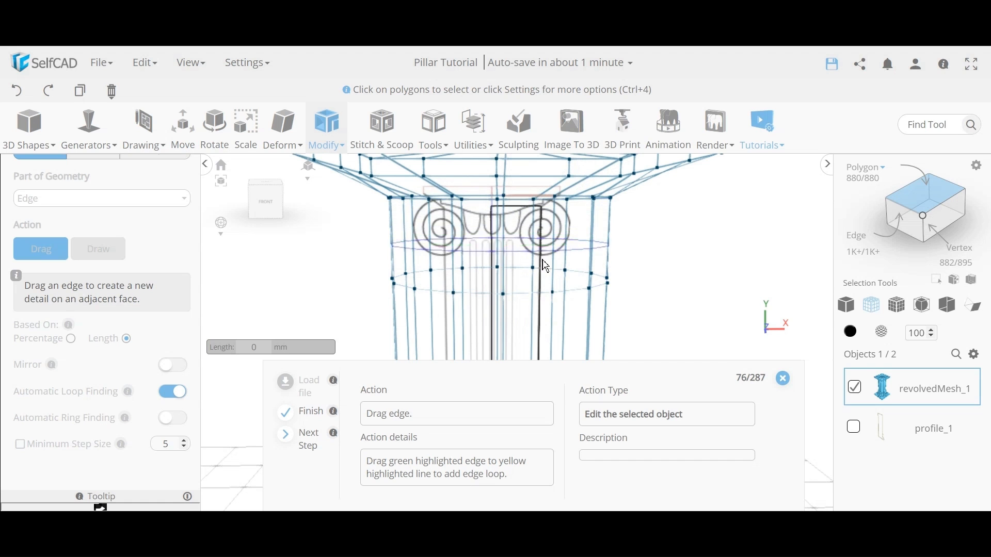
# Add an edge loop around the lower shaft at the yellow line just above the base, and set the rendering to Solid + Wireframe.
pyautogui.scroll(-4, 667, 326)
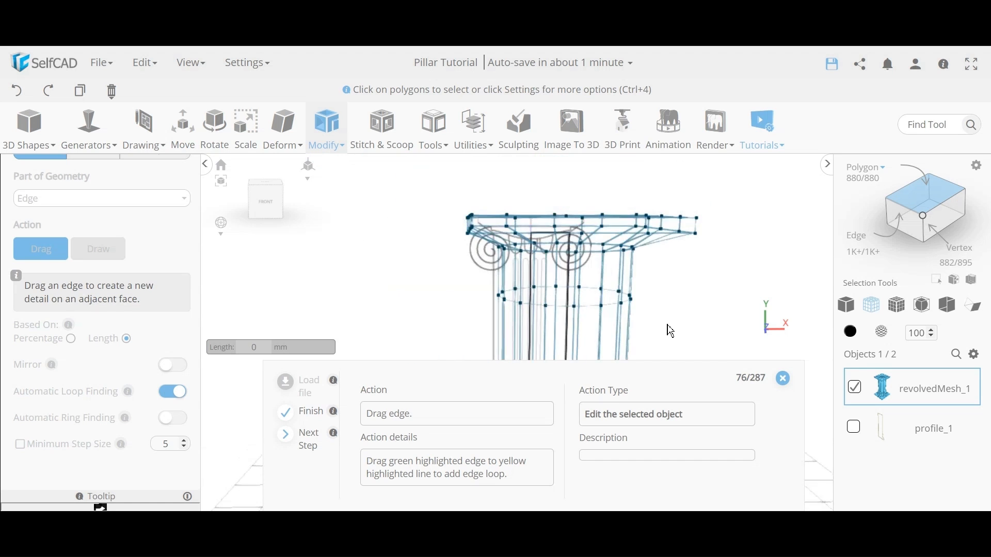
pyautogui.moveTo(666, 326); pyautogui.dragTo(599, 279, button='right')
pyautogui.scroll(3, 557, 316)
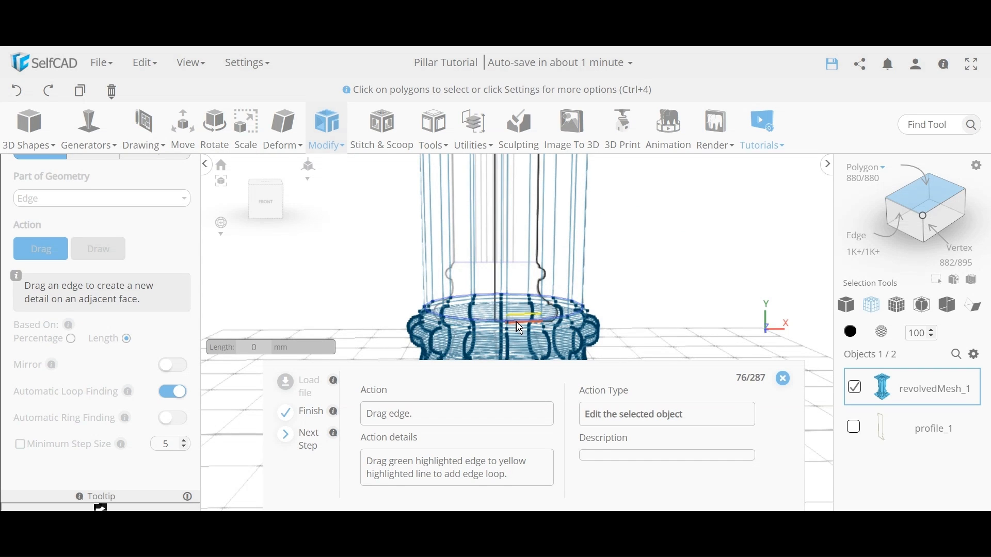
pyautogui.moveTo(519, 329); pyautogui.dragTo(527, 321)
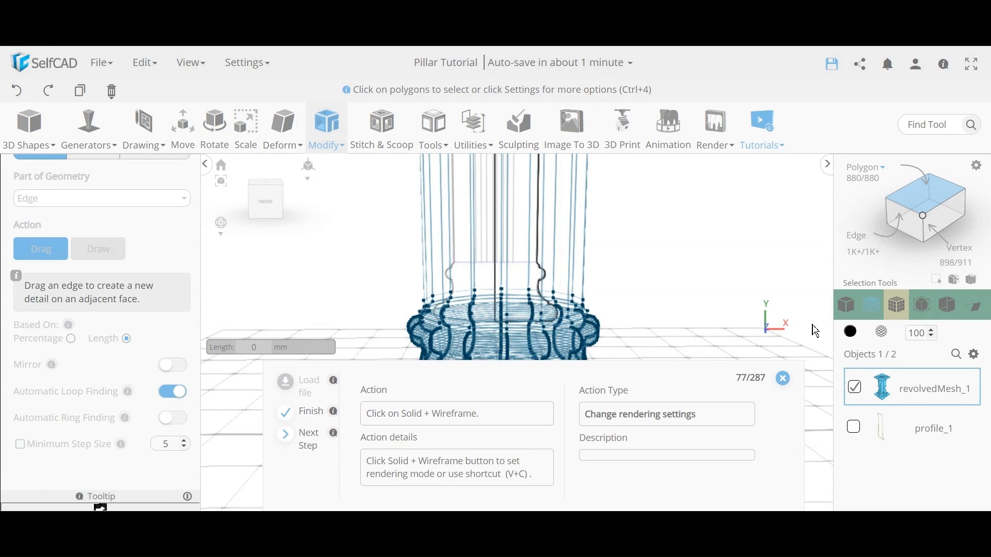
pyautogui.click(899, 307)
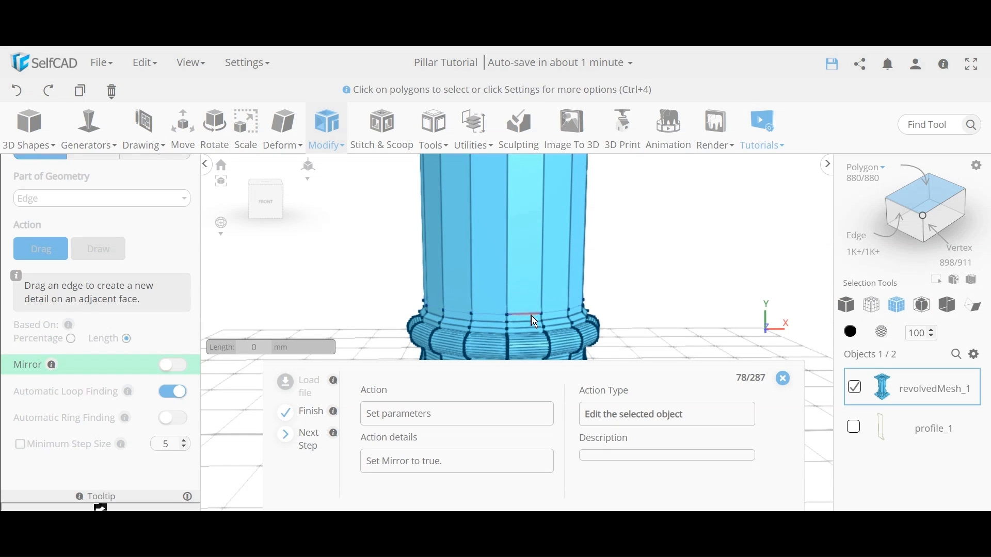
# Turn on Mirror and Automatic Ring Finding for Edit Details.
pyautogui.scroll(-4, 682, 281)
pyautogui.moveTo(680, 269); pyautogui.dragTo(651, 268, button='middle')
pyautogui.scroll(-3, 705, 305)
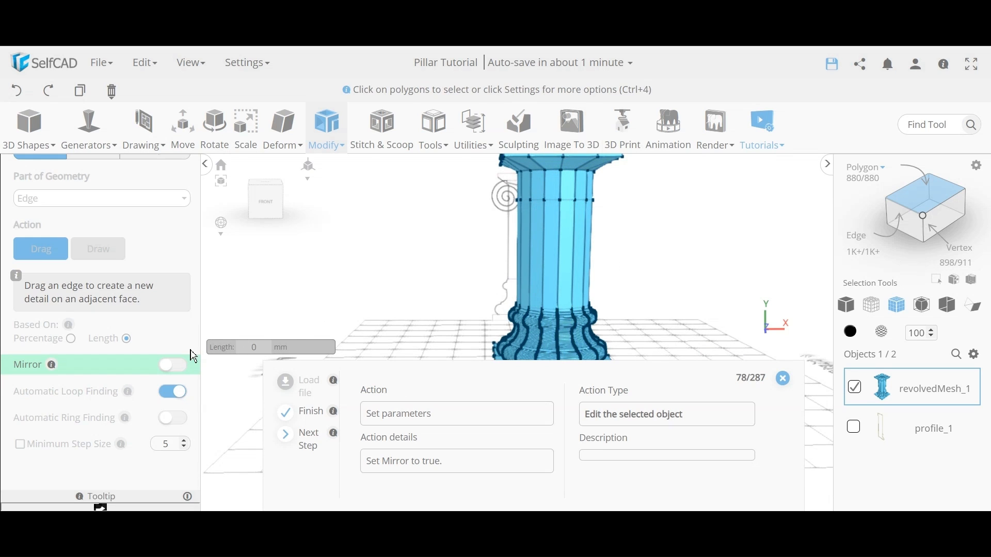
pyautogui.click(173, 366)
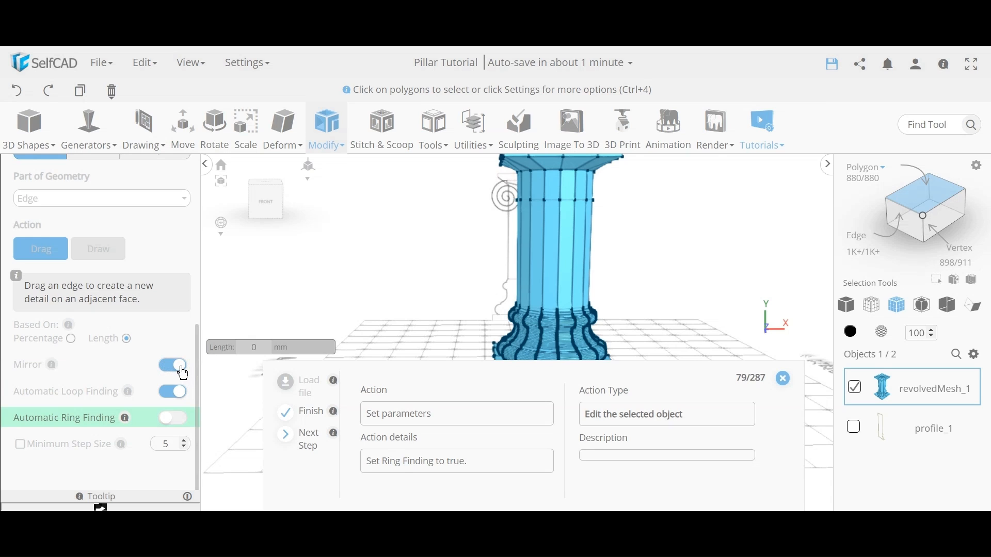
pyautogui.click(174, 419)
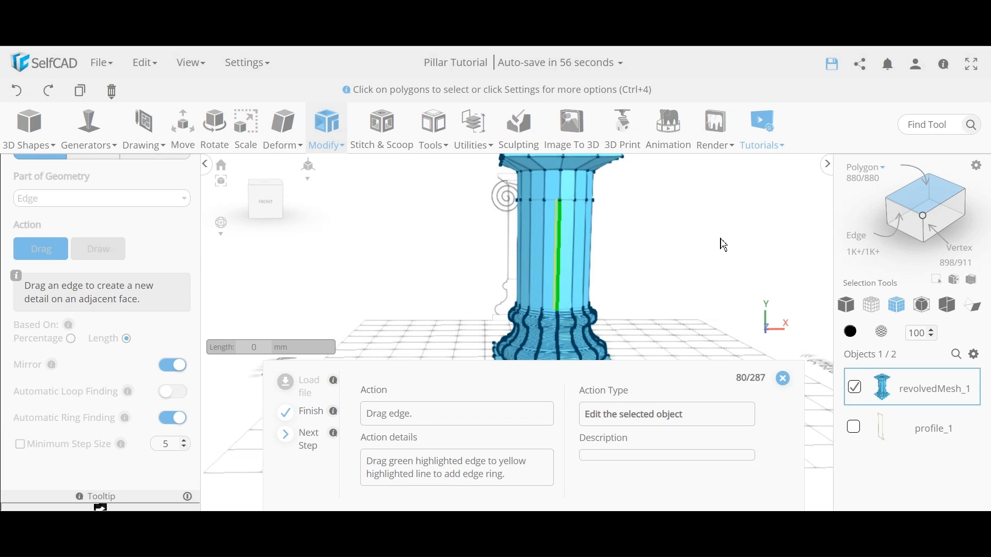
# Add mirrored edge rings along the shaft by offsetting the green vertical edge about 4.7 mm to the yellow line, and finalize Edit Details.
pyautogui.scroll(3, 583, 310)
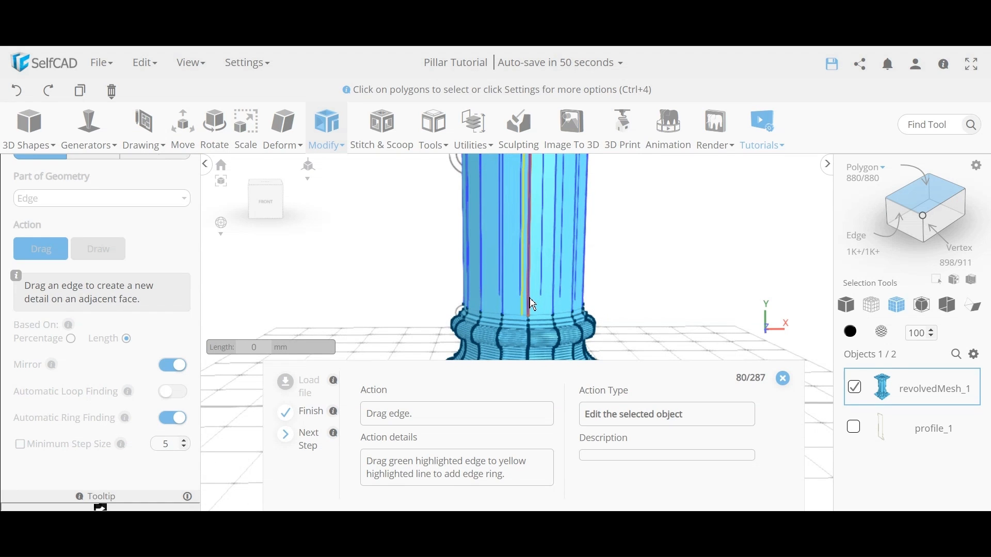
pyautogui.moveTo(533, 305); pyautogui.dragTo(524, 302)
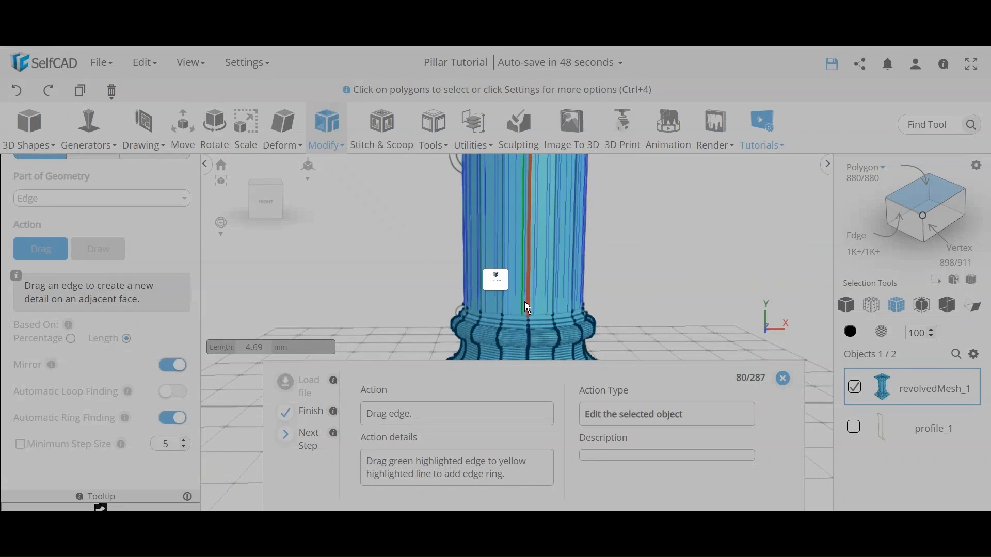
pyautogui.moveTo(728, 310); pyautogui.dragTo(574, 313, button='right')
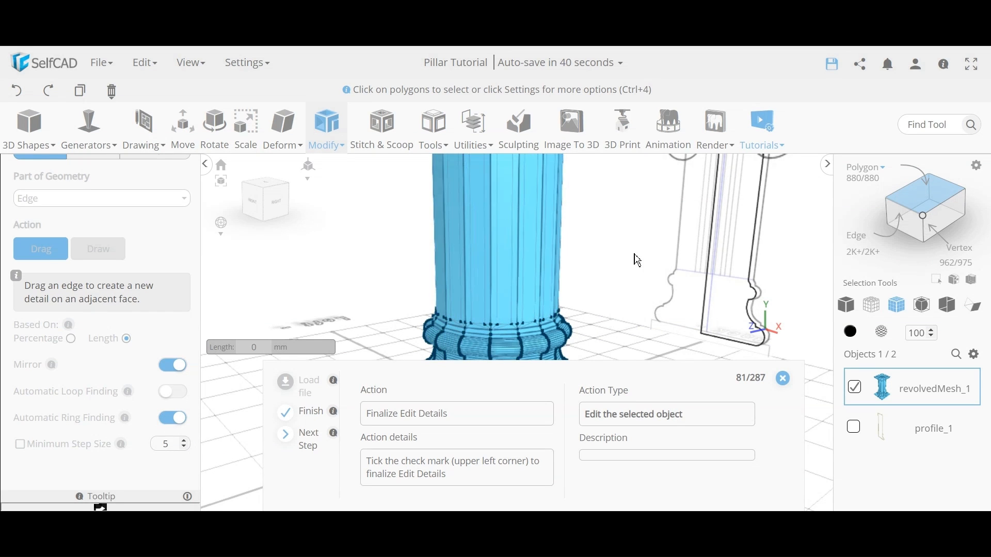
pyautogui.scroll(2, 132, 205)
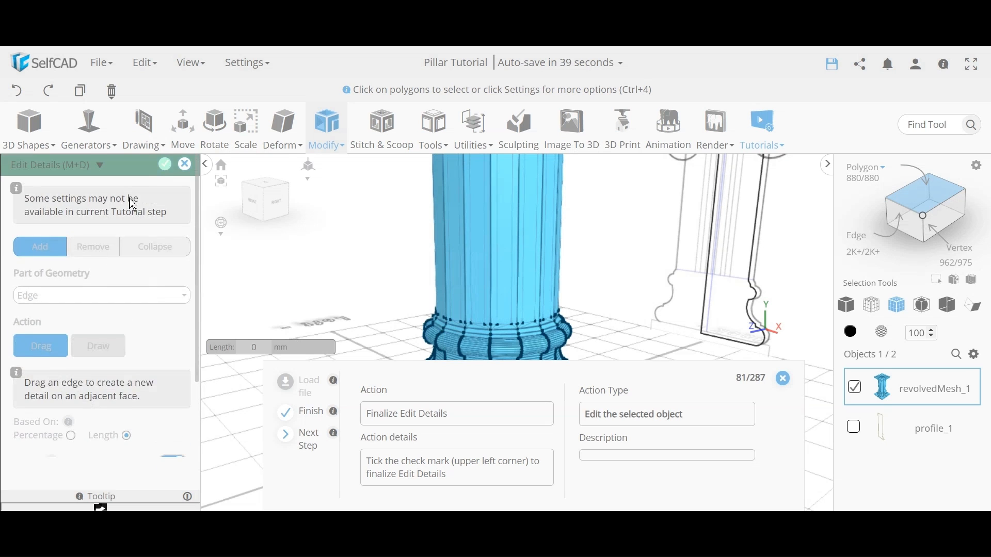
pyautogui.click(165, 170)
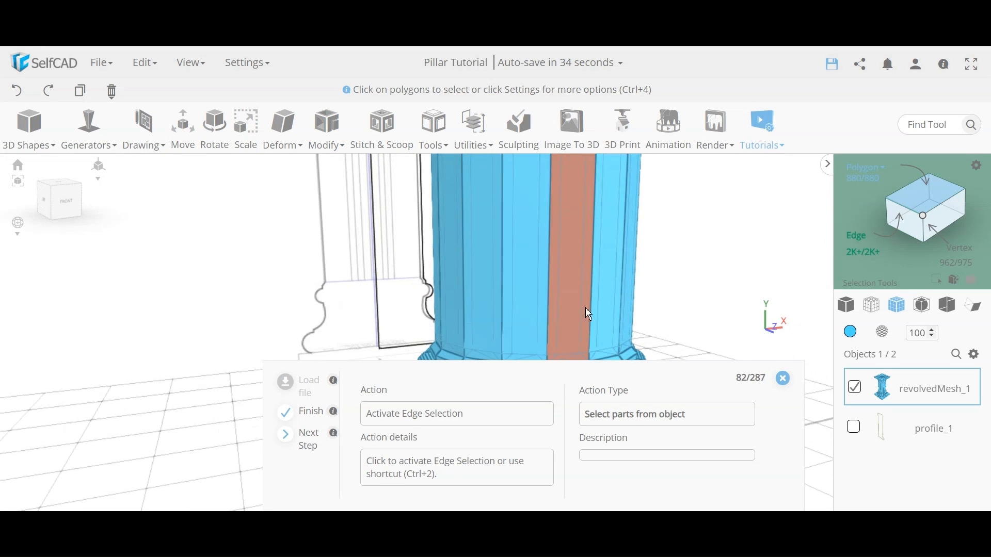
# Activate Edge Selection and turn on Ring selection in its advanced settings.
pyautogui.click(859, 242)
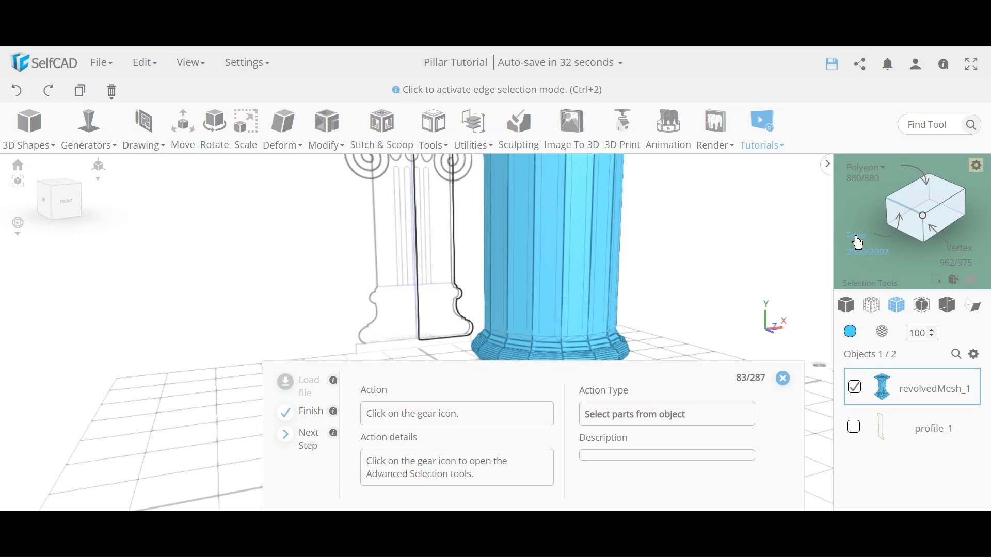
pyautogui.click(976, 165)
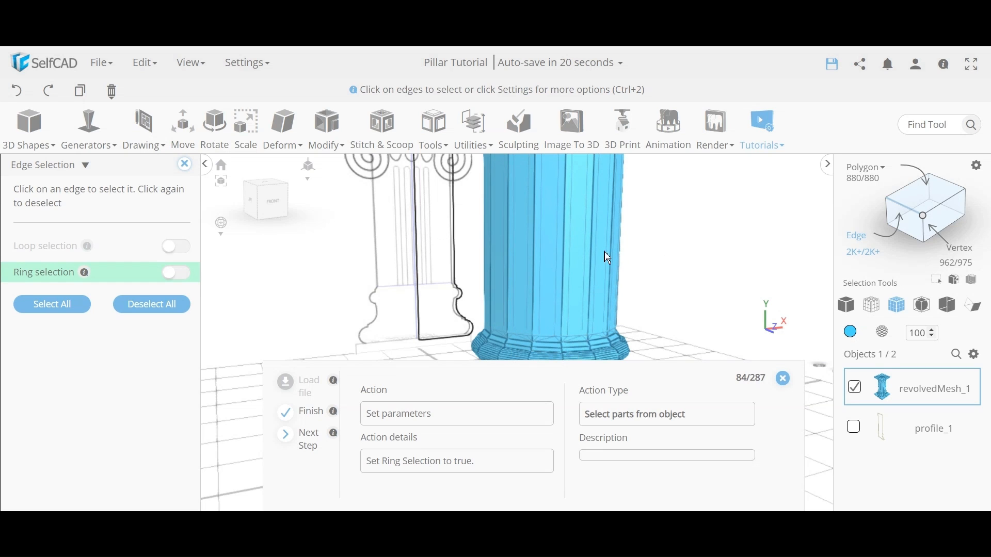
pyautogui.click(185, 275)
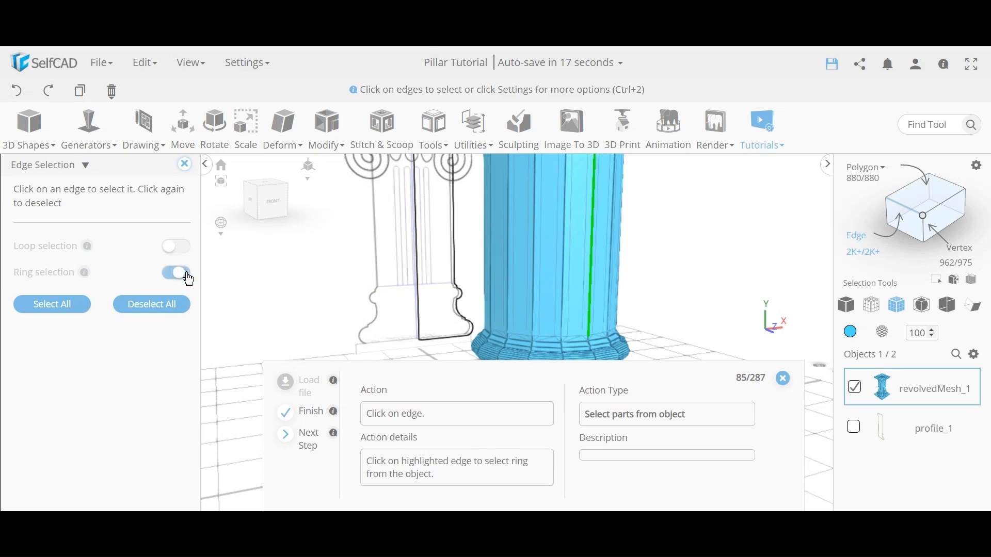
# Select both rings of vertical shaft edges, starting from each of the two green highlighted edges.
pyautogui.click(593, 308)
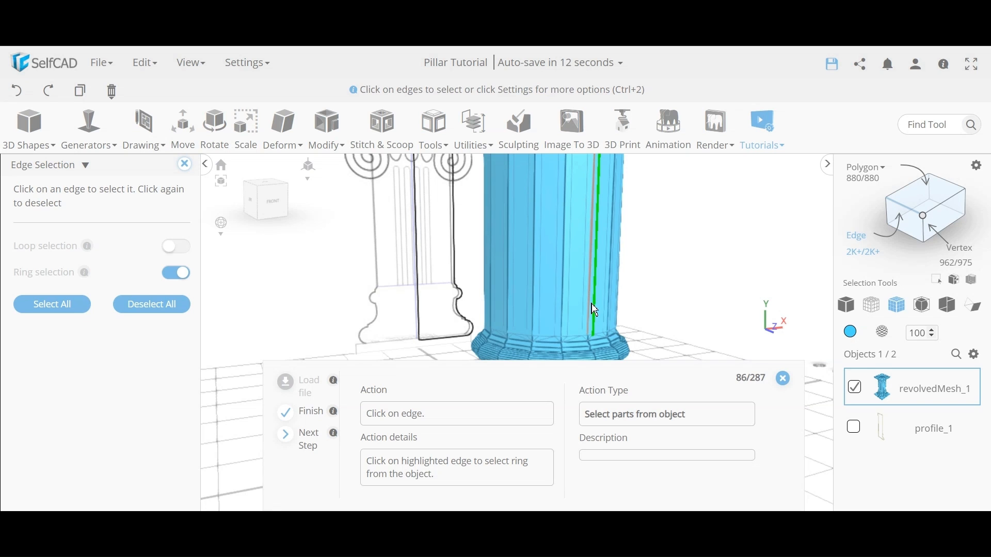
pyautogui.moveTo(707, 320); pyautogui.dragTo(643, 329)
pyautogui.scroll(3, 591, 337)
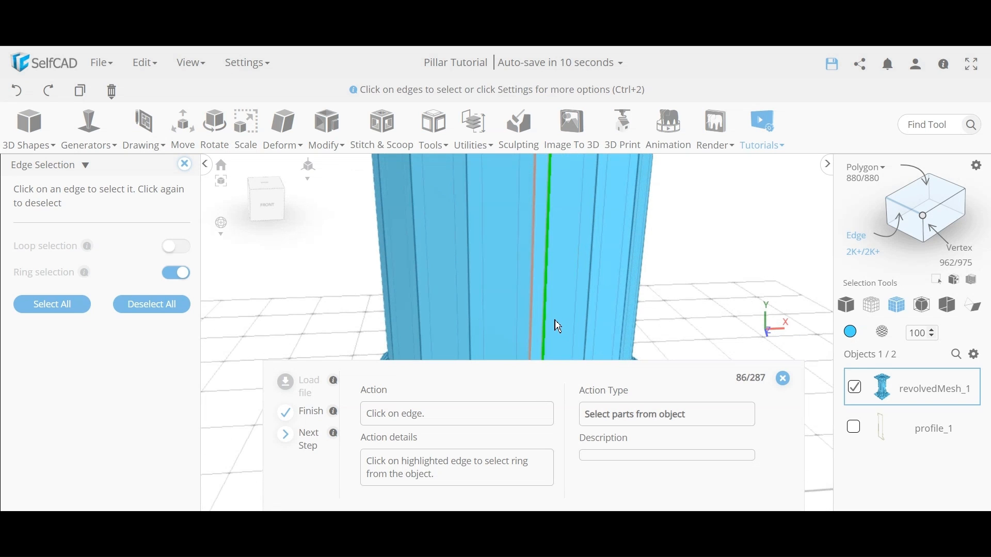
pyautogui.moveTo(551, 326); pyautogui.dragTo(547, 328)
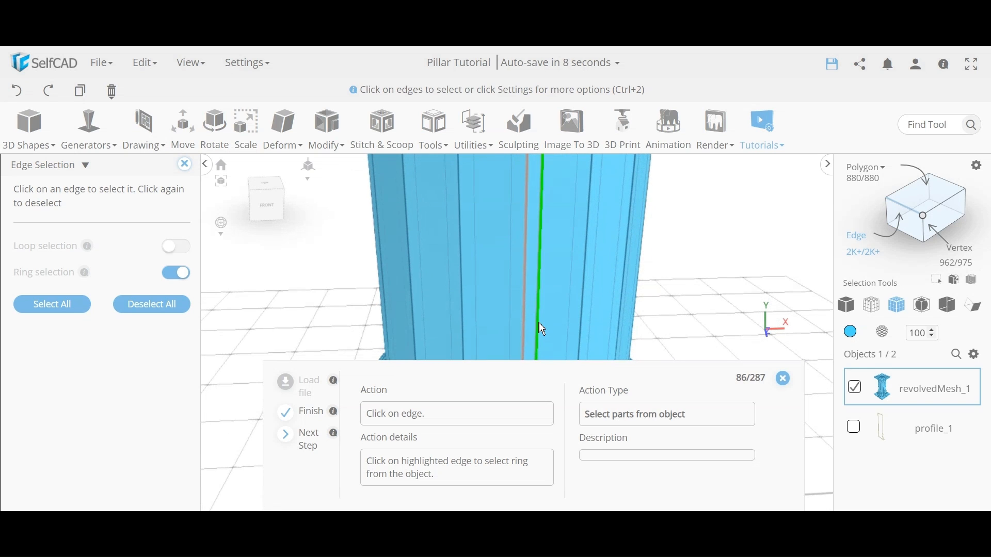
pyautogui.click(542, 329)
pyautogui.scroll(-4, 661, 345)
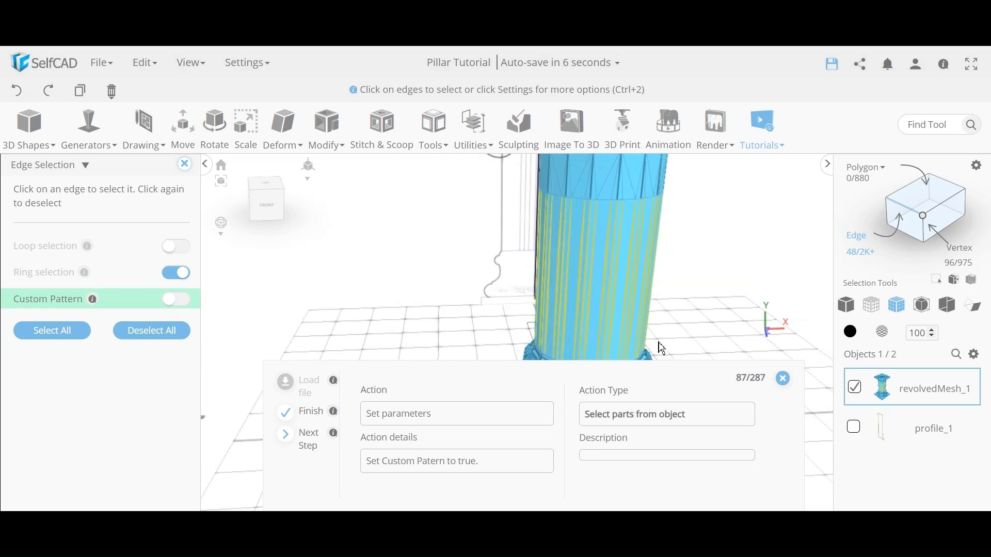
# Thin out the selected shaft edges with Custom Pattern, selecting 1 and skipping 2, and close the selection settings.
pyautogui.scroll(-3, 662, 348)
pyautogui.moveTo(393, 307); pyautogui.dragTo(552, 300)
pyautogui.scroll(3, 596, 274)
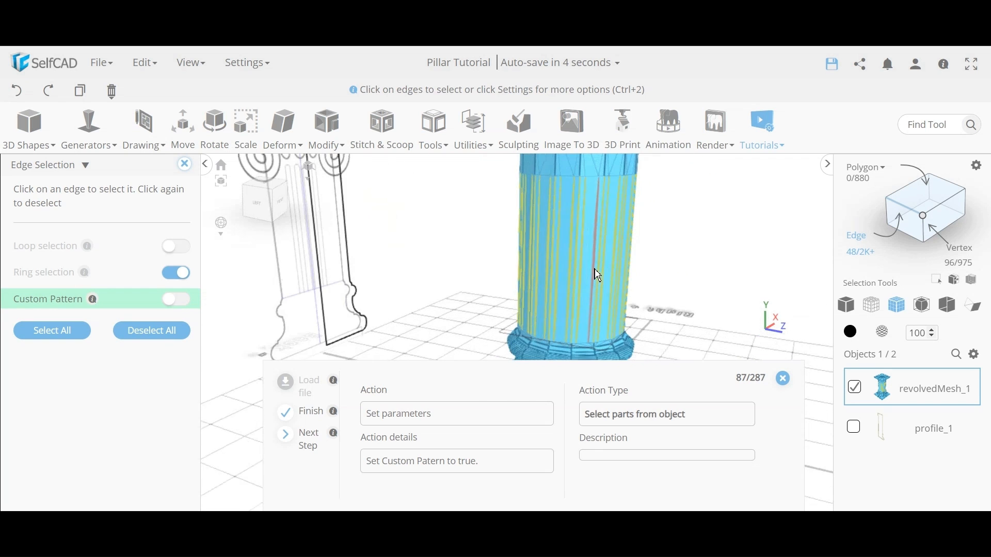
pyautogui.moveTo(703, 301); pyautogui.dragTo(544, 267)
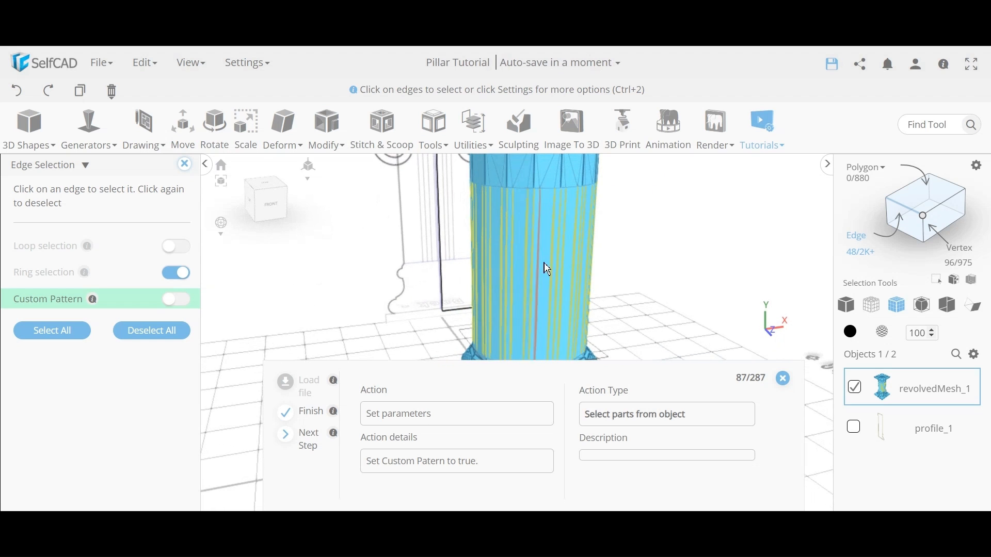
pyautogui.click(176, 303)
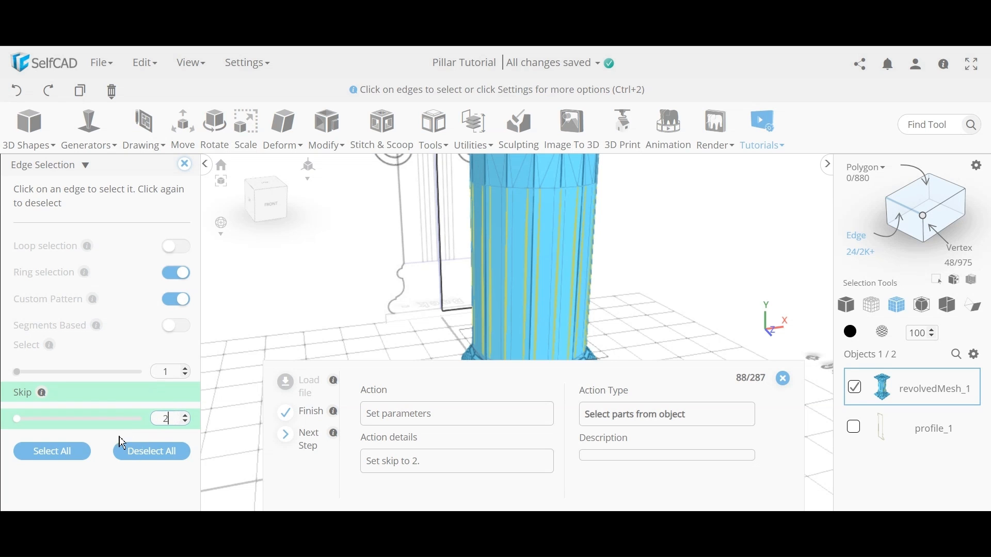
pyautogui.click(128, 467)
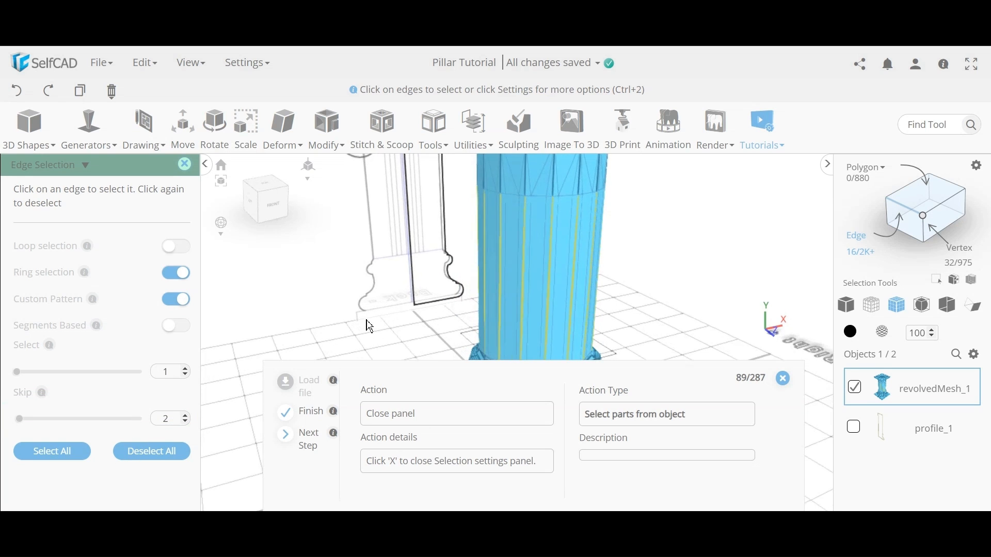
pyautogui.scroll(2, 560, 261)
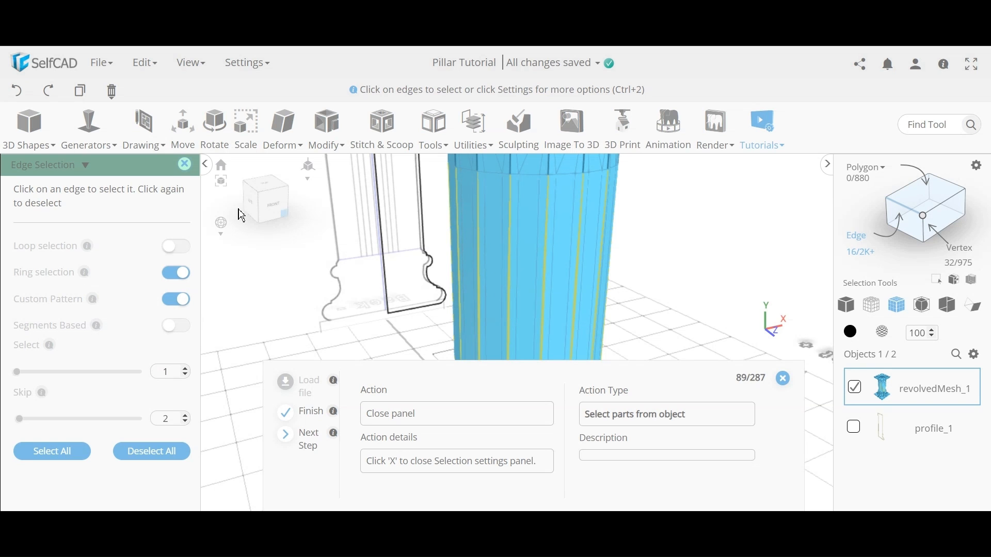
pyautogui.click(185, 165)
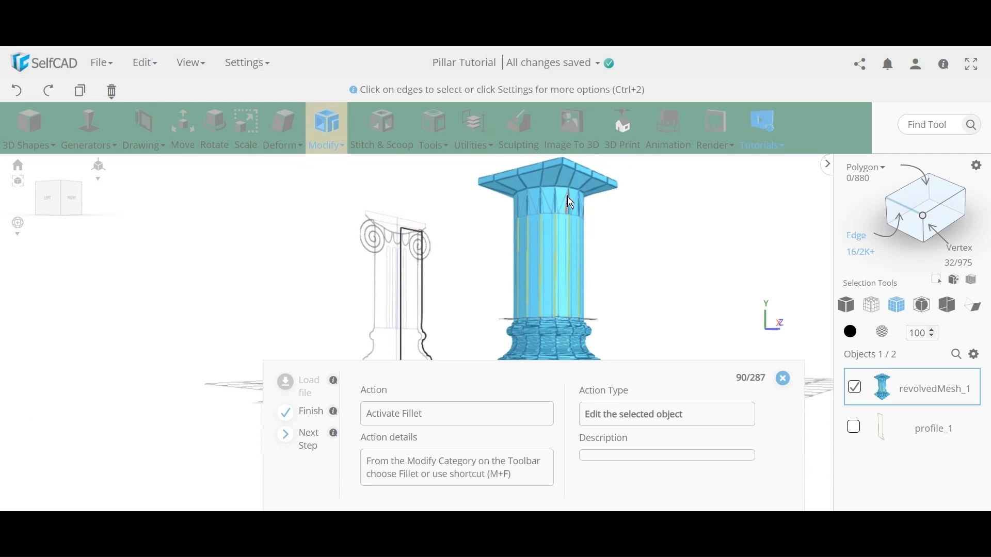
# Activate Fillet on the selected vertical shaft edges and set its Intensity to 2.2.
pyautogui.scroll(5, 548, 221)
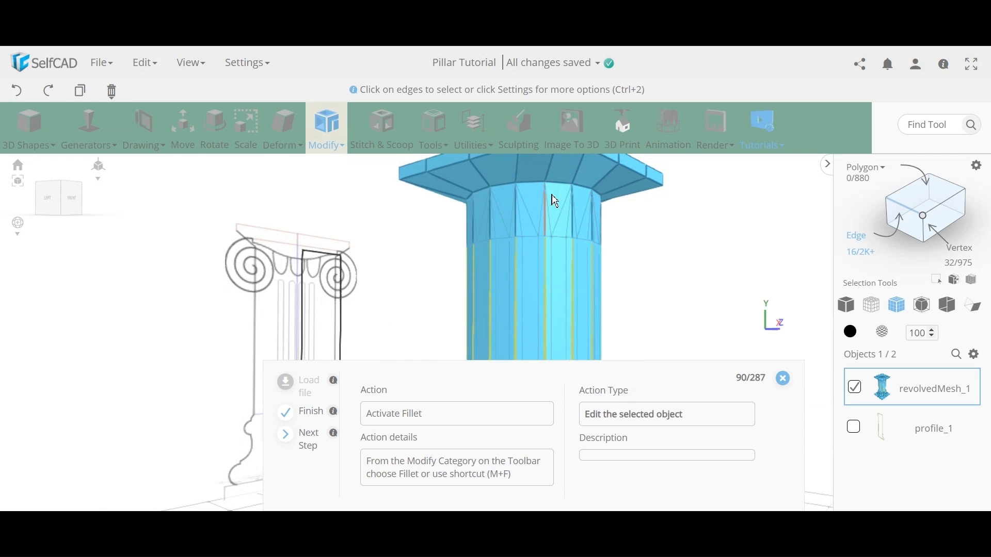
pyautogui.scroll(-5, 659, 313)
pyautogui.scroll(5, 627, 347)
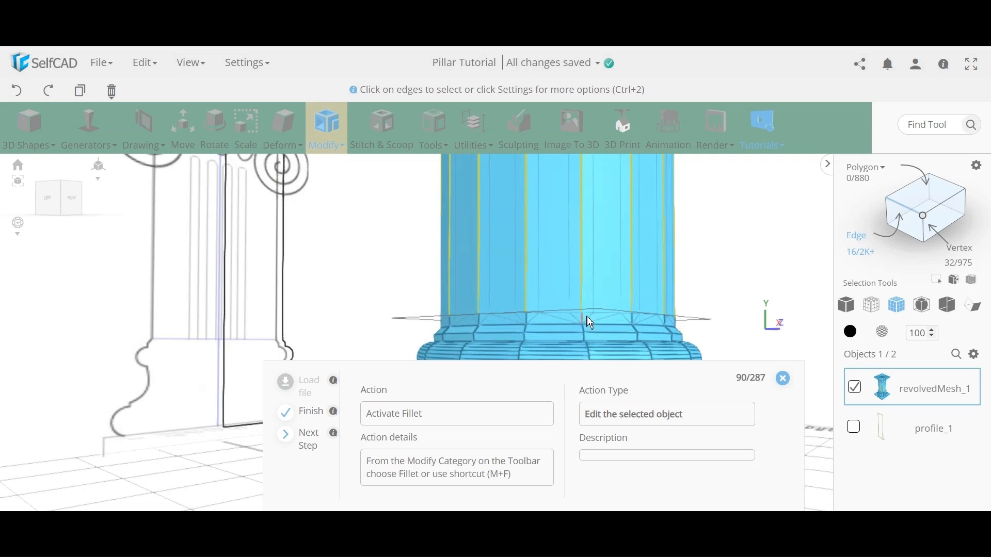
pyautogui.scroll(-6, 589, 332)
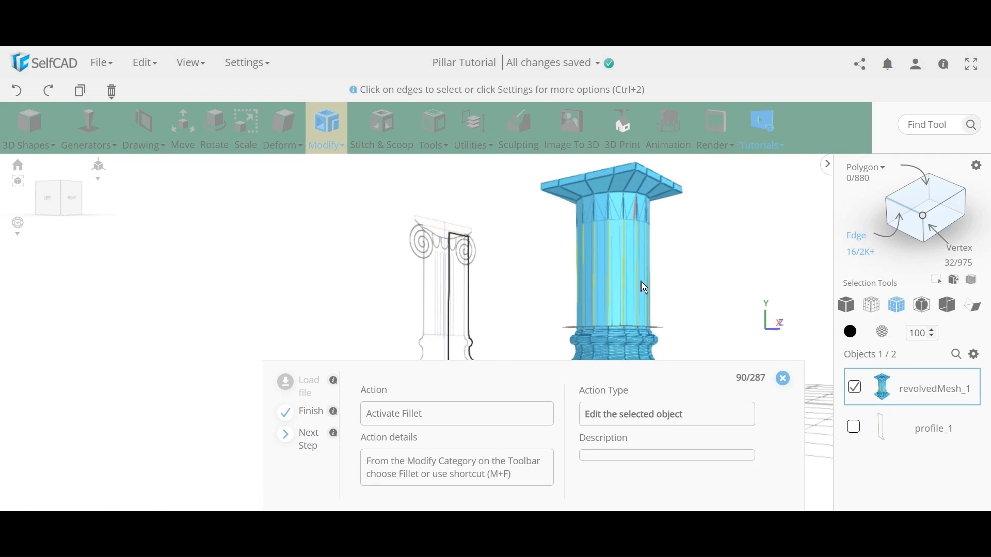
pyautogui.click(330, 140)
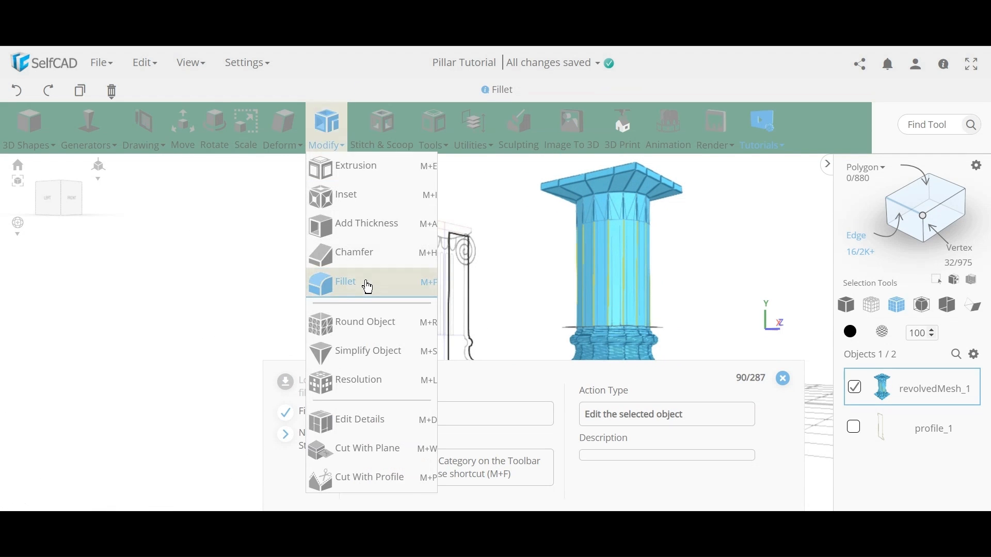
pyautogui.click(365, 283)
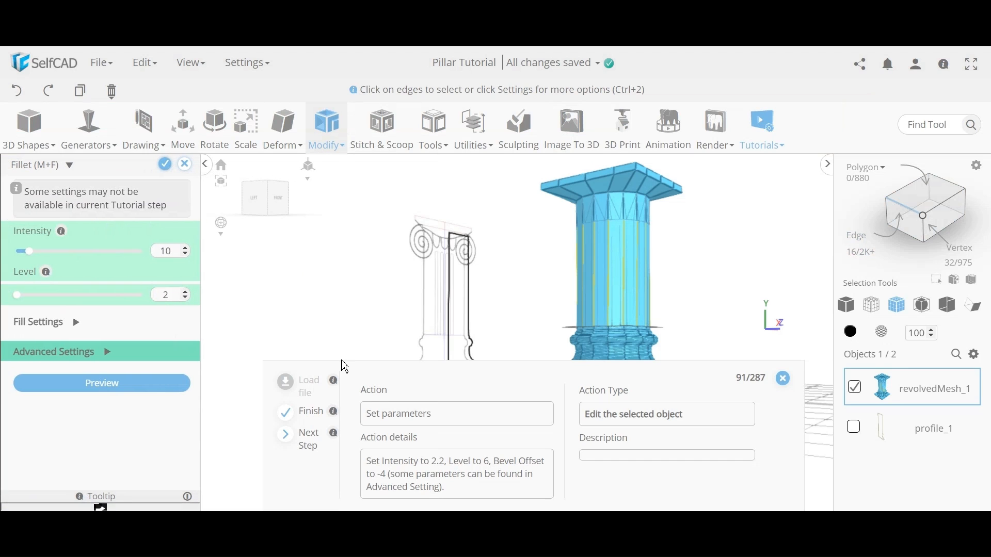
pyautogui.doubleClick(166, 253)
pyautogui.press('Tab')
pyautogui.scroll(5, 633, 295)
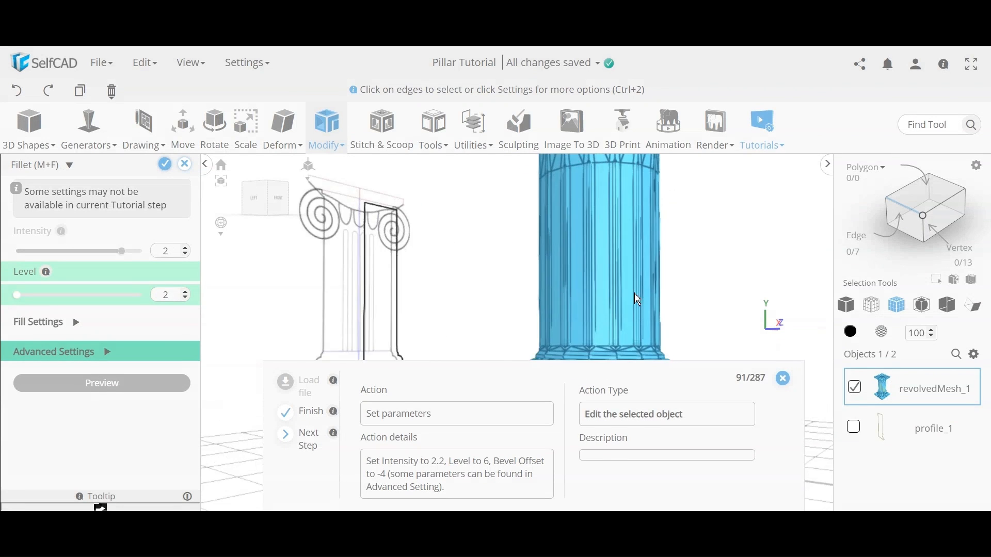
pyautogui.scroll(-3, 618, 294)
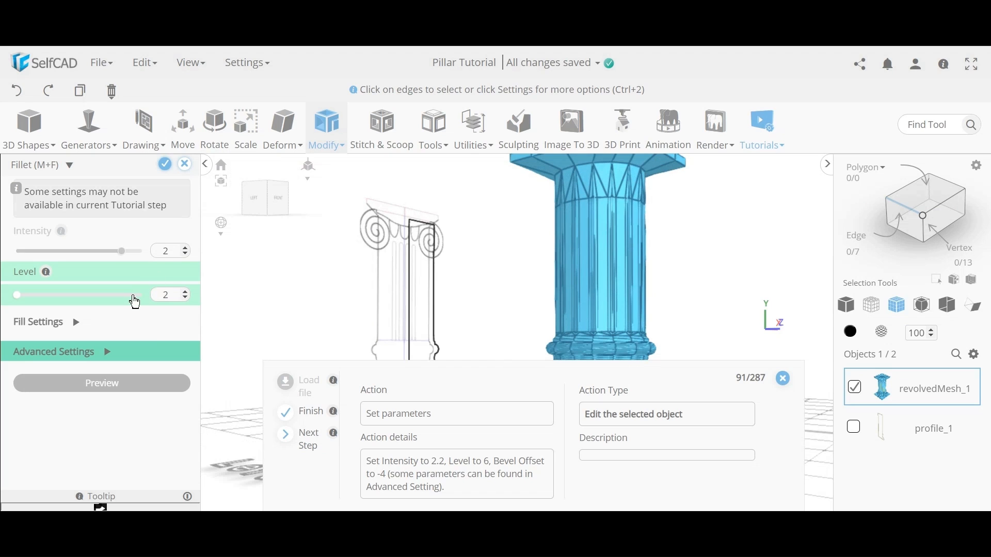
# Set the Level of the shaft edge fillet to 6.
pyautogui.doubleClick(167, 297)
pyautogui.write('6')
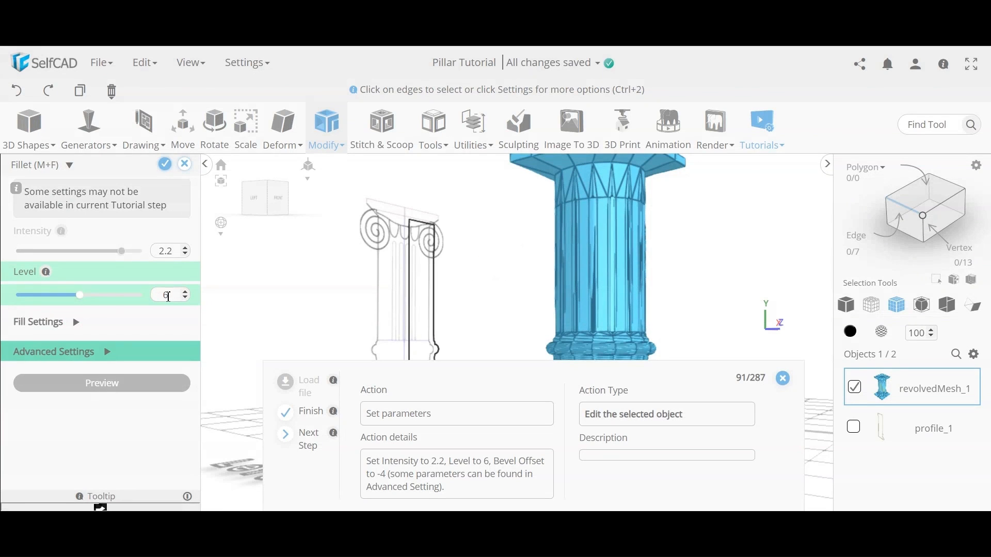
pyautogui.scroll(5, 526, 291)
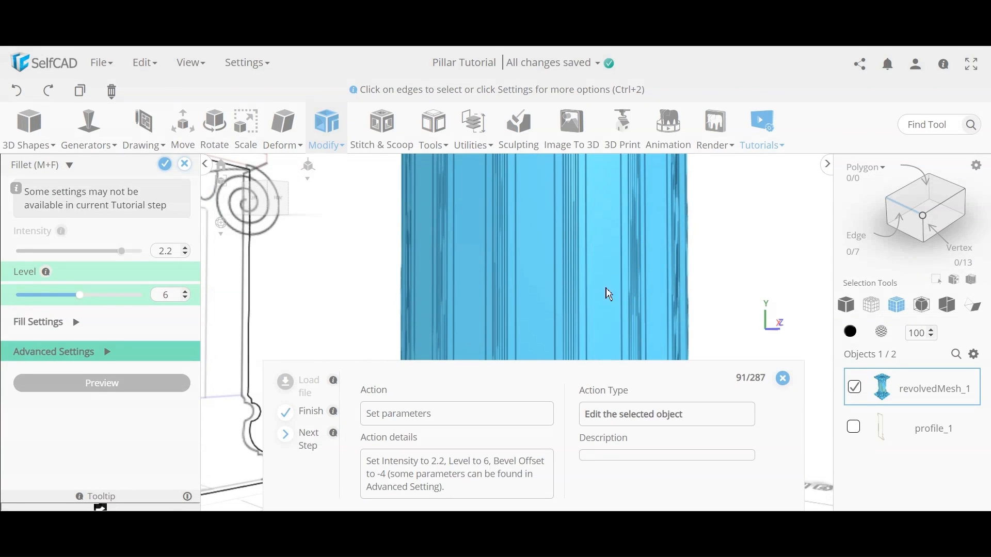
pyautogui.scroll(-5, 568, 310)
pyautogui.moveTo(481, 298)
pyautogui.mouseDown(button='right')
pyautogui.moveTo(514, 312)
pyautogui.moveTo(503, 307)
pyautogui.mouseUp(button='right')
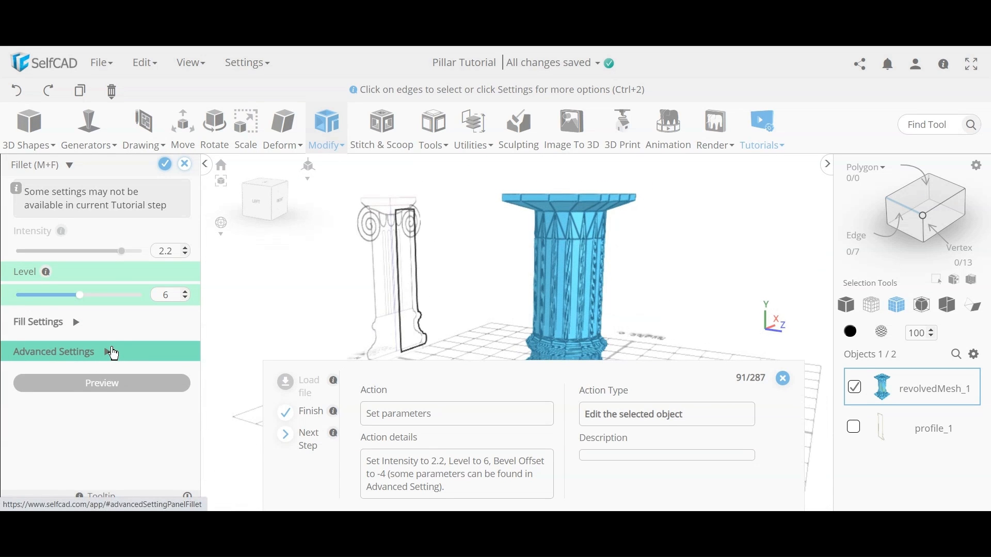
# Set the shaft edge fillet's Bevel Offset to -4 in the advanced options and finalize the Fillet.
pyautogui.click(105, 355)
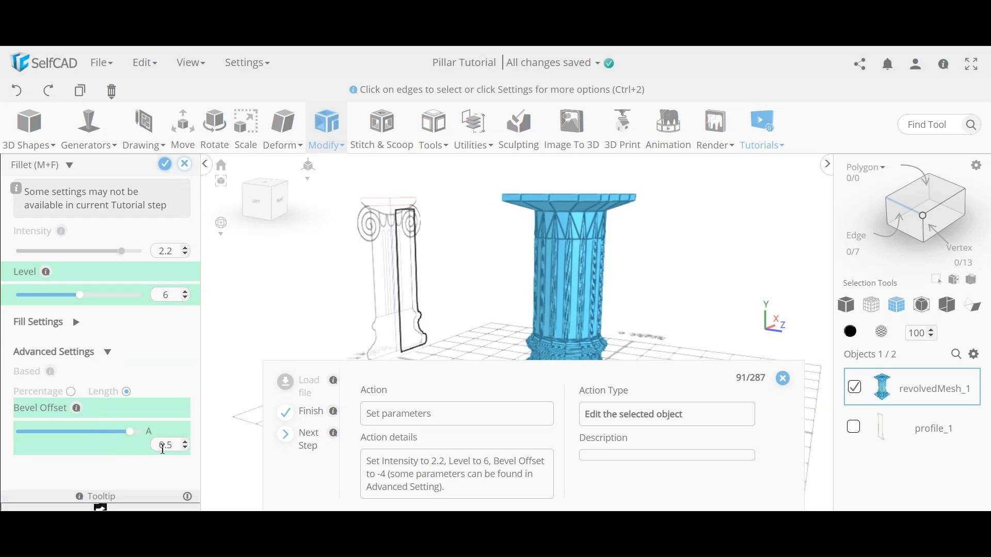
pyautogui.doubleClick(164, 447)
pyautogui.write('-4')
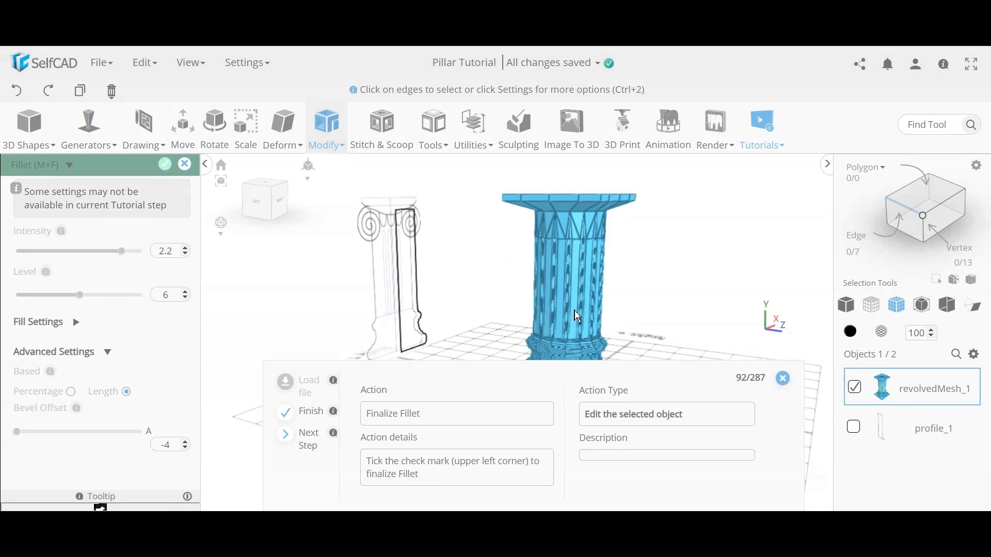
pyautogui.scroll(5, 578, 318)
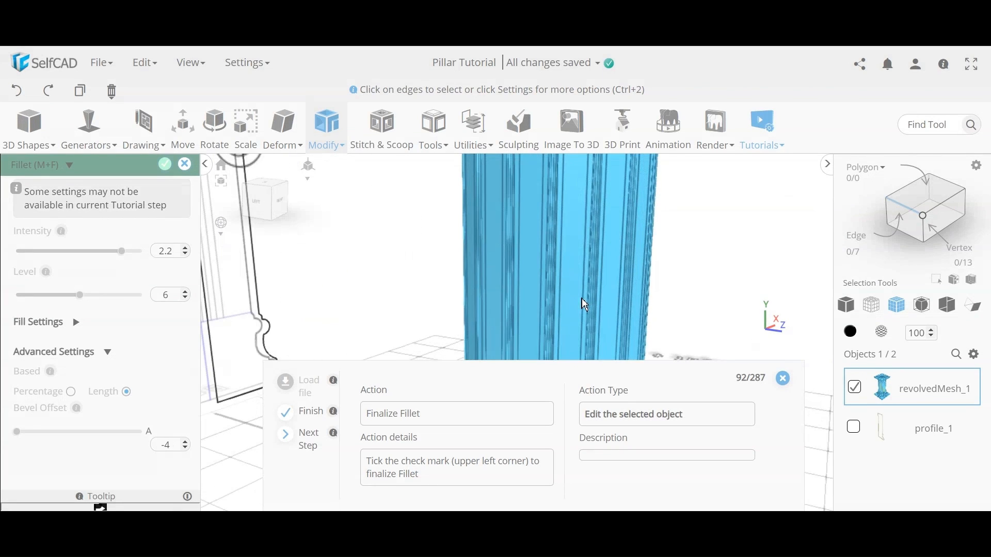
pyautogui.click(166, 165)
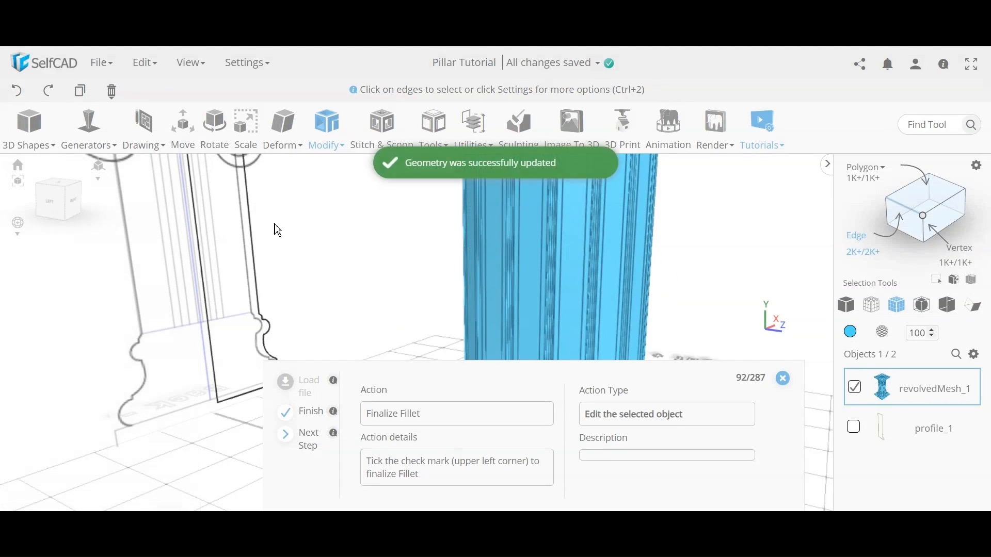
# Examine the filleted flutes on the pillar shaft from several angles, including where they meet the base and the capital.
pyautogui.scroll(-3, 527, 256)
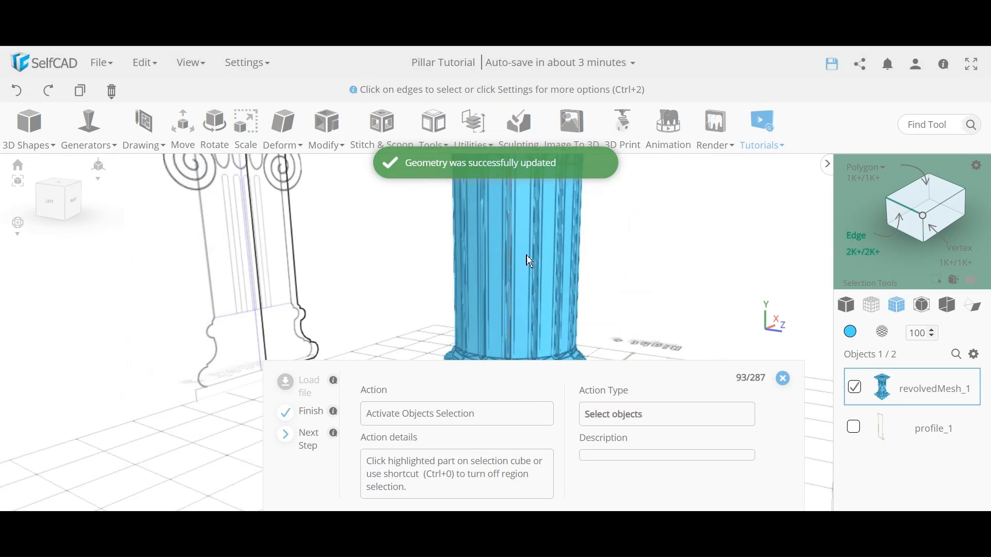
pyautogui.moveTo(746, 179); pyautogui.dragTo(693, 218)
pyautogui.scroll(2, 538, 261)
pyautogui.scroll(3, 543, 268)
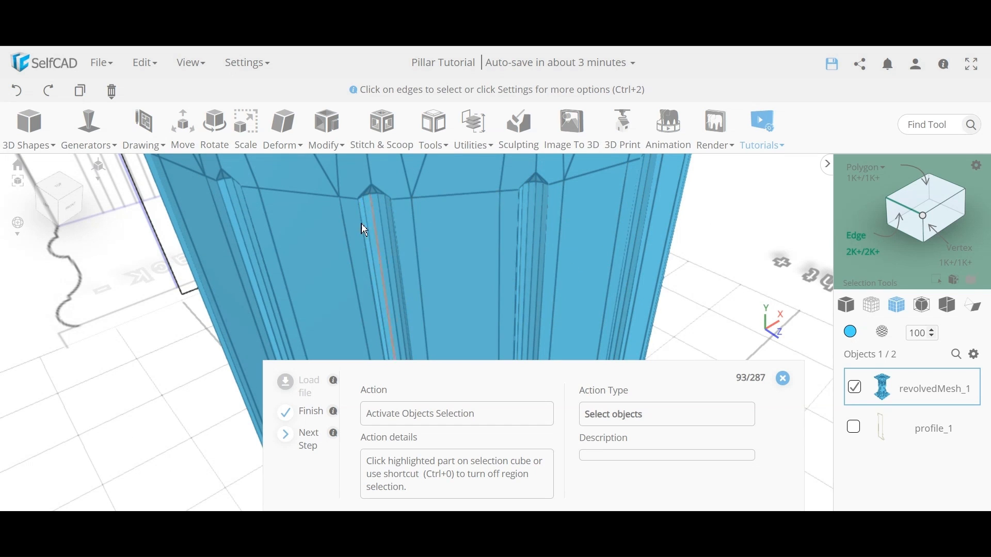
pyautogui.scroll(-5, 406, 235)
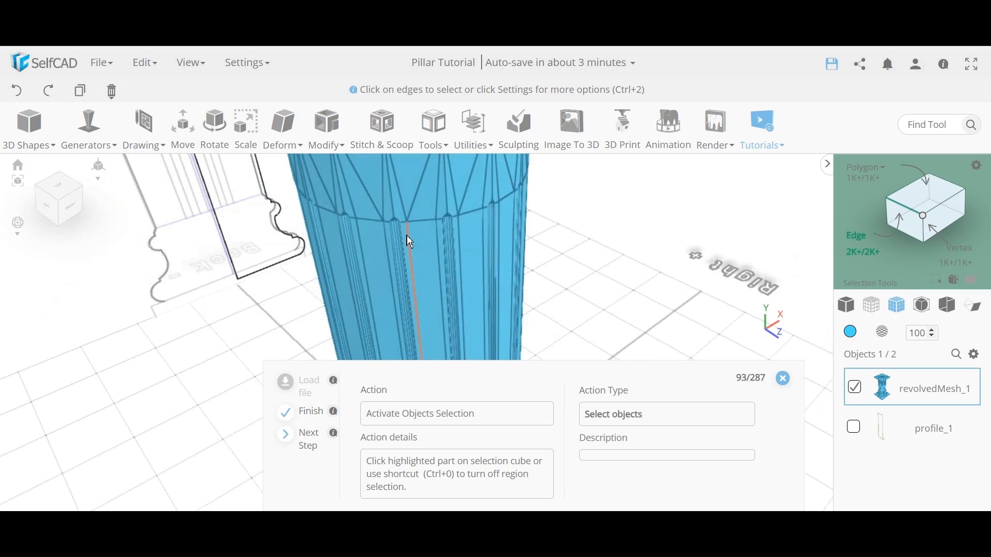
pyautogui.moveTo(552, 257); pyautogui.dragTo(559, 155)
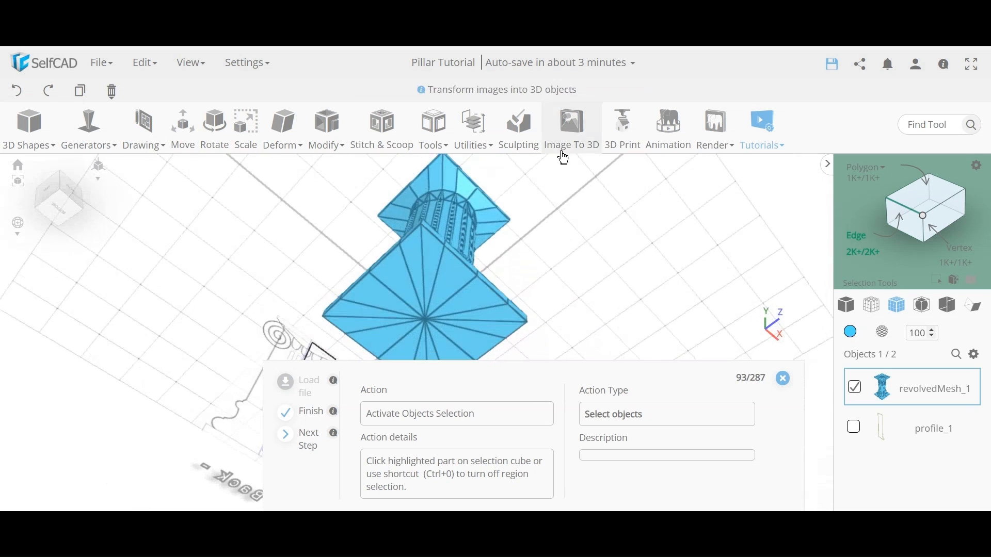
pyautogui.moveTo(581, 237); pyautogui.dragTo(414, 298)
pyautogui.scroll(5, 412, 256)
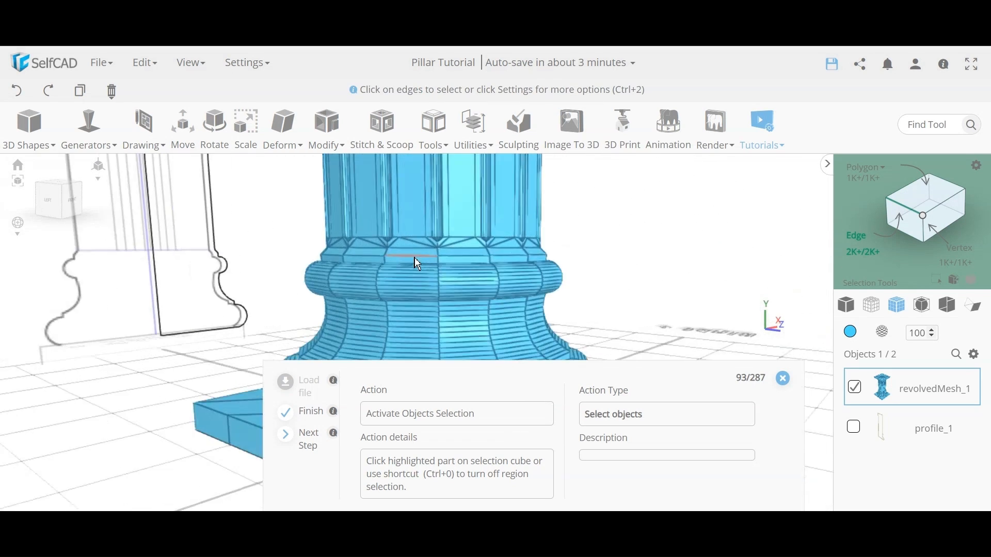
pyautogui.moveTo(597, 247); pyautogui.dragTo(583, 323, button='right')
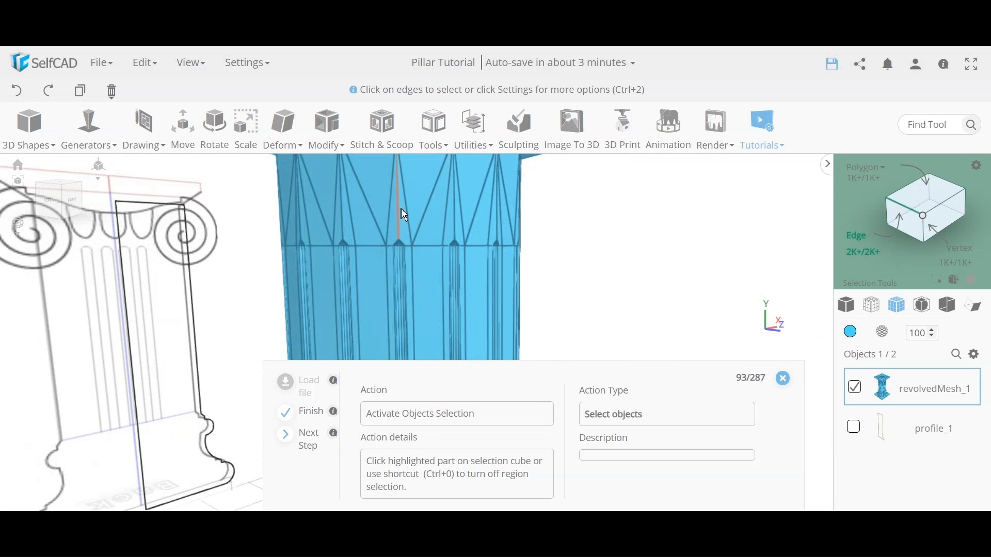
pyautogui.scroll(-5, 400, 206)
pyautogui.moveTo(525, 254); pyautogui.dragTo(554, 269)
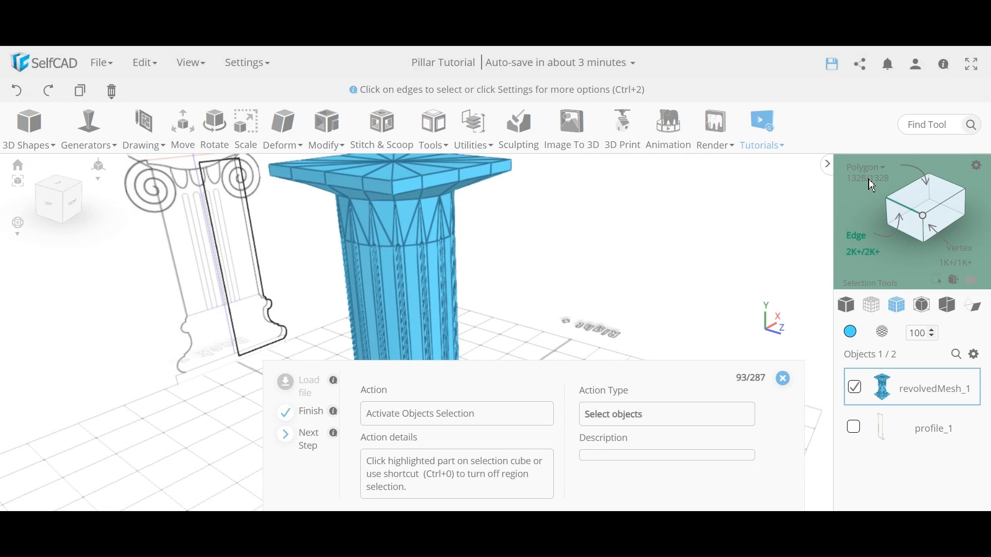
pyautogui.scroll(-5, 507, 277)
pyautogui.moveTo(507, 277); pyautogui.dragTo(507, 248, button='right')
pyautogui.moveTo(539, 313); pyautogui.dragTo(530, 295)
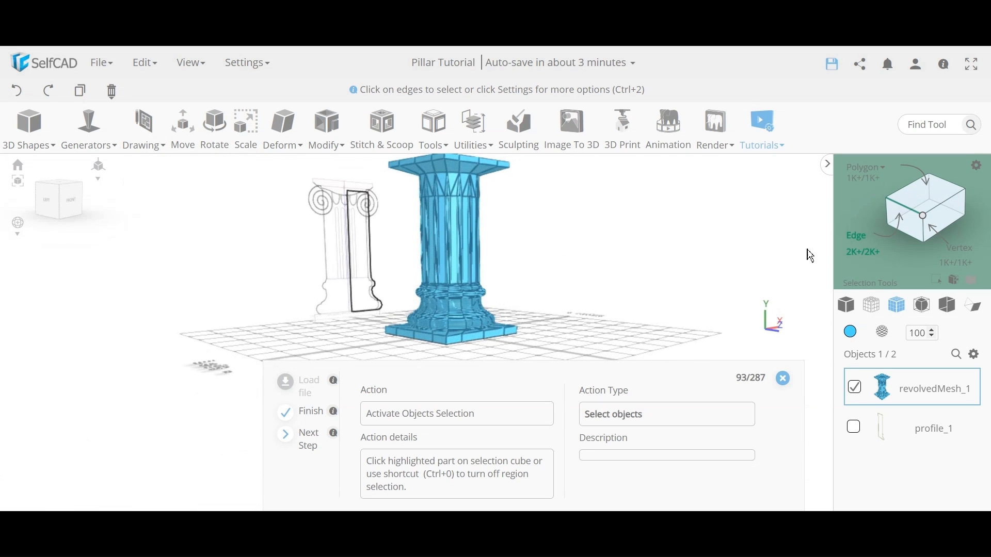
# Turn off edge selection, add profile_1 to the selection with revolvedMesh_1, and hide both objects.
pyautogui.click(858, 238)
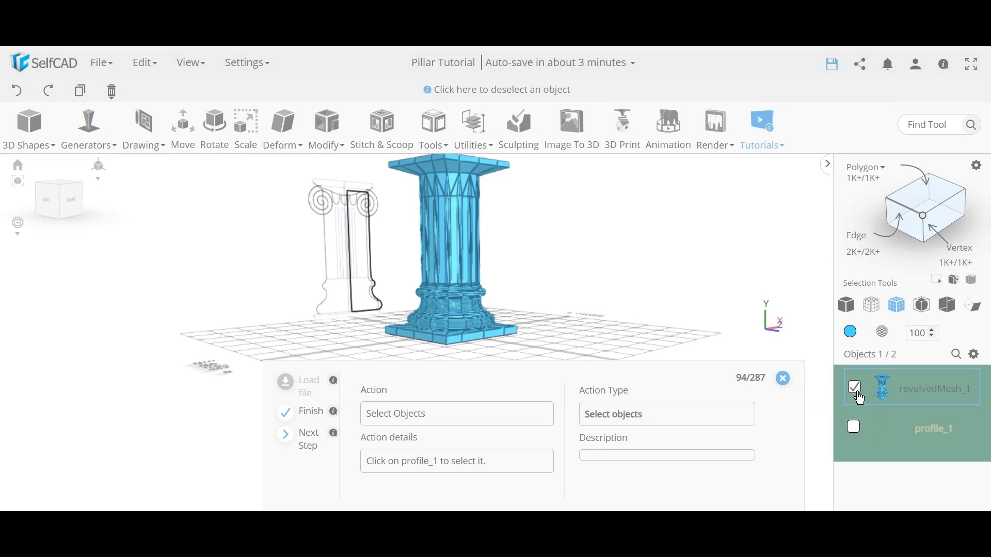
pyautogui.click(857, 433)
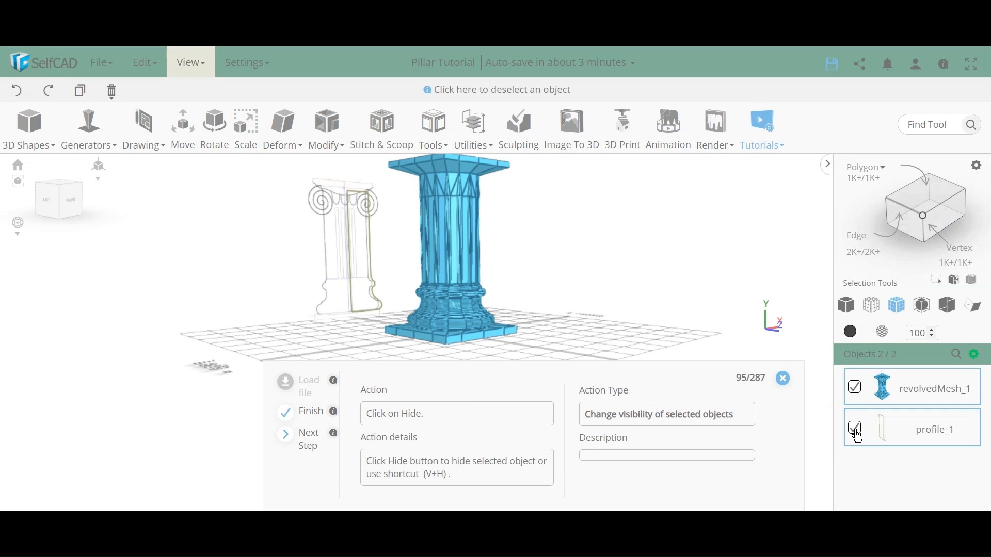
pyautogui.click(975, 355)
pyautogui.click(964, 404)
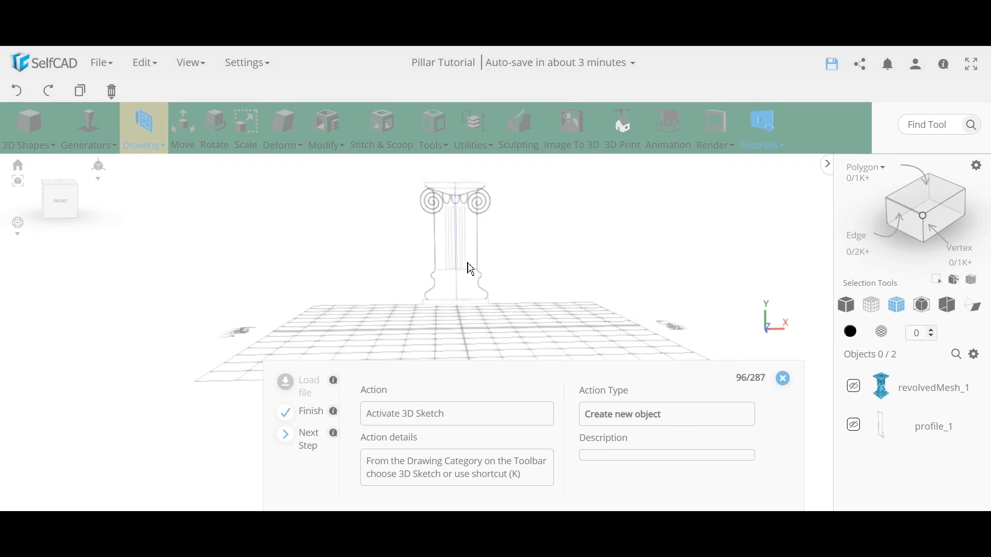
# Start a 3D Sketch Spline and trace the left U-shaped ornament between the volutes through the highlighted points, ending the stroke.
pyautogui.click(144, 145)
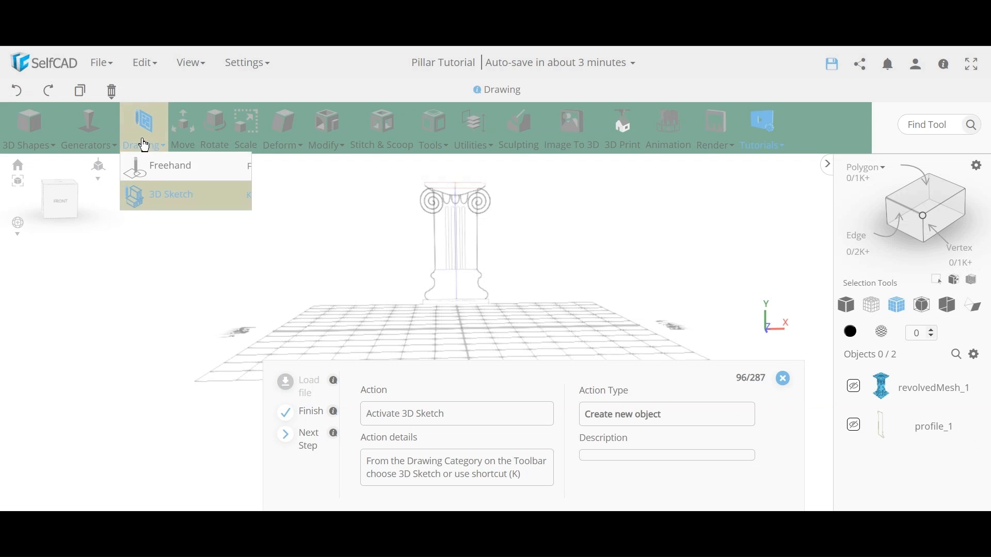
pyautogui.click(169, 196)
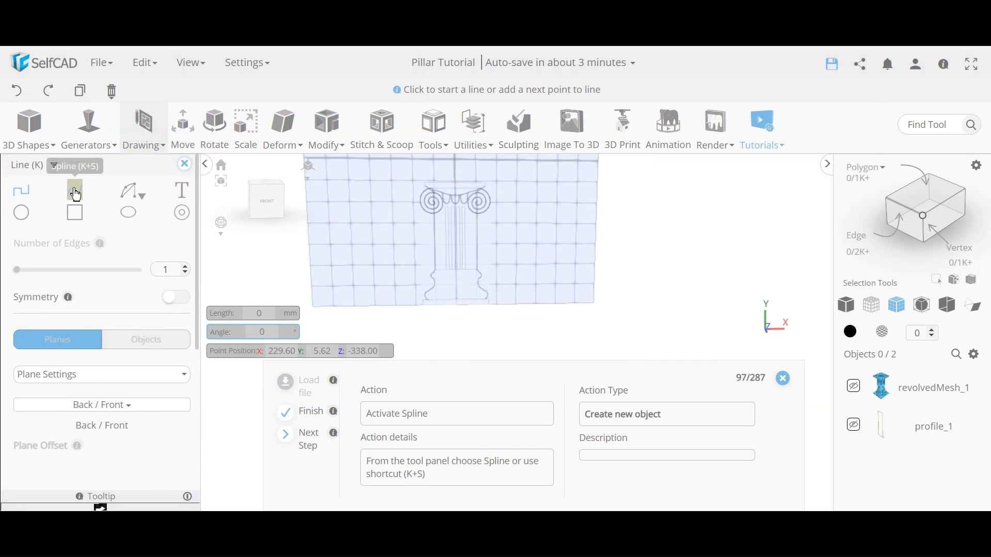
pyautogui.click(76, 192)
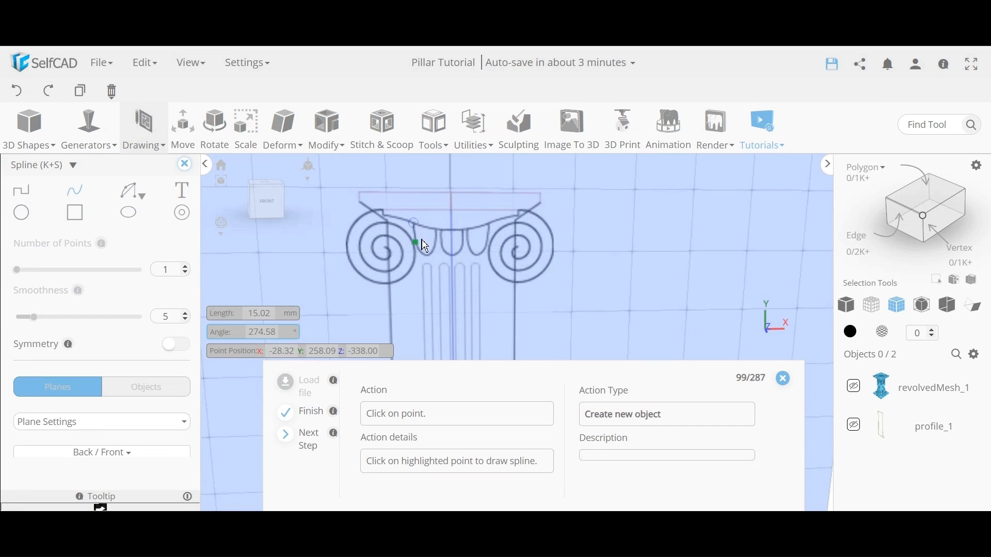
pyautogui.click(419, 243)
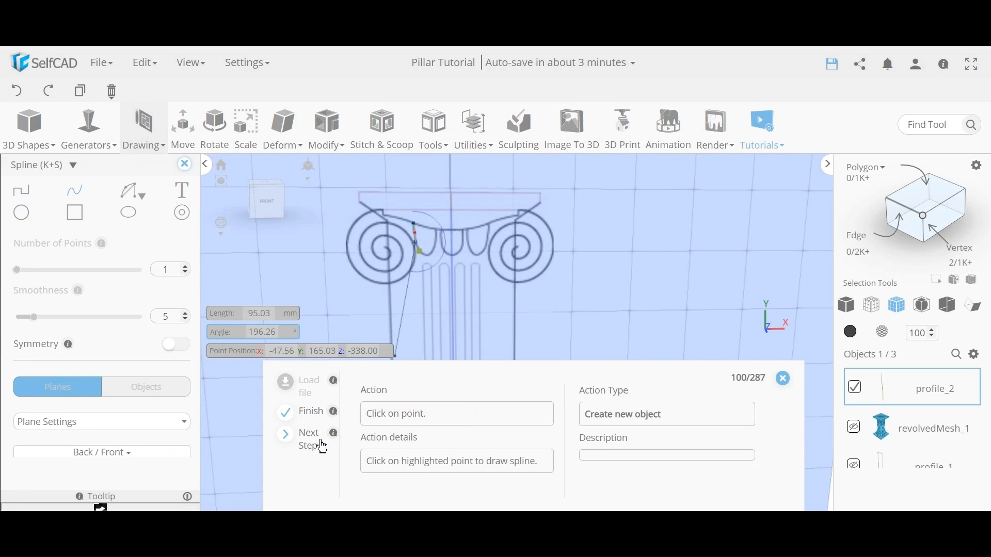
pyautogui.click(421, 253)
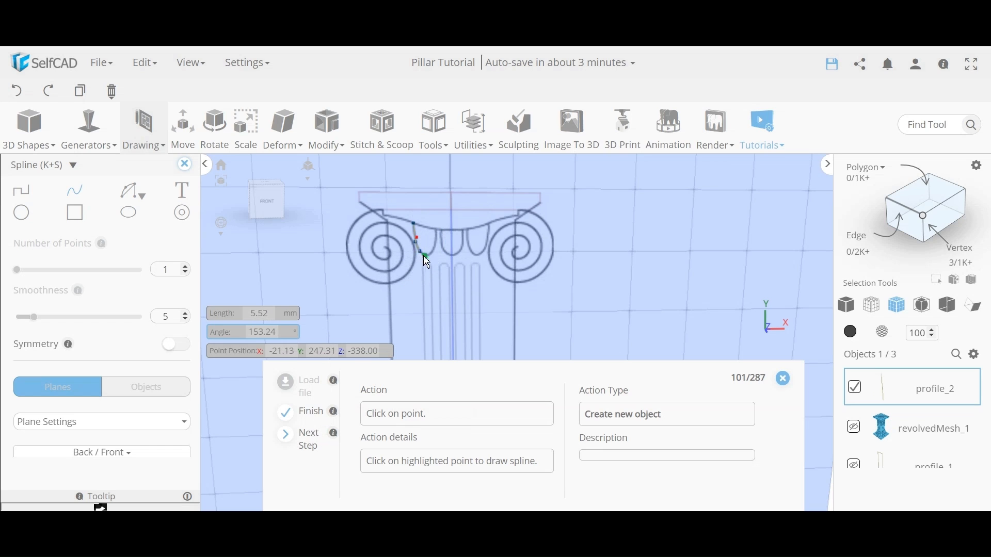
pyautogui.click(431, 258)
pyautogui.click(441, 252)
pyautogui.click(437, 241)
pyautogui.click(436, 230)
pyautogui.scroll(5, 434, 258)
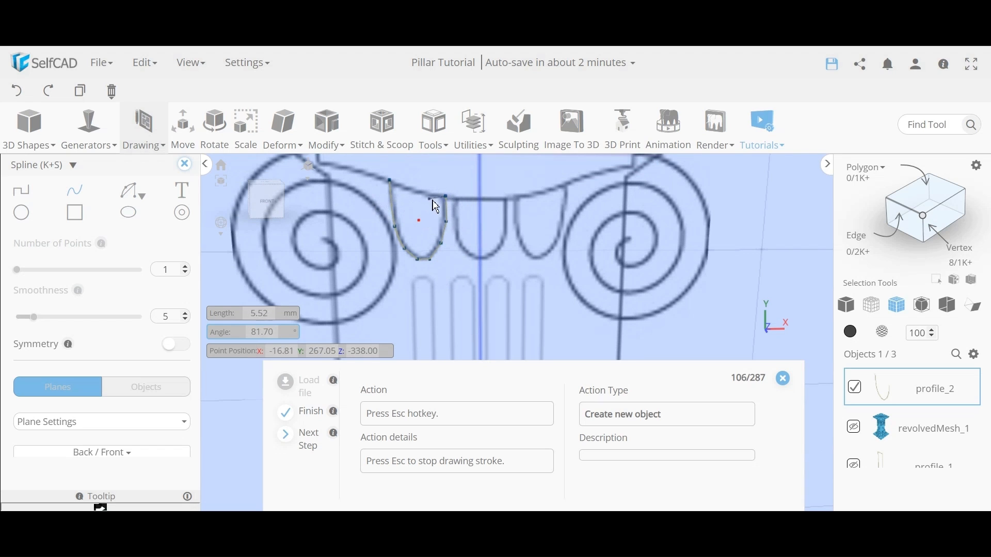
pyautogui.press('Escape')
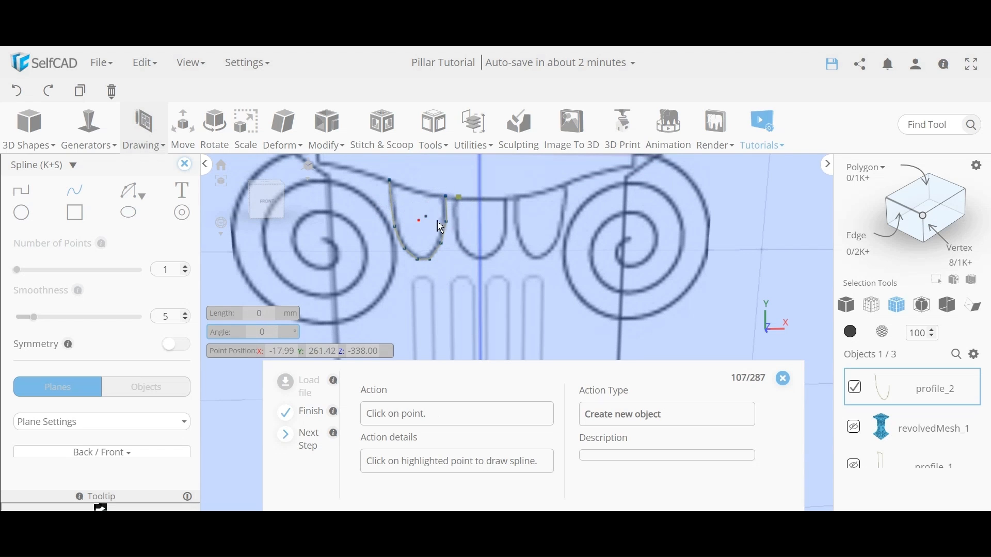
# Trace the middle U-shaped ornament with a second spline through the highlighted points and end the stroke.
pyautogui.click(460, 199)
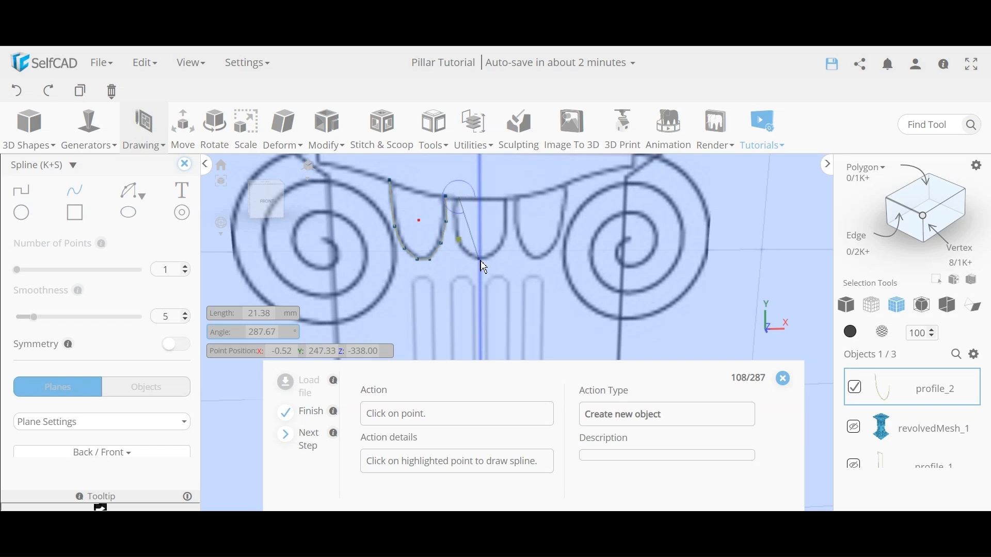
pyautogui.click(466, 243)
pyautogui.click(469, 253)
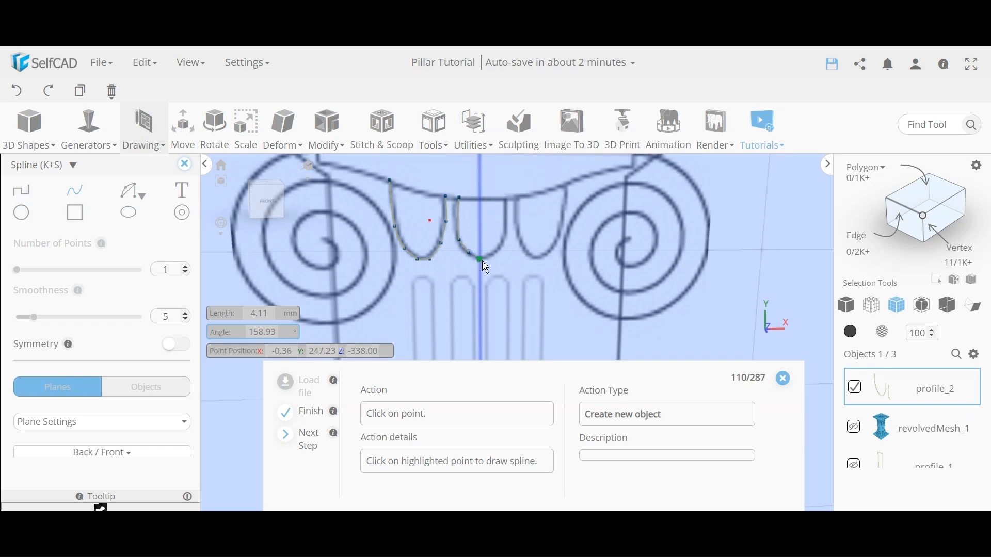
pyautogui.click(480, 259)
pyautogui.click(493, 258)
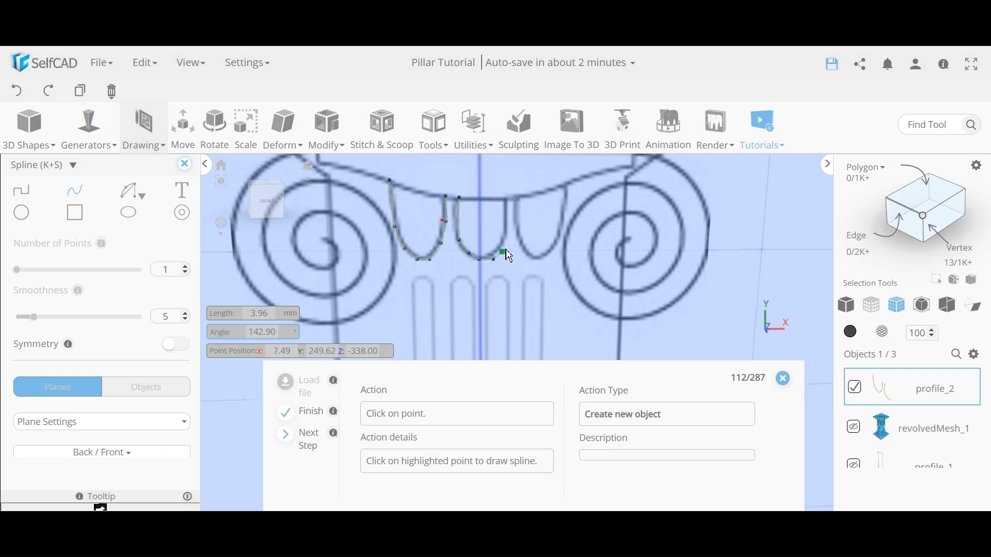
pyautogui.click(505, 252)
pyautogui.click(515, 237)
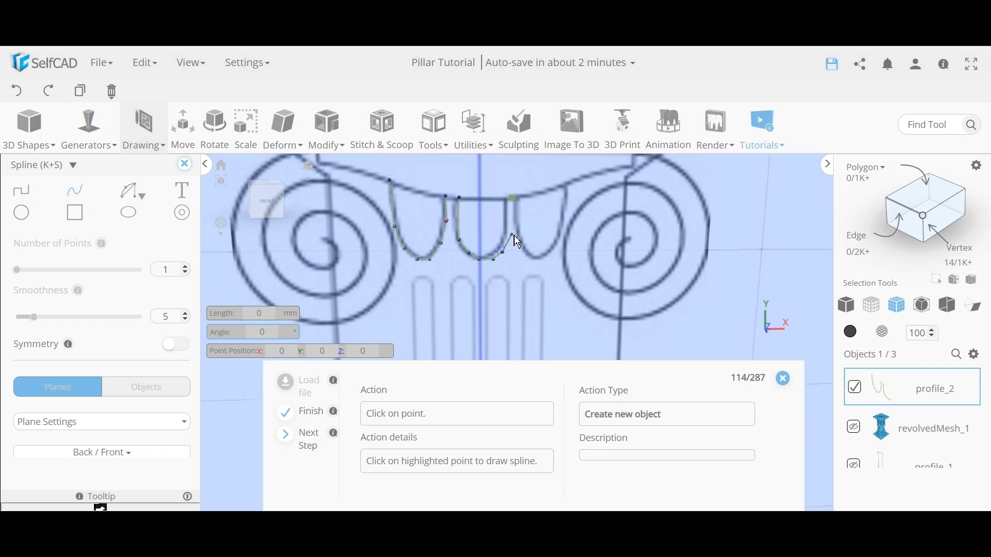
pyautogui.click(513, 198)
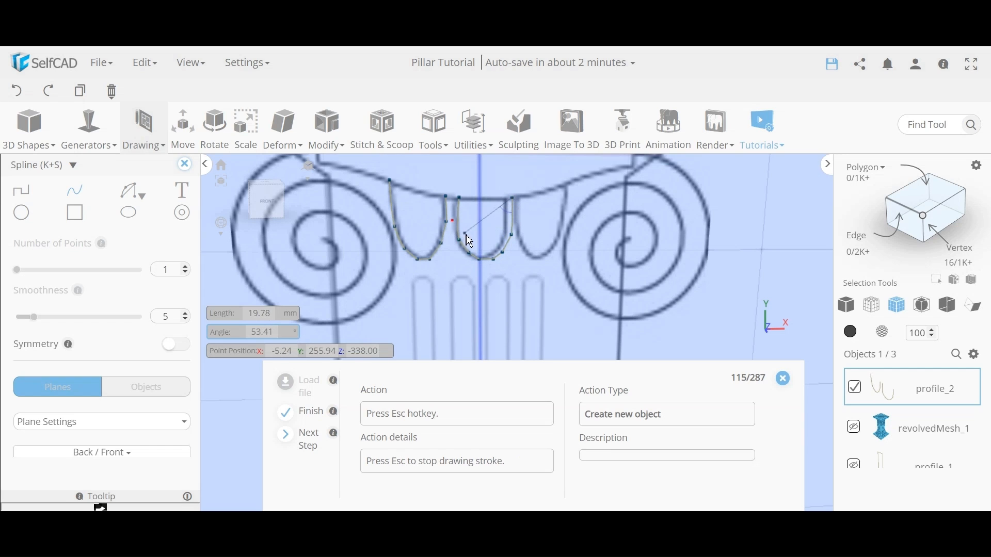
pyautogui.press('Escape')
# Trace the right U-shaped ornament with a third spline through the highlighted points, end the stroke and close the 3D Sketch.
pyautogui.click(524, 199)
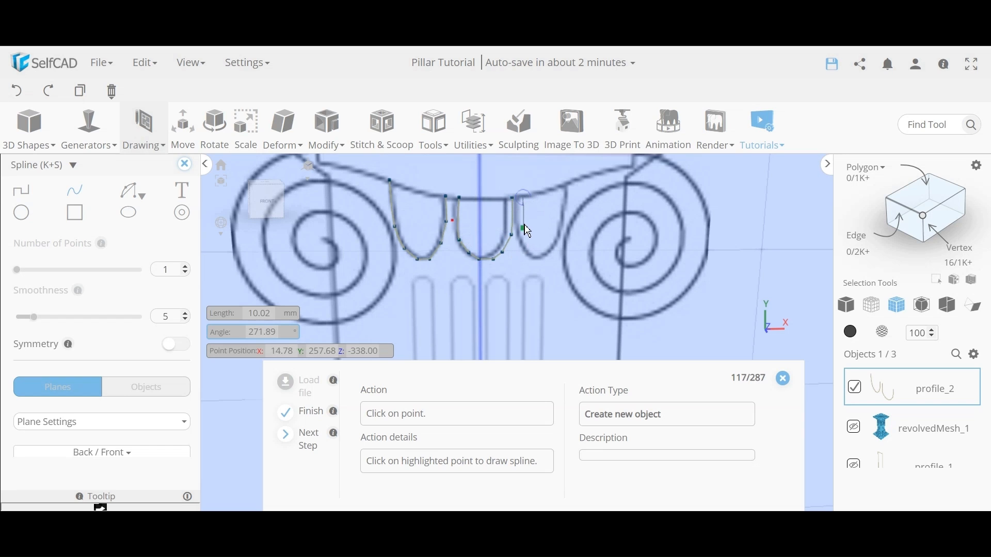
pyautogui.click(524, 227)
pyautogui.click(530, 248)
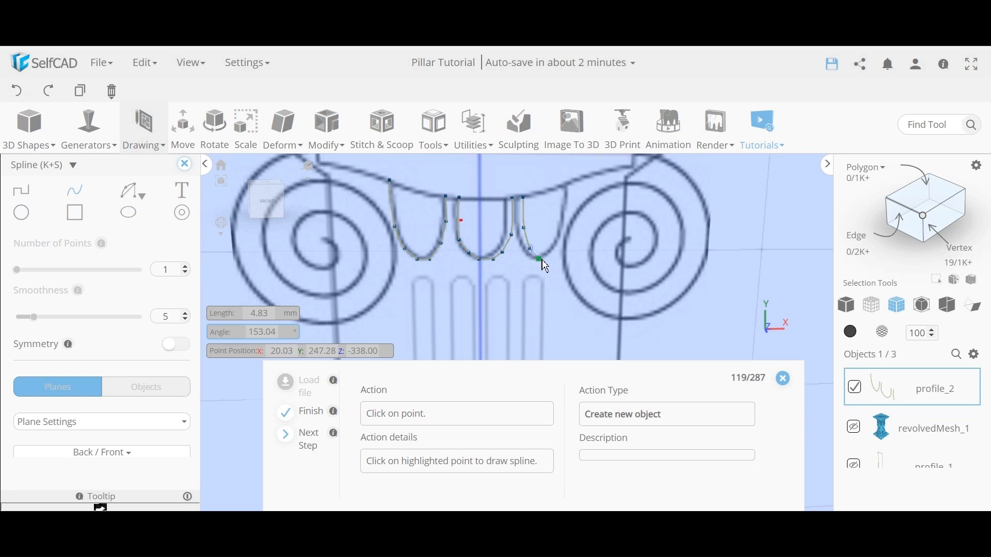
pyautogui.click(539, 258)
pyautogui.click(550, 258)
pyautogui.click(565, 242)
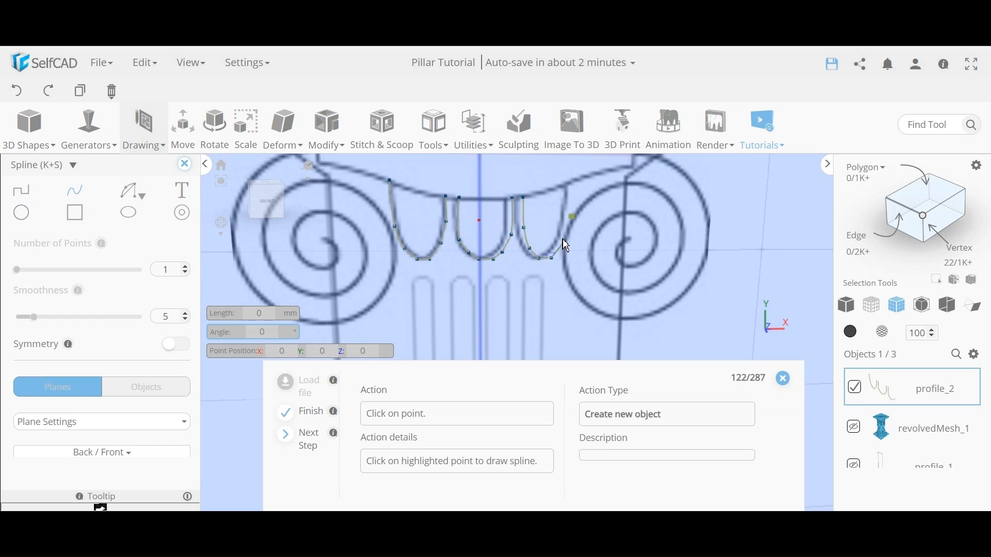
pyautogui.click(571, 221)
pyautogui.click(577, 183)
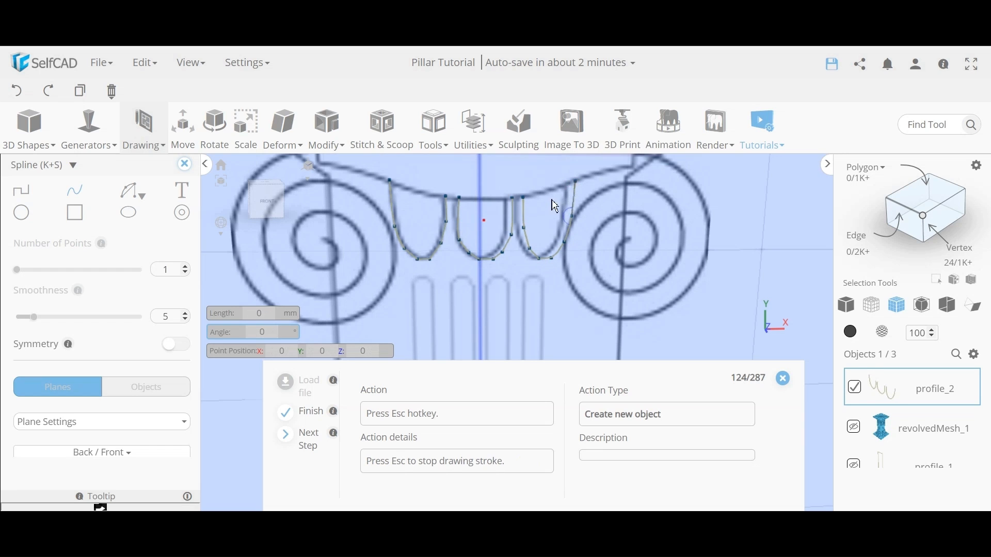
pyautogui.press('Escape')
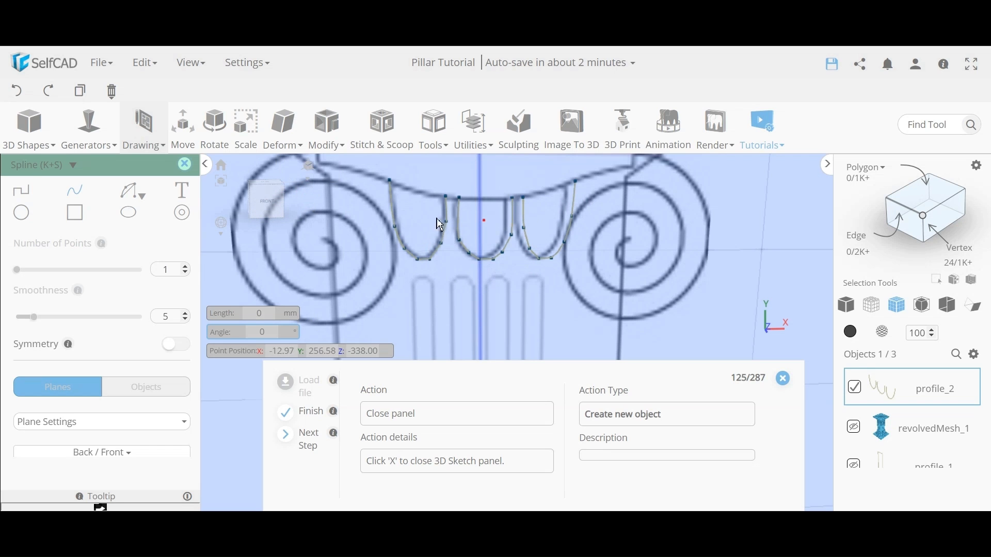
pyautogui.click(184, 166)
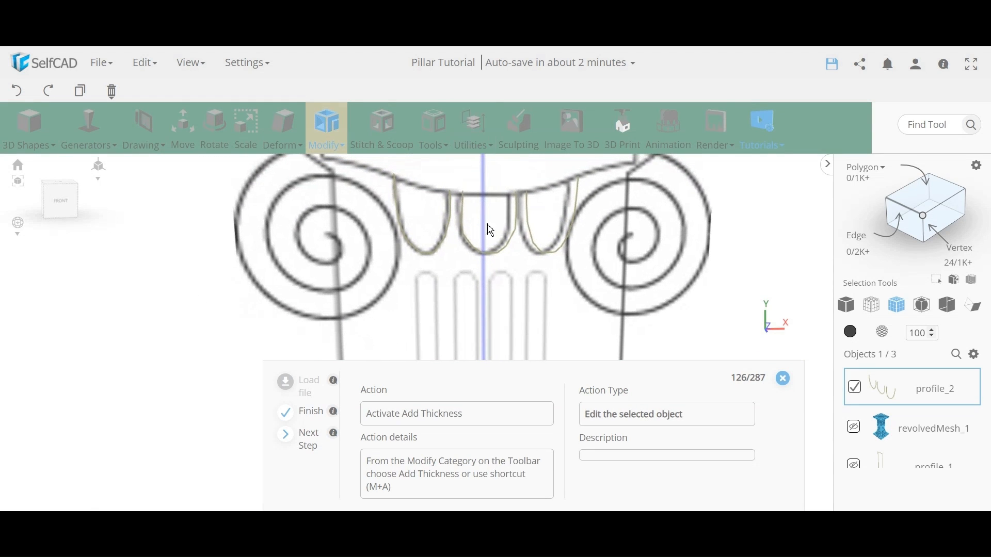
# Add a thickness of 2 to profile_2, the three U-shaped ornament curves, and finalize the operation.
pyautogui.click(327, 136)
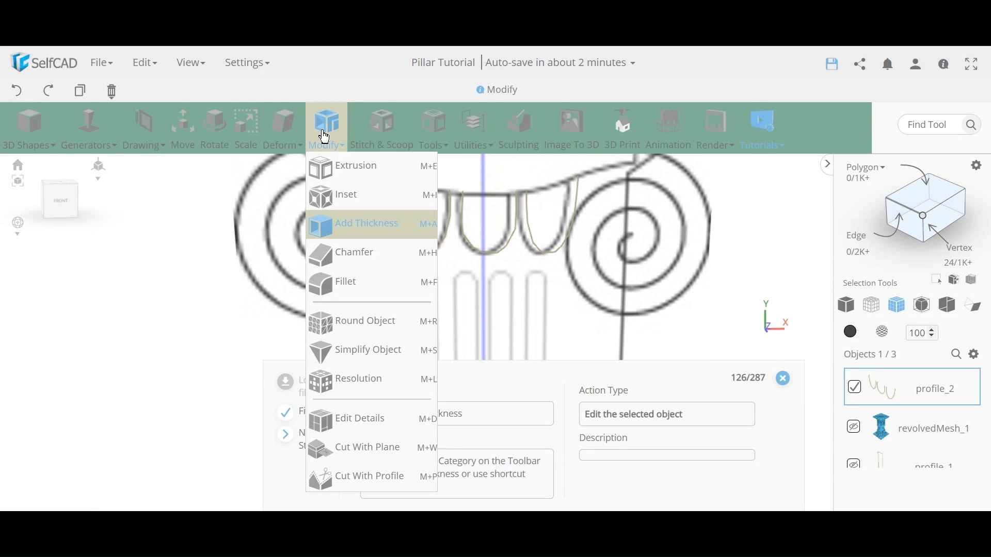
pyautogui.click(363, 235)
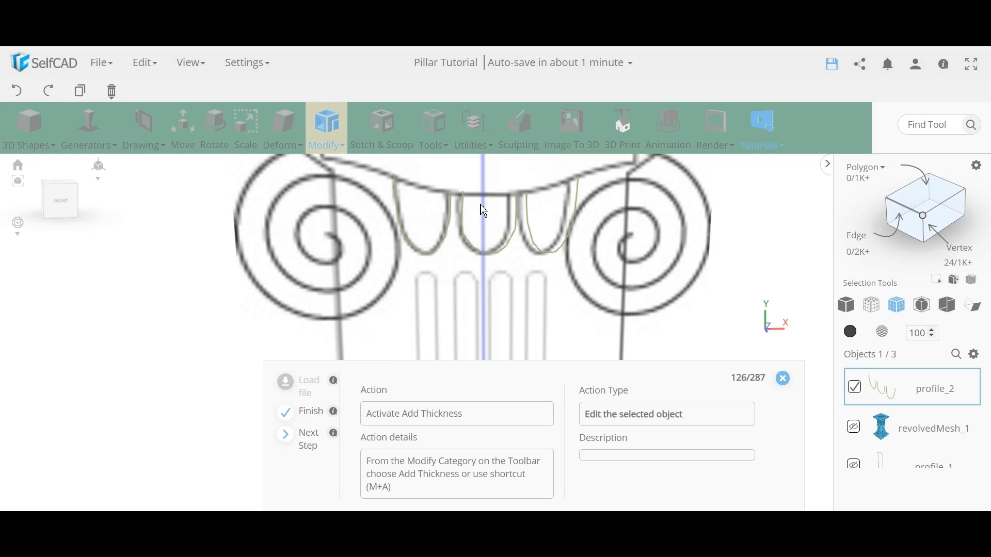
pyautogui.click(325, 133)
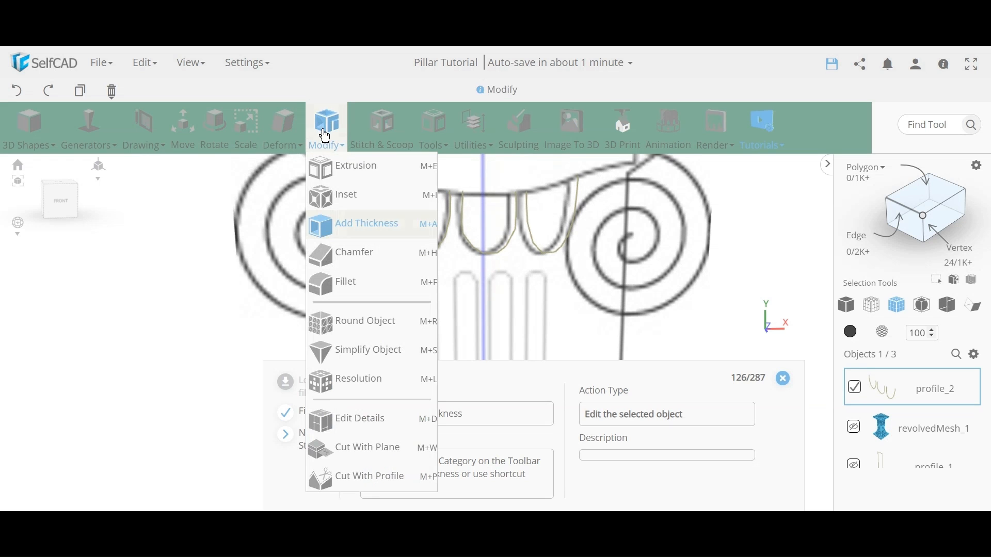
pyautogui.click(359, 234)
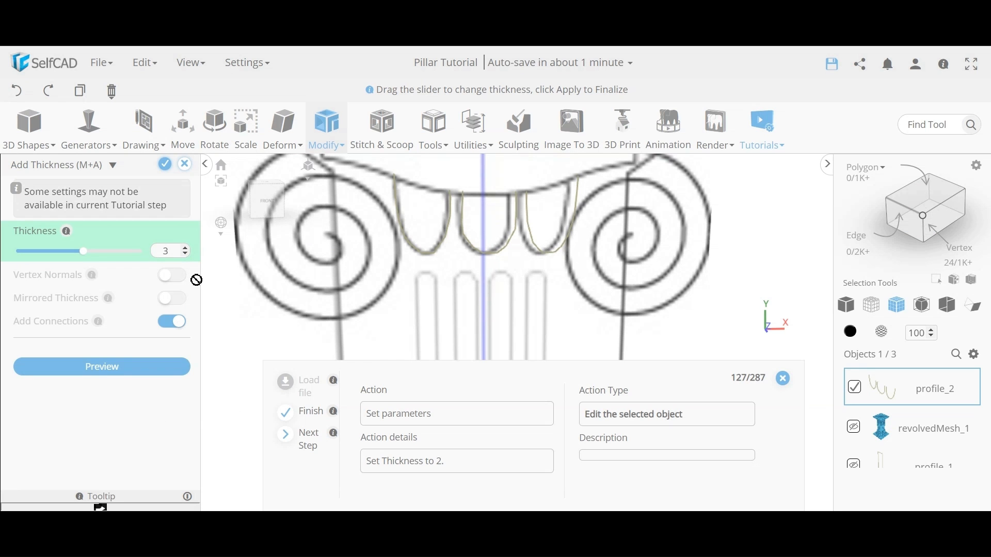
pyautogui.doubleClick(171, 254)
pyautogui.press('Return')
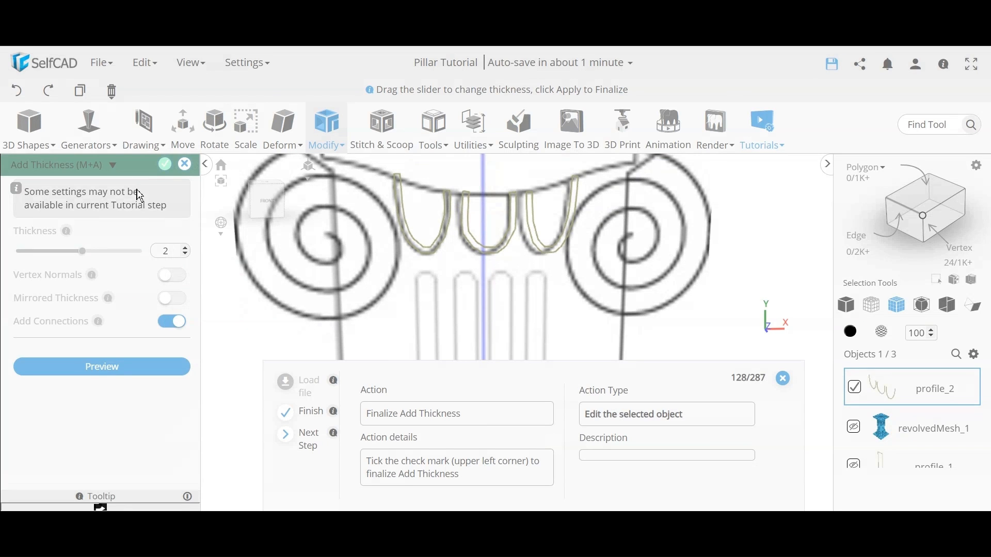
pyautogui.click(327, 135)
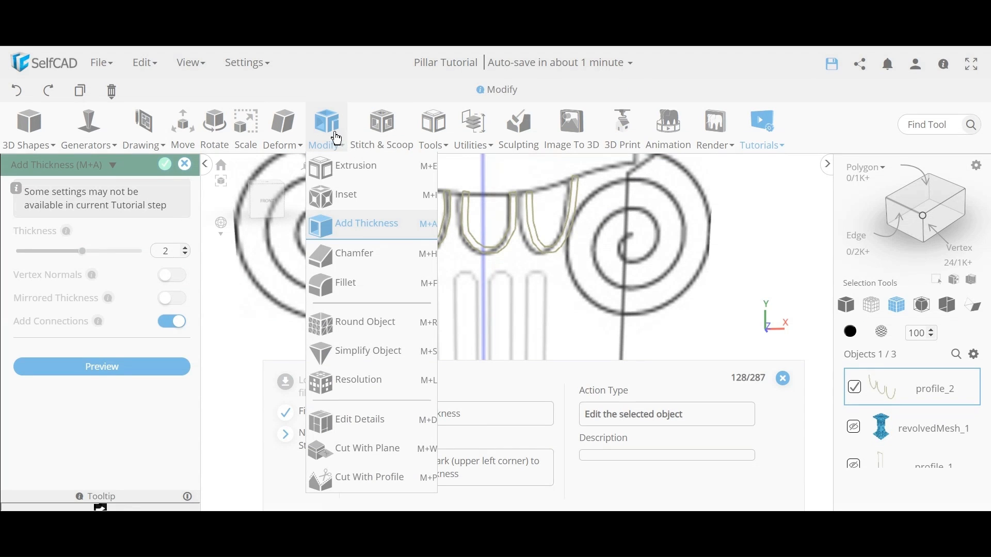
pyautogui.click(380, 236)
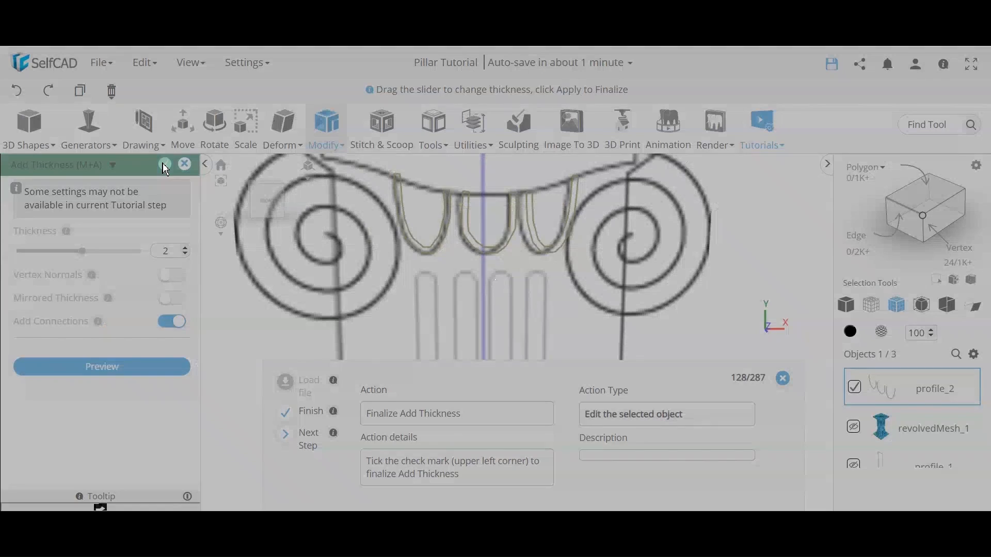
pyautogui.click(164, 164)
# Fillet the thickened U-shaped outlines of profile_2 with Intensity 2 and Level 1, and finalize the operation.
pyautogui.scroll(5, 468, 282)
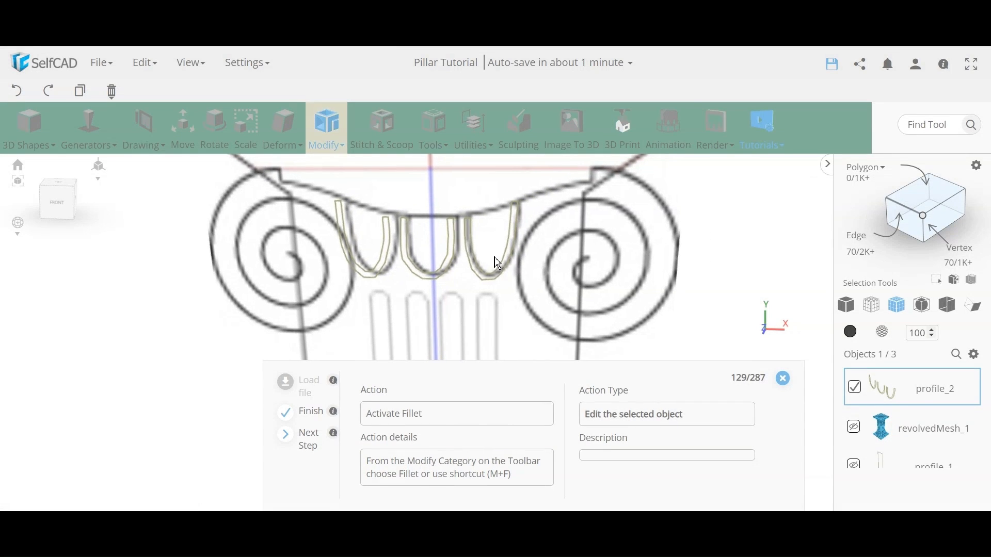
pyautogui.scroll(-6, 511, 280)
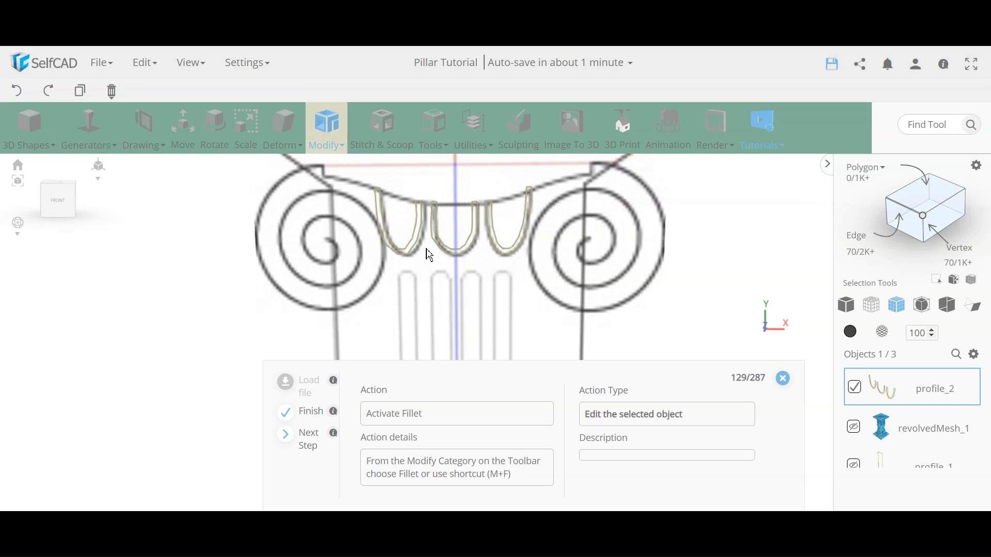
pyautogui.click(324, 124)
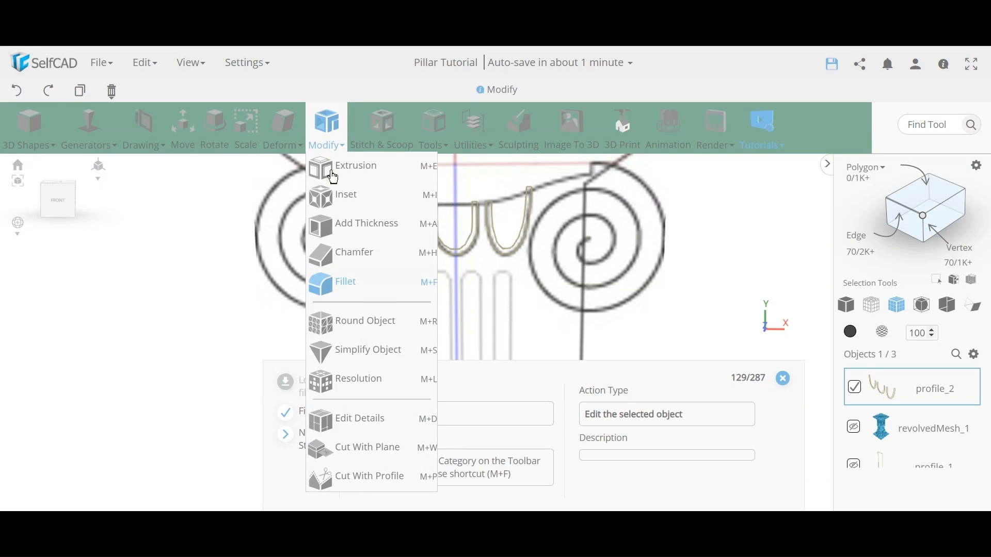
pyautogui.click(358, 282)
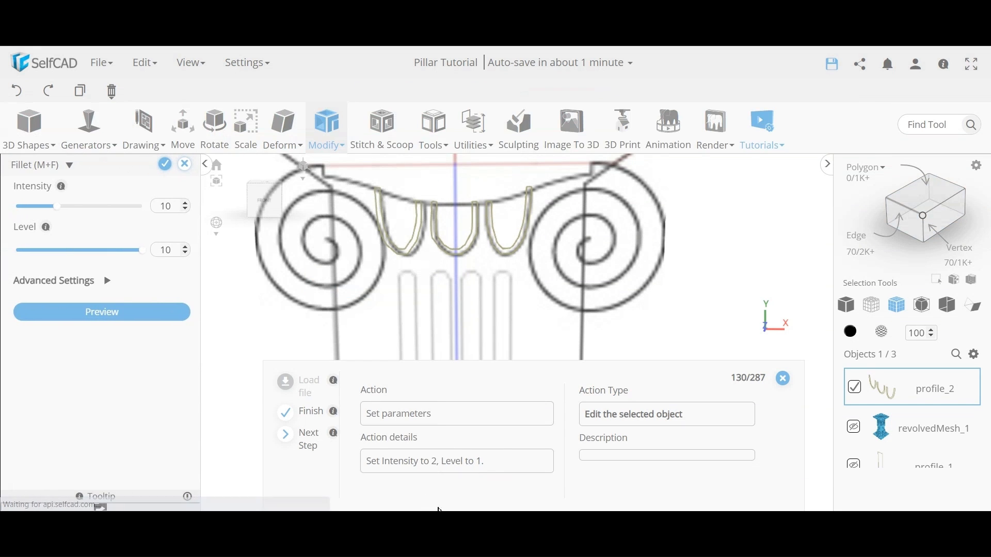
pyautogui.doubleClick(171, 208)
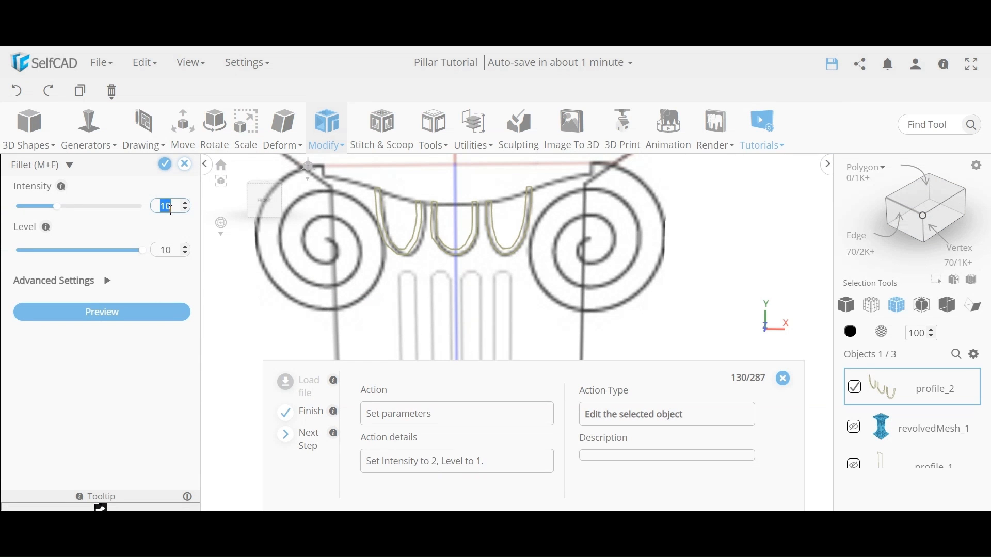
pyautogui.write('2')
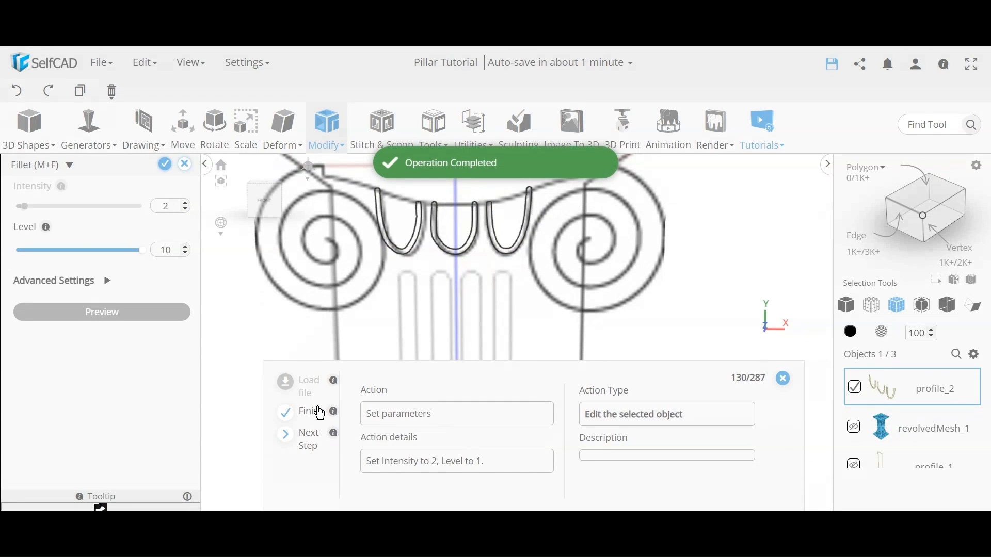
pyautogui.doubleClick(168, 251)
pyautogui.write('1')
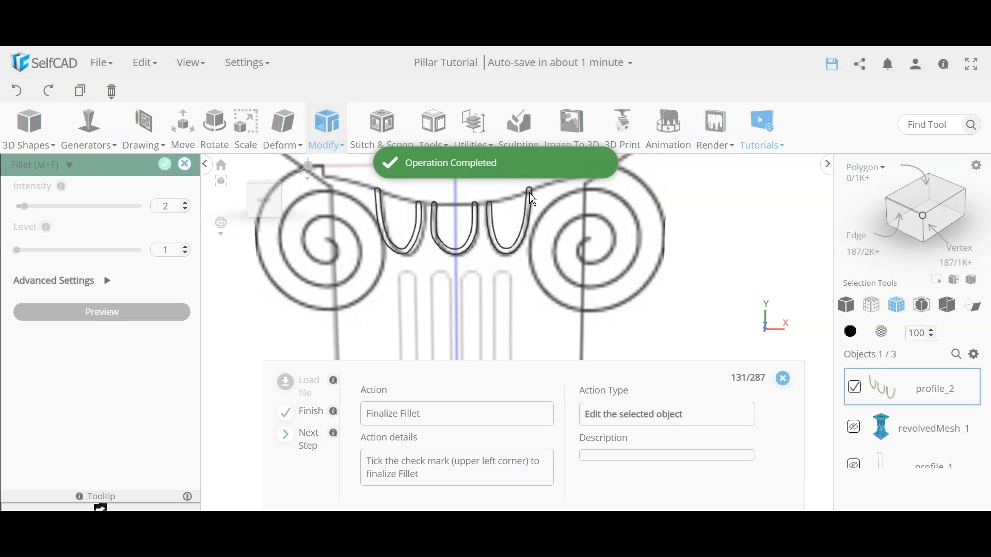
pyautogui.scroll(5, 533, 199)
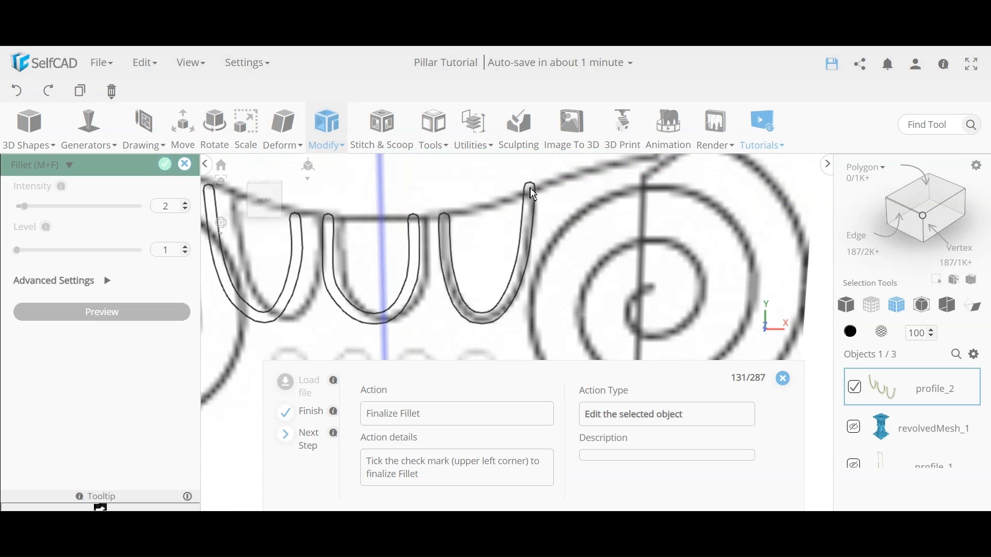
pyautogui.scroll(-5, 309, 242)
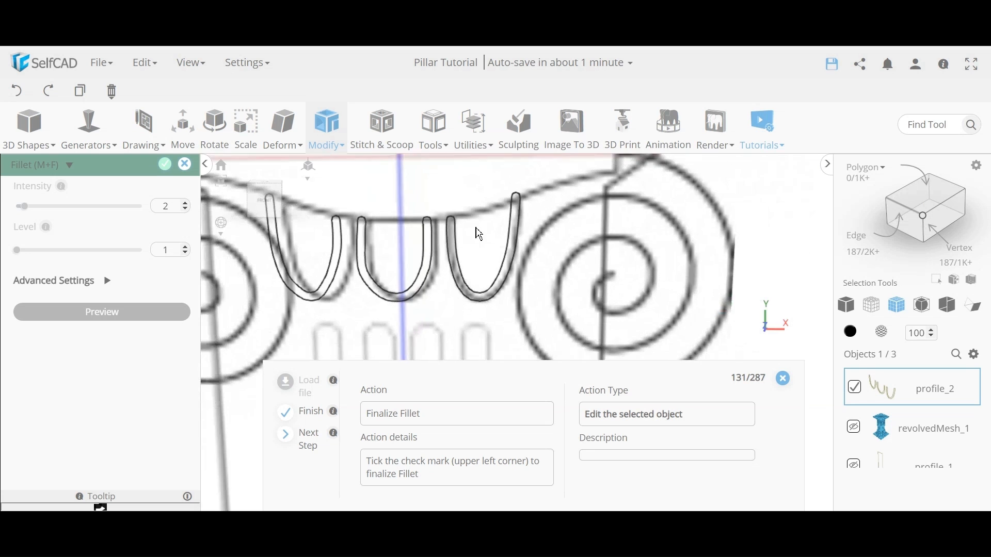
pyautogui.click(165, 167)
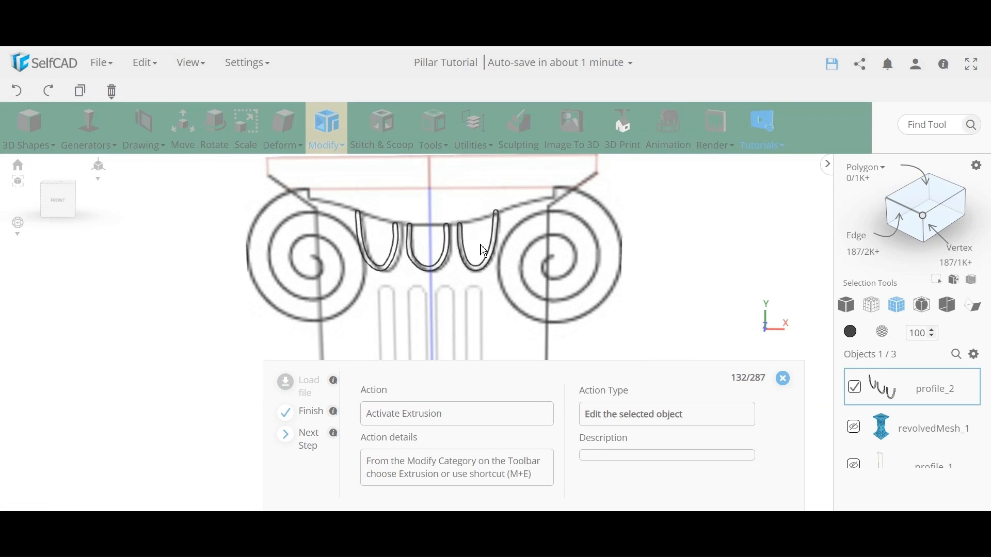
# Extrude the filleted U-shaped profile by 5 with Create Mesh, Fill Top and Fill Bottom on, and finalize it.
pyautogui.click(325, 129)
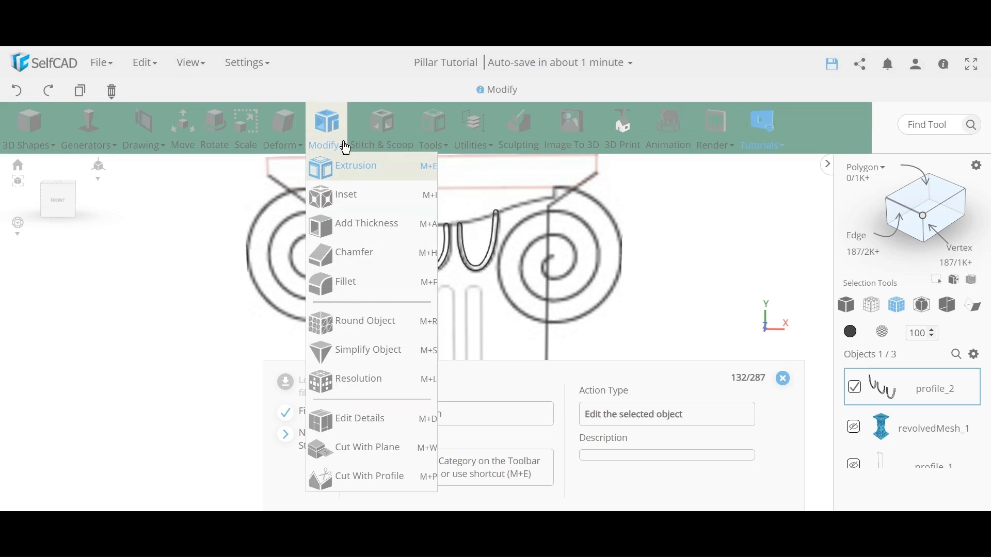
pyautogui.click(334, 140)
pyautogui.click(325, 139)
pyautogui.click(348, 178)
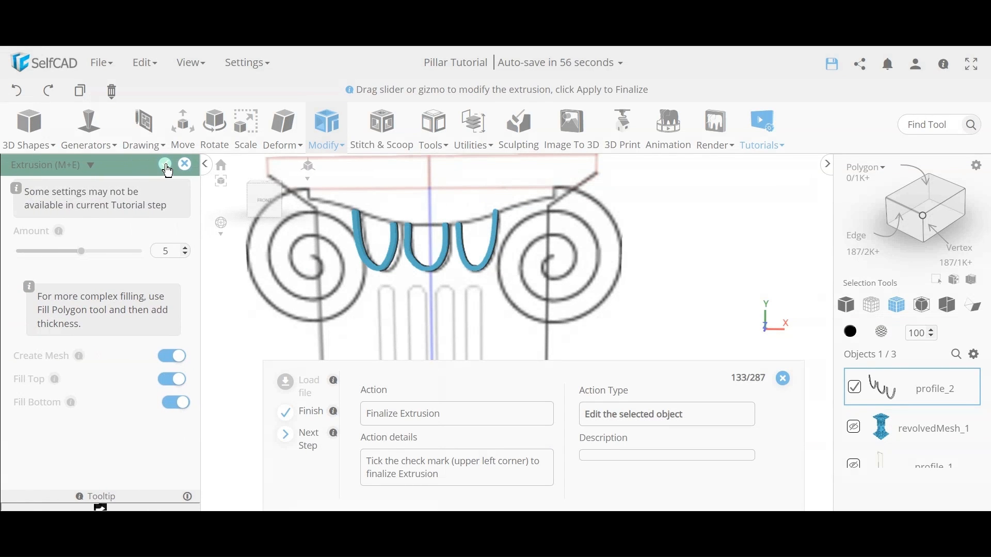
pyautogui.click(165, 166)
# Add profile_2 to the selection with mesh_1 and hide both objects.
pyautogui.moveTo(491, 287); pyautogui.dragTo(459, 259, button='right')
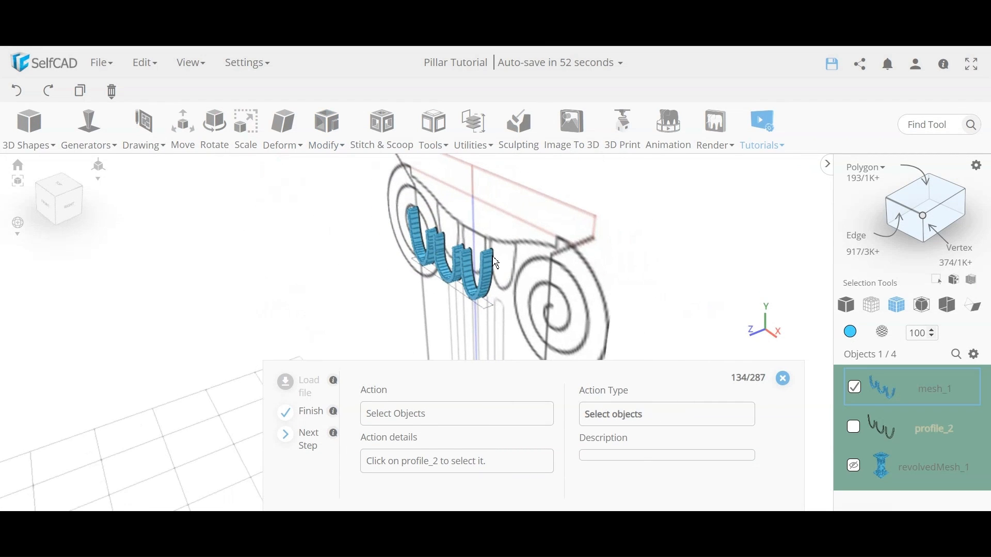
pyautogui.click(861, 430)
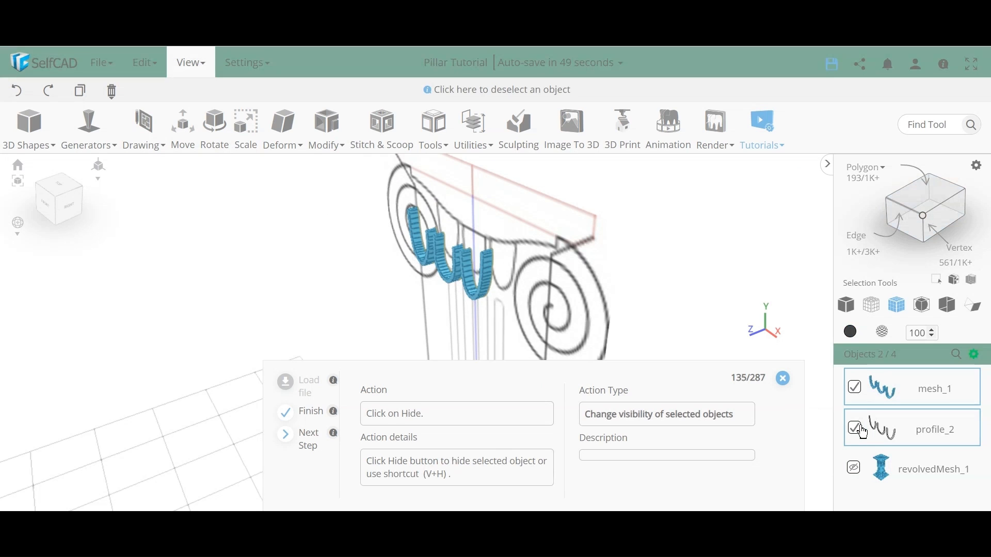
pyautogui.click(983, 357)
pyautogui.click(959, 398)
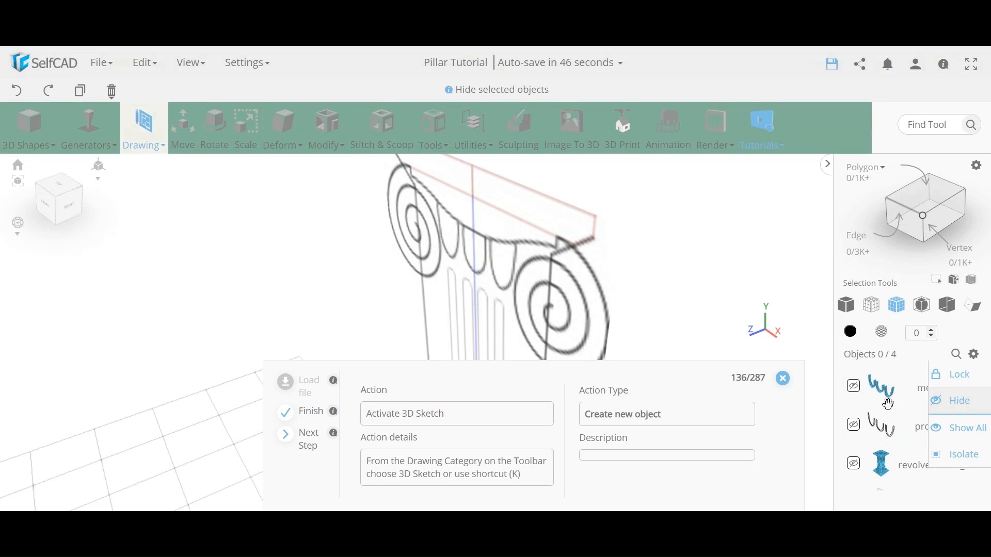
# Start a 3D Sketch with the Arc 2 tool and turn on snapping to grid vertices in the precision settings.
pyautogui.click(143, 129)
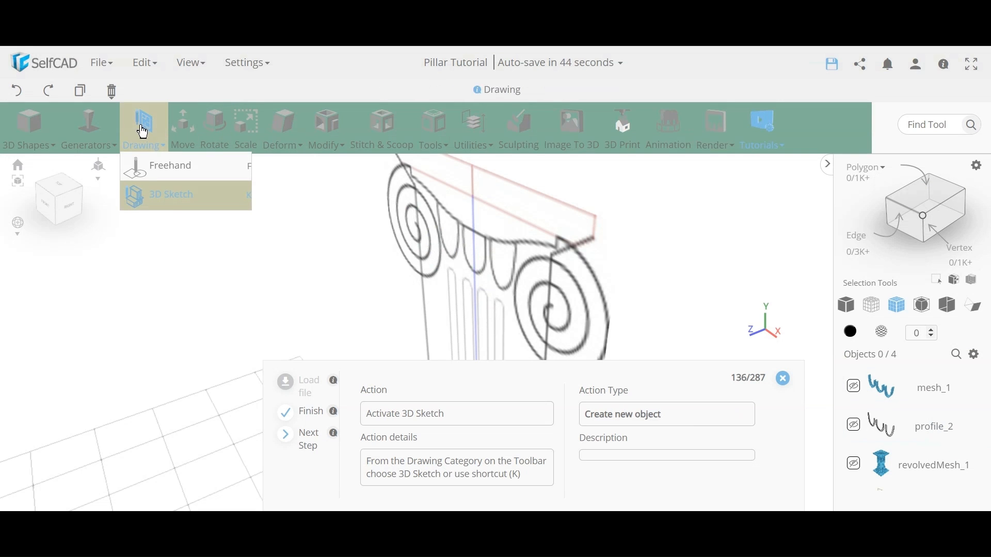
pyautogui.click(168, 207)
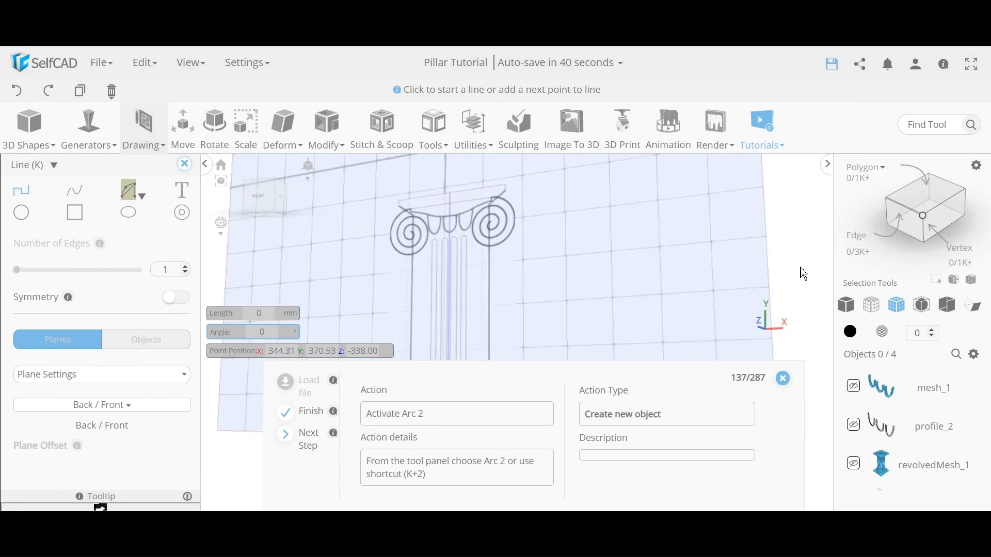
pyautogui.click(132, 191)
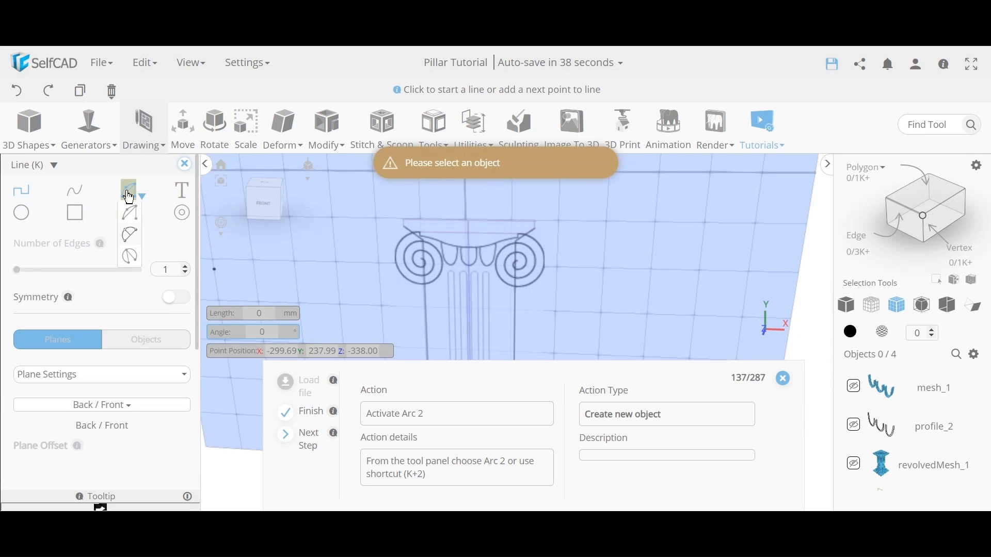
pyautogui.click(131, 236)
pyautogui.scroll(-5, 529, 284)
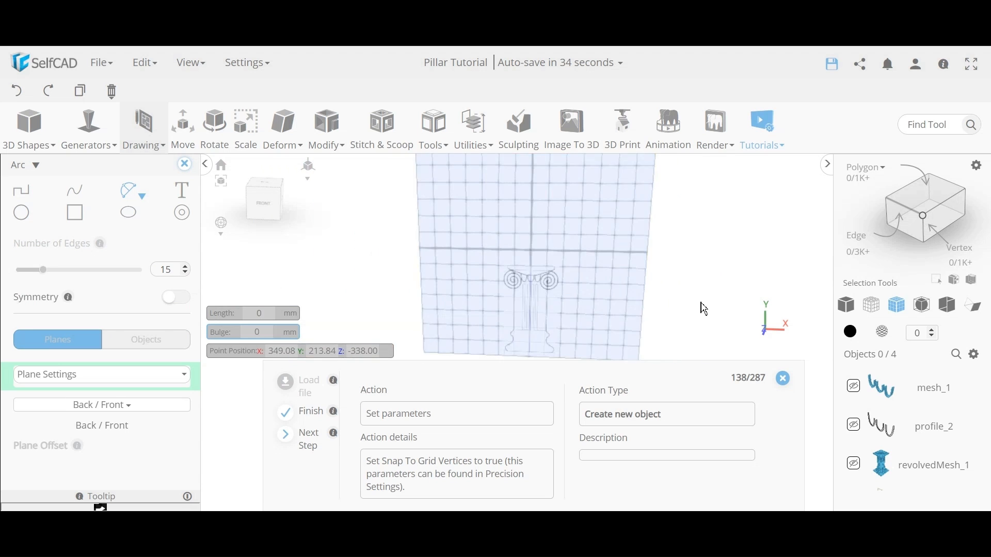
pyautogui.moveTo(703, 273); pyautogui.dragTo(688, 299, button='right')
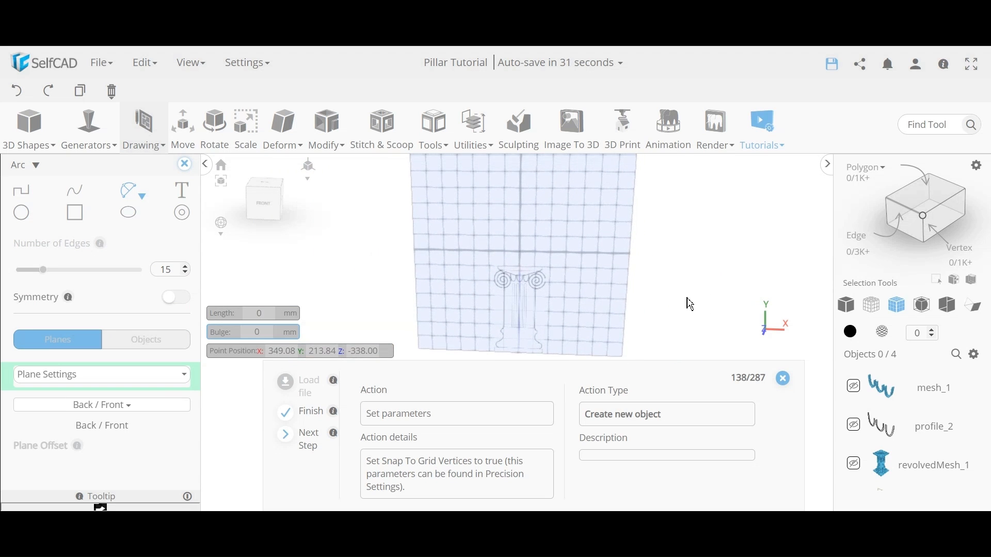
pyautogui.scroll(1, 688, 299)
pyautogui.click(122, 375)
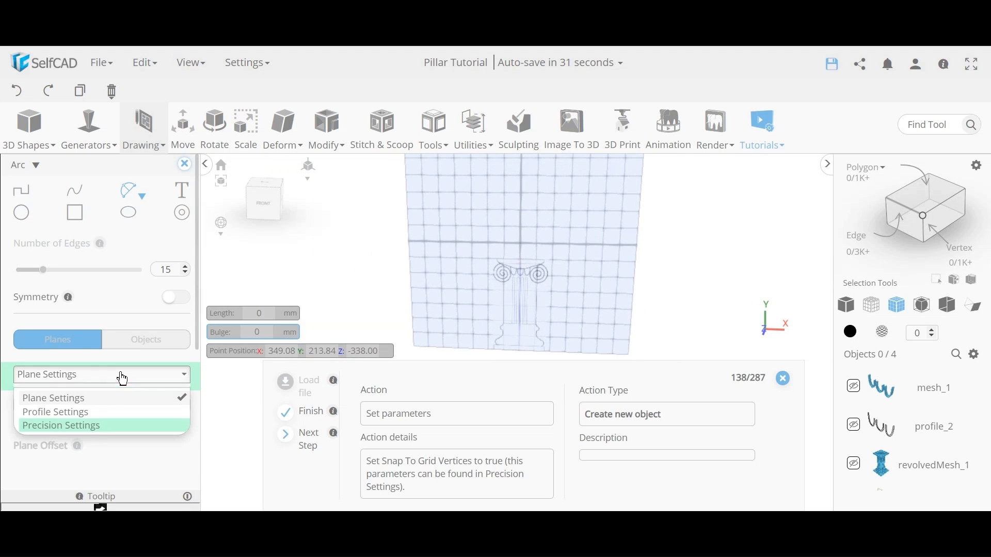
pyautogui.click(103, 427)
pyautogui.click(96, 426)
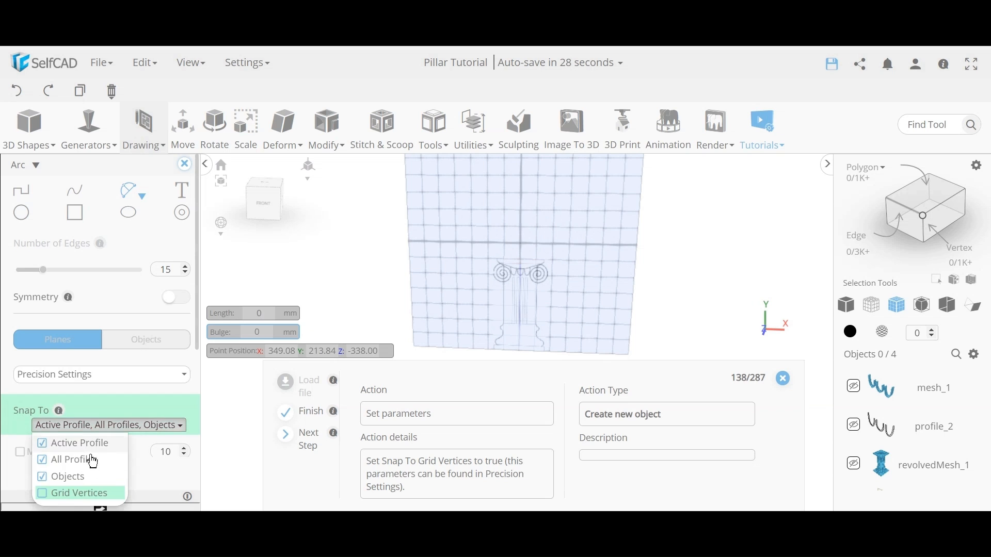
pyautogui.click(72, 495)
# Draw a 50 mm arc up the centre line above the capital through the highlighted points, with a 25 mm bulge placed to the left.
pyautogui.scroll(1, 546, 258)
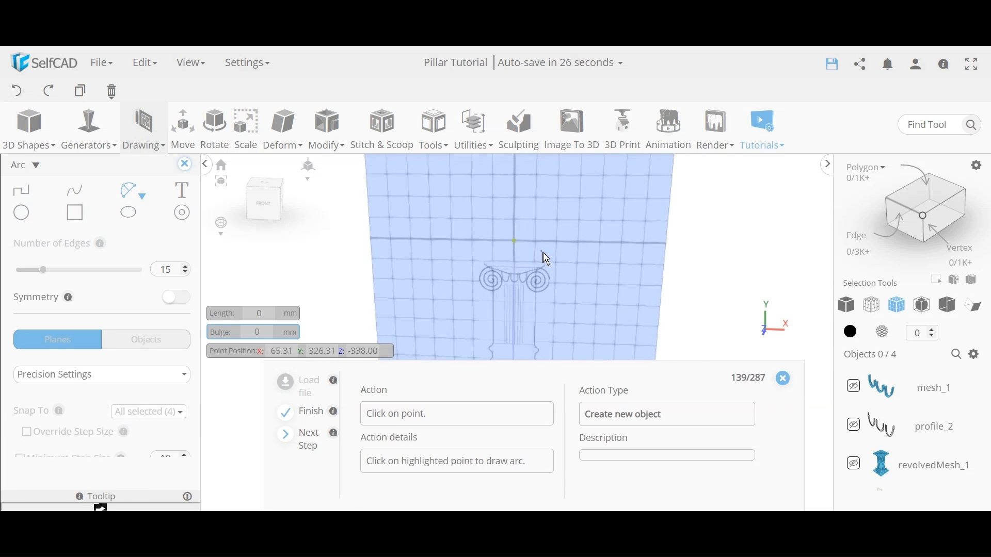
pyautogui.scroll(2, 546, 258)
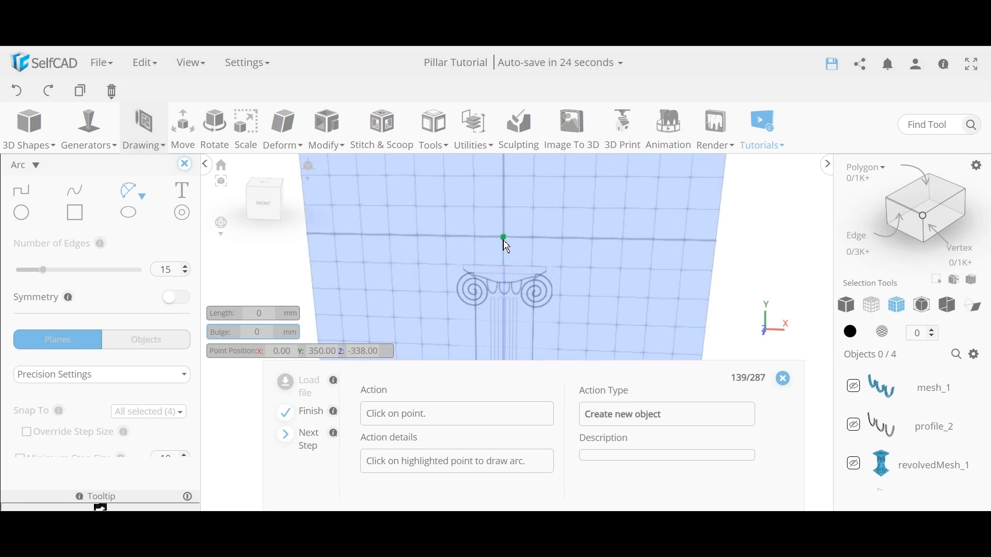
pyautogui.click(504, 239)
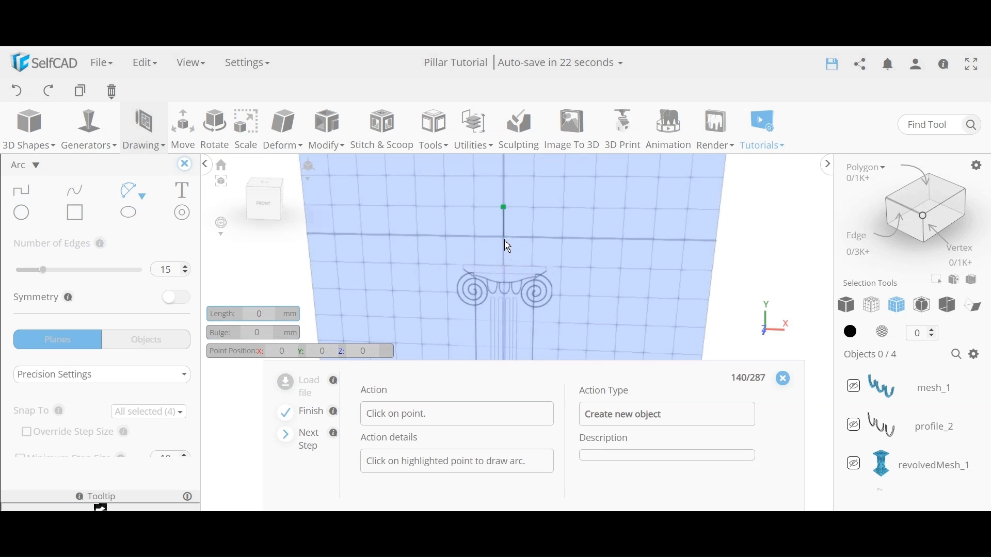
pyautogui.click(505, 206)
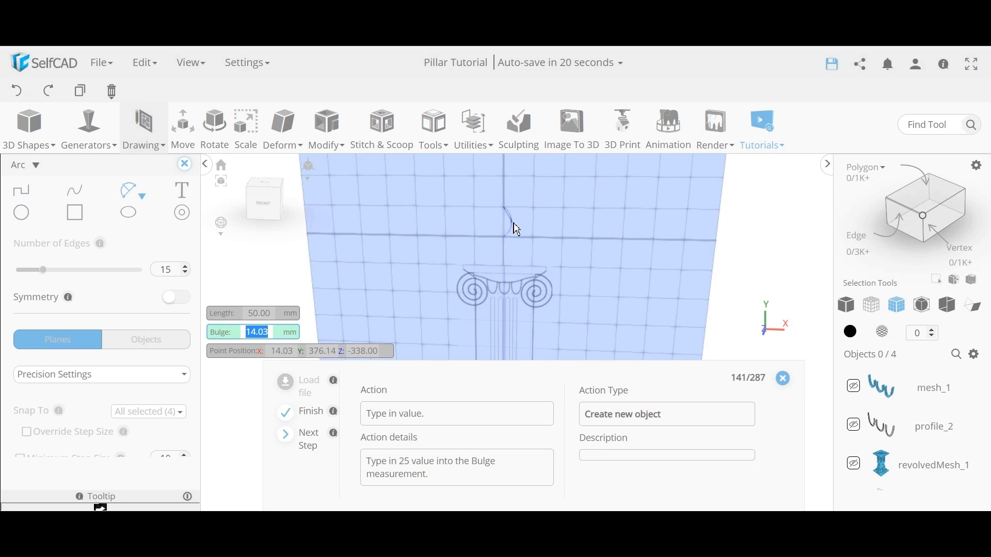
pyautogui.write('25')
pyautogui.press('Return')
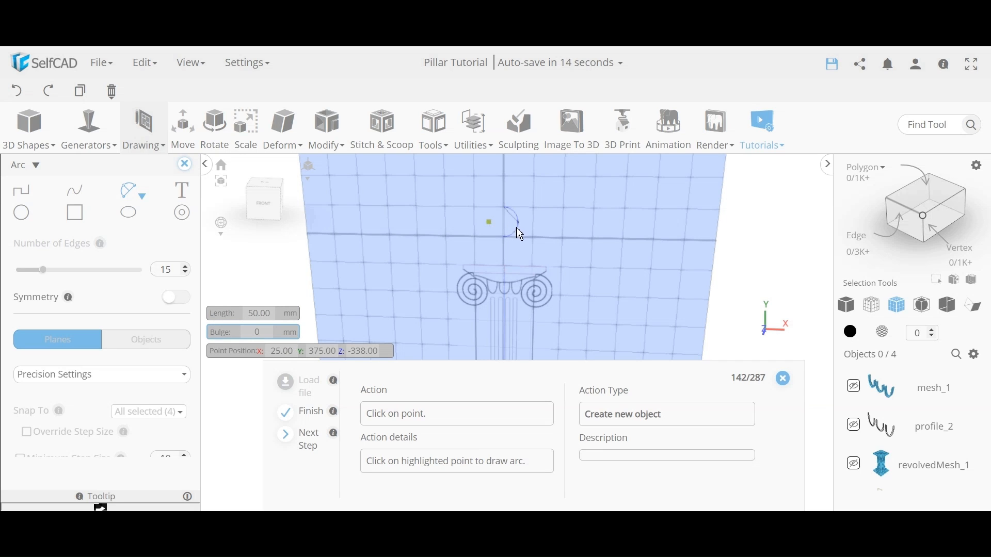
pyautogui.click(490, 222)
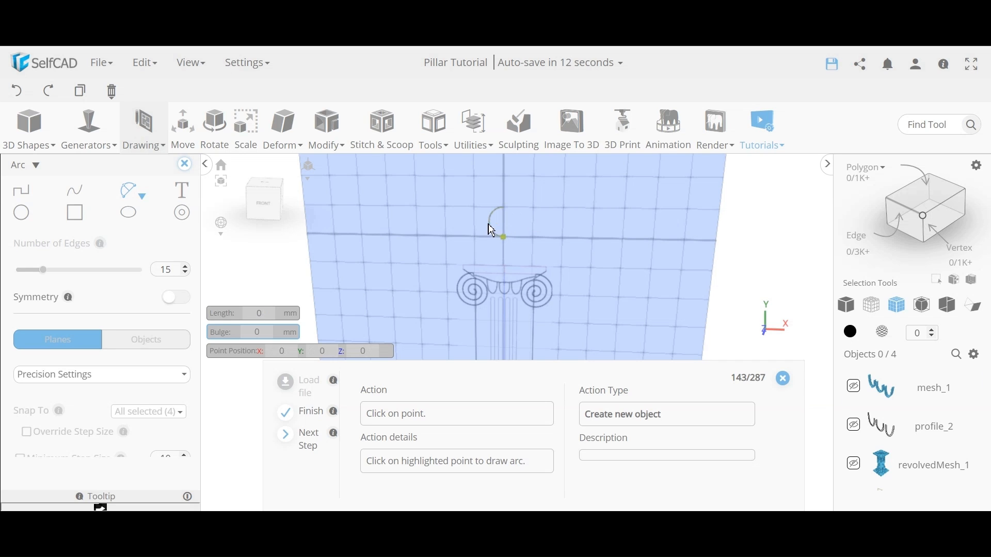
# Draw a 100 mm arc from the first arc's lower end up the centre line through the highlighted points, bulging to the right.
pyautogui.click(503, 241)
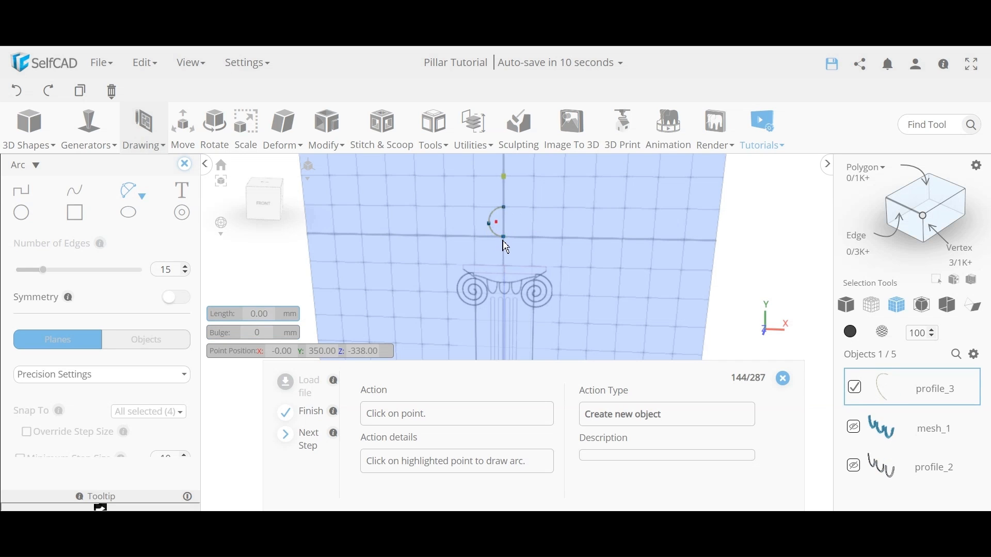
pyautogui.click(506, 178)
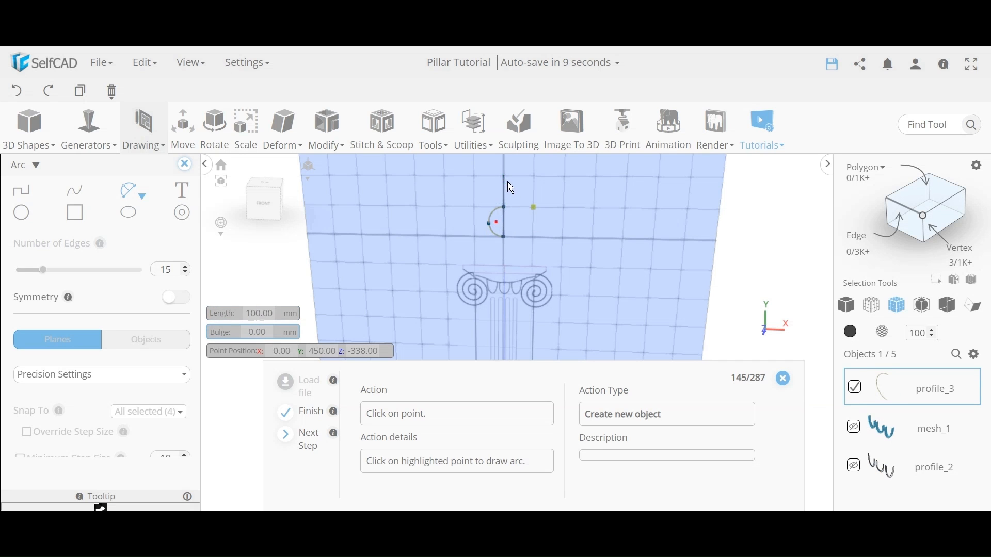
pyautogui.click(534, 210)
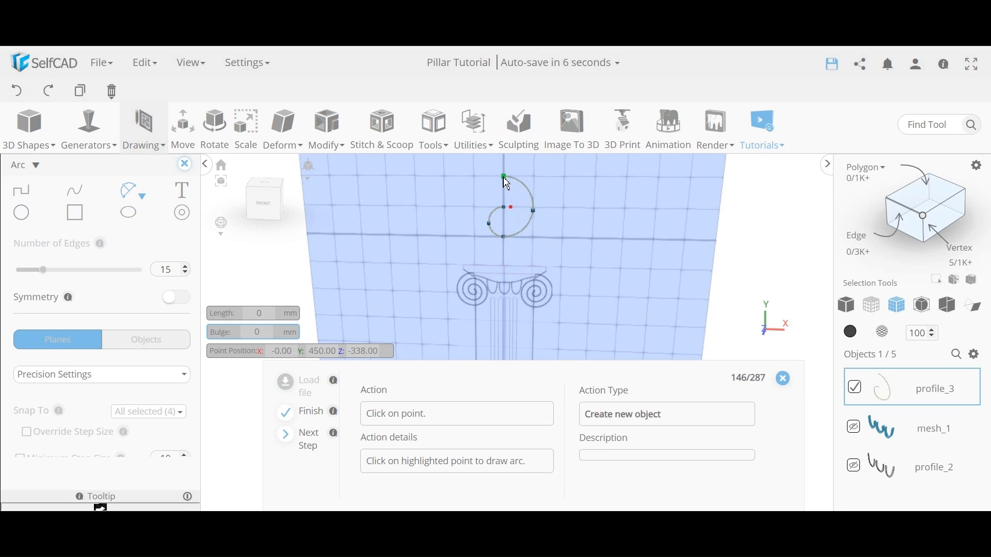
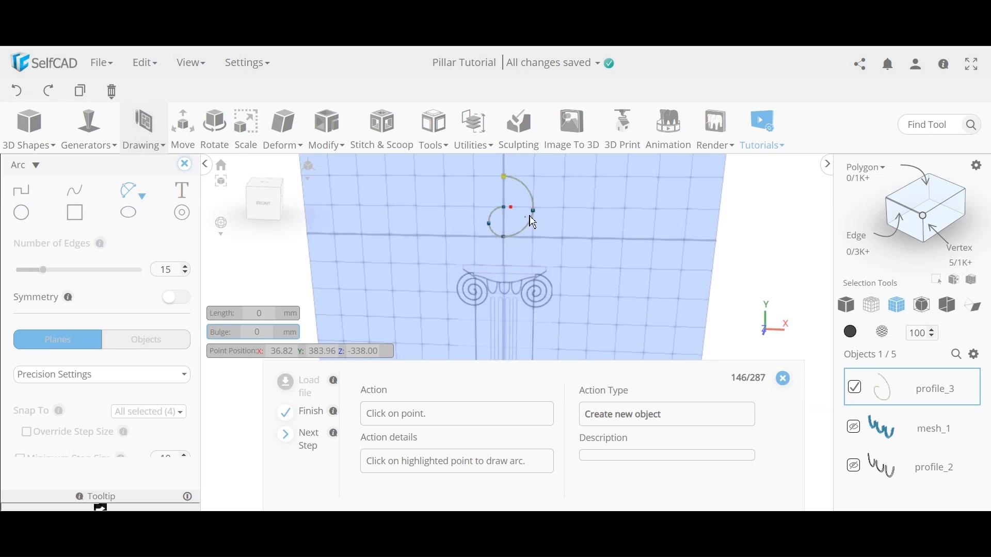
# Continue the spiral with a 150 mm arc down the centre line from its upper end, with a 75 mm bulge placed to the left.
pyautogui.click(505, 178)
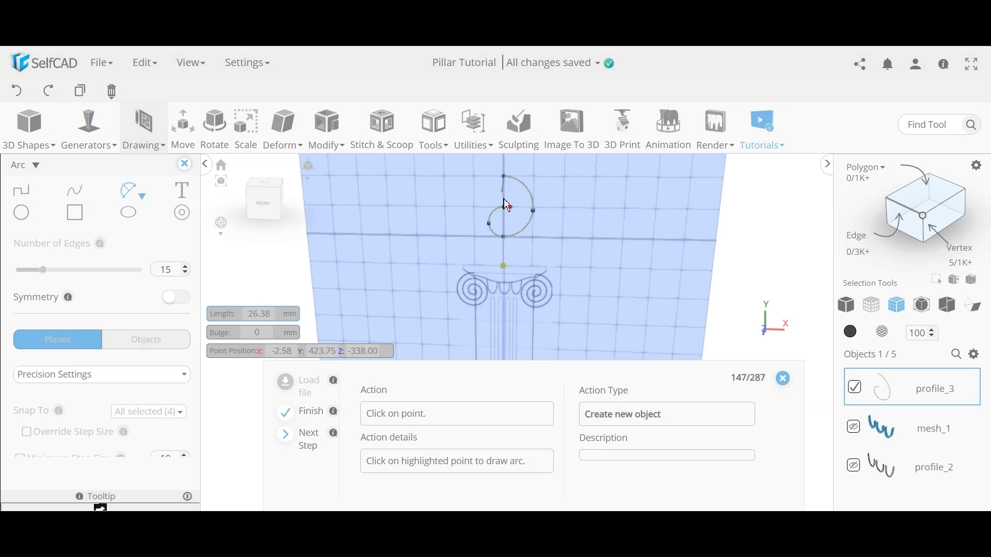
pyautogui.click(505, 270)
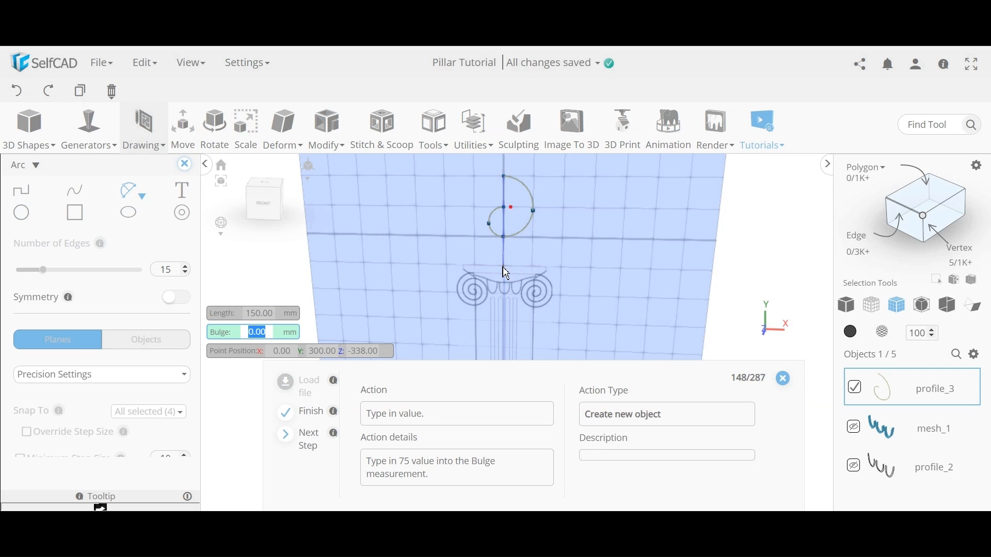
pyautogui.write('75')
pyautogui.press('Return')
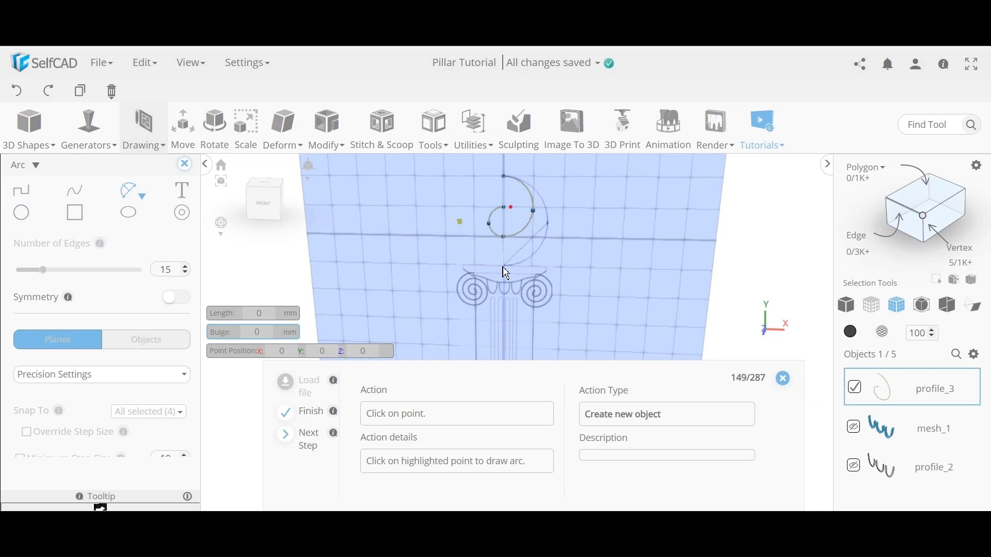
pyautogui.click(461, 223)
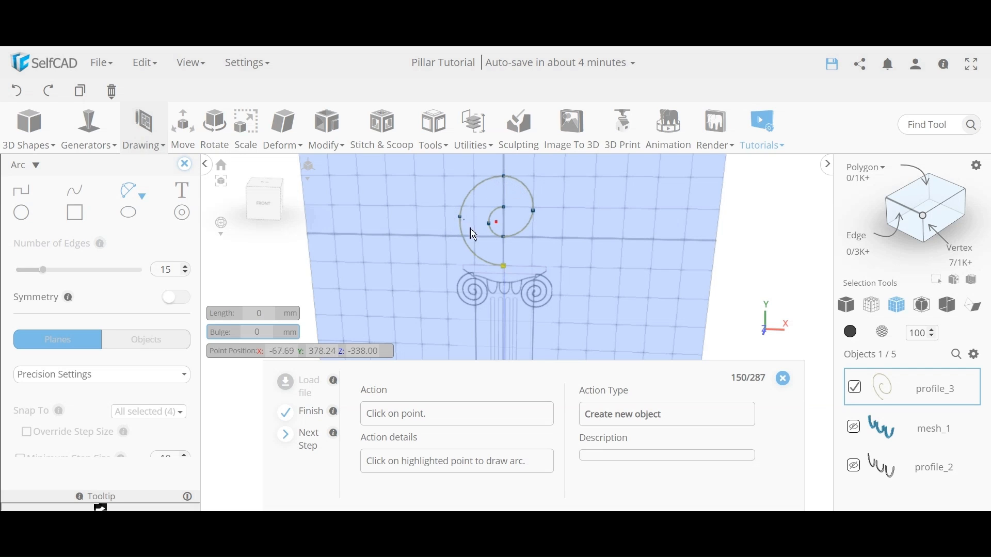
# Add a 200 mm arc from the spiral's lower end up to the highlighted centre-line point, bulging right through the highlighted point.
pyautogui.click(506, 265)
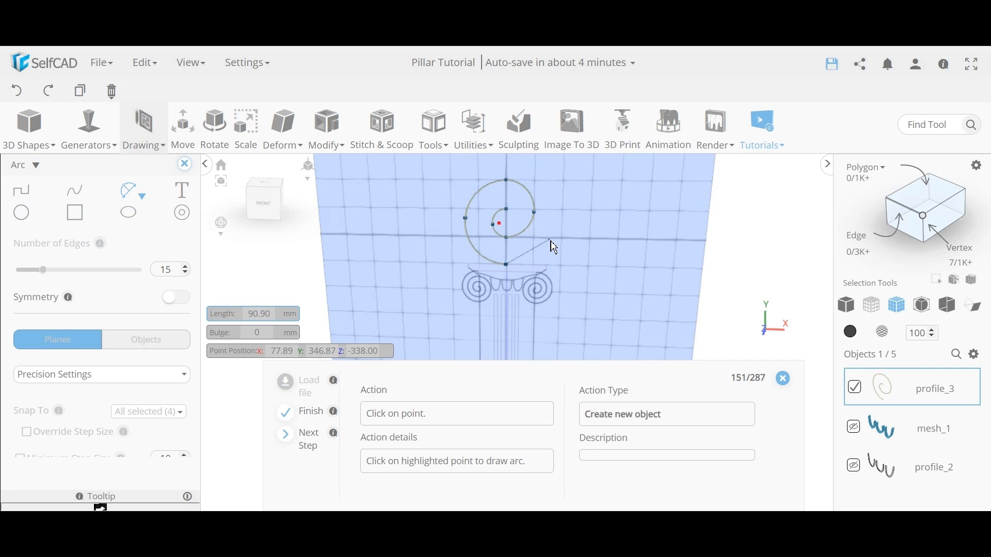
pyautogui.scroll(-3, 547, 243)
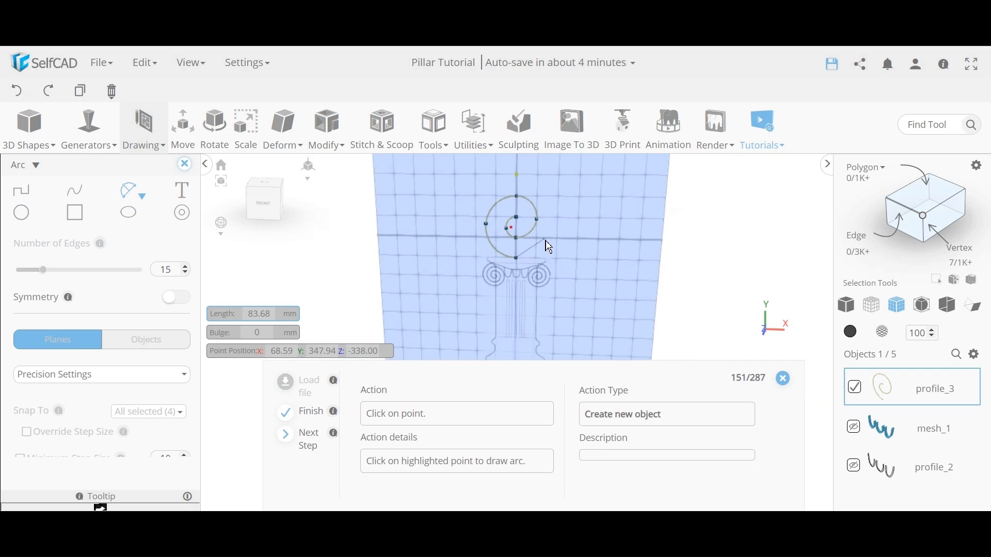
pyautogui.click(531, 197)
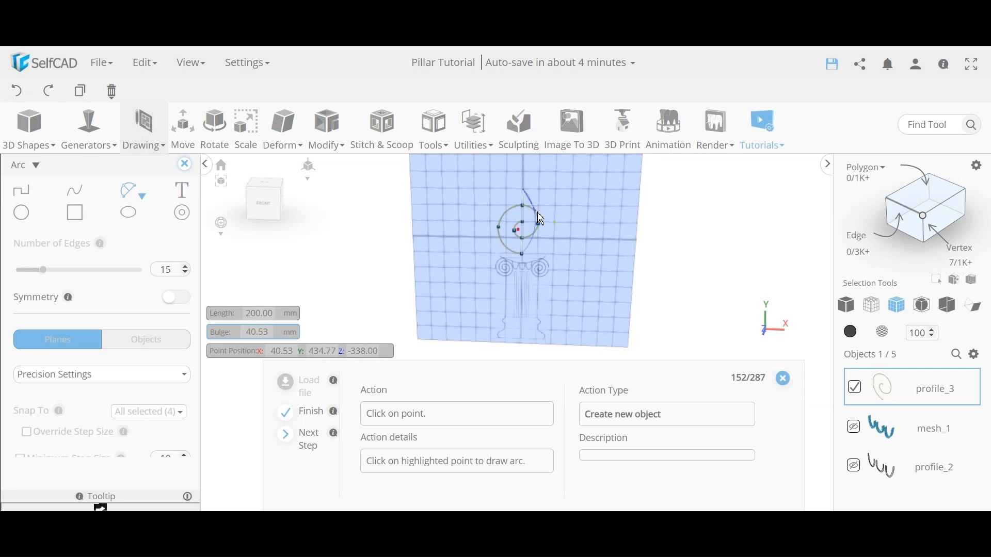
pyautogui.scroll(5, 542, 222)
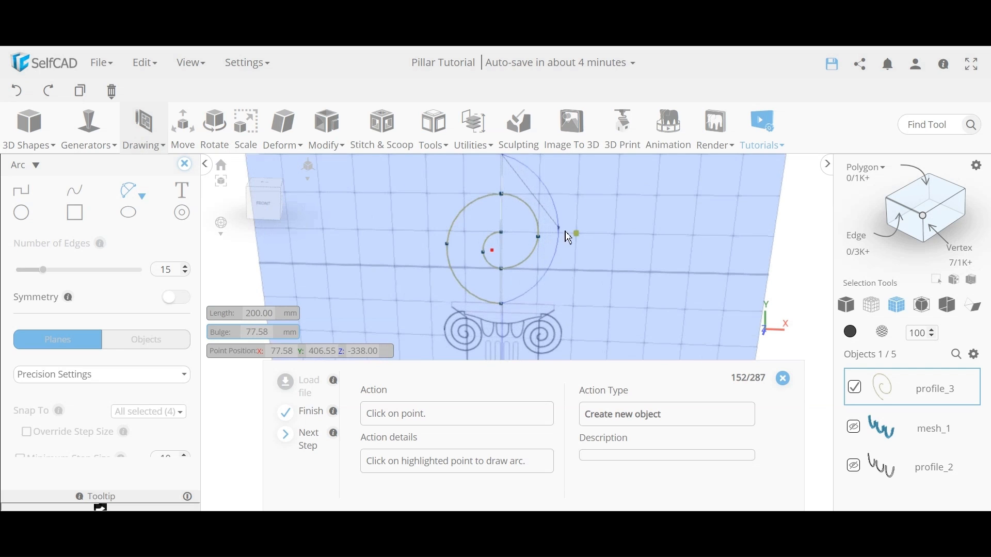
pyautogui.click(576, 235)
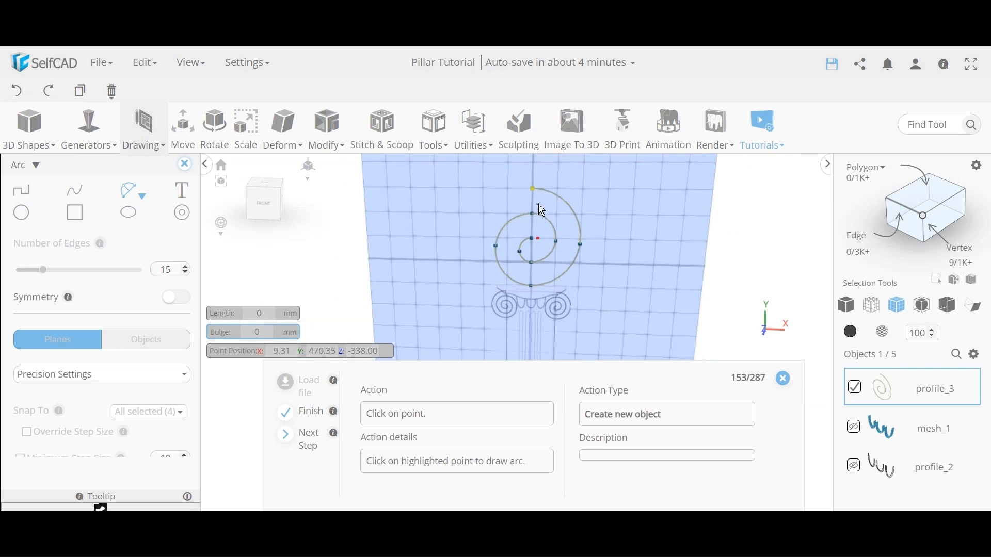
# Start a 250 mm arc from the spiral's upper end down to the highlighted point on the capital and enter a 125 mm bulge.
pyautogui.click(535, 191)
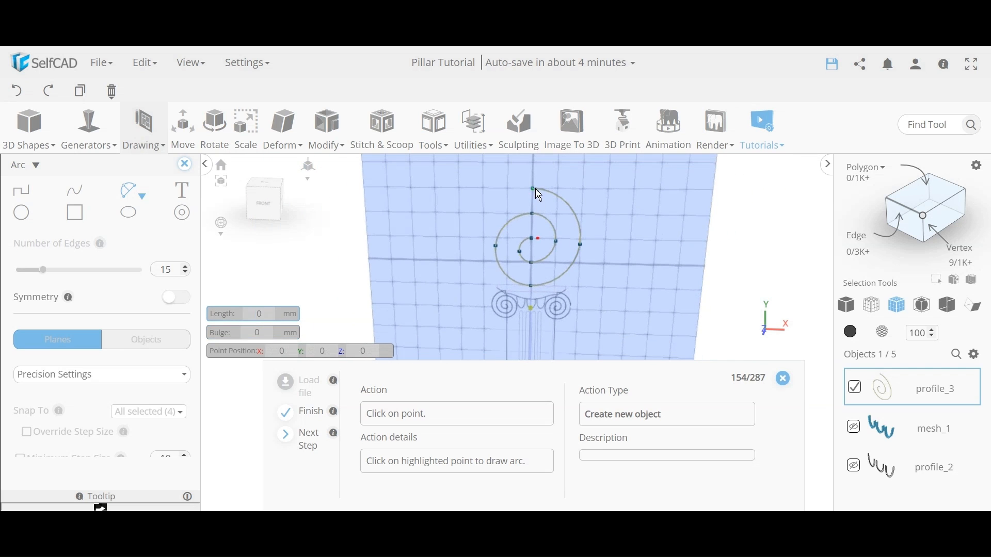
pyautogui.click(532, 306)
pyautogui.write('125')
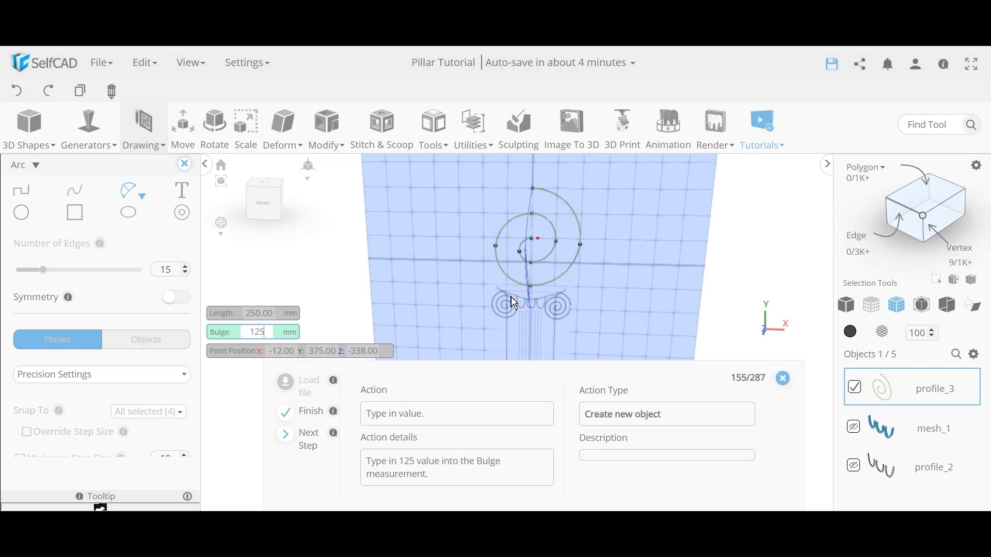
# Finish the left spiral arc with a 125 mm bulge, add the outer right arc ending above it, and close the sketch.
pyautogui.press('Return')
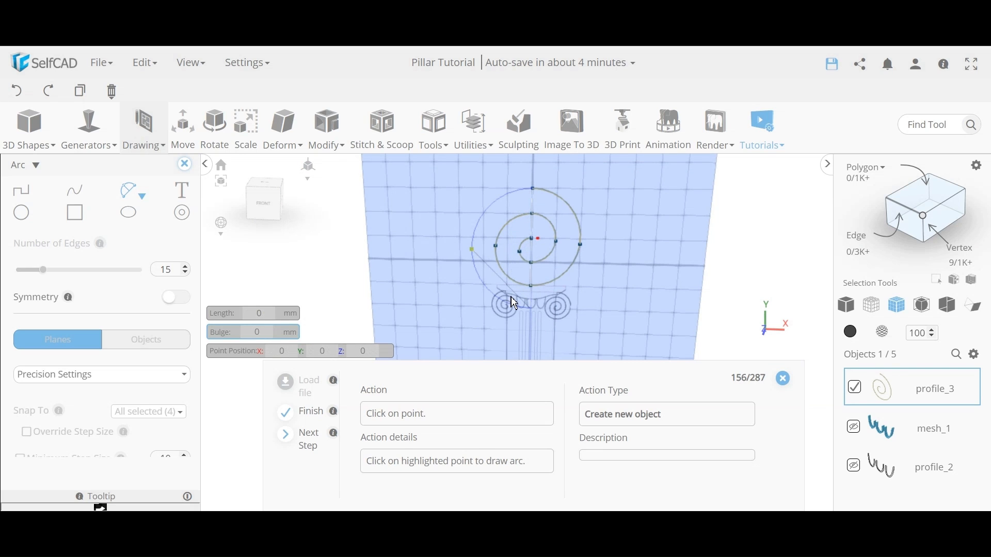
pyautogui.click(472, 250)
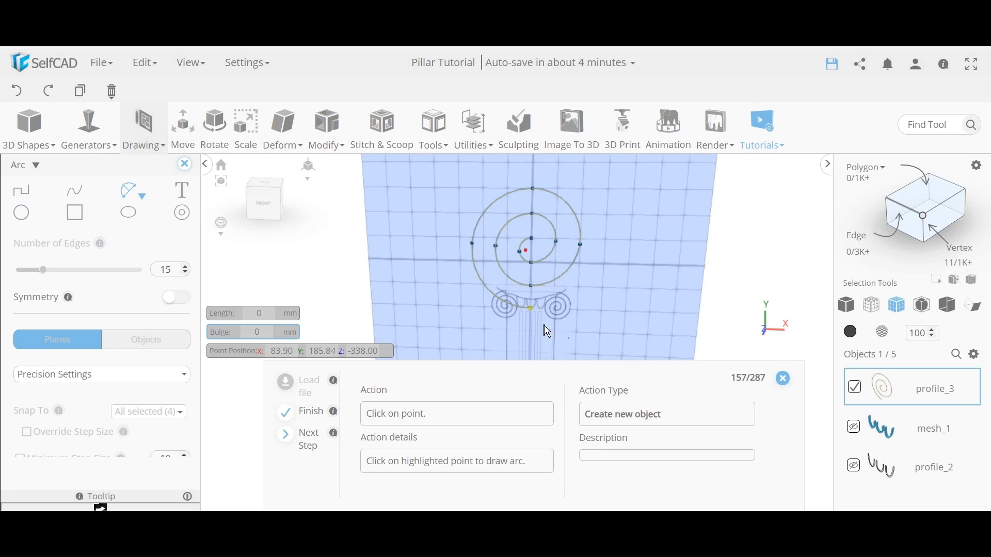
pyautogui.click(531, 310)
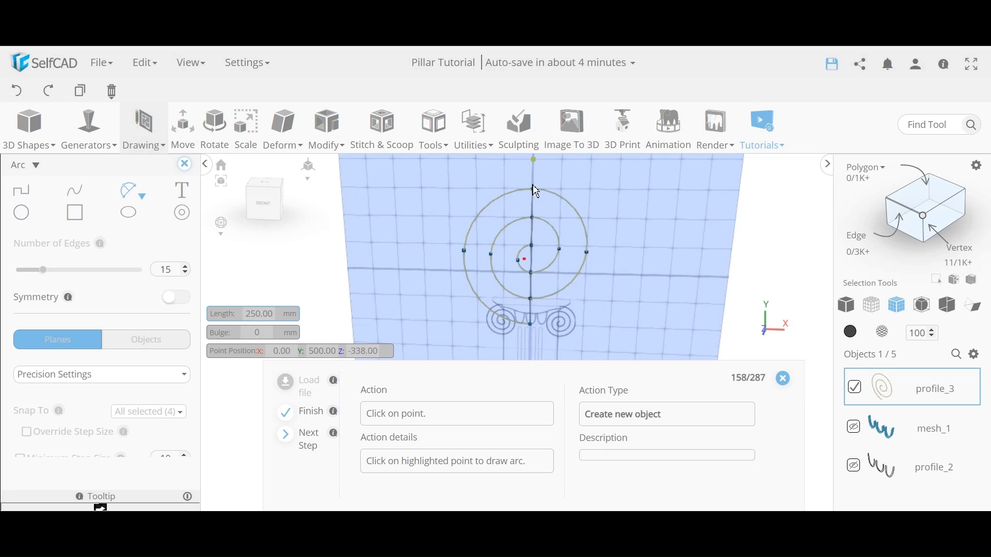
pyautogui.click(535, 162)
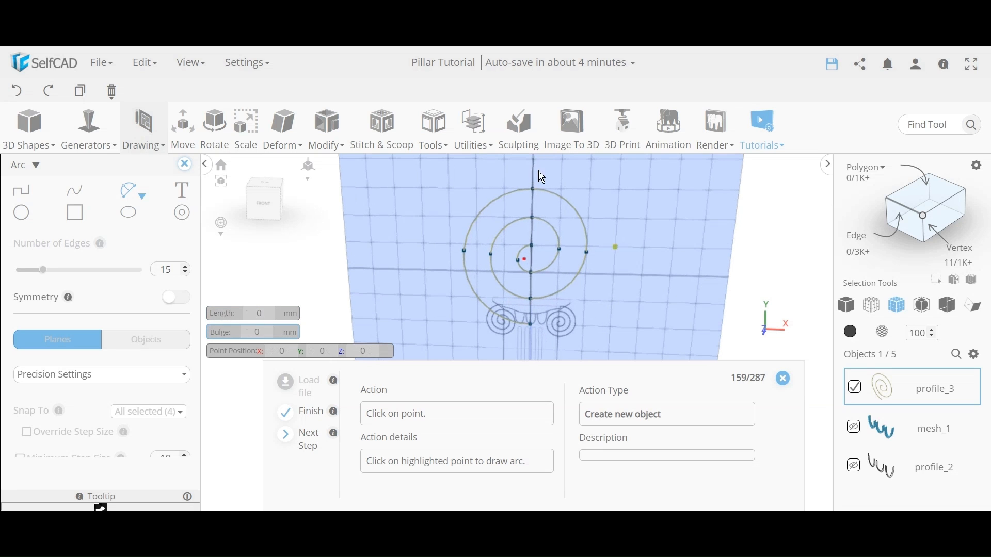
pyautogui.click(616, 251)
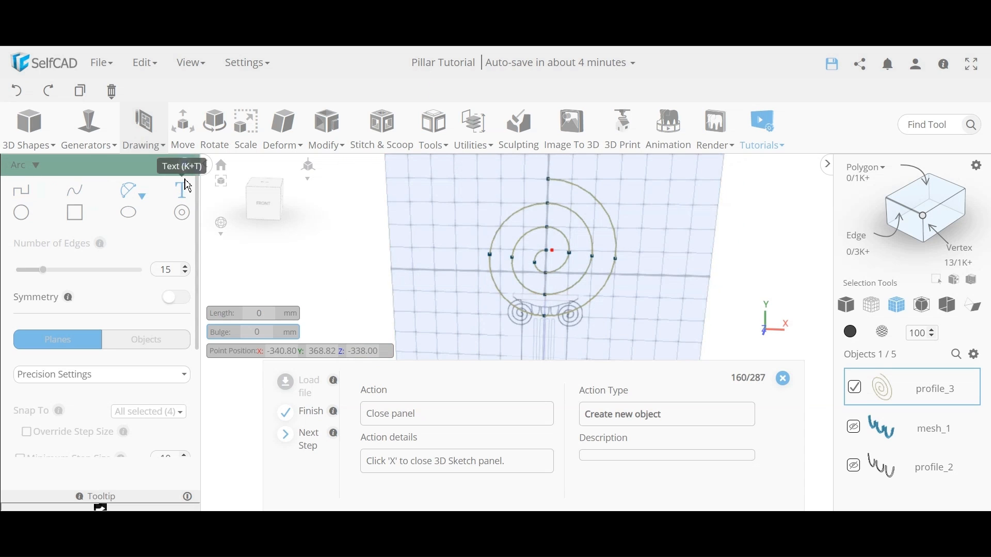
pyautogui.click(187, 164)
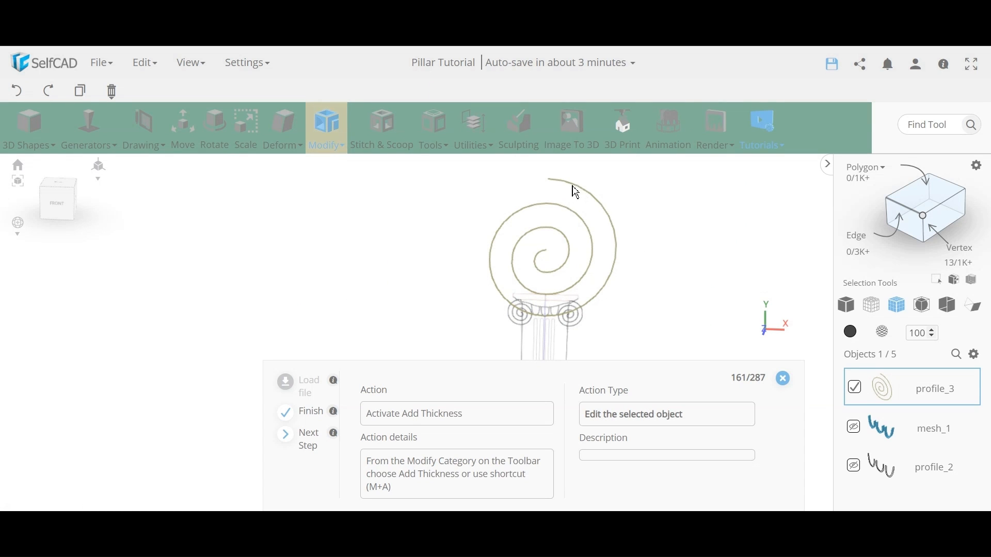
# Add a thickness of 20 to the spiral profile and finalize it.
pyautogui.click(329, 140)
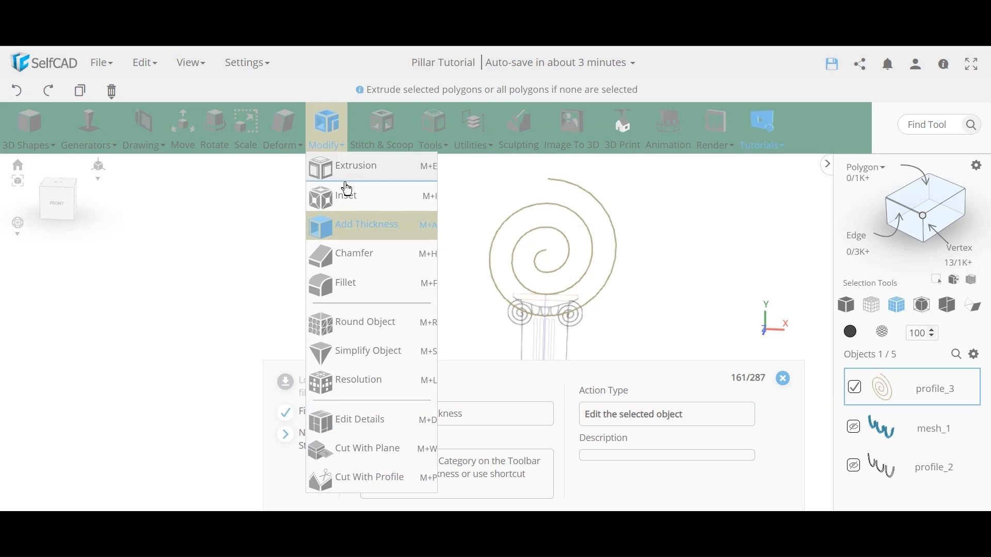
pyautogui.click(349, 227)
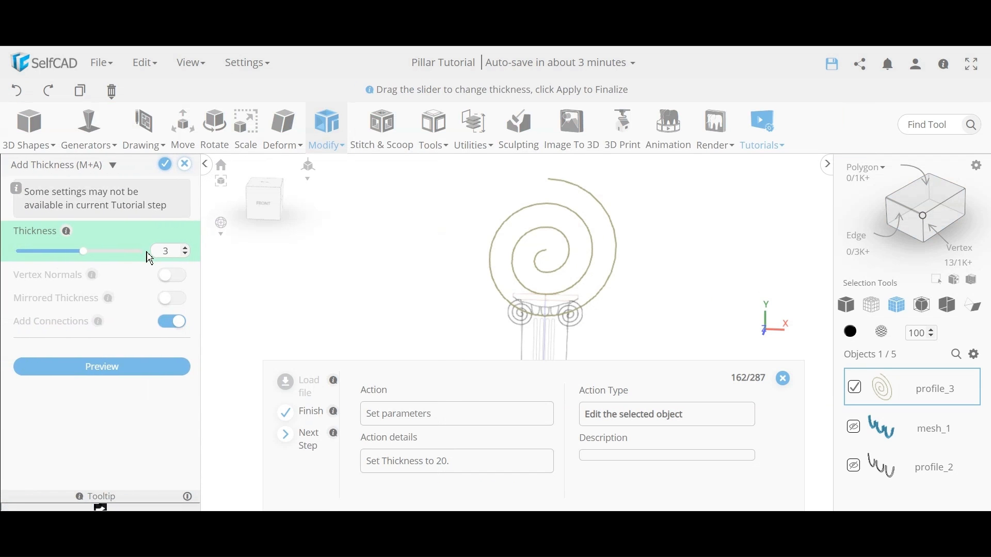
pyautogui.doubleClick(175, 250)
pyautogui.write('20')
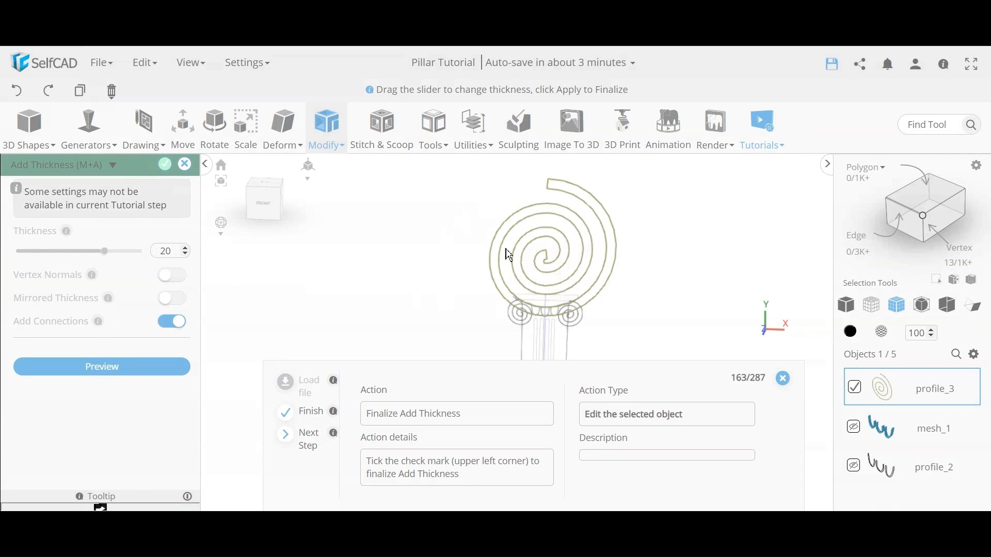
pyautogui.click(173, 170)
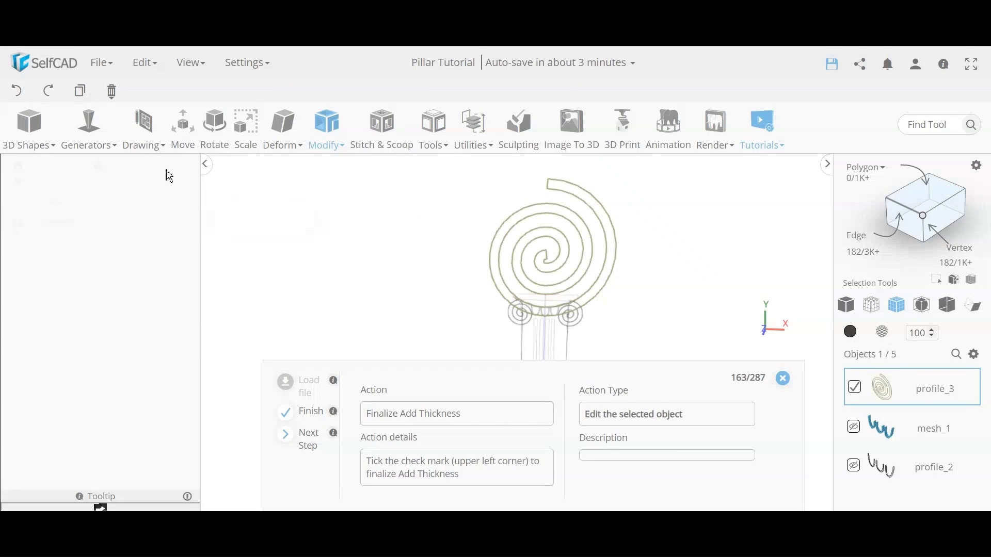
# In a 3D sketch, draw an Arc 2 from the spiral's top end to its lowest outer point, bulging to the left.
pyautogui.moveTo(156, 121)
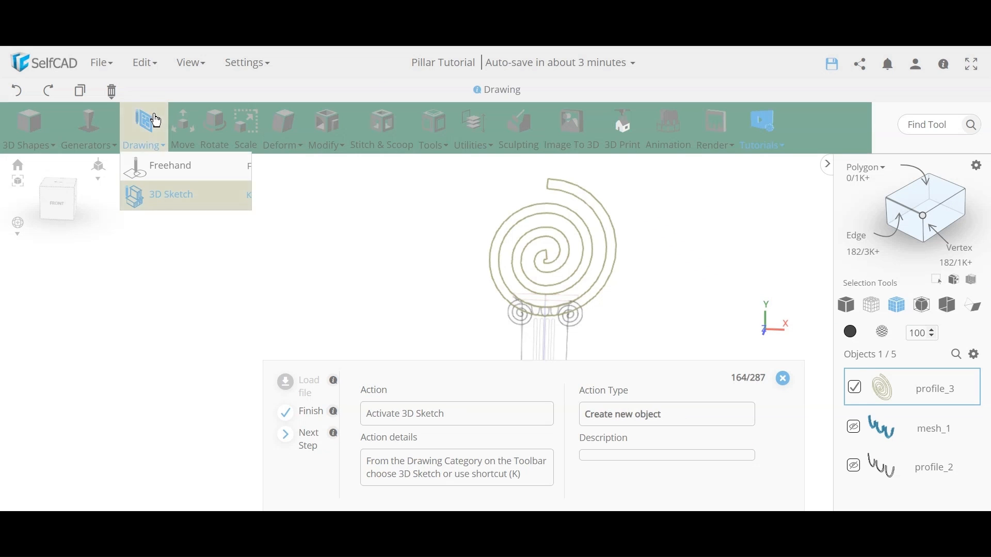
pyautogui.click(170, 197)
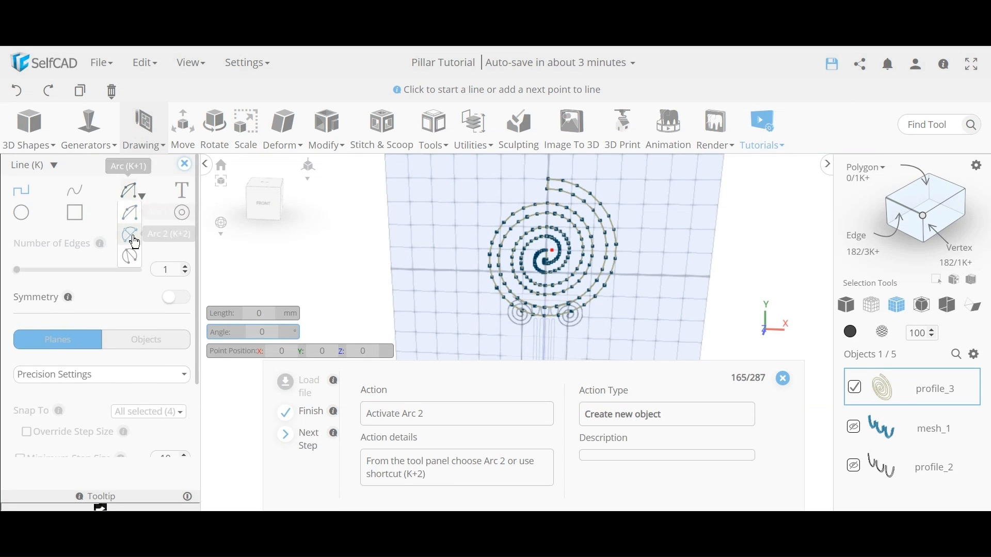
pyautogui.click(133, 237)
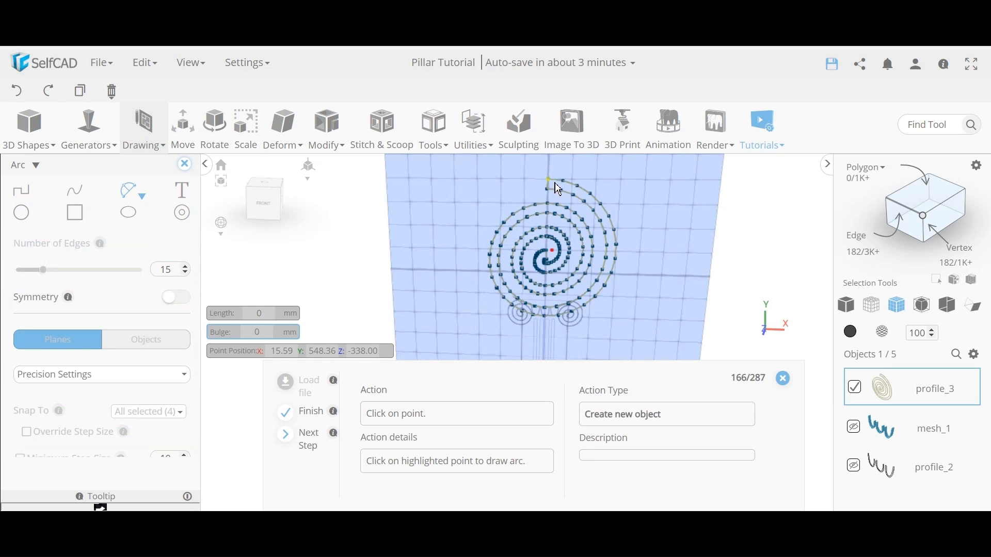
pyautogui.click(551, 180)
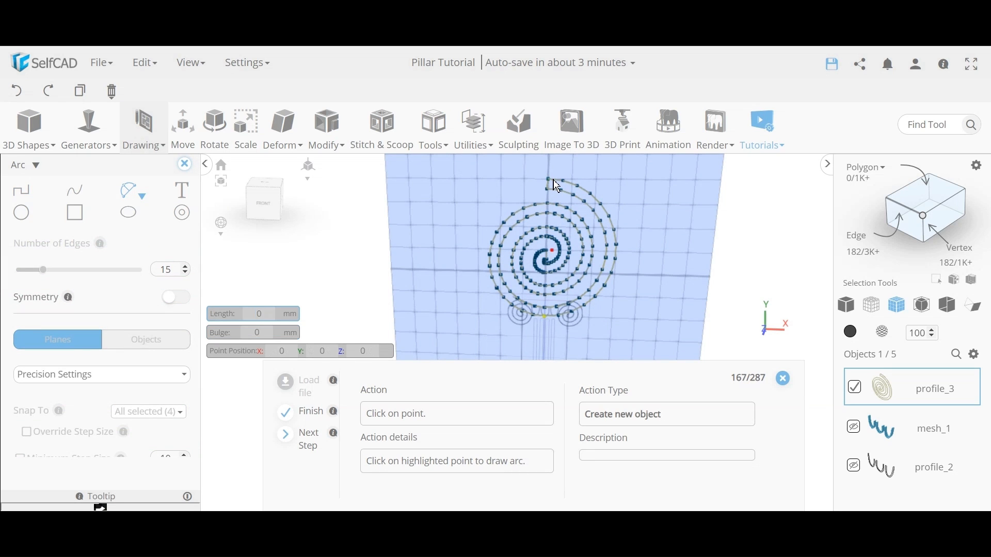
pyautogui.click(545, 317)
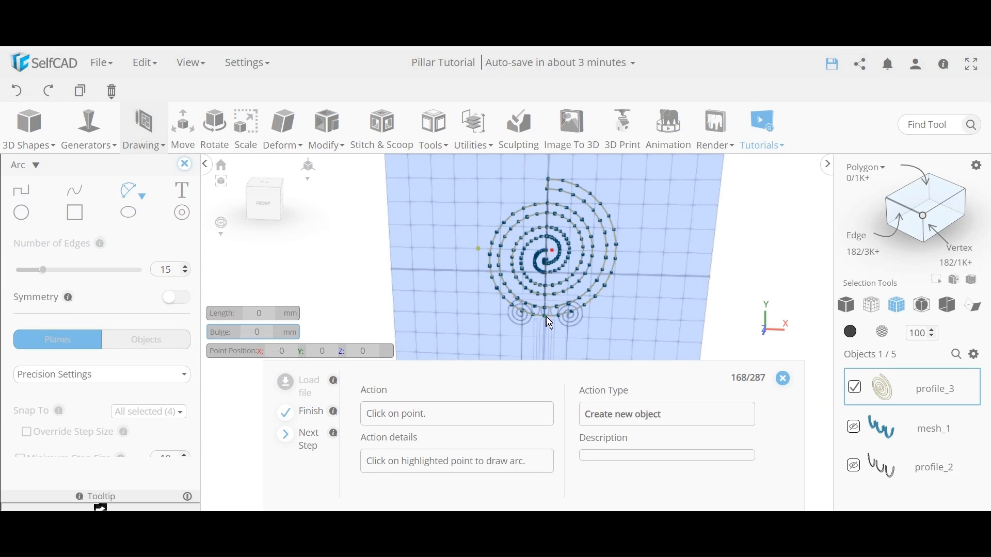
pyautogui.click(480, 250)
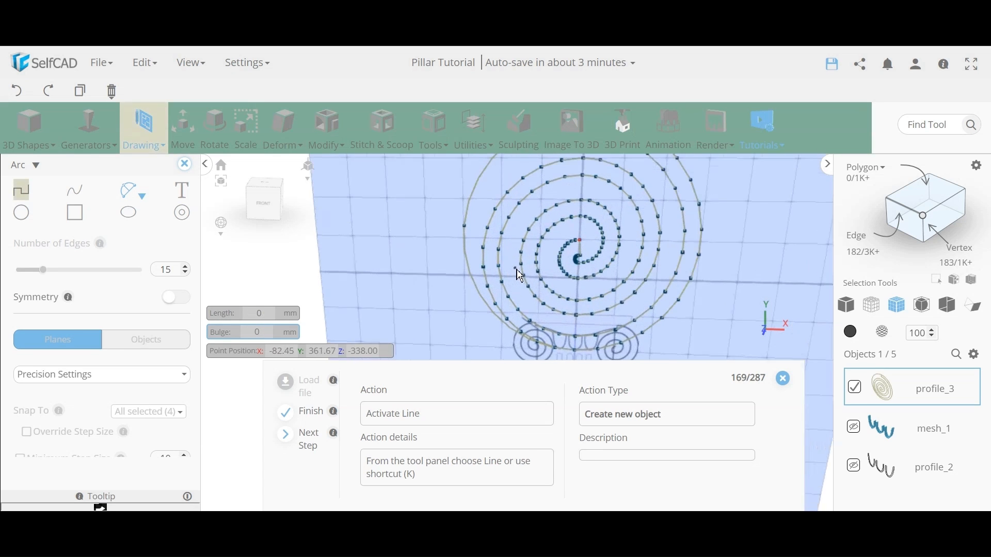
# Draw a line from the outer arc's highlighted lower-left point to the next inner spiral curve, and close the 3D sketch.
pyautogui.scroll(-5, 632, 304)
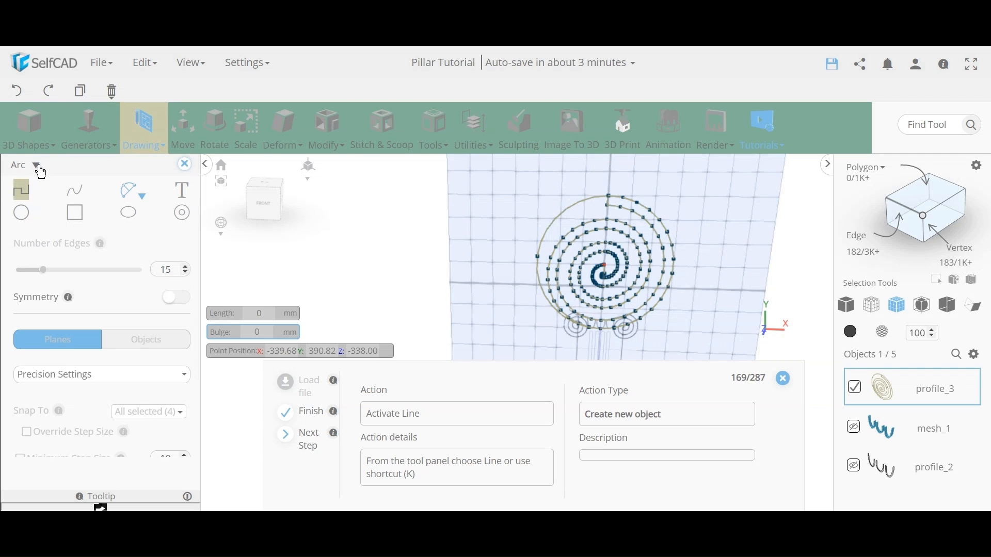
pyautogui.click(17, 195)
pyautogui.scroll(5, 614, 338)
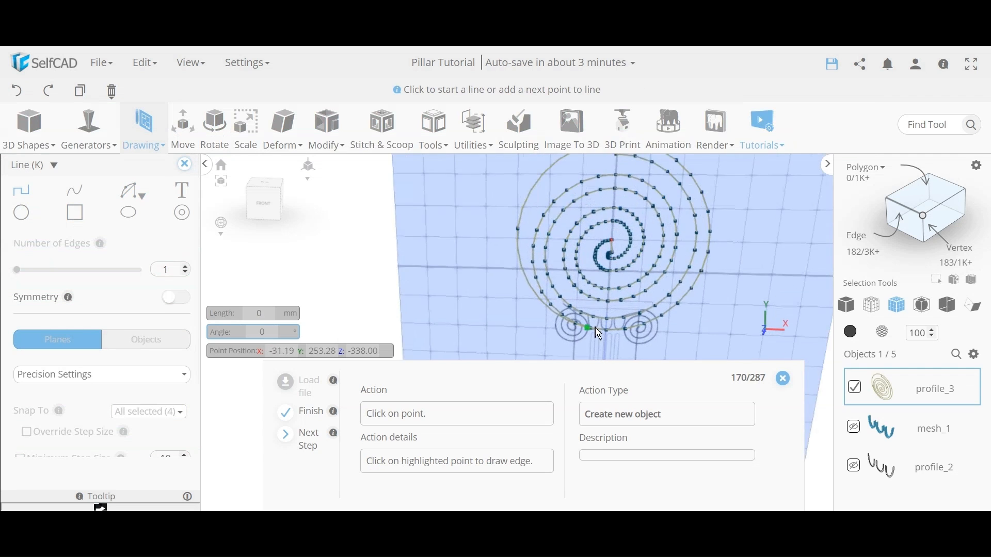
pyautogui.scroll(-4, 606, 339)
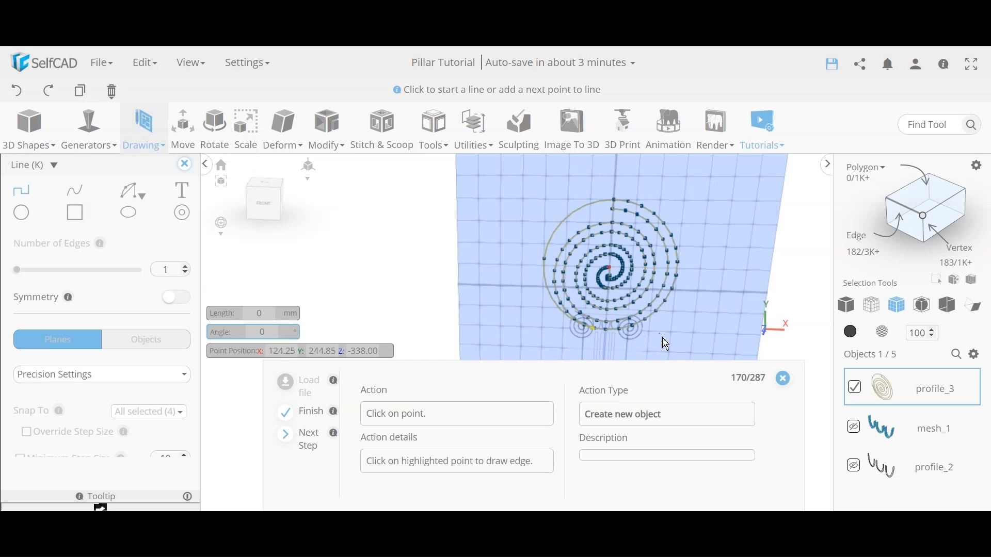
pyautogui.scroll(6, 610, 333)
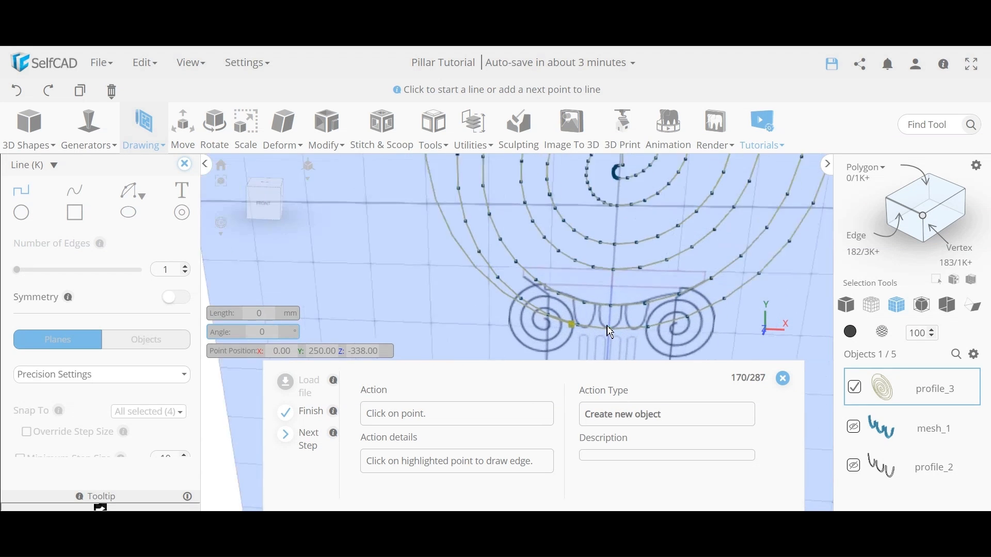
pyautogui.scroll(2, 610, 332)
pyautogui.scroll(5, 542, 335)
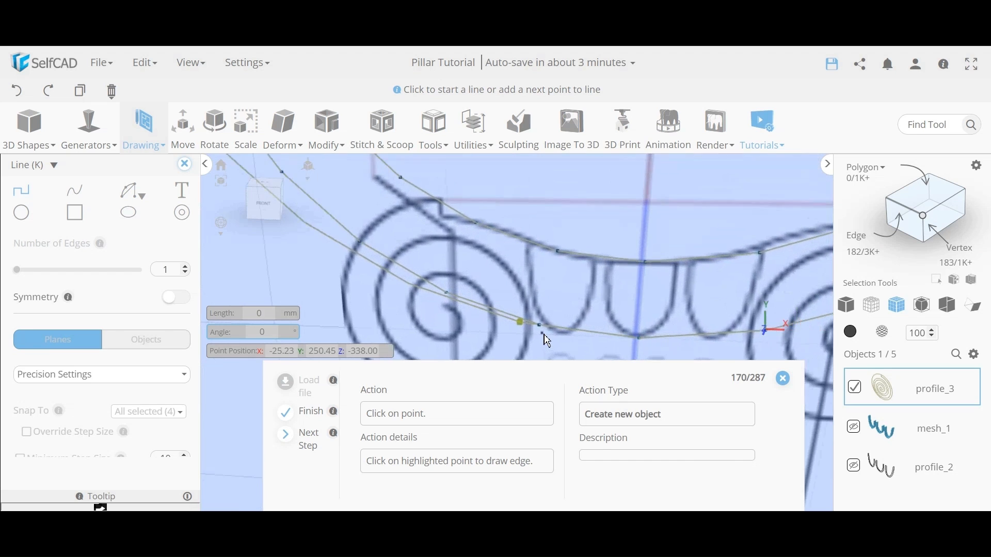
pyautogui.scroll(3, 484, 310)
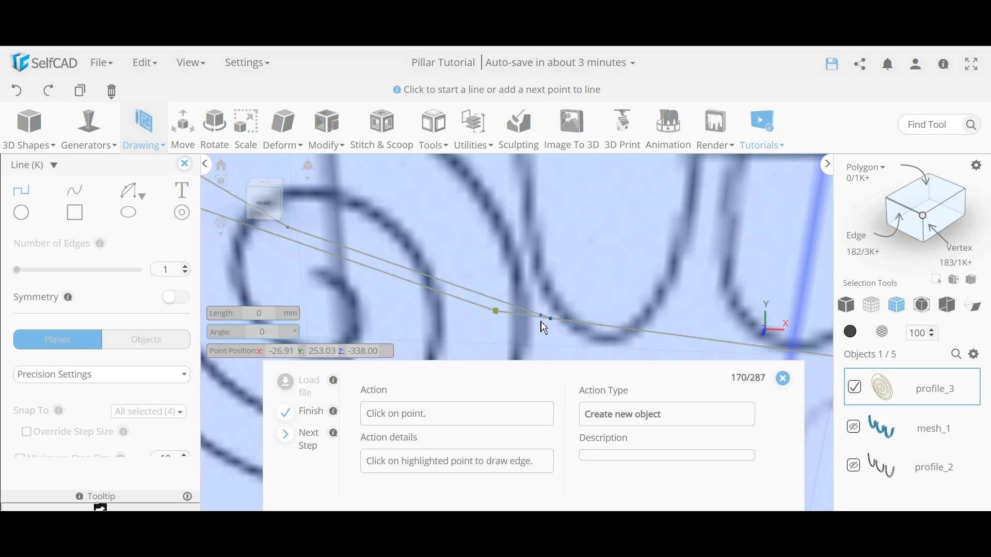
pyautogui.scroll(-10, 542, 323)
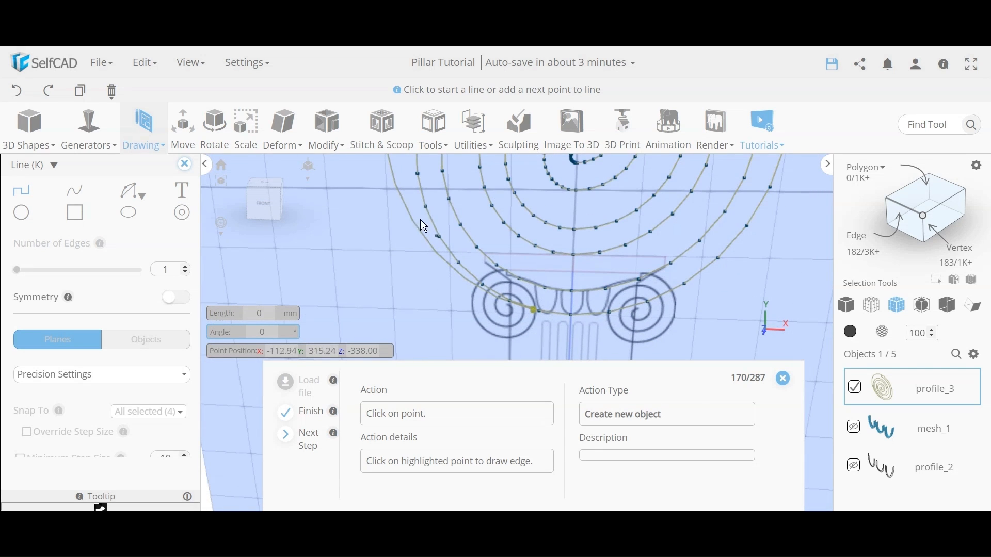
pyautogui.scroll(10, 532, 313)
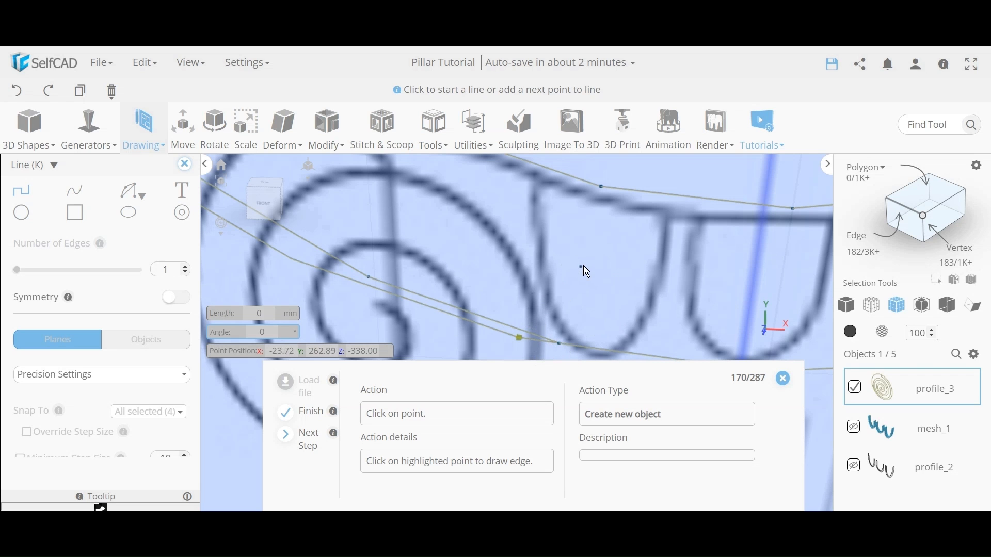
pyautogui.scroll(-5, 582, 266)
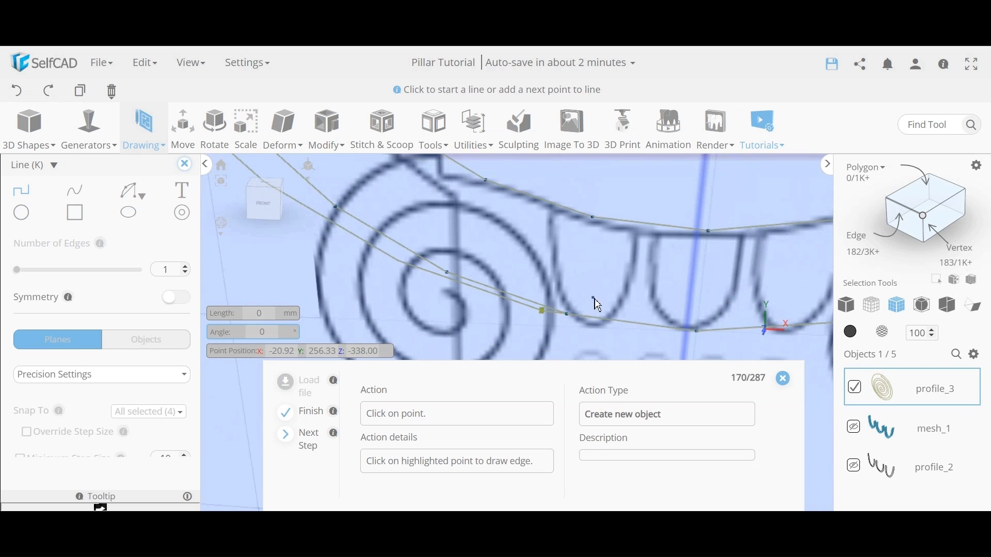
pyautogui.scroll(-8, 597, 306)
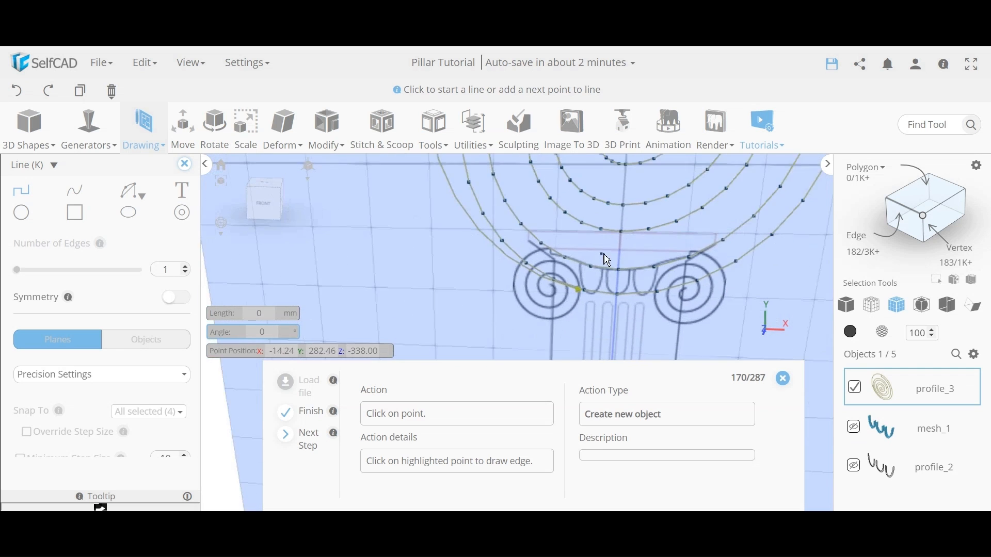
pyautogui.scroll(10, 608, 262)
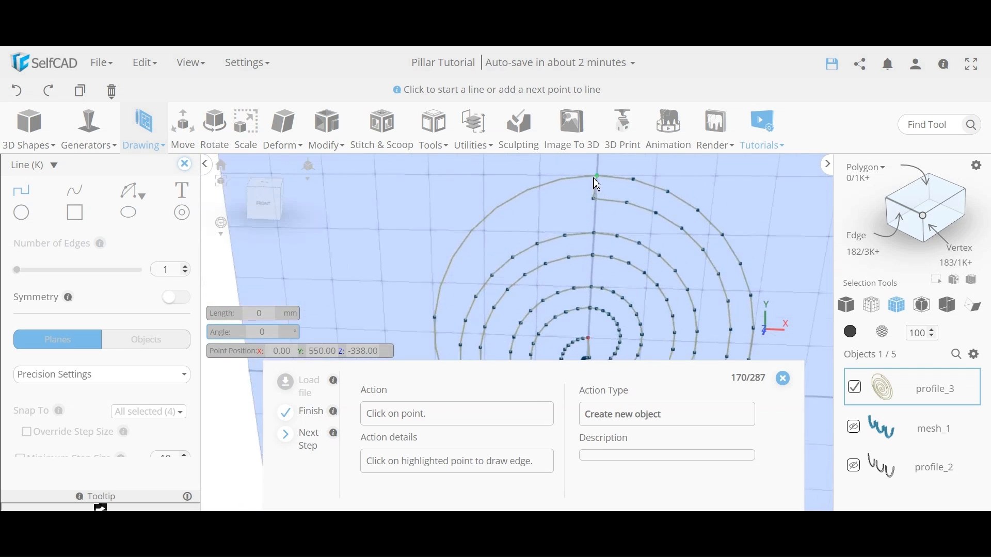
pyautogui.scroll(3, 597, 185)
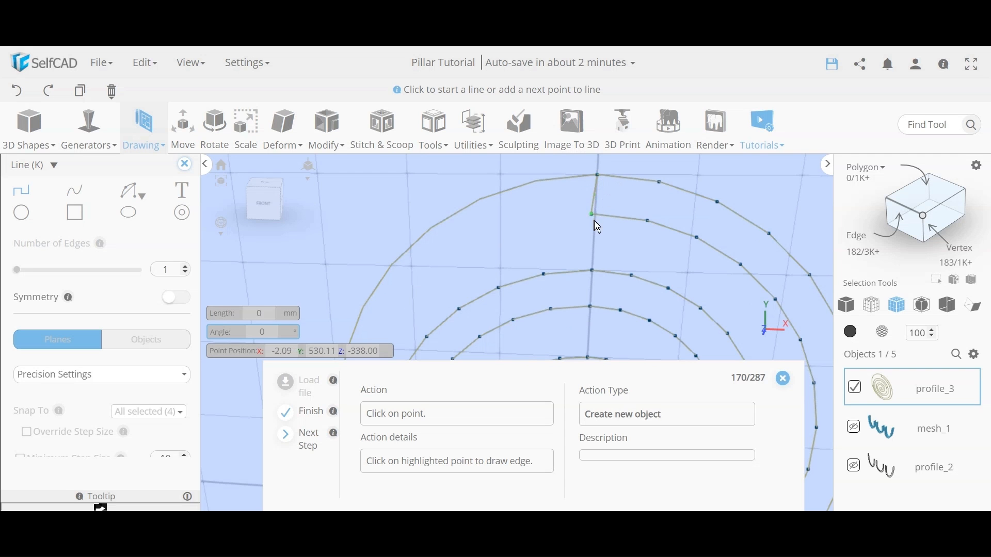
pyautogui.scroll(-10, 601, 195)
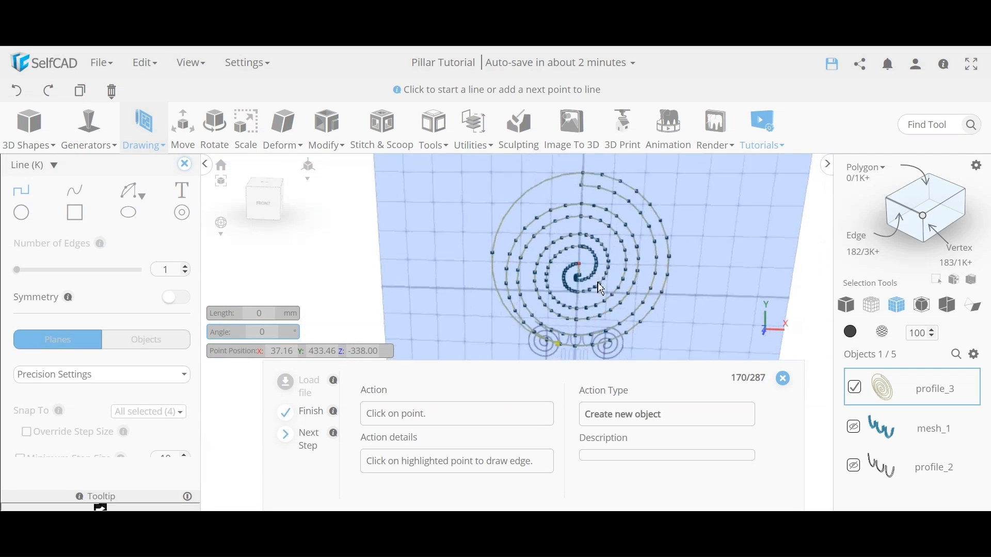
pyautogui.scroll(5, 560, 294)
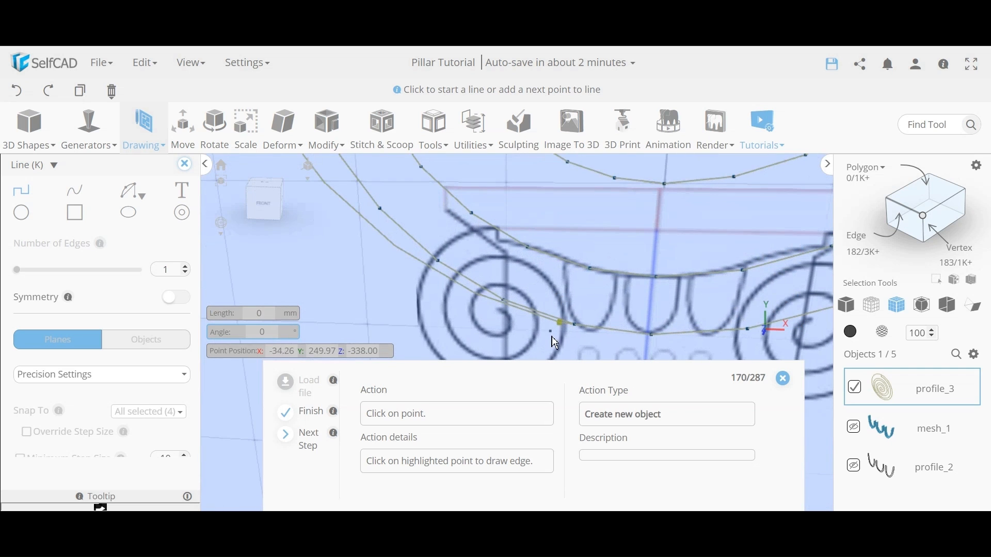
pyautogui.click(565, 326)
pyautogui.click(589, 271)
pyautogui.scroll(5, 599, 271)
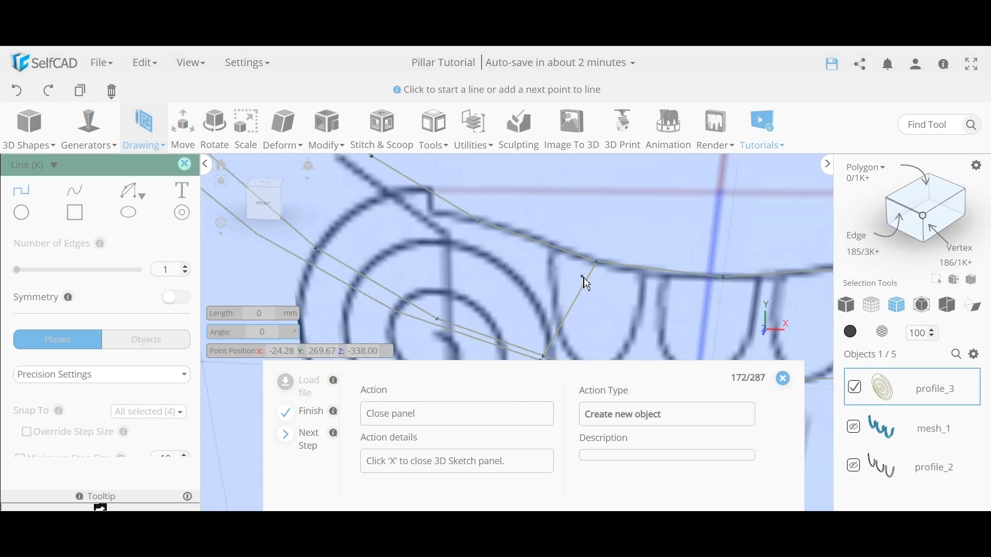
pyautogui.scroll(-4, 593, 314)
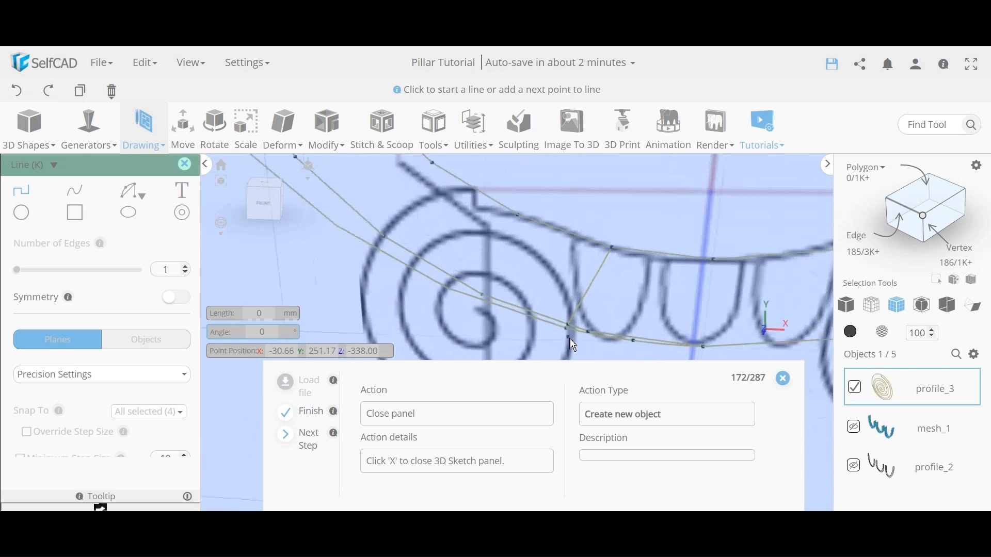
pyautogui.scroll(7, 566, 338)
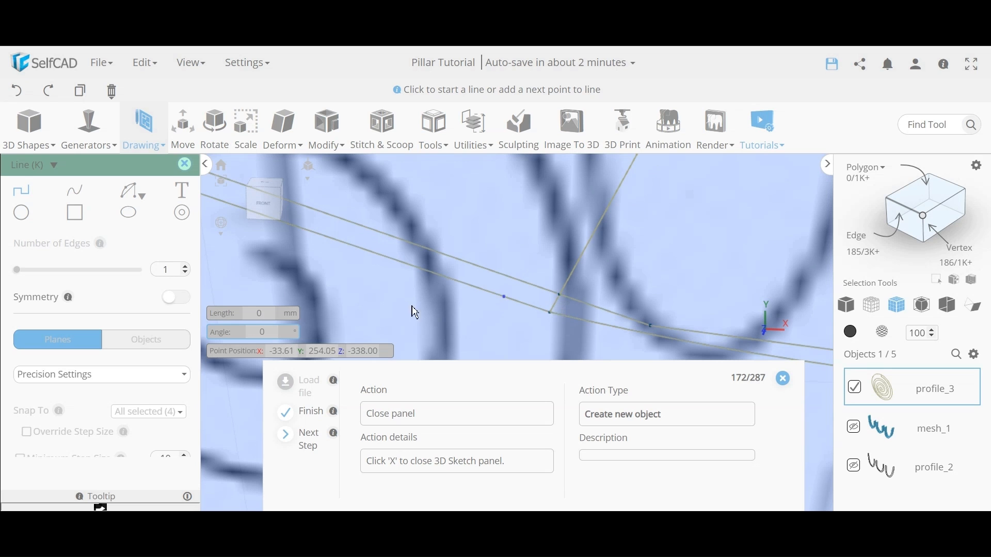
pyautogui.click(187, 166)
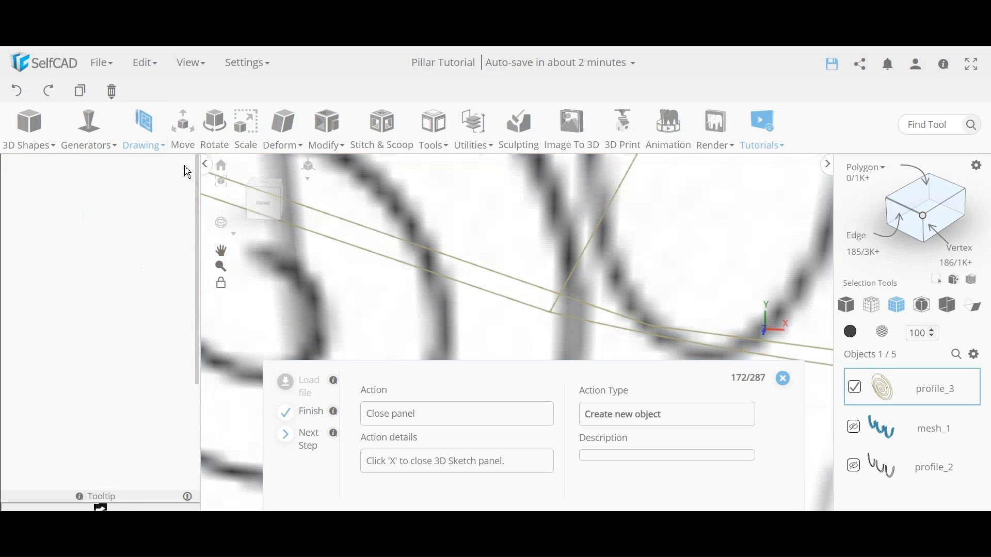
# In edge selection mode, delete the slanted edge rising toward the inner curve and the two highlighted edges along the spiral's bottom.
pyautogui.click(903, 214)
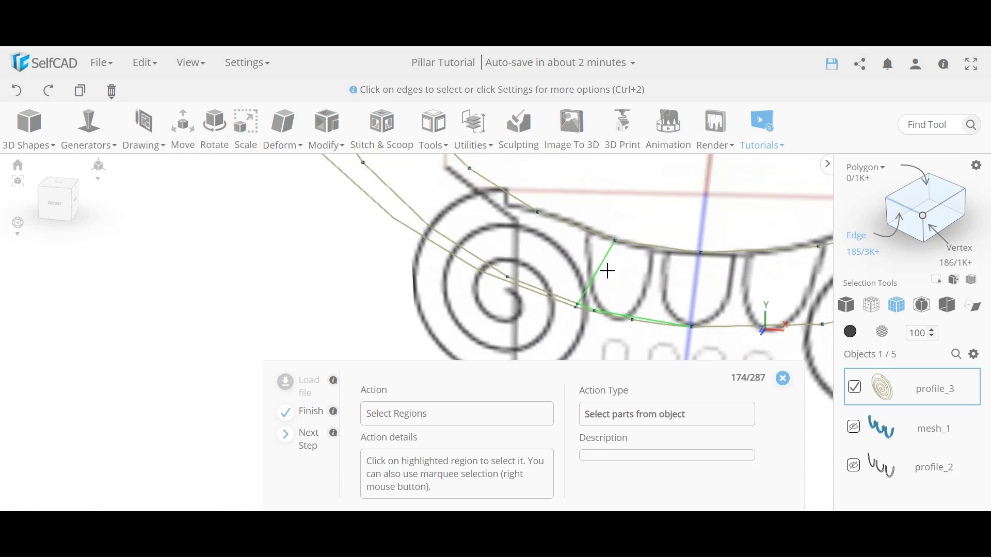
pyautogui.click(594, 264)
pyautogui.scroll(5, 624, 327)
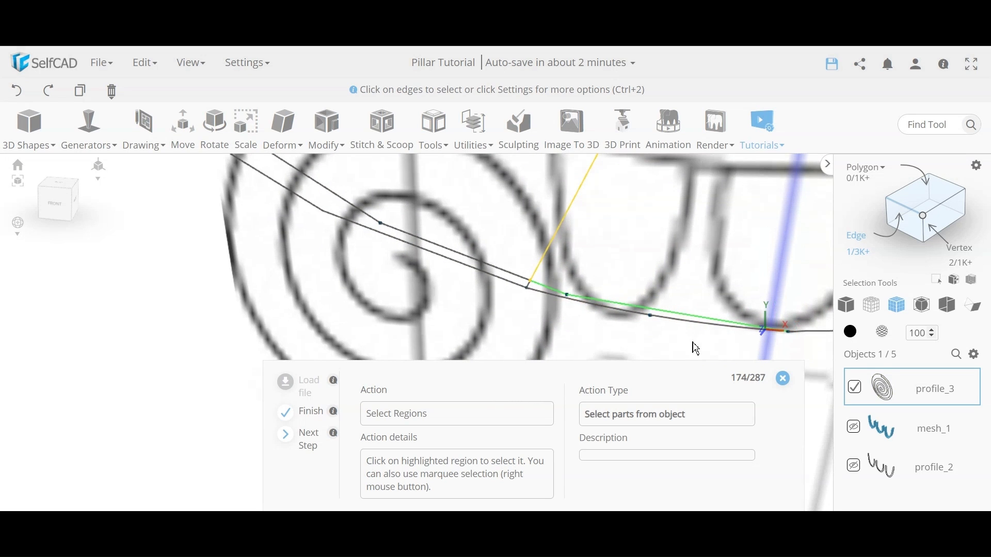
pyautogui.click(671, 311)
pyautogui.click(550, 291)
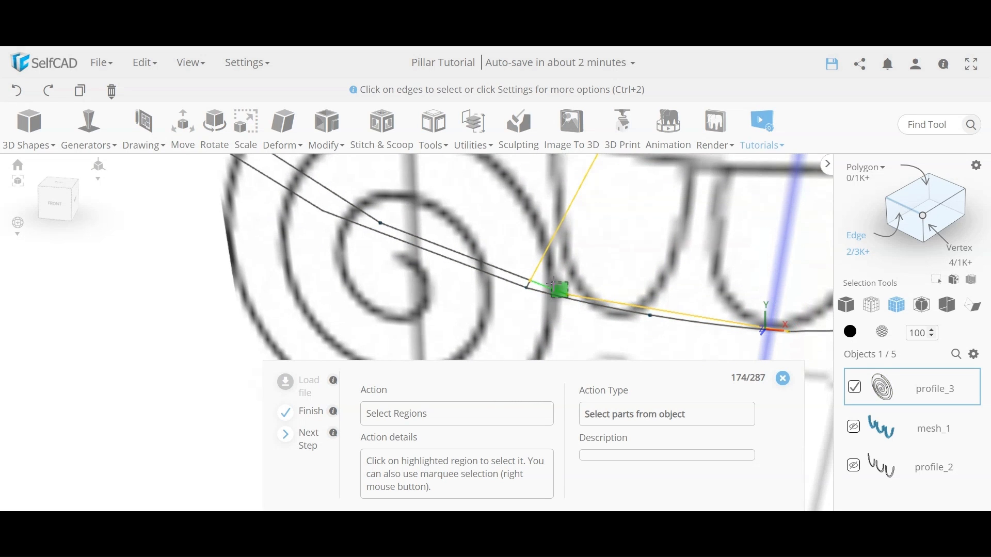
pyautogui.press('Delete')
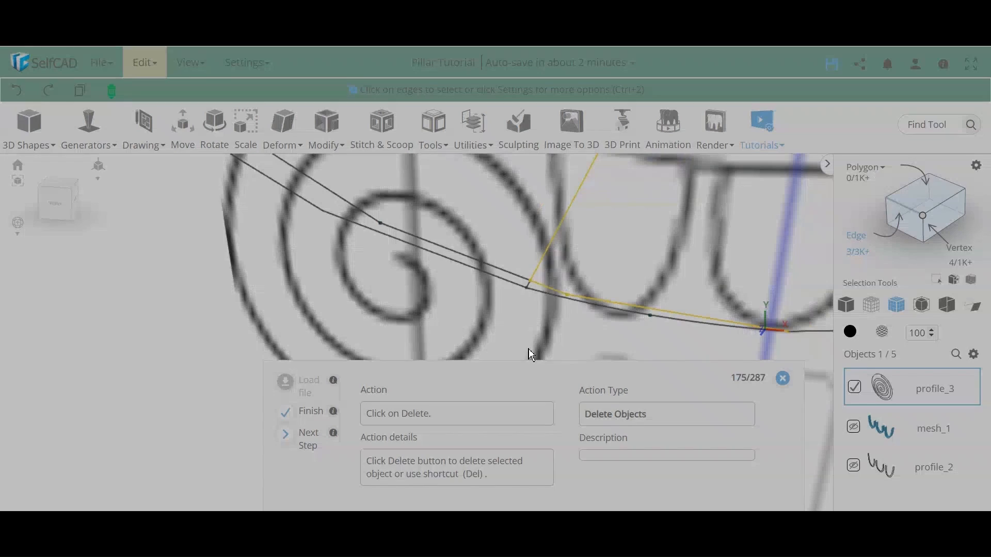
pyautogui.press('Return')
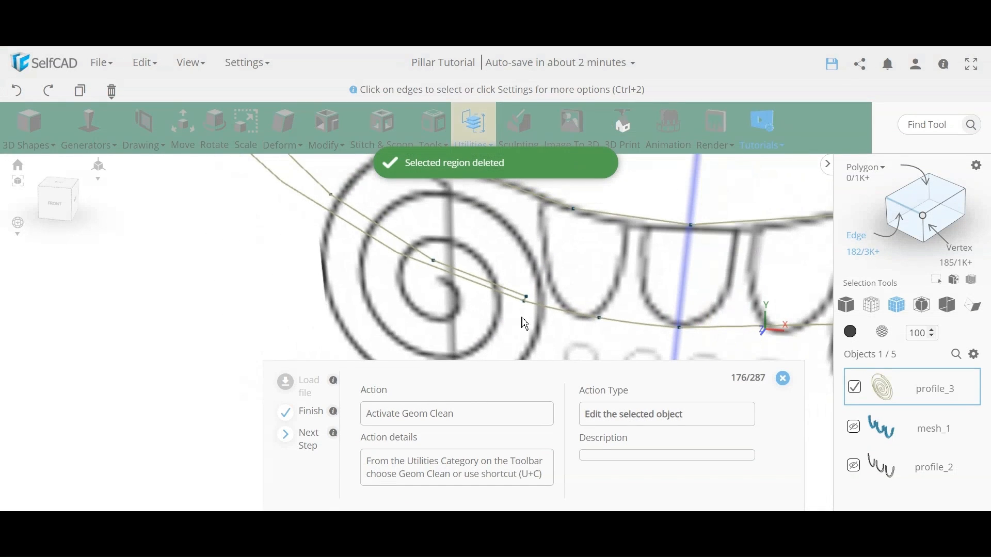
# Apply Geom Clean to the spiral profile with Remove Duplicates off and Remove Loose Edges on.
pyautogui.scroll(5, 529, 312)
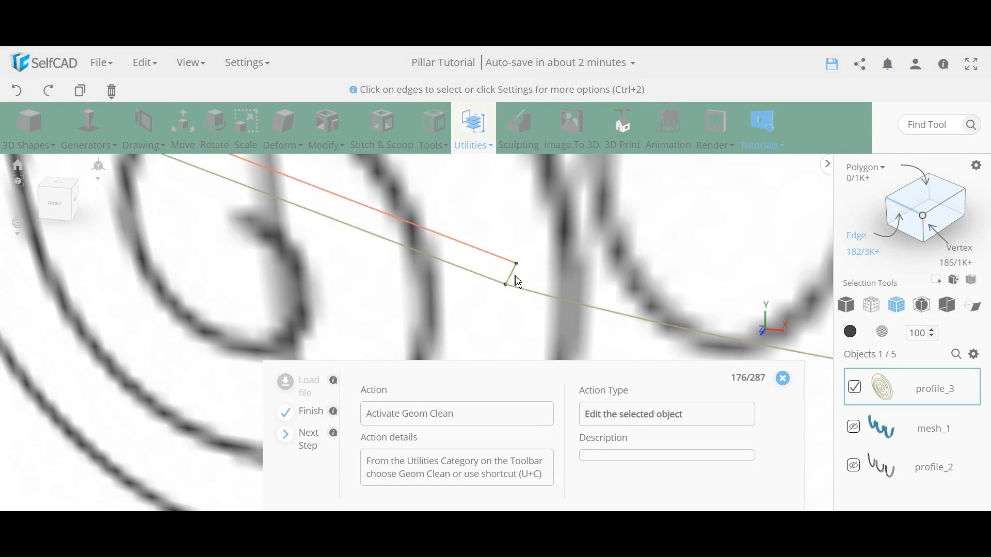
pyautogui.scroll(-10, 630, 293)
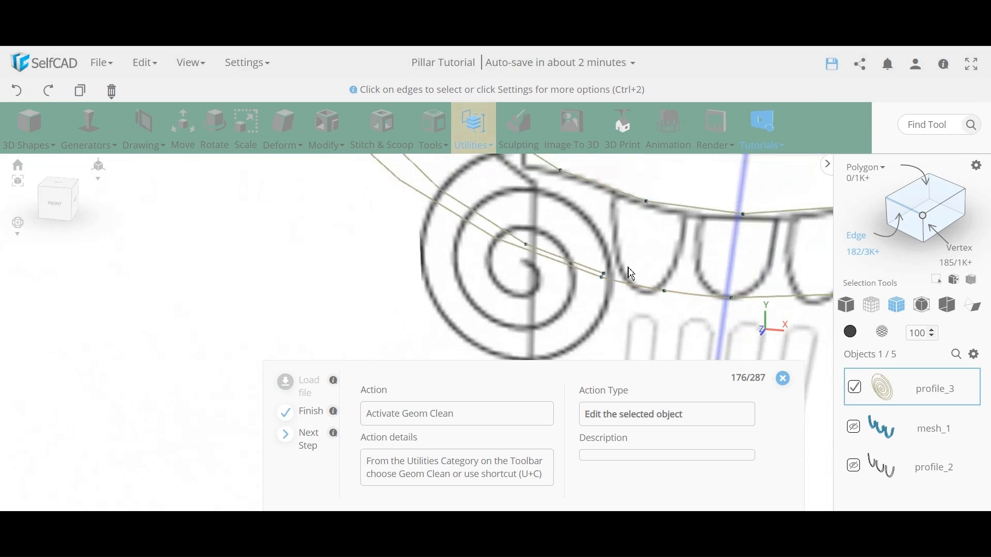
pyautogui.scroll(-8, 640, 278)
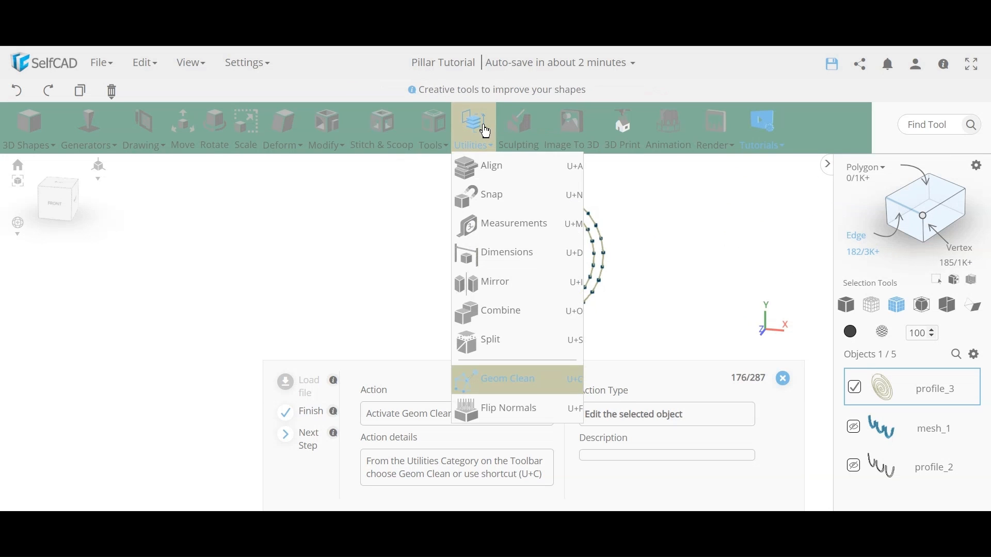
pyautogui.moveTo(465, 123)
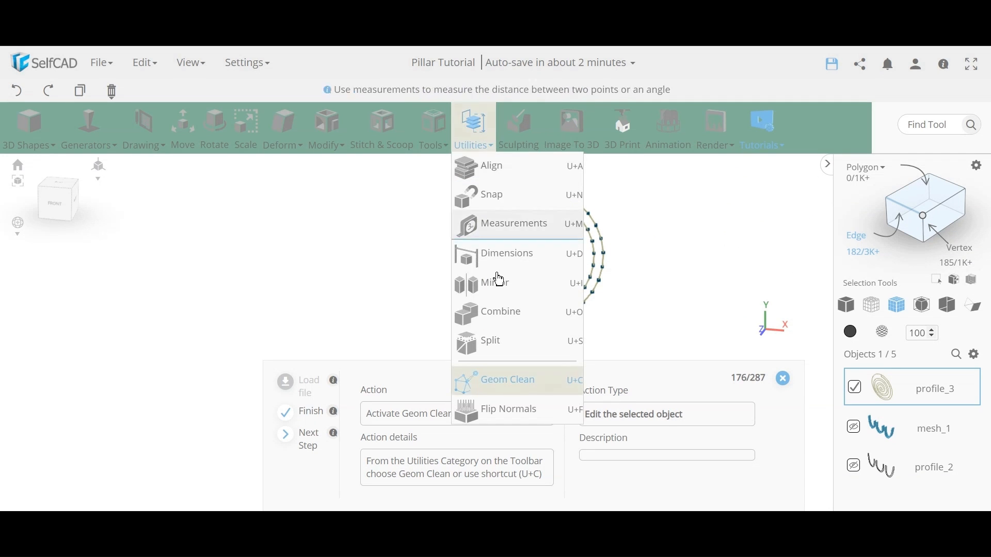
pyautogui.click(528, 390)
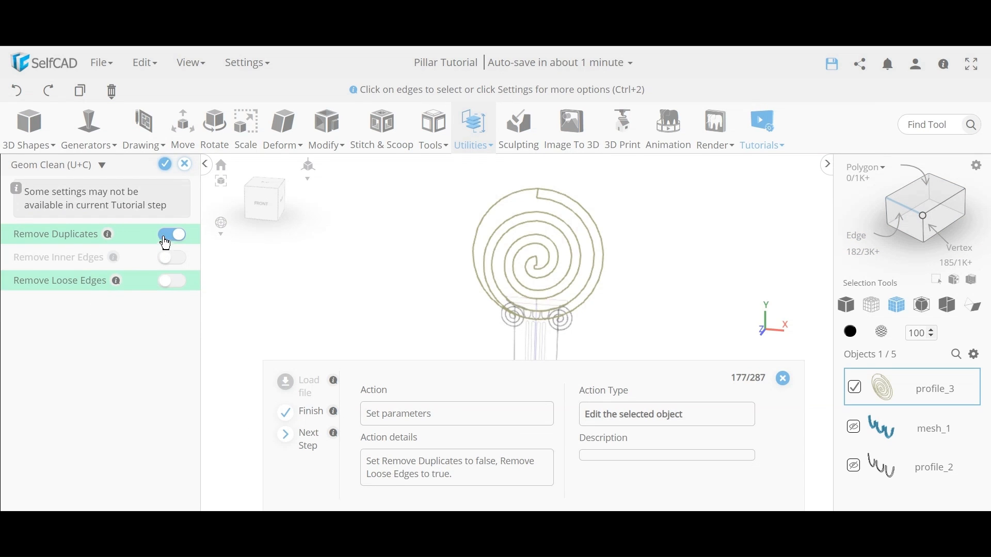
pyautogui.click(176, 288)
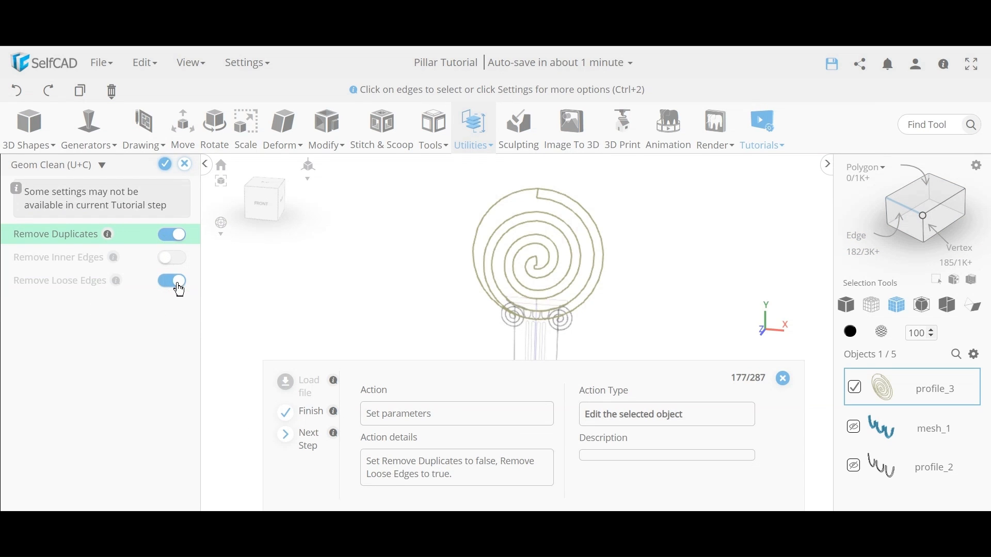
pyautogui.click(164, 237)
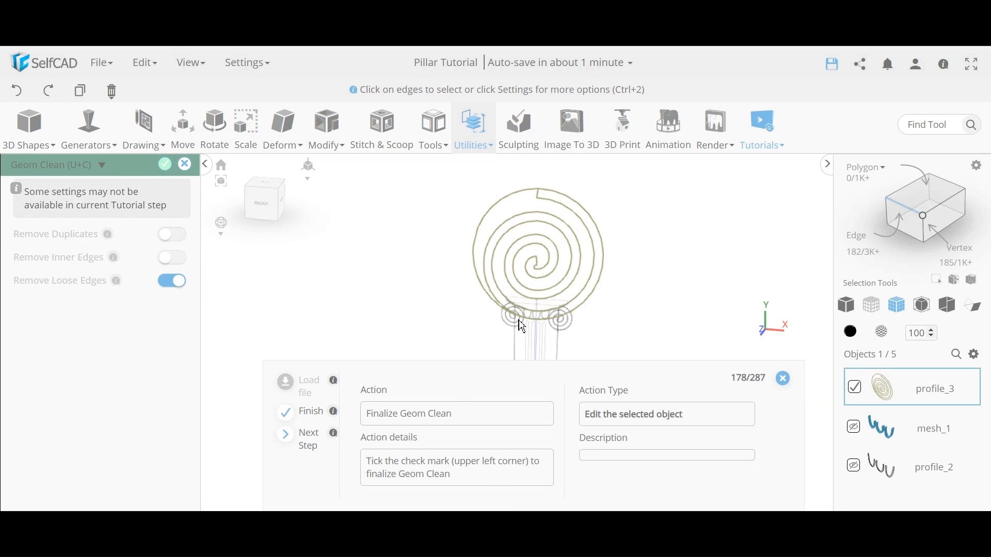
pyautogui.scroll(5, 472, 255)
pyautogui.scroll(5, 588, 287)
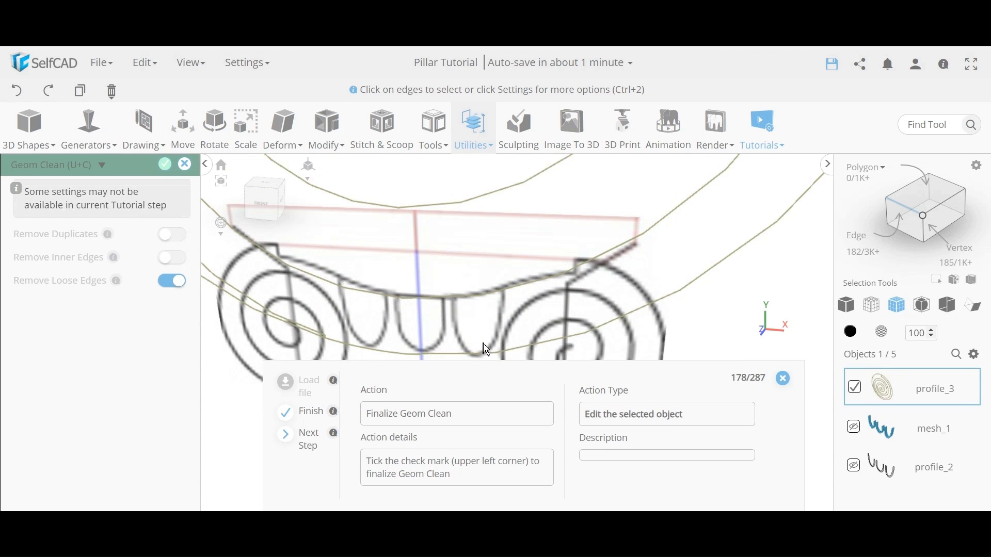
pyautogui.scroll(-3, 508, 336)
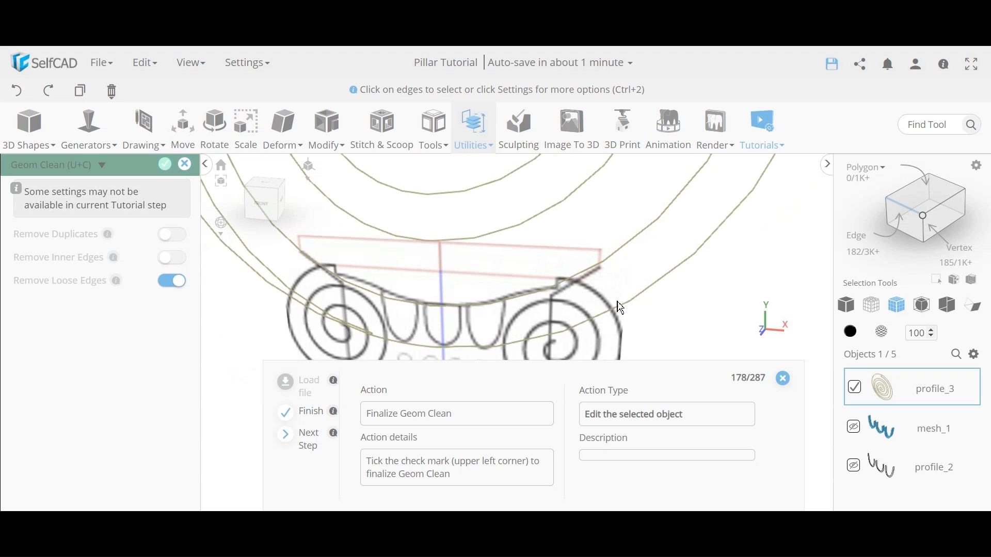
pyautogui.scroll(-5, 556, 335)
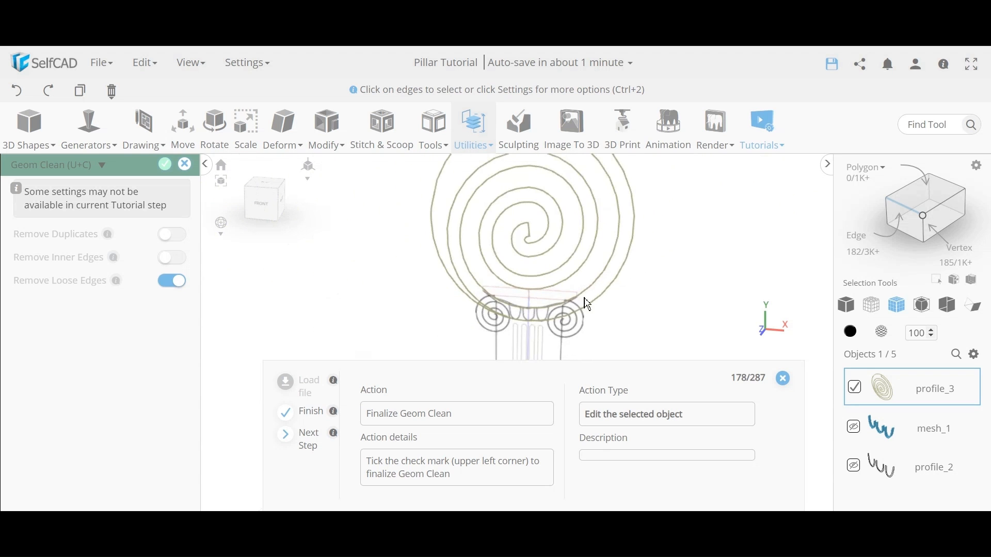
pyautogui.moveTo(591, 247); pyautogui.dragTo(589, 278, button='right')
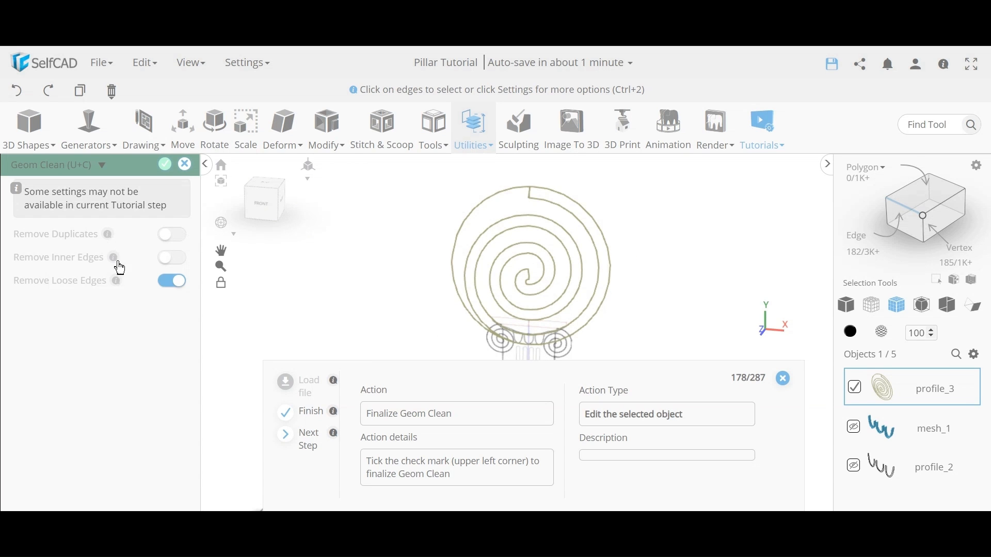
pyautogui.click(169, 168)
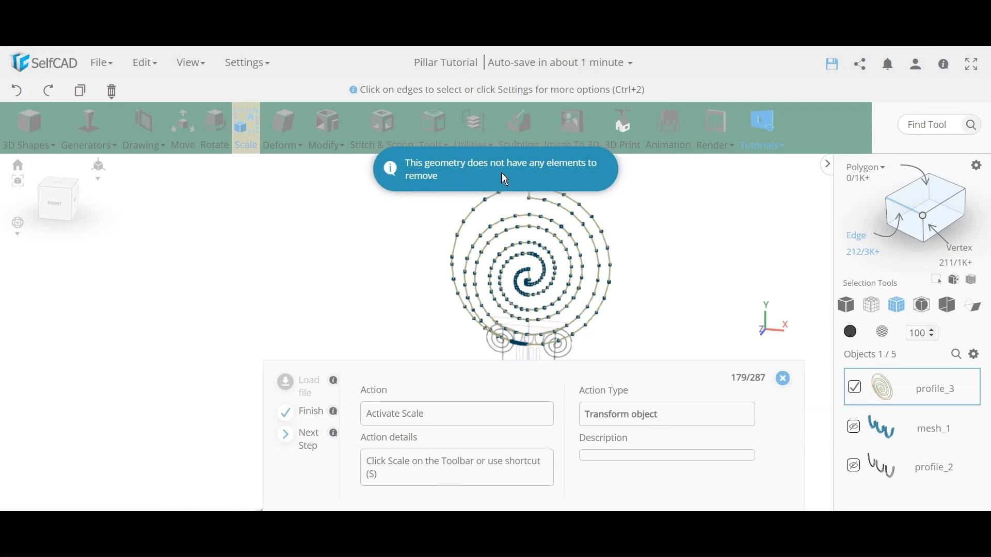
# Scale the spiral profile to an X size of 56 with Keep Proportion enabled.
pyautogui.scroll(5, 511, 341)
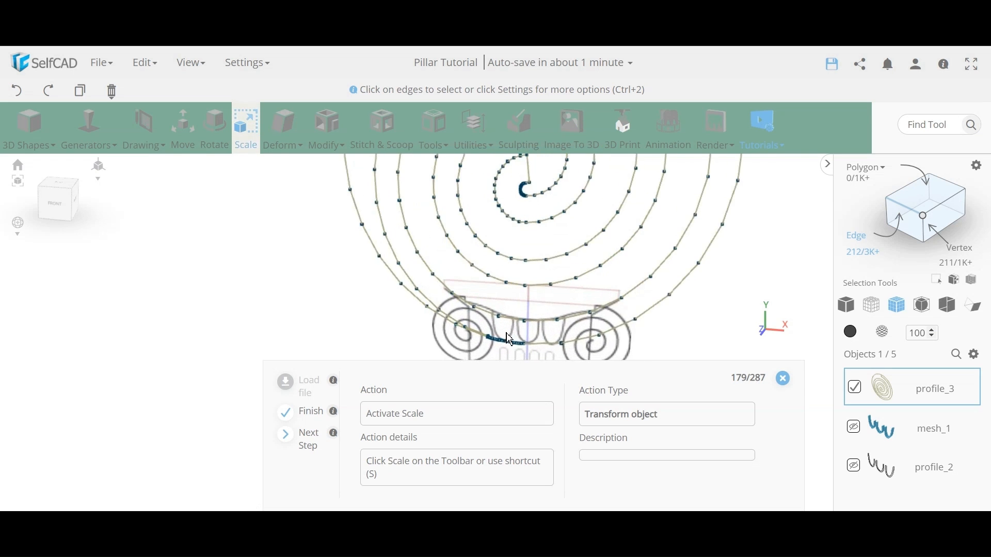
pyautogui.scroll(3, 511, 341)
pyautogui.scroll(-5, 563, 278)
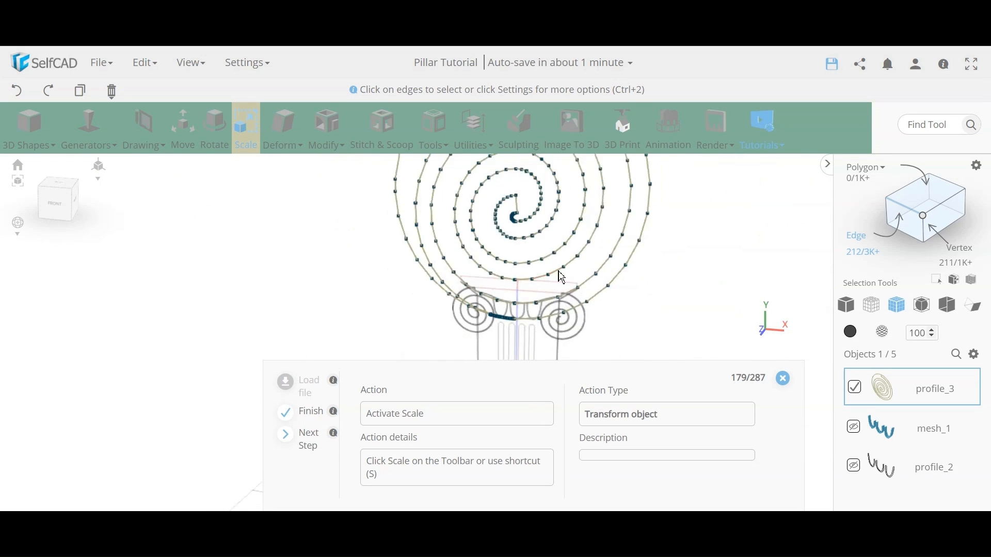
pyautogui.scroll(-3, 562, 279)
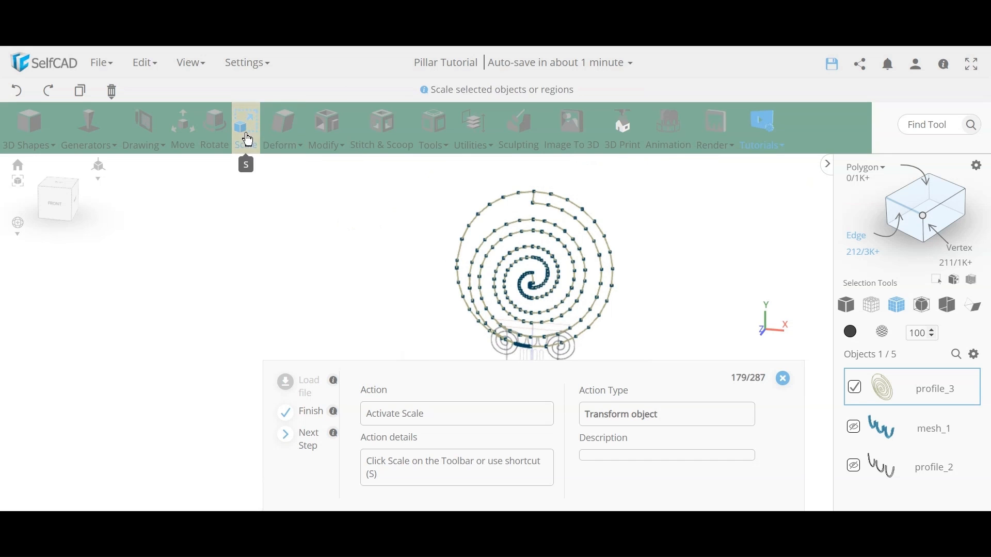
pyautogui.click(247, 132)
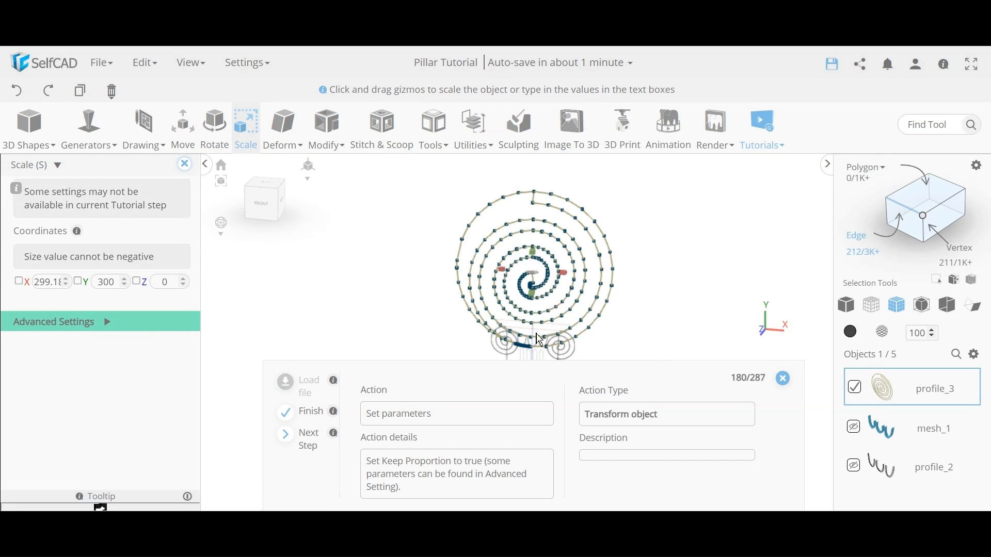
pyautogui.scroll(4, 537, 349)
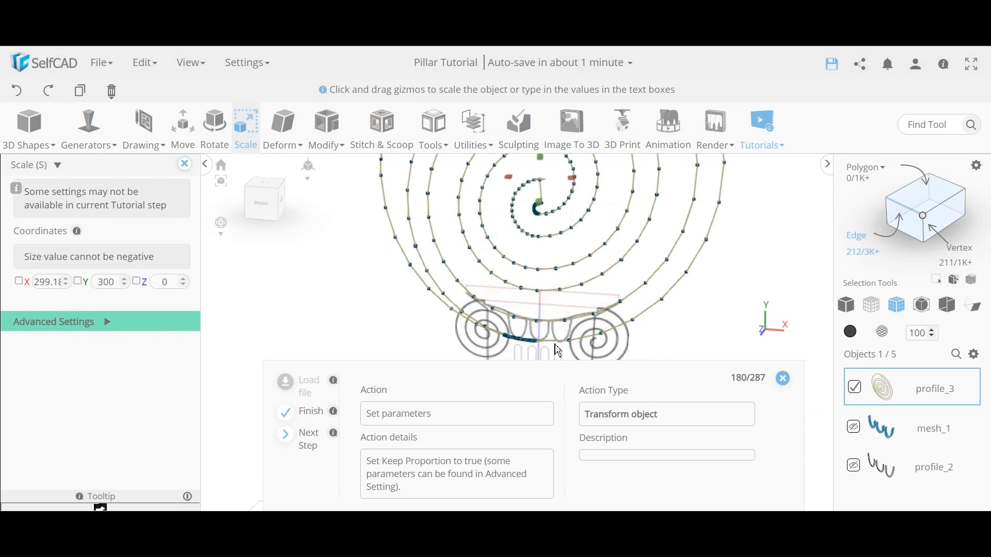
pyautogui.scroll(-5, 589, 335)
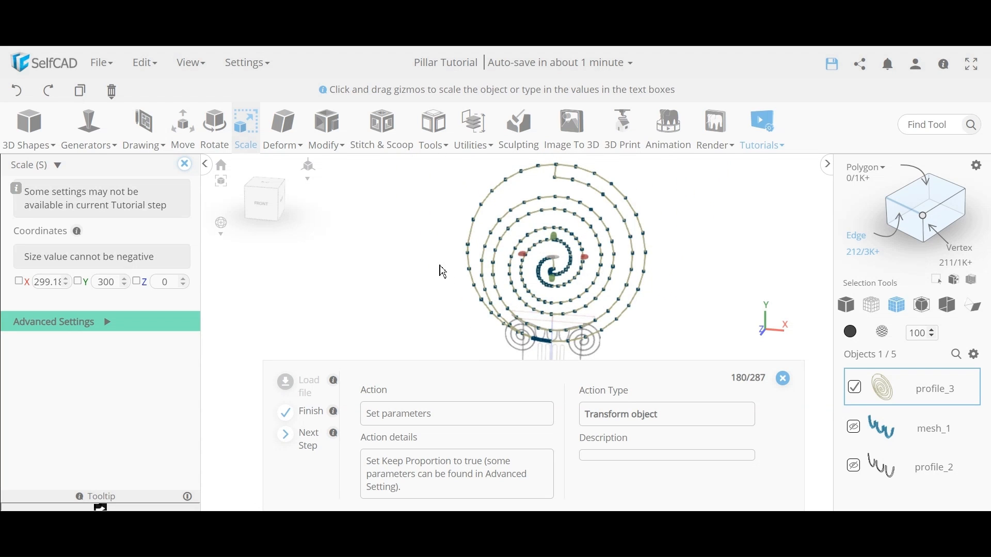
pyautogui.click(108, 324)
pyautogui.click(180, 436)
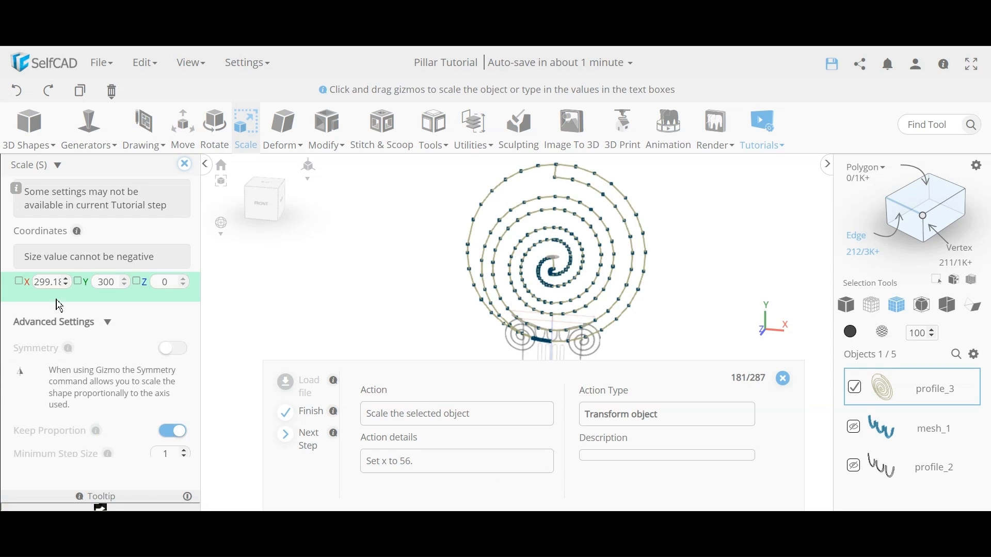
pyautogui.doubleClick(46, 283)
pyautogui.write('56')
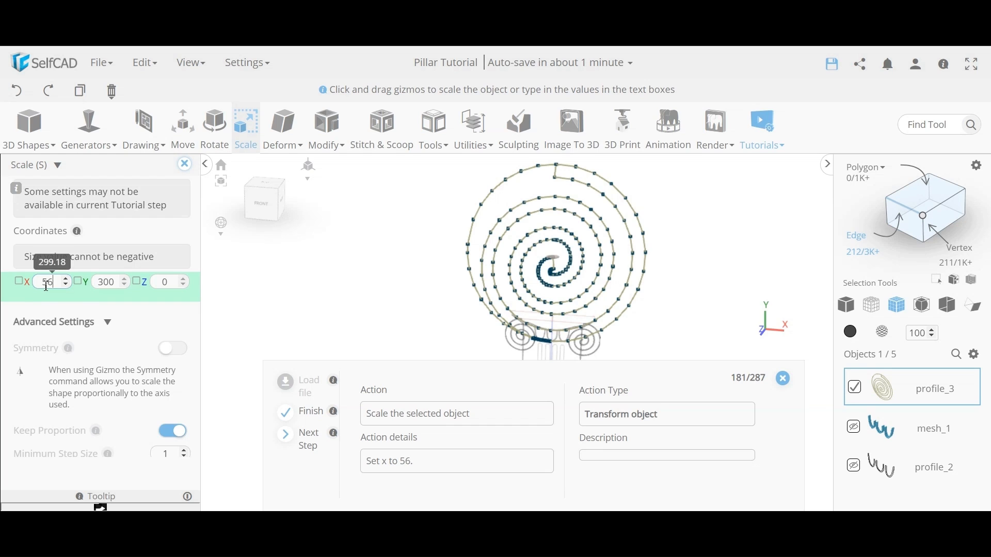
pyautogui.press('Return')
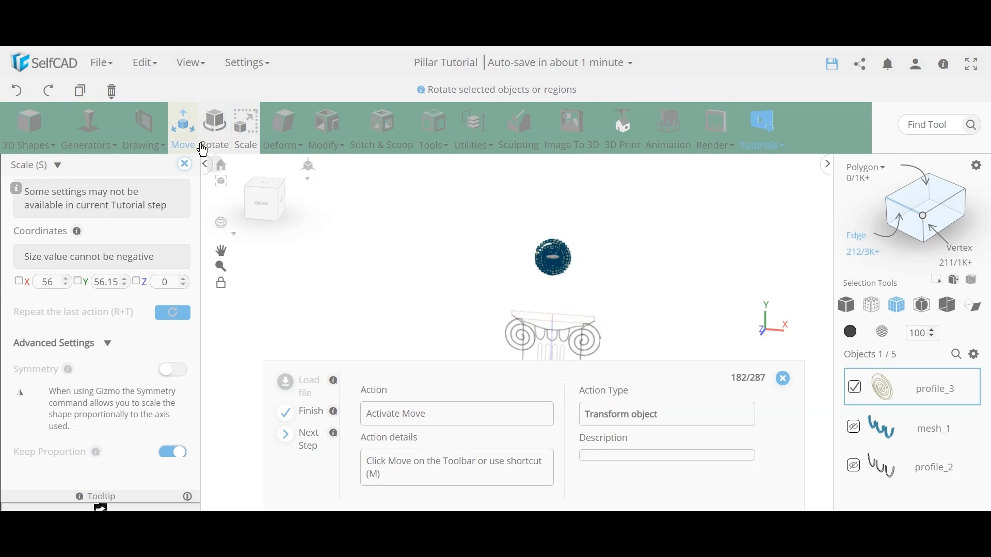
# Move the scaled spiral profile to X 59 and Y 226 over the reference's right volute, and close the Move tool.
pyautogui.click(186, 138)
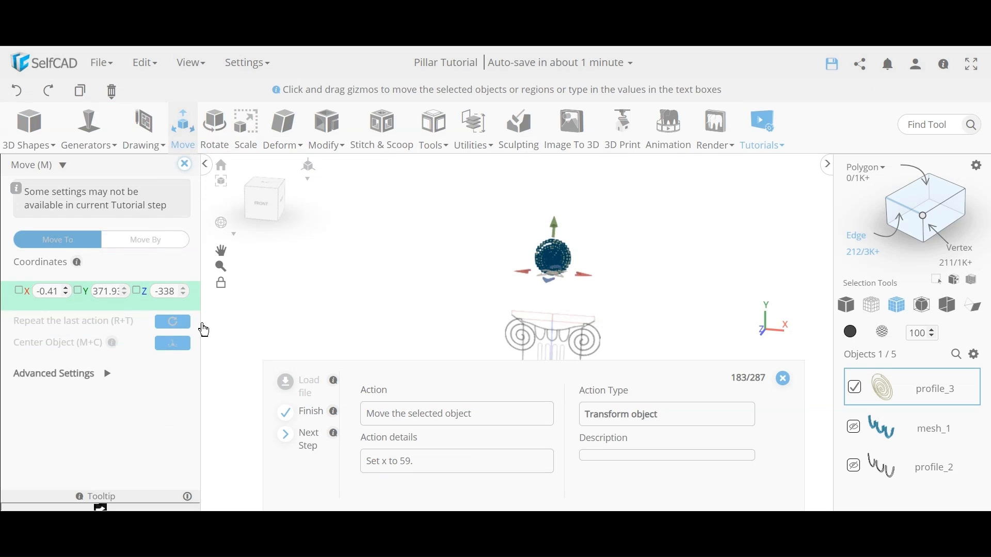
pyautogui.click(52, 295)
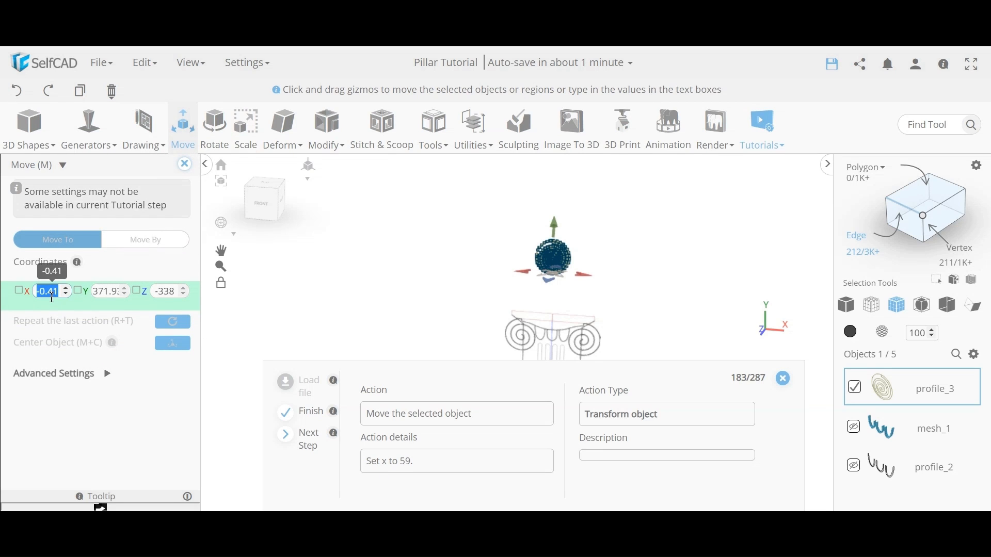
pyautogui.write('59')
pyautogui.press('Return')
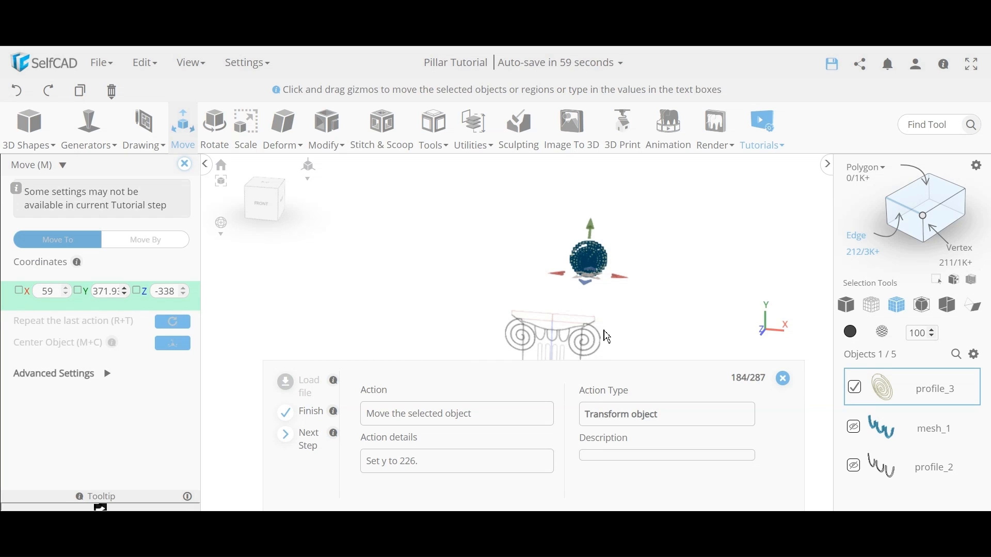
pyautogui.click(104, 299)
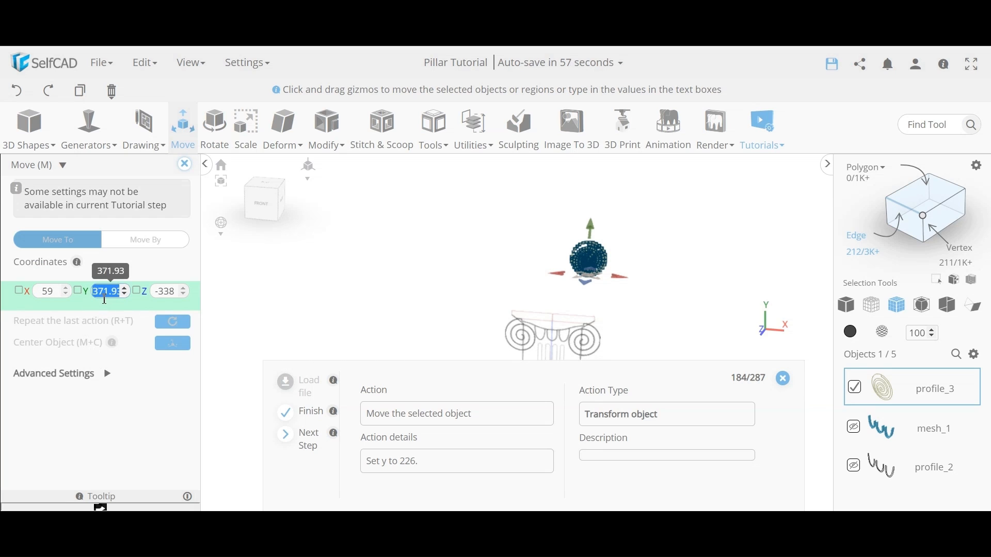
pyautogui.write('226')
pyautogui.press('Return')
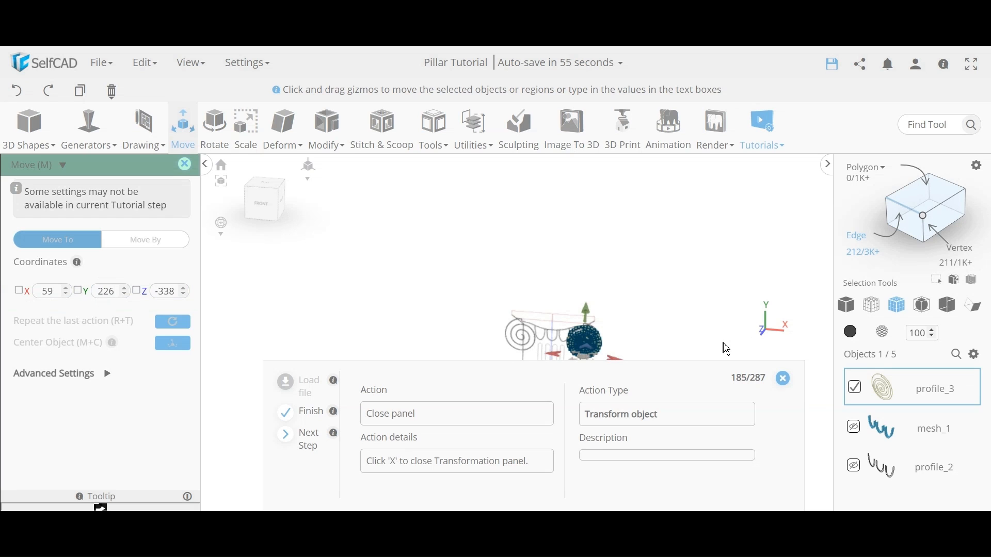
pyautogui.click(185, 165)
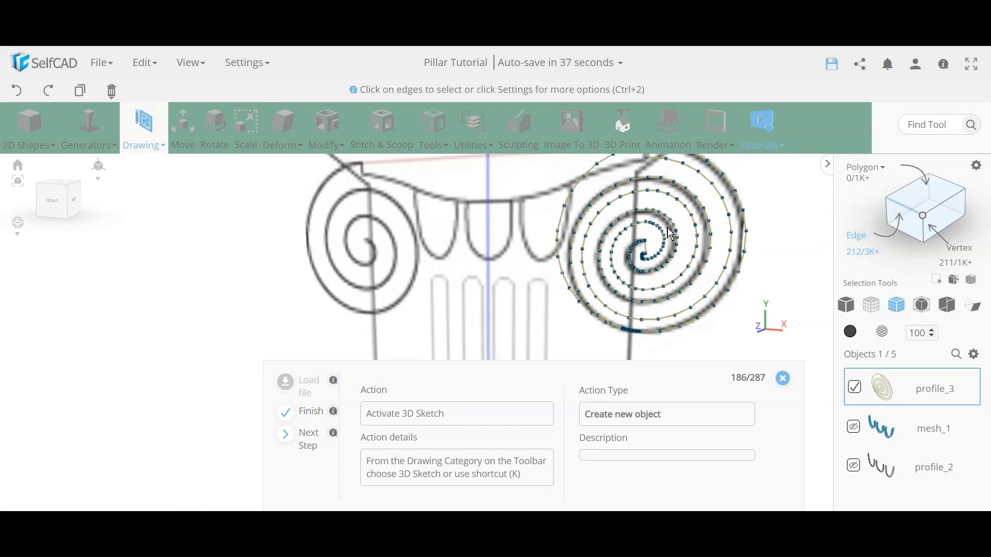
# Start a 3D Sketch and draw a line from the right spiral's top point horizontally to X 0 on the capital's centre.
pyautogui.click(145, 144)
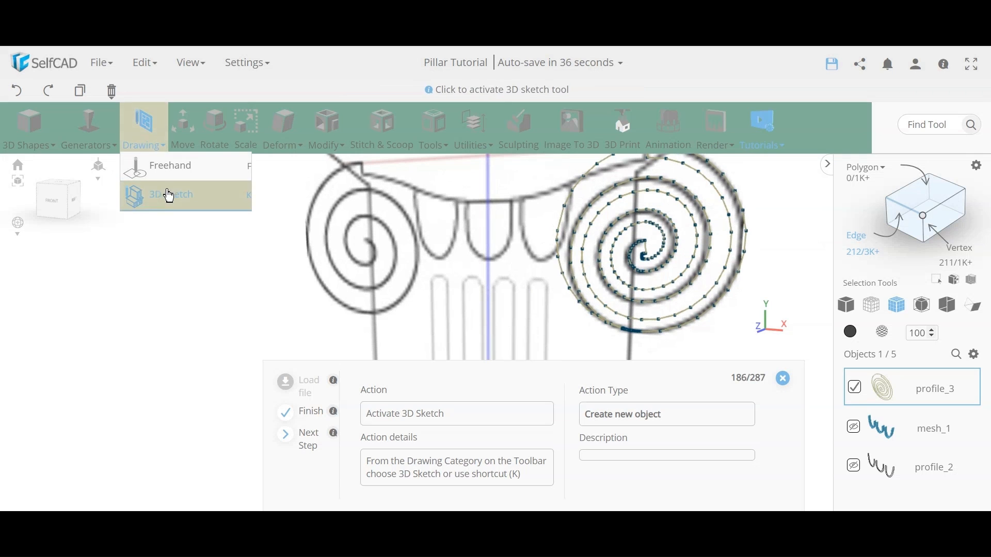
pyautogui.click(202, 209)
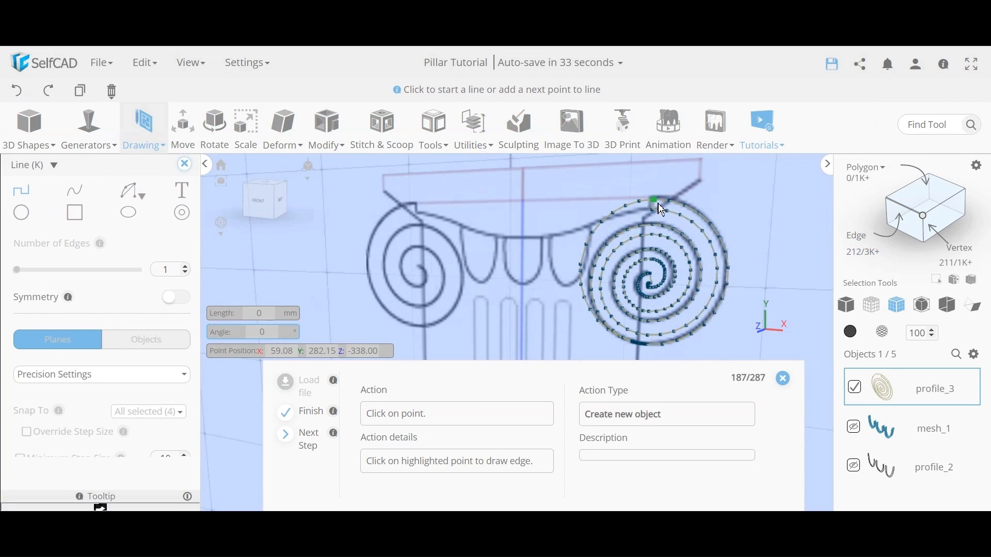
pyautogui.click(658, 204)
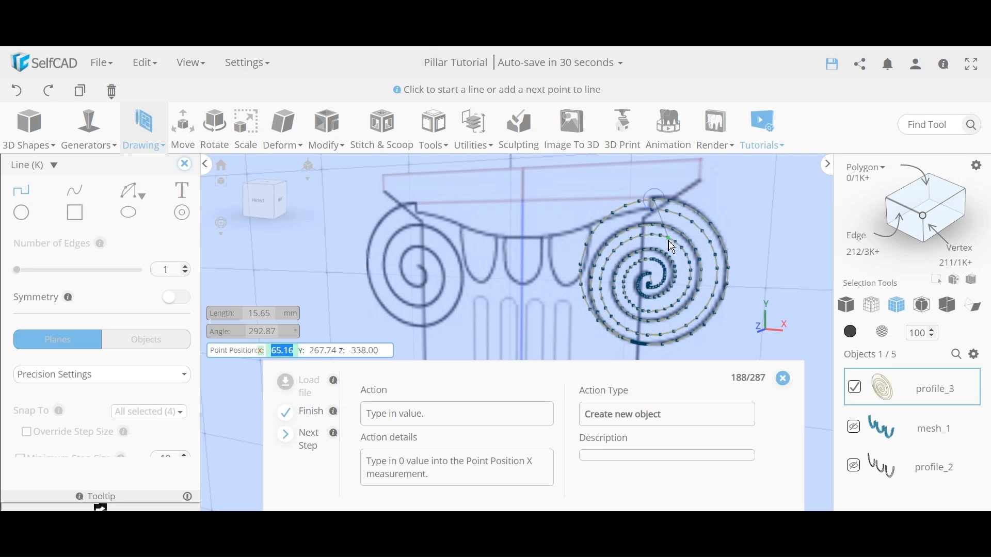
pyautogui.write('0')
pyautogui.press('Return')
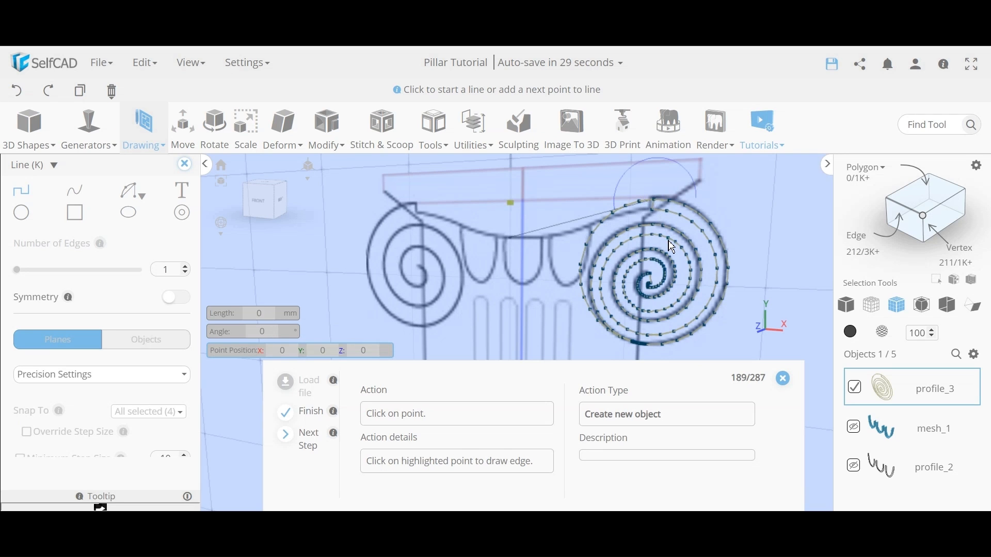
pyautogui.click(511, 206)
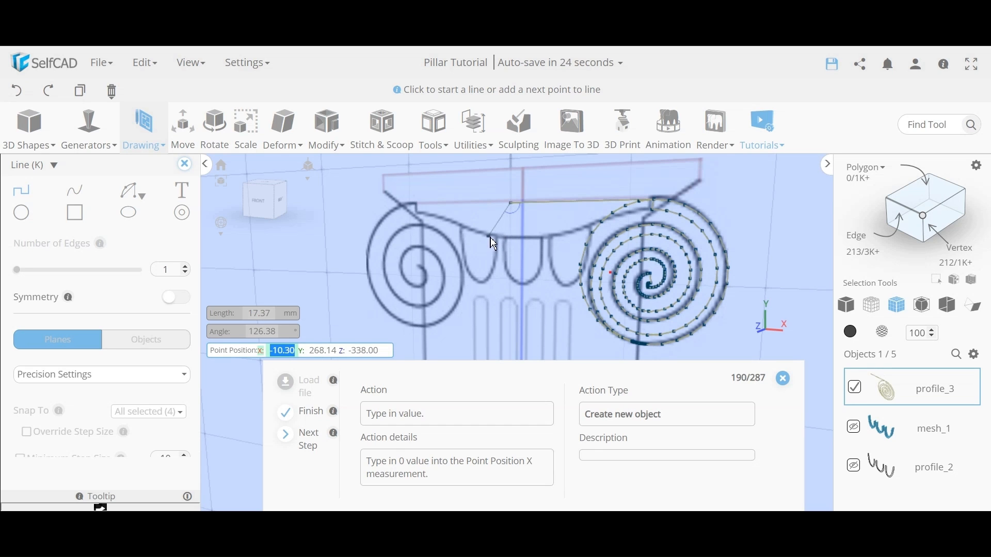
# Continue the line straight down at X 0 to the highlighted point on the reference's lower curve.
pyautogui.scroll(-3, 494, 244)
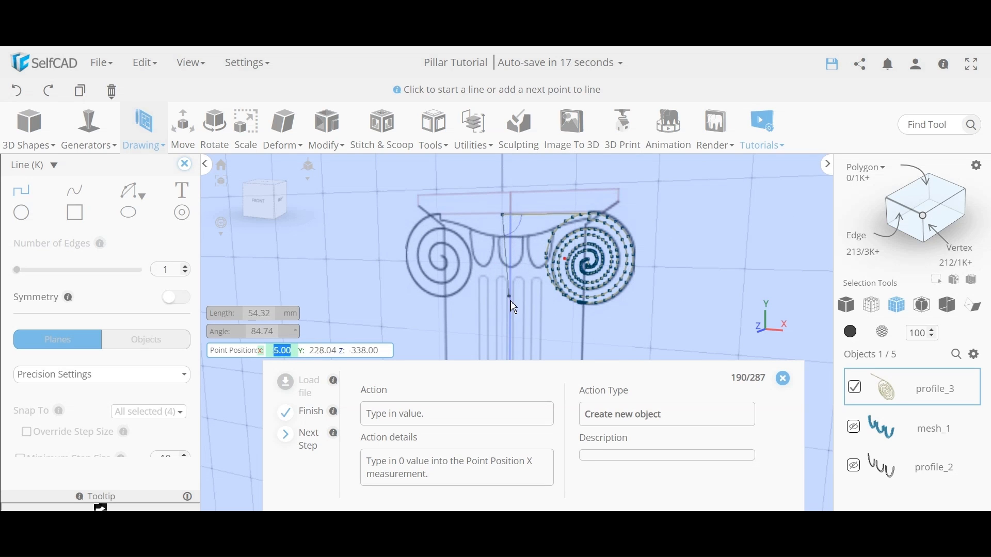
pyautogui.write('0')
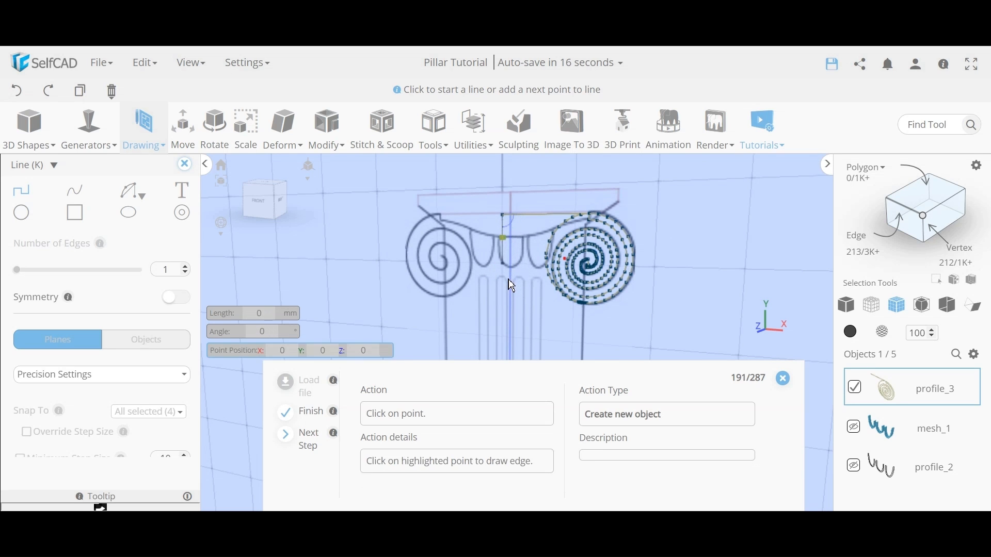
pyautogui.click(510, 245)
pyautogui.scroll(3, 505, 242)
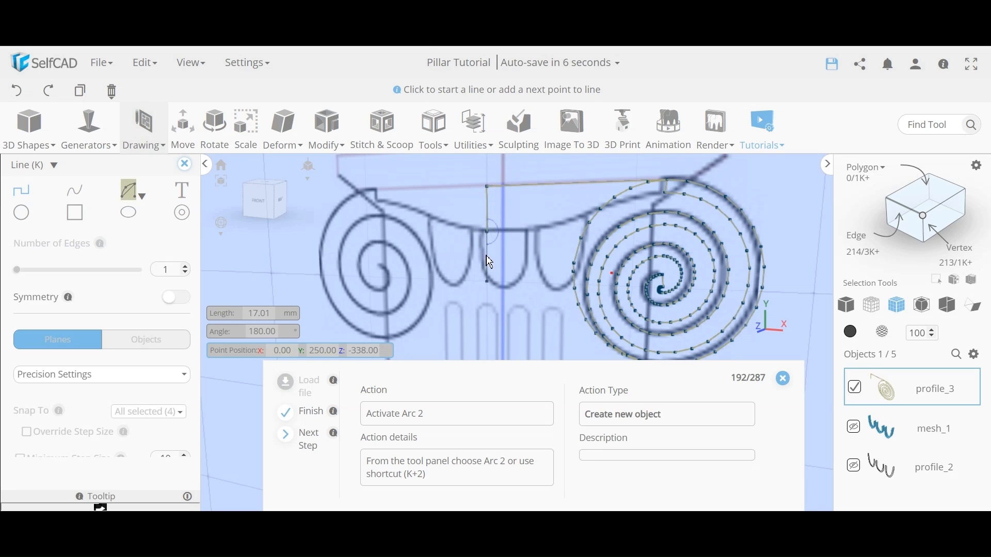
# Draw two Arc 2 curves from the vertical line's lower end along the reference curve to the right spiral's top, and close the sketch.
pyautogui.moveTo(131, 192)
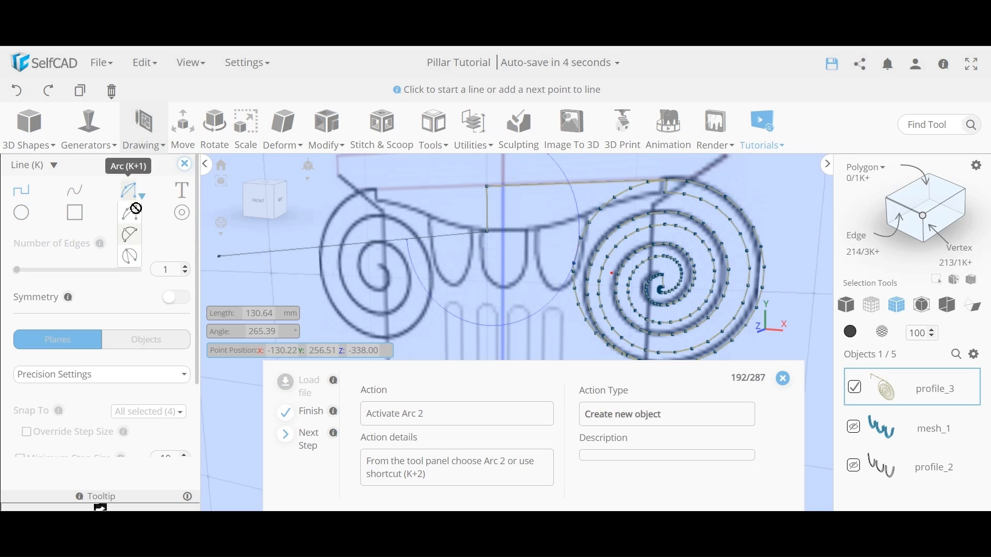
pyautogui.click(130, 235)
pyautogui.click(488, 233)
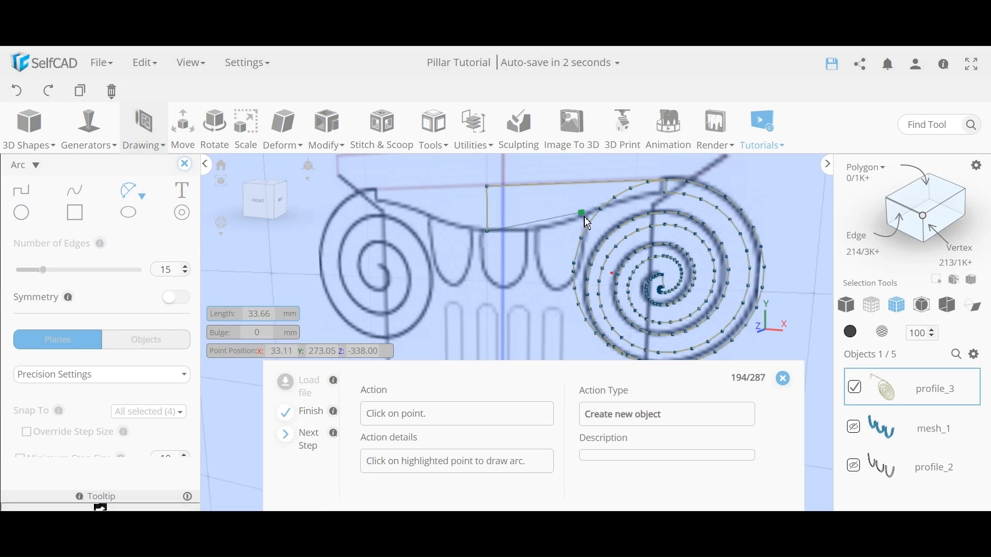
pyautogui.click(580, 219)
pyautogui.click(583, 224)
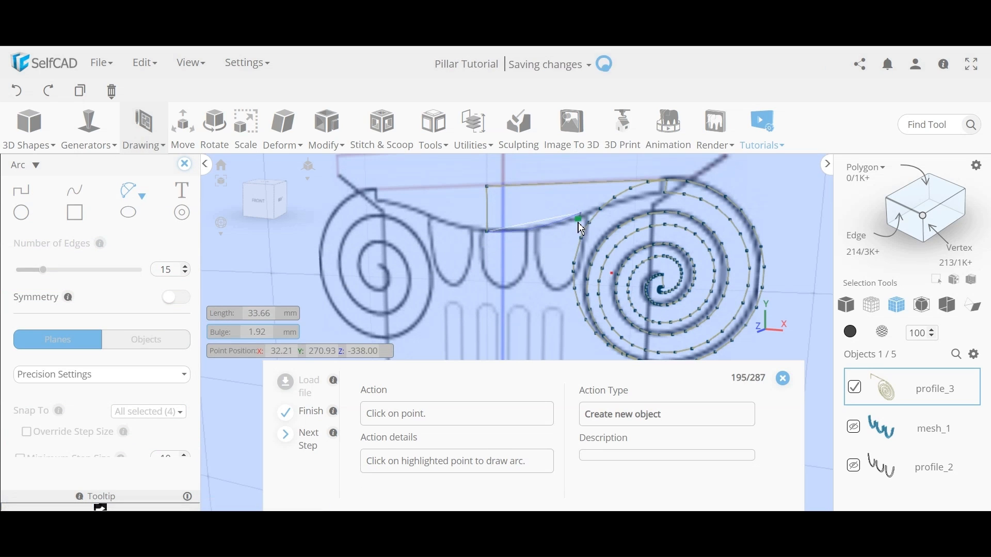
pyautogui.click(666, 193)
pyautogui.click(618, 203)
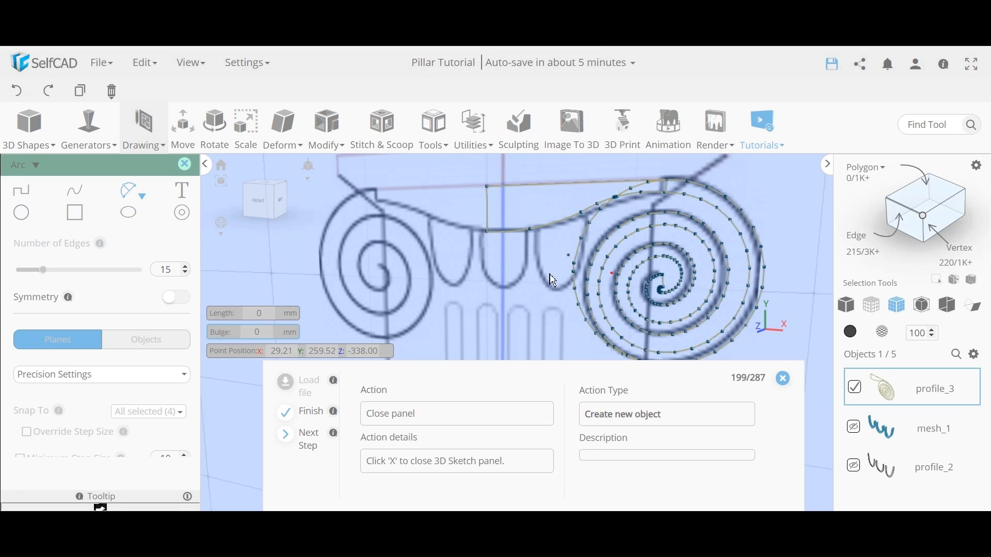
pyautogui.click(184, 165)
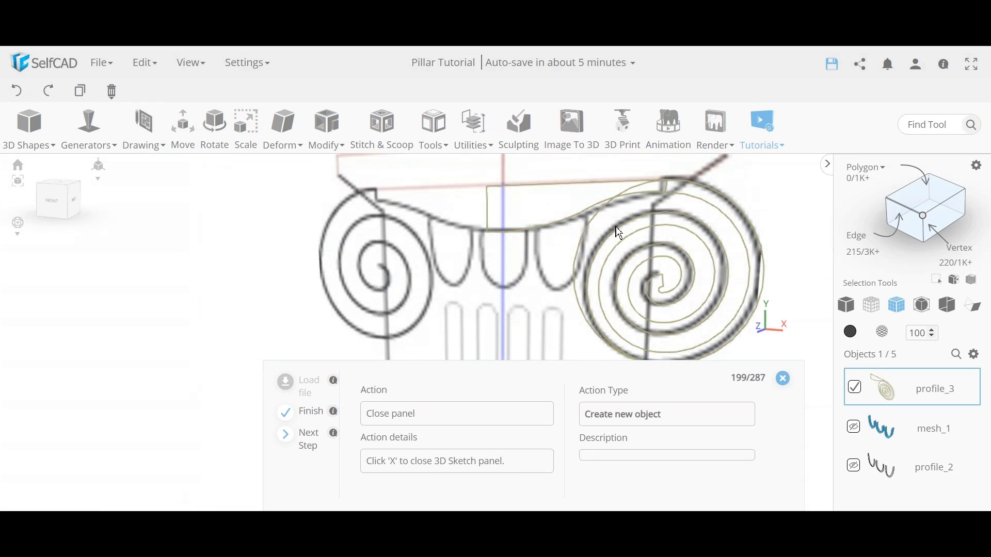
# Mirror the spiral profile with Create Copy on and direction Left, and merge the copy with the original profile.
pyautogui.click(481, 138)
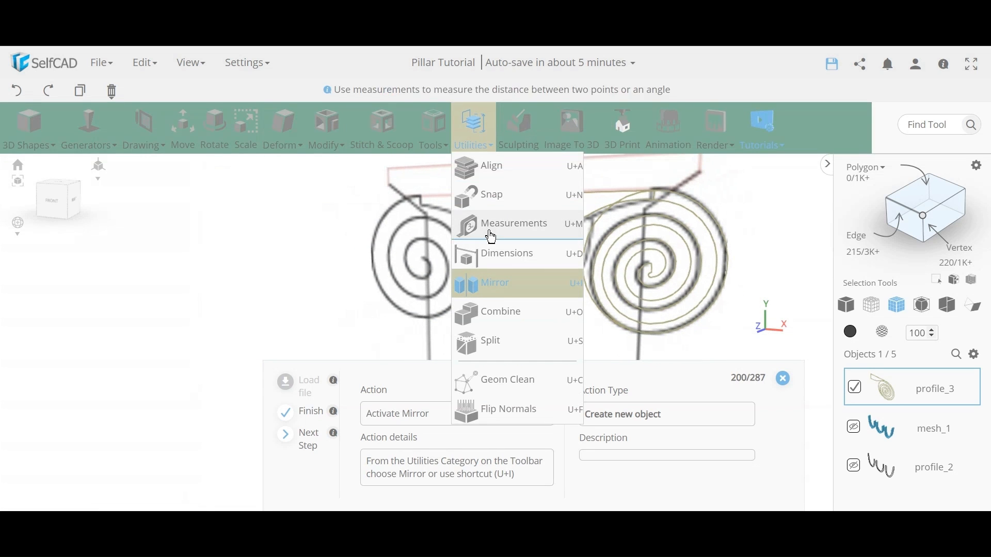
pyautogui.click(483, 283)
pyautogui.scroll(3, 692, 265)
pyautogui.scroll(-3, 694, 269)
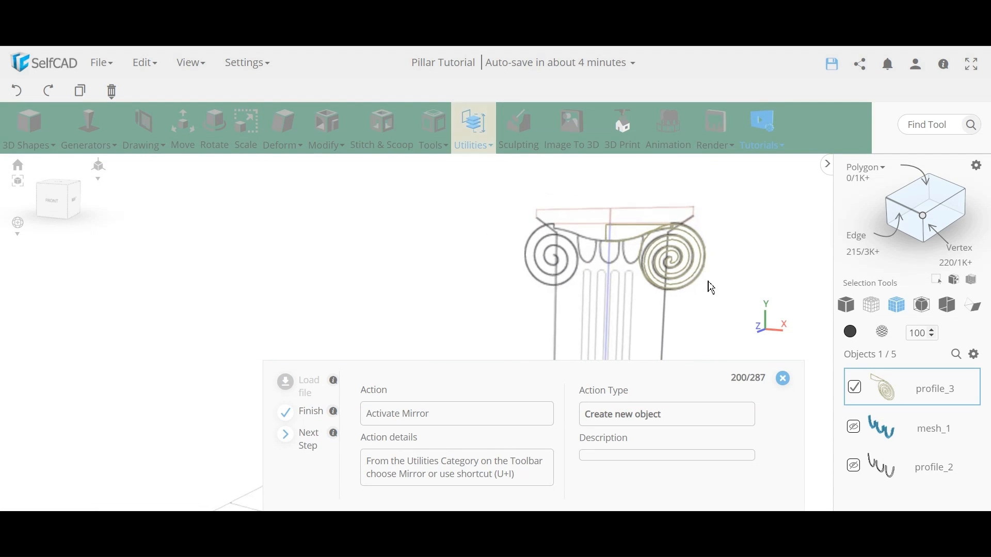
pyautogui.click(472, 141)
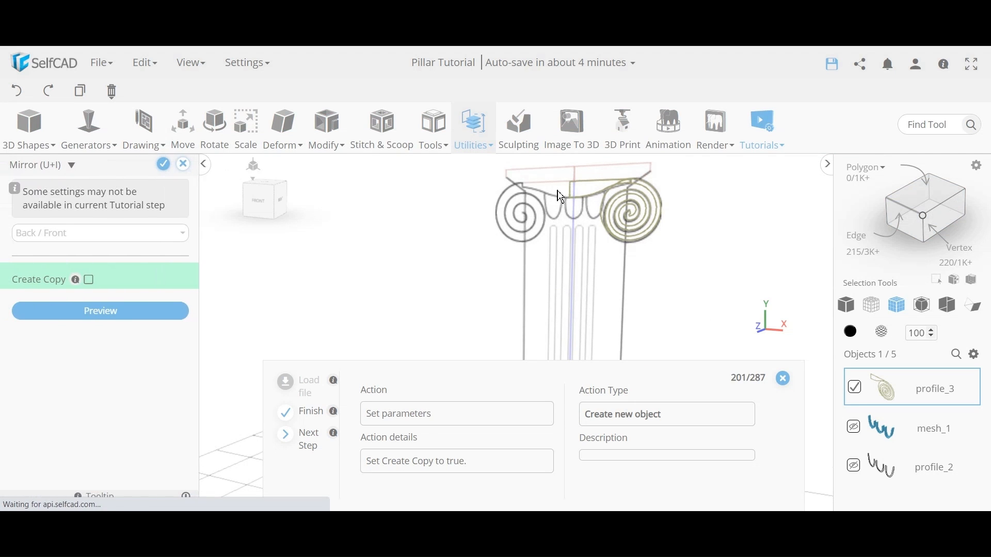
pyautogui.click(91, 280)
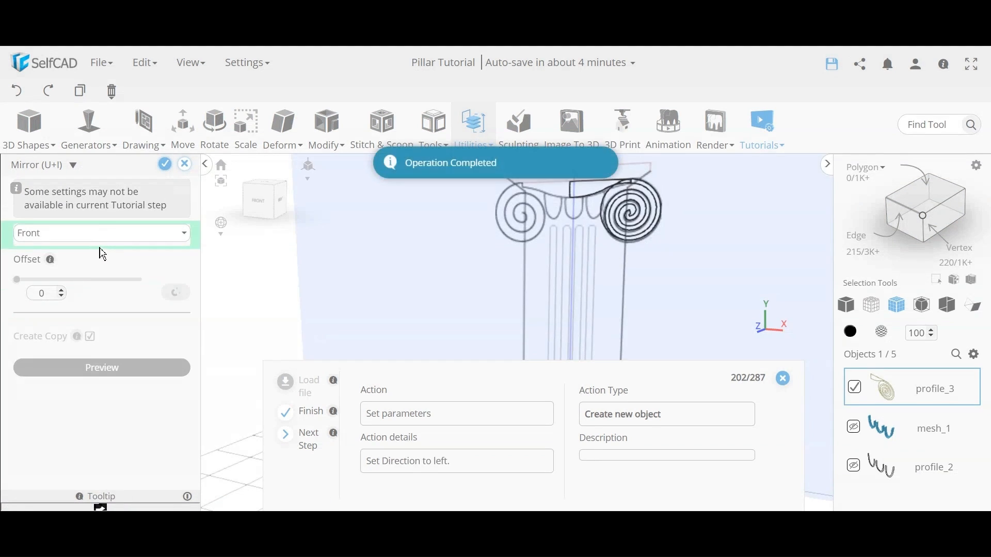
pyautogui.click(99, 233)
pyautogui.click(87, 304)
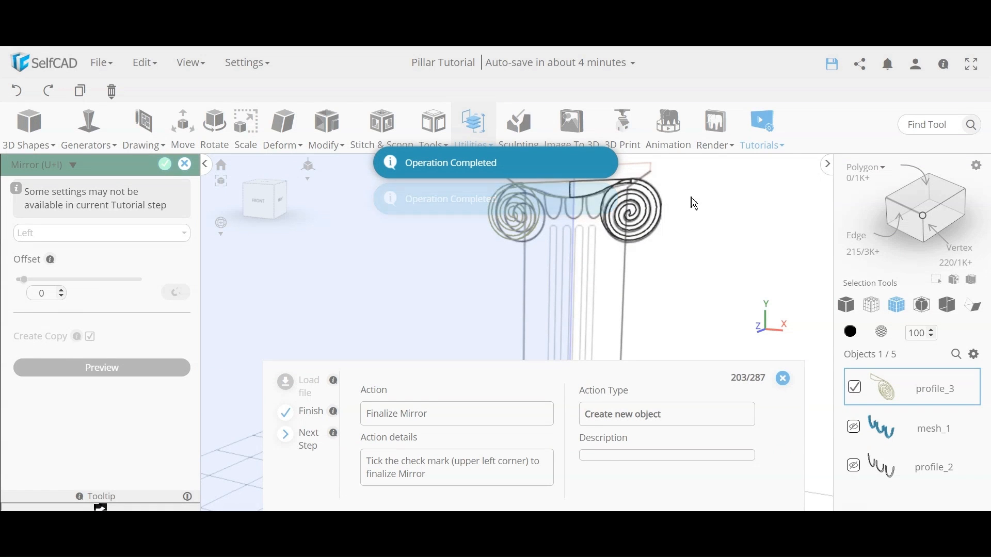
pyautogui.click(165, 164)
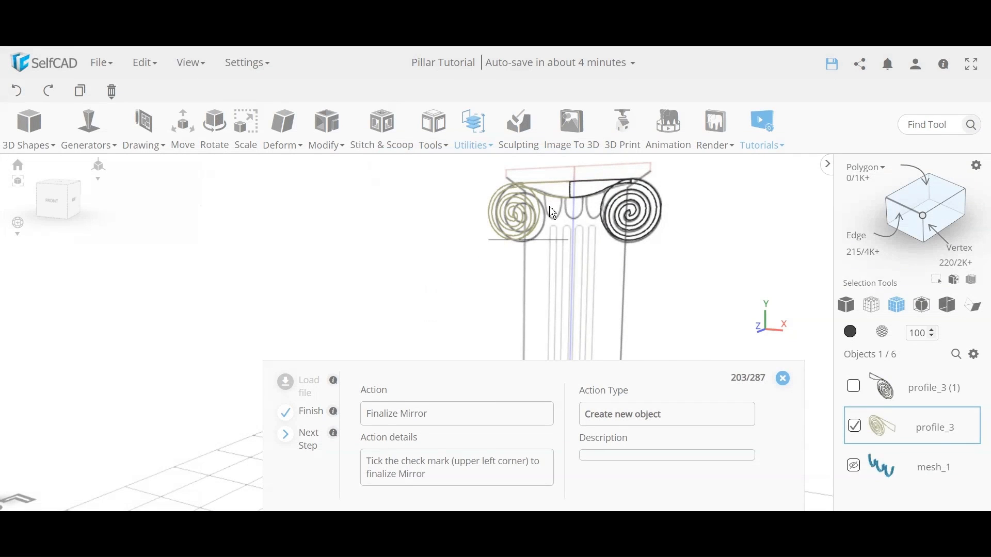
pyautogui.click(858, 391)
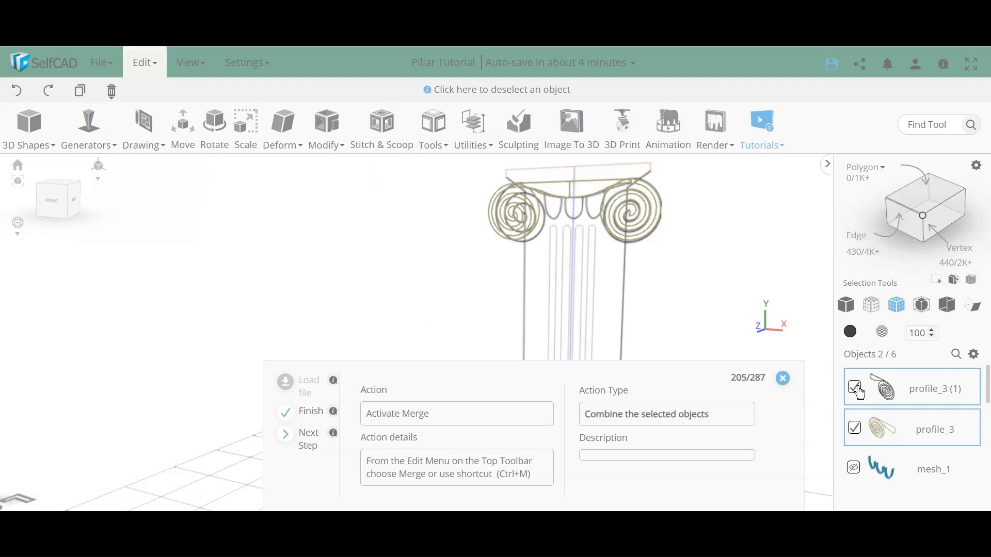
pyautogui.hotkey('ctrl', 'm')
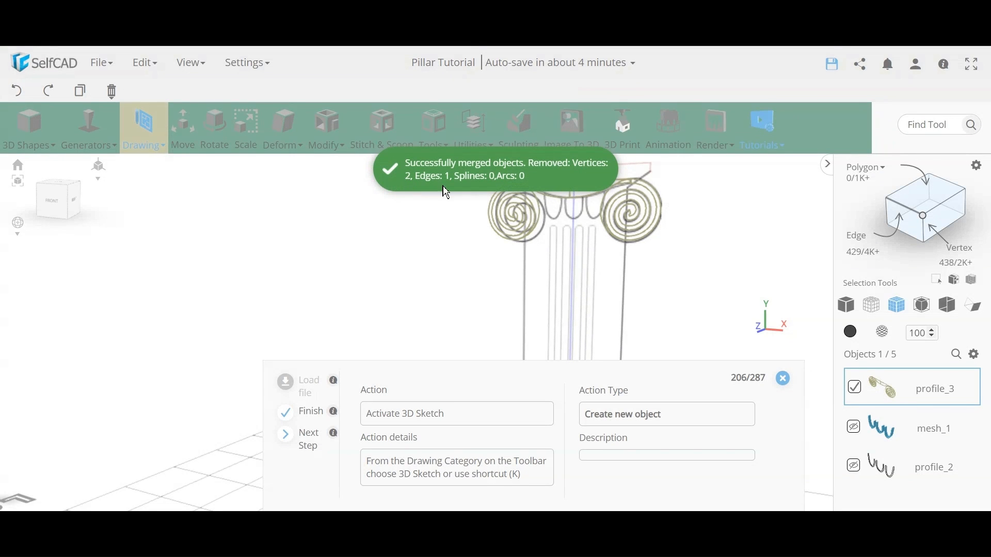
# Sketch an Arc 2 about 117 mm long with about 3.9 mm bulge between the two spirals' second turns, and close the sketch.
pyautogui.click(146, 134)
pyautogui.click(159, 199)
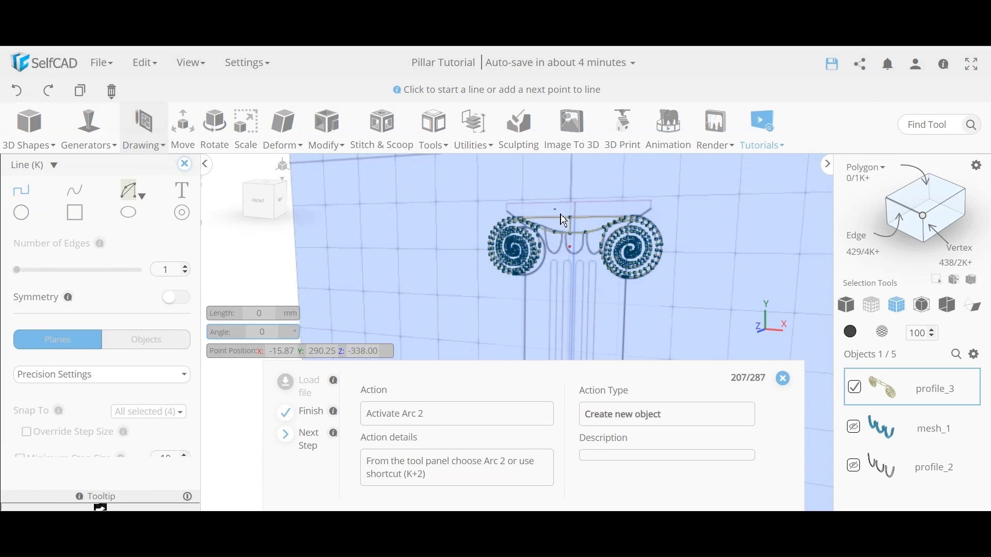
pyautogui.scroll(2, 571, 225)
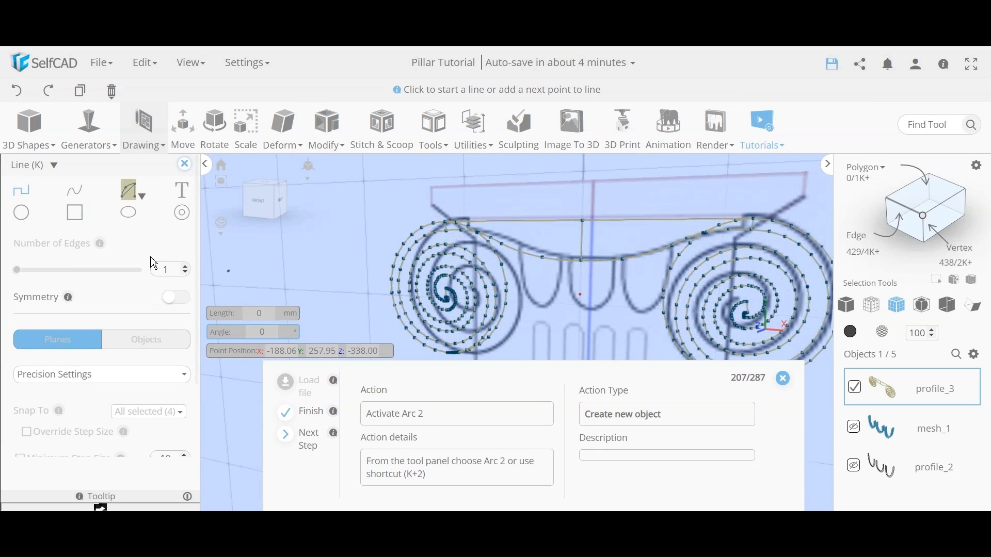
pyautogui.click(121, 201)
pyautogui.click(129, 238)
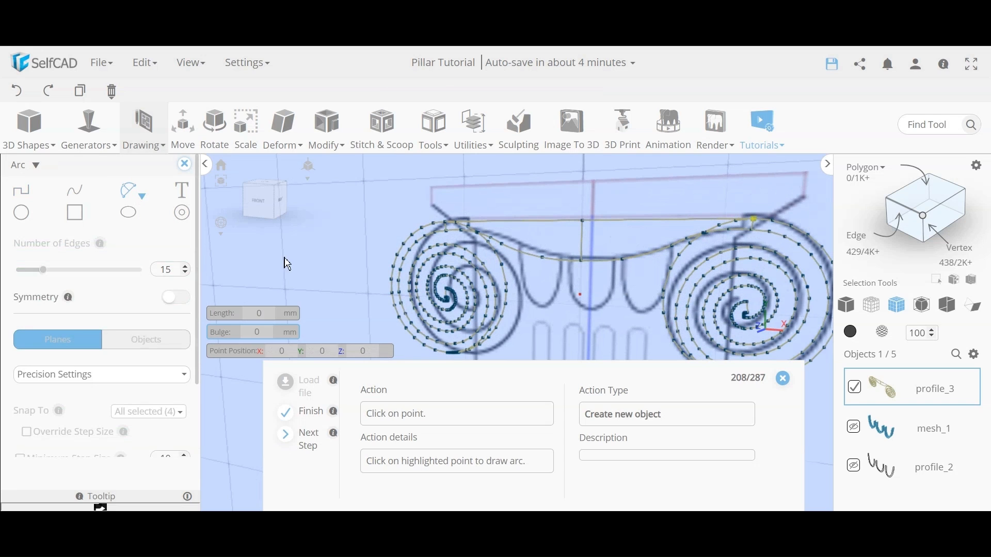
pyautogui.click(760, 221)
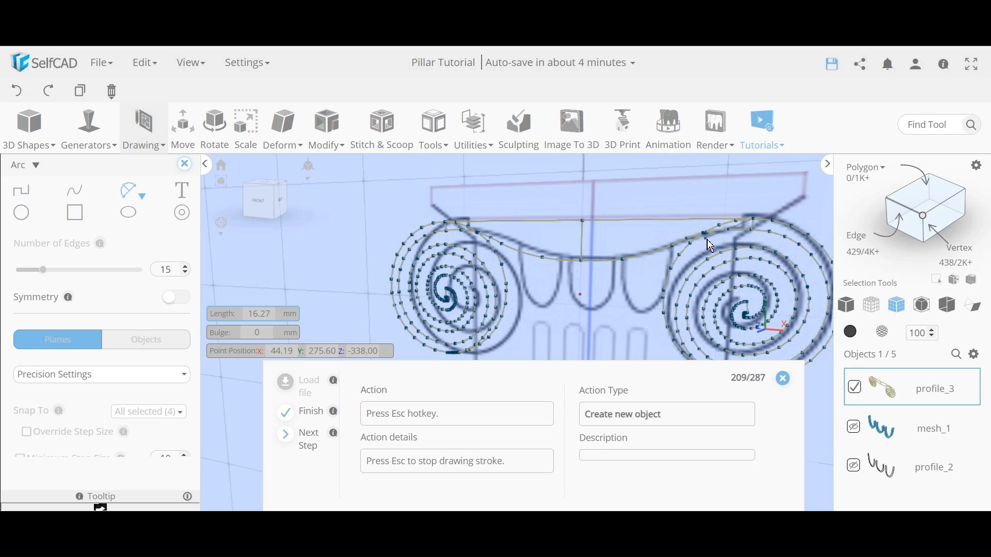
pyautogui.press('Escape')
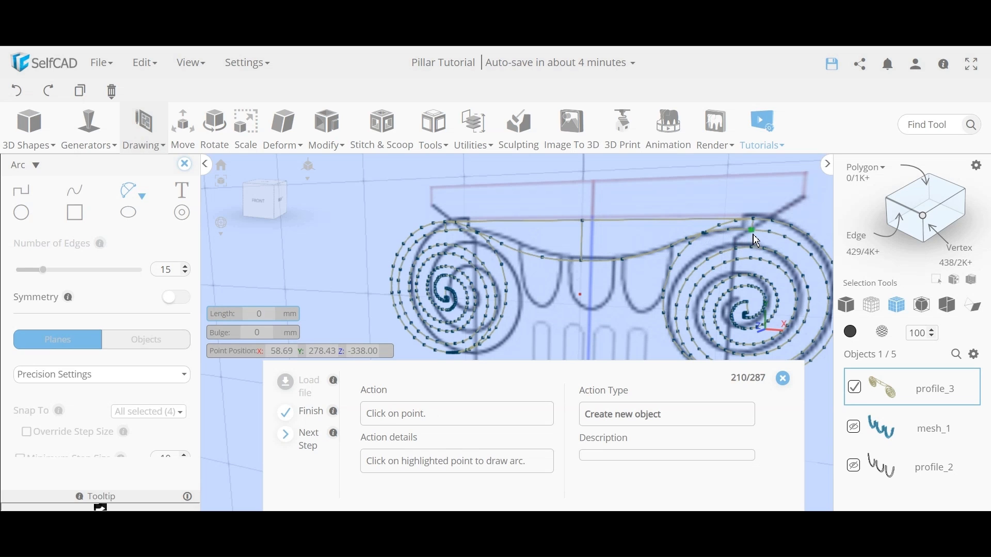
pyautogui.click(756, 233)
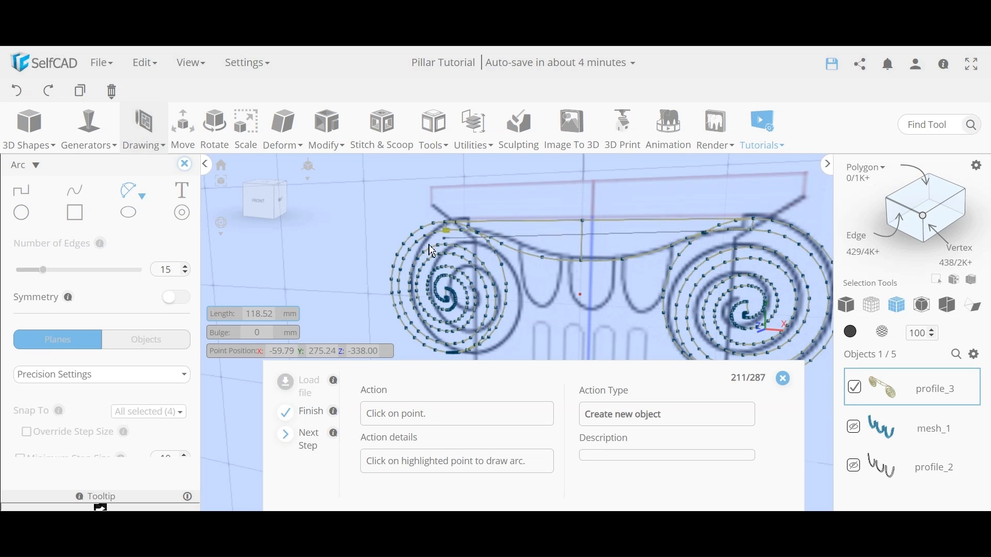
pyautogui.click(447, 237)
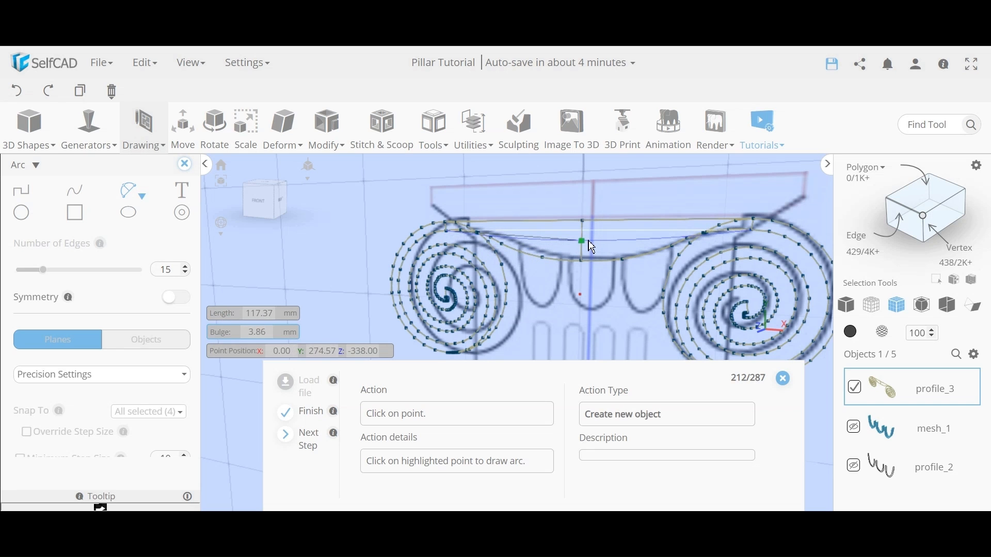
pyautogui.click(569, 232)
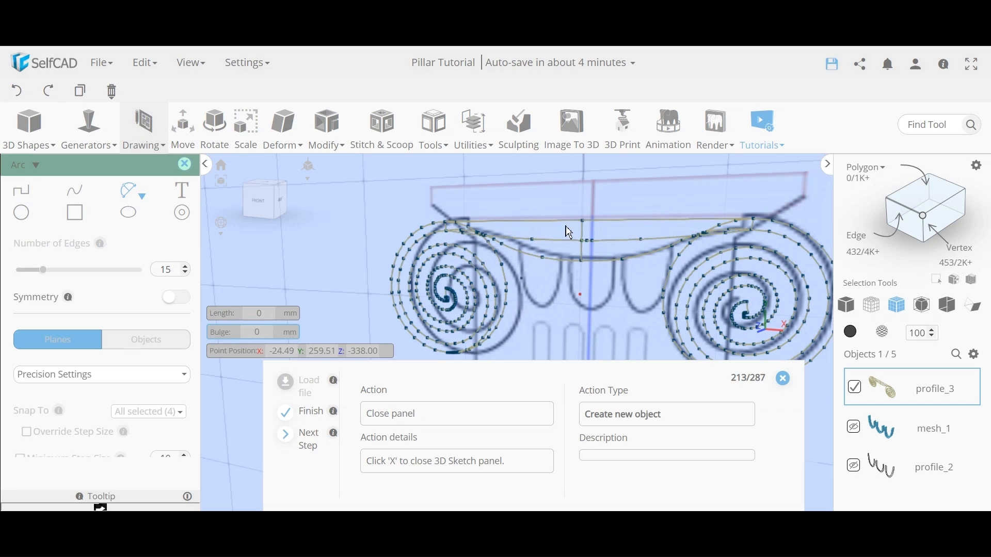
pyautogui.click(188, 165)
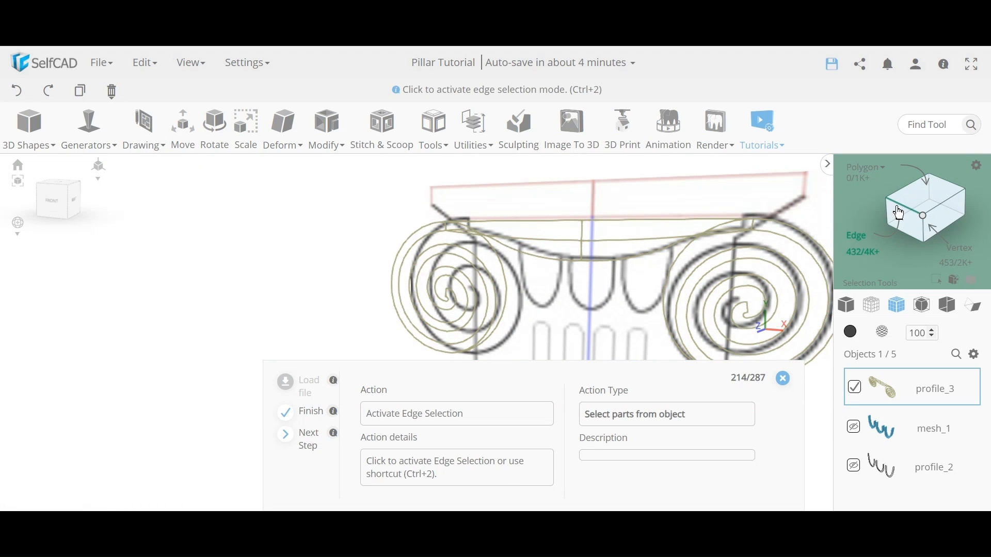
# In edge selection mode, delete the two vertical edges on the merged profile's centre line.
pyautogui.click(901, 223)
pyautogui.scroll(3, 560, 266)
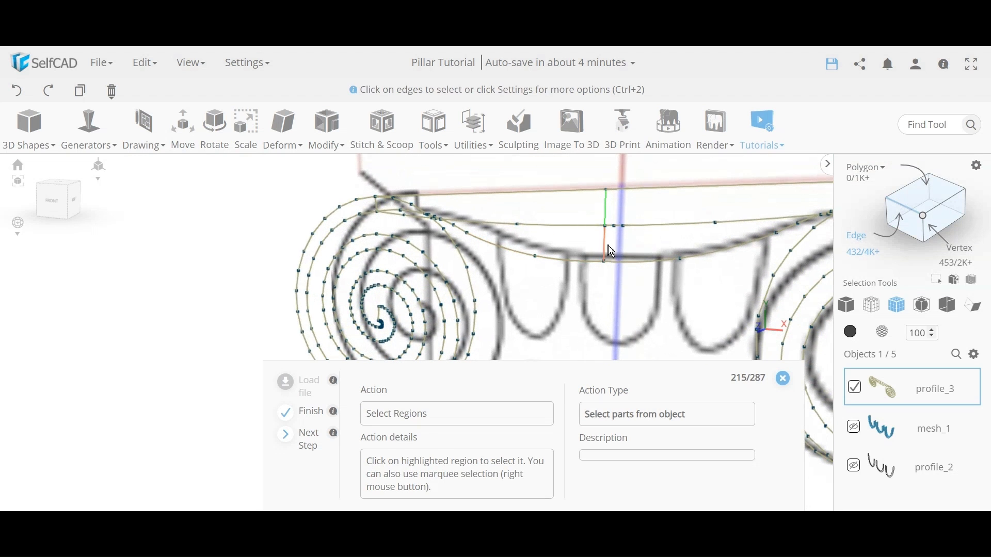
pyautogui.click(602, 229)
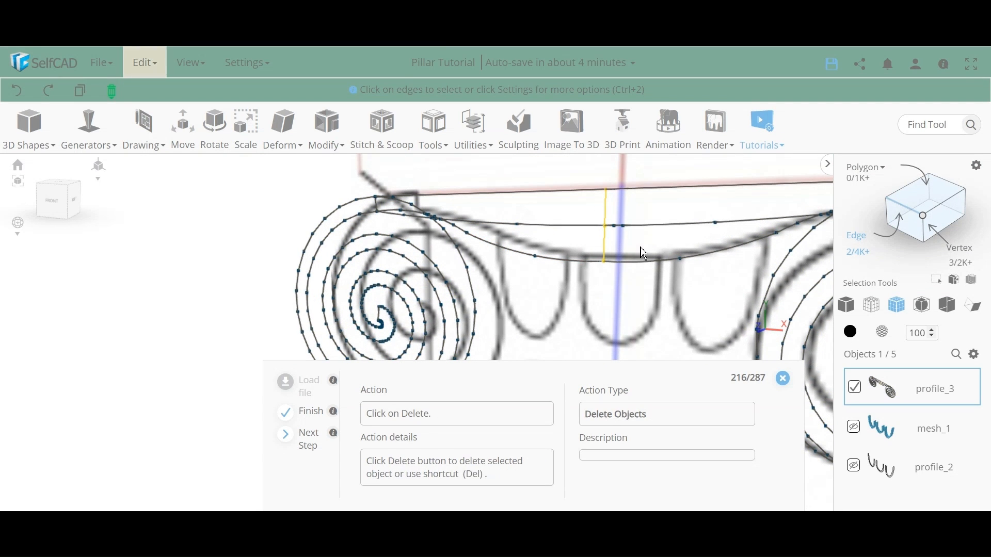
pyautogui.press('Delete')
pyautogui.press('Return')
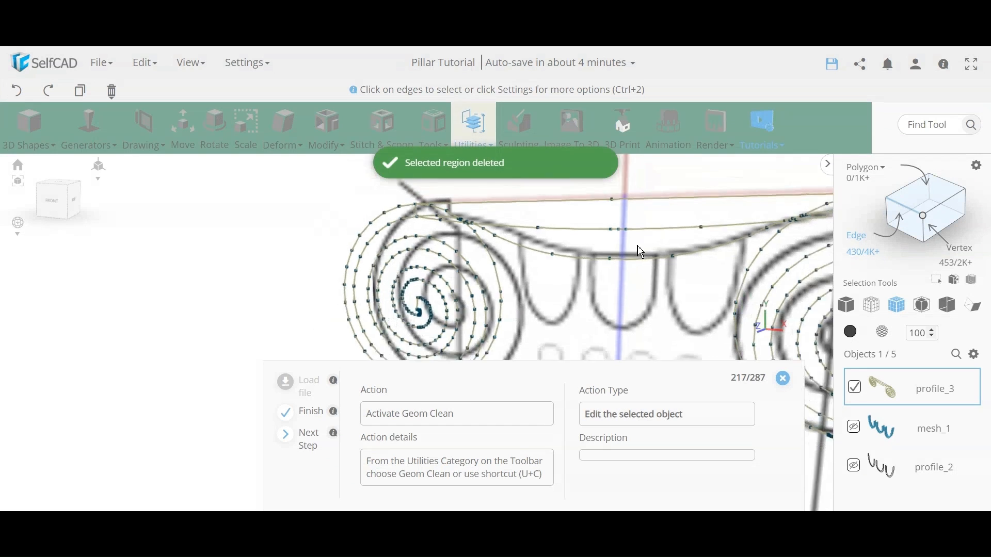
pyautogui.scroll(-1, 609, 225)
pyautogui.moveTo(609, 225); pyautogui.dragTo(459, 229, button='right')
pyautogui.scroll(5, 645, 249)
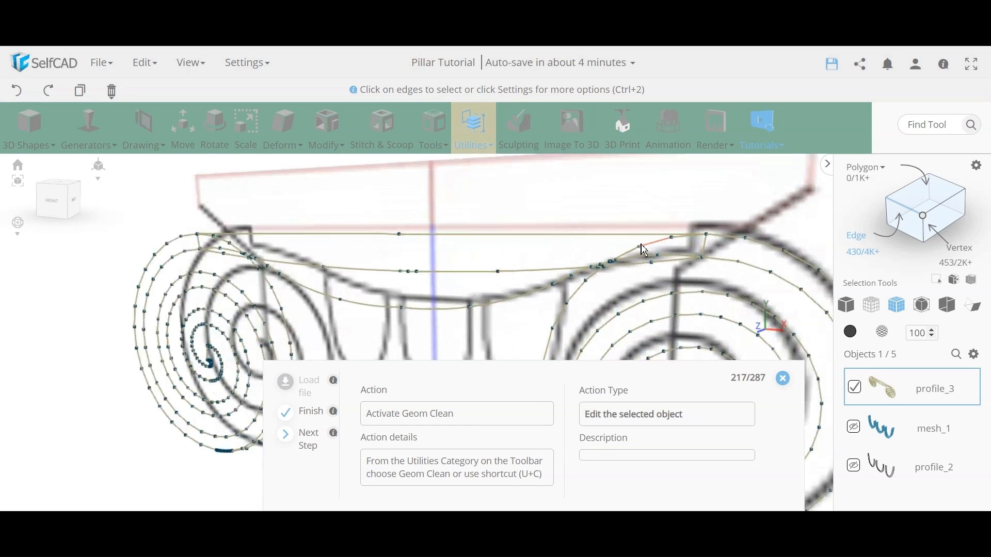
pyautogui.scroll(1, 649, 254)
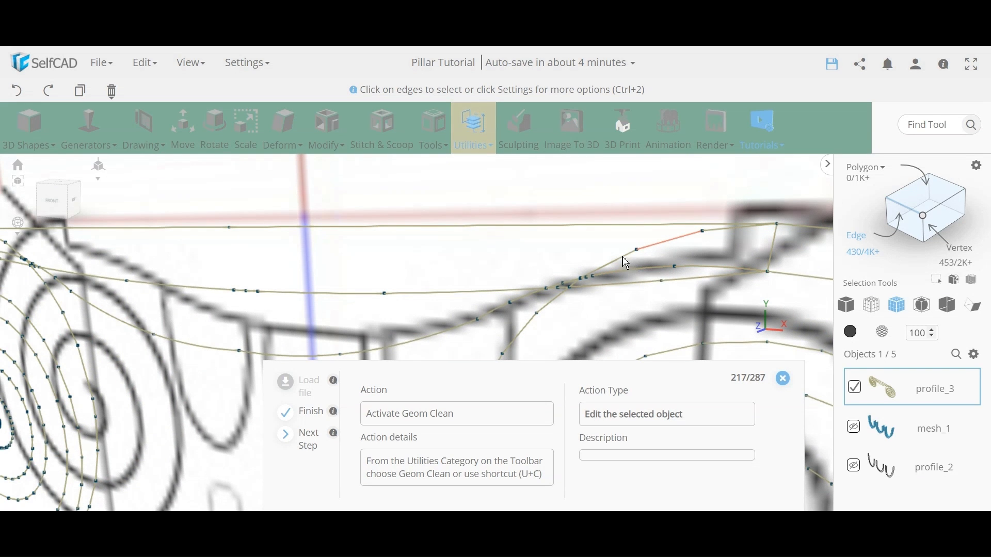
# Run Geom Clean on the merged volute profile with Remove Duplicates off and Remove Loose Edges on.
pyautogui.scroll(-2, 717, 241)
pyautogui.scroll(2, 282, 249)
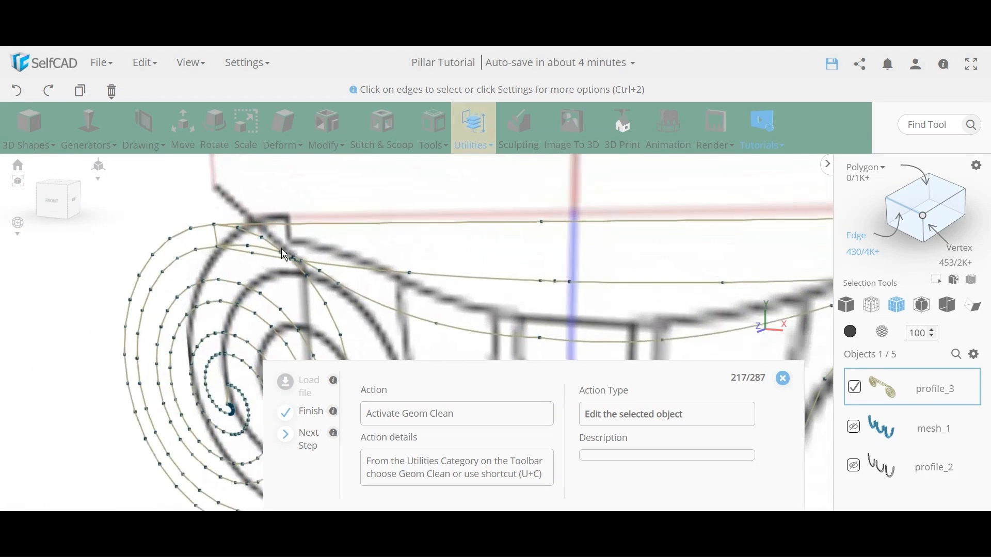
pyautogui.scroll(2, 285, 254)
pyautogui.scroll(-5, 351, 242)
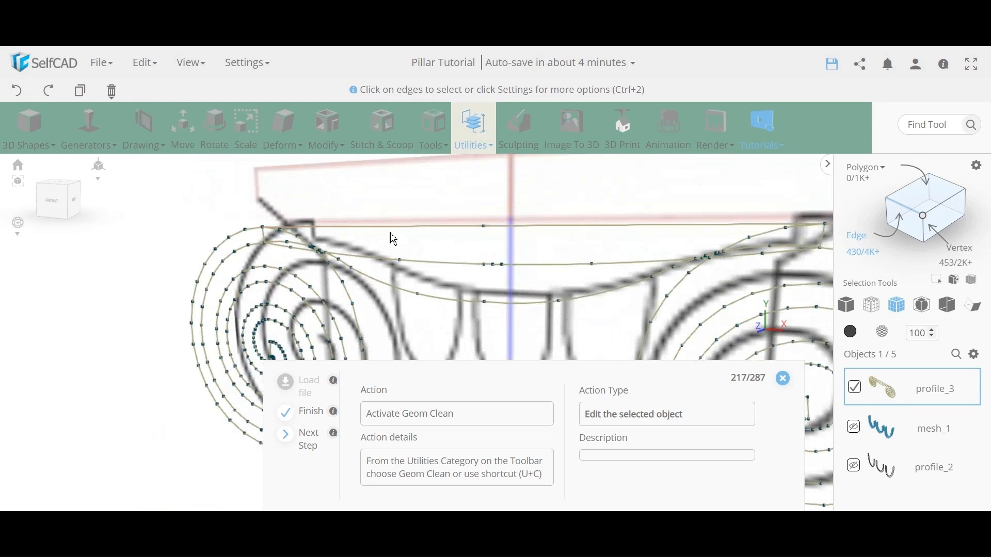
pyautogui.click(470, 126)
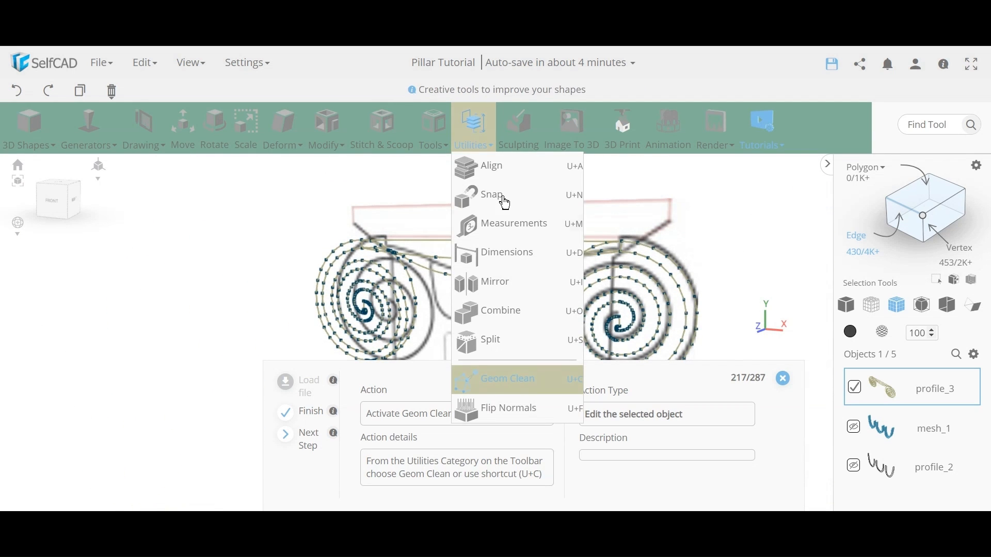
pyautogui.click(504, 393)
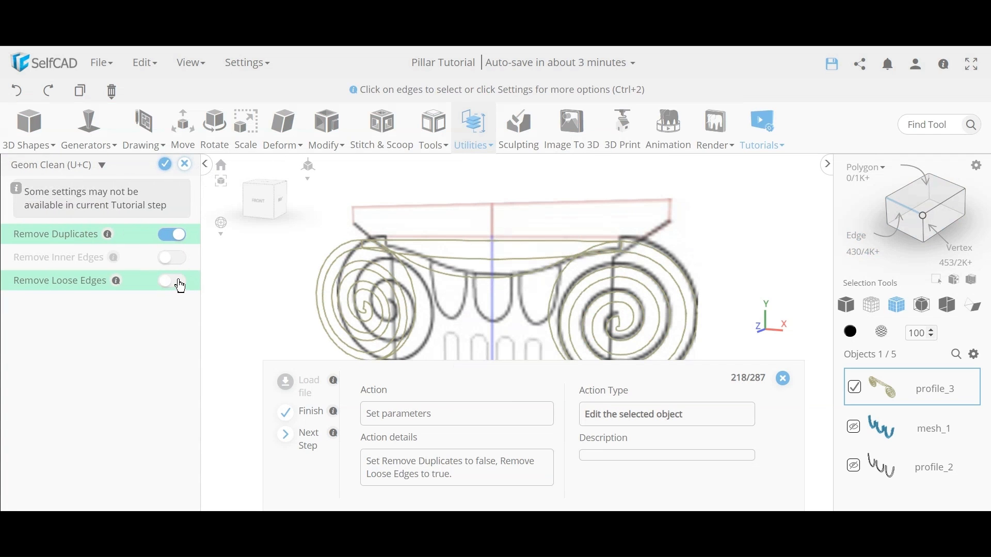
pyautogui.click(175, 283)
pyautogui.click(167, 237)
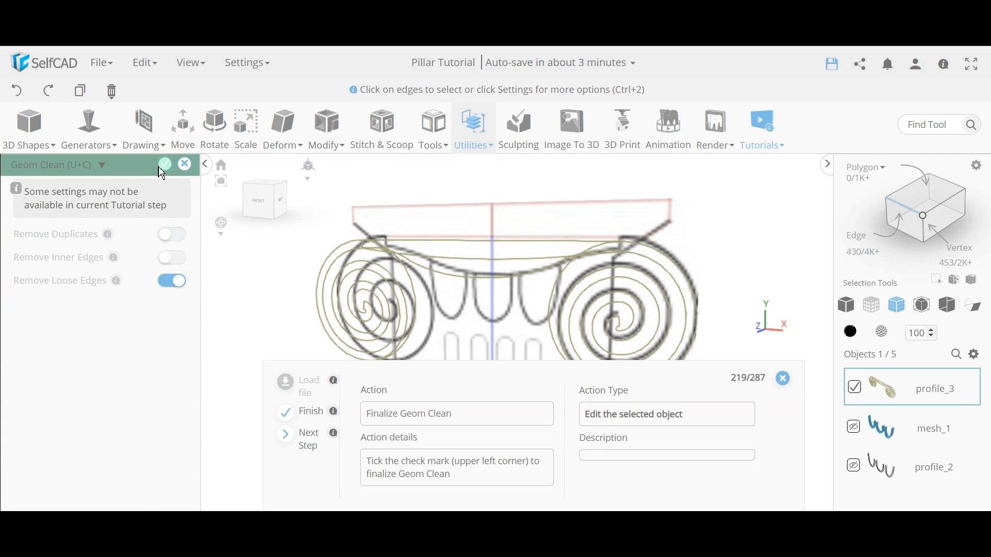
pyautogui.click(164, 167)
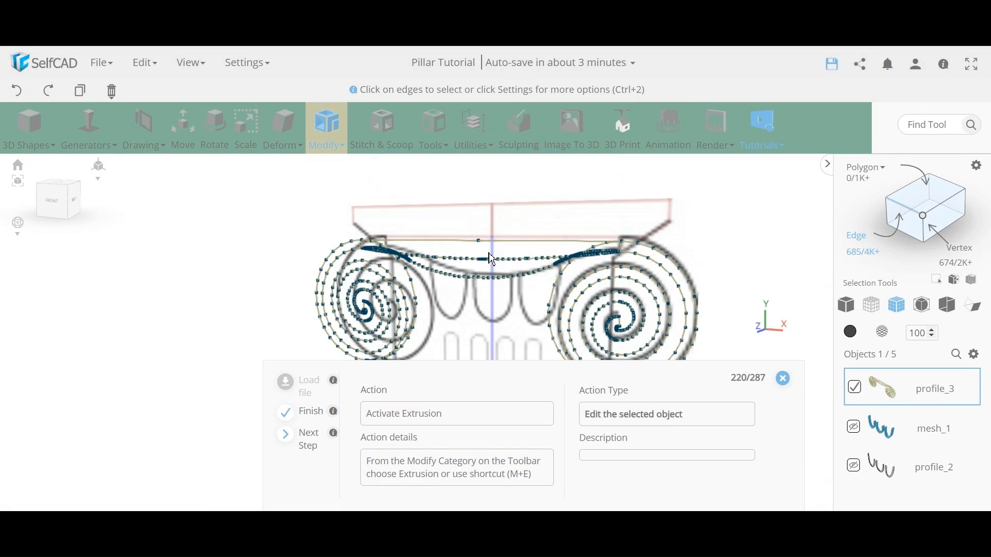
# Extrude the cleaned volute profile into a mesh with an amount of 12.
pyautogui.scroll(2, 483, 253)
pyautogui.click(327, 126)
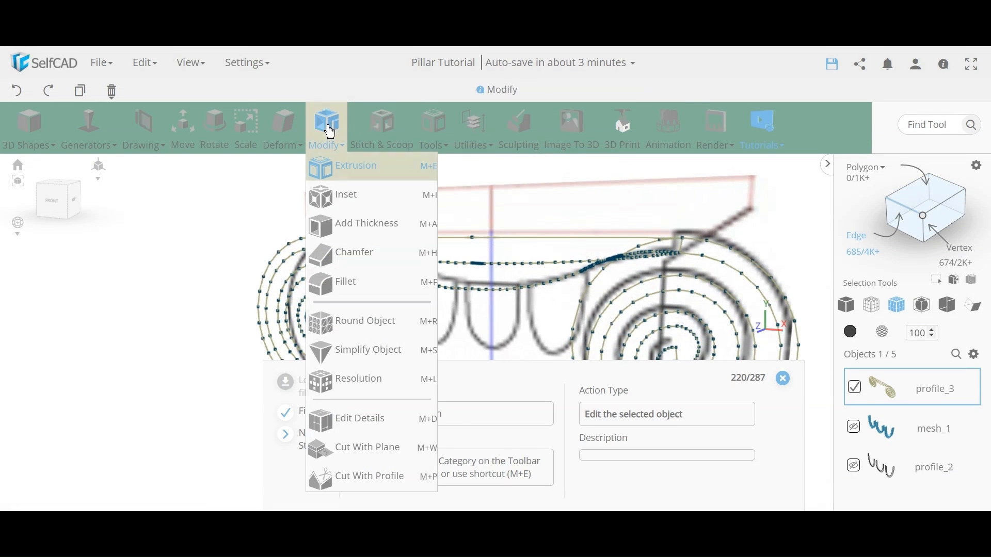
pyautogui.click(349, 166)
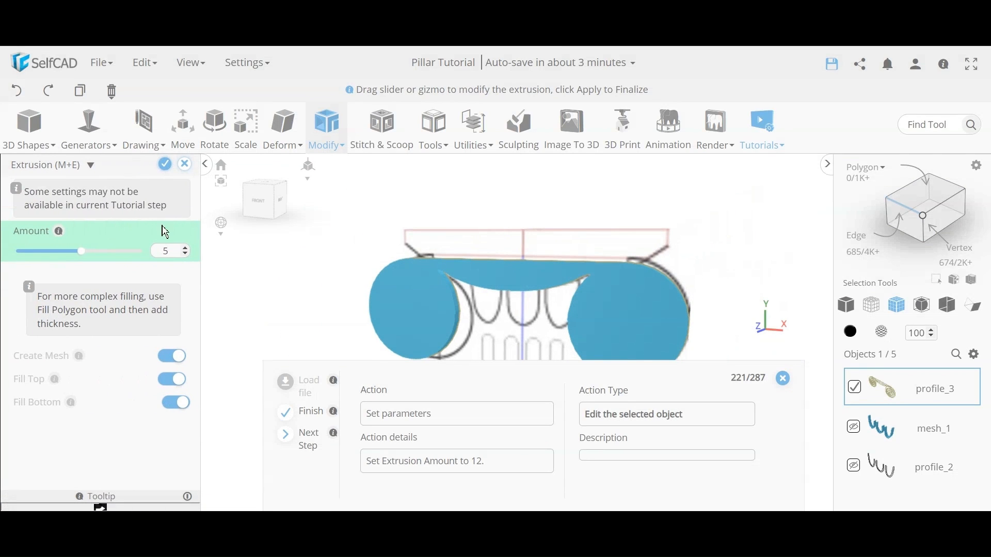
pyautogui.press('Return')
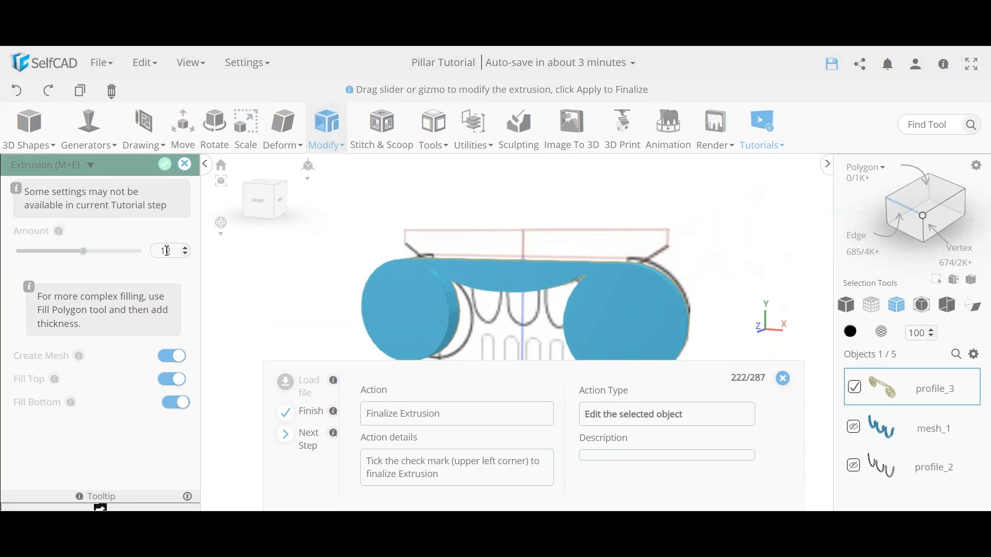
pyautogui.click(164, 164)
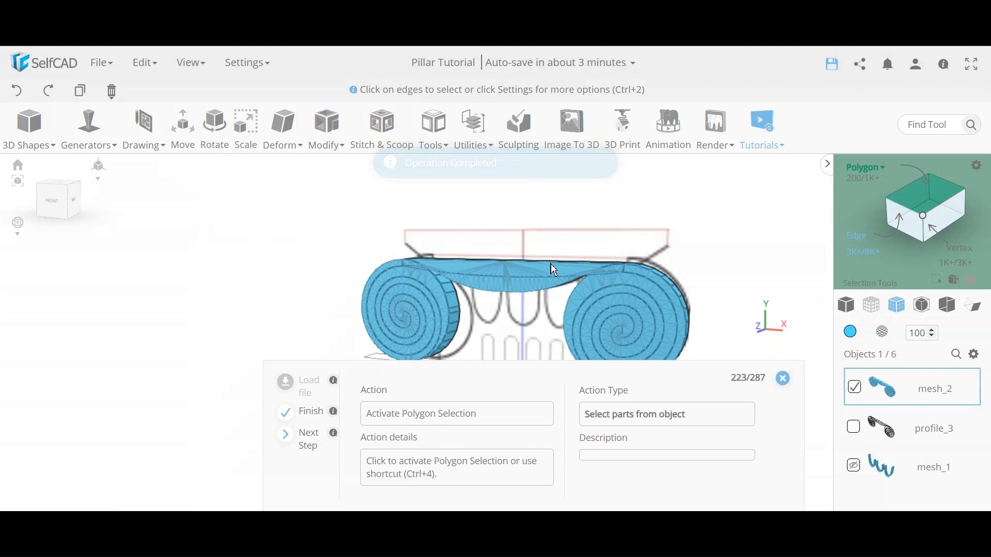
# Switch to polygon selection with Part selection on, with the back of the extruded volute mesh in view.
pyautogui.click(939, 193)
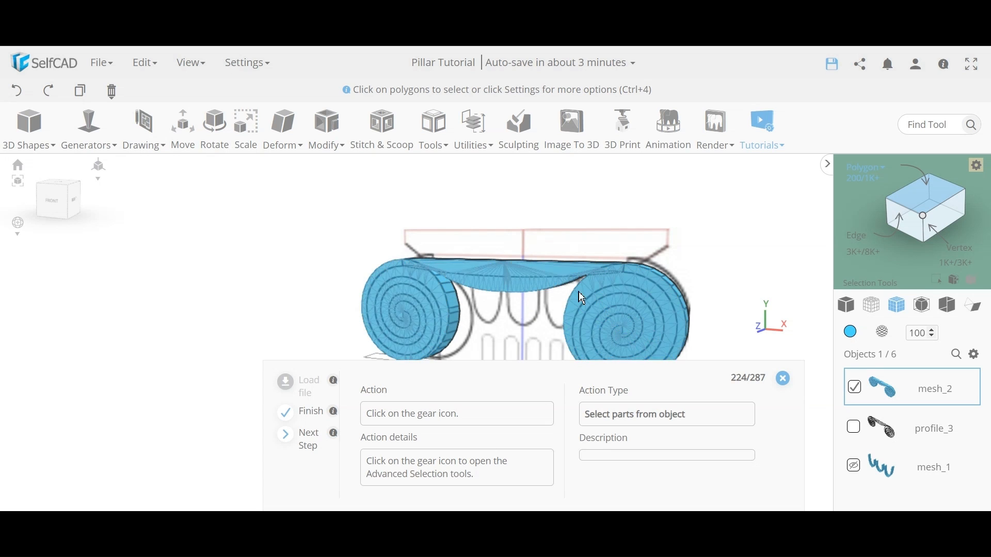
pyautogui.moveTo(744, 274); pyautogui.dragTo(330, 294)
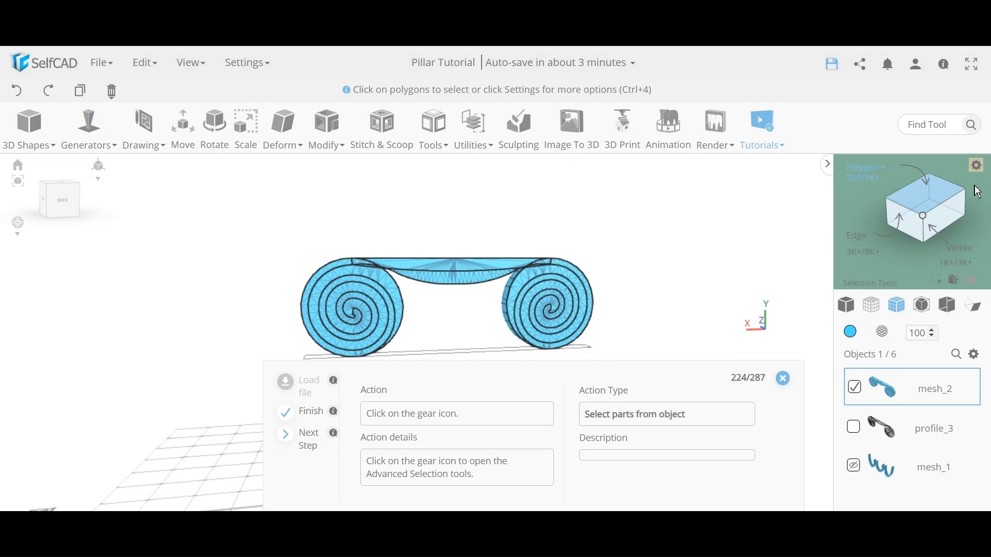
pyautogui.click(976, 166)
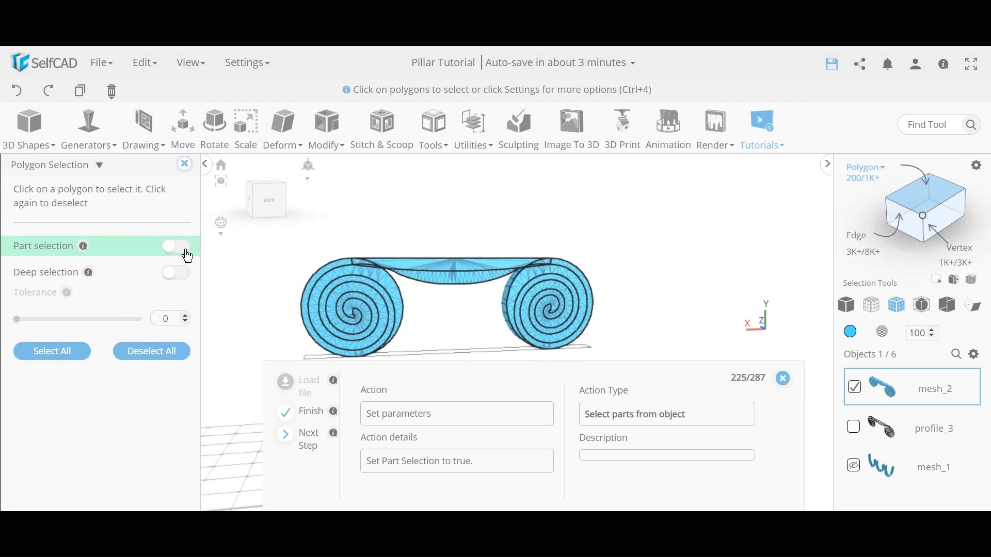
pyautogui.click(187, 256)
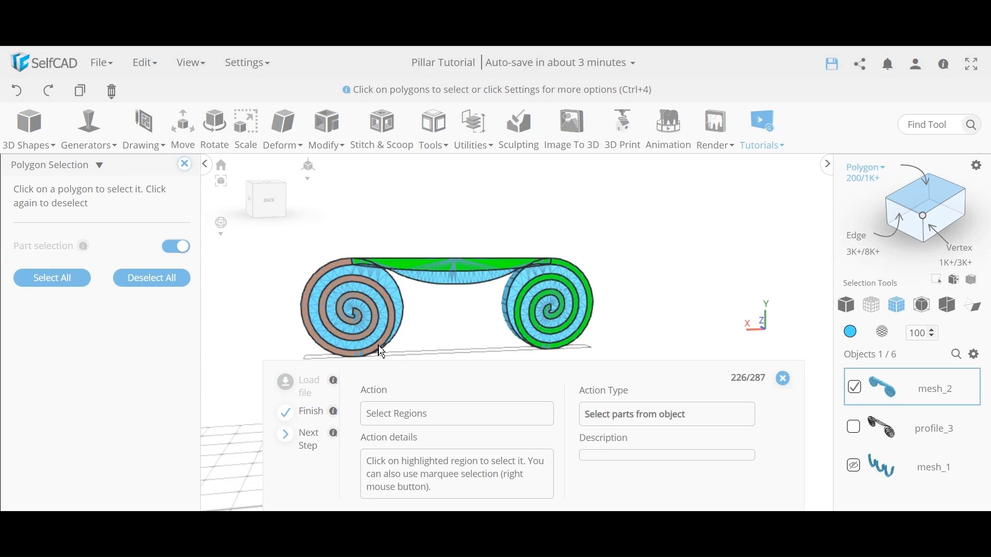
# Select both raised spiral bands and the three upper regions connecting them on the back face, and close the selection settings.
pyautogui.click(394, 321)
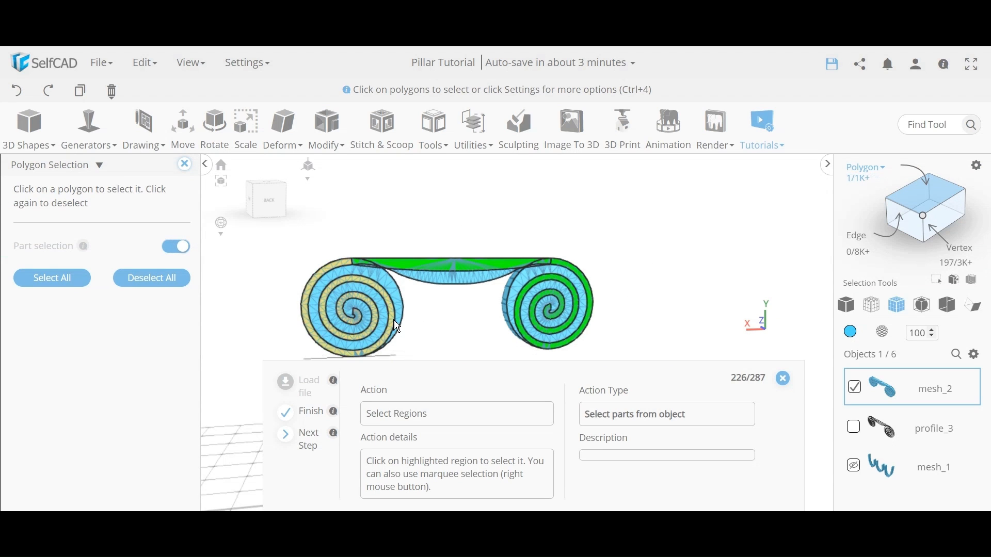
pyautogui.click(526, 293)
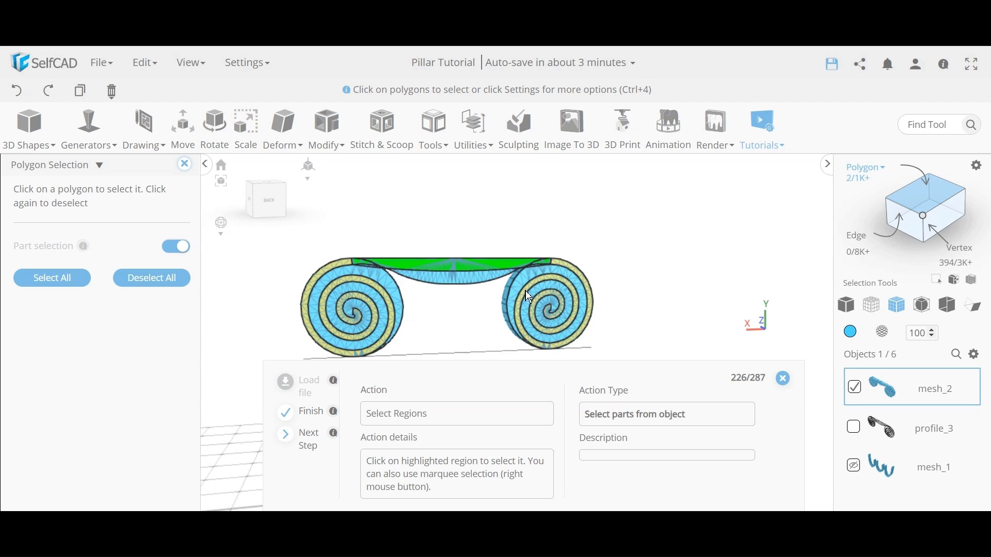
pyautogui.scroll(4, 529, 293)
pyautogui.scroll(-5, 530, 293)
pyautogui.scroll(3, 464, 308)
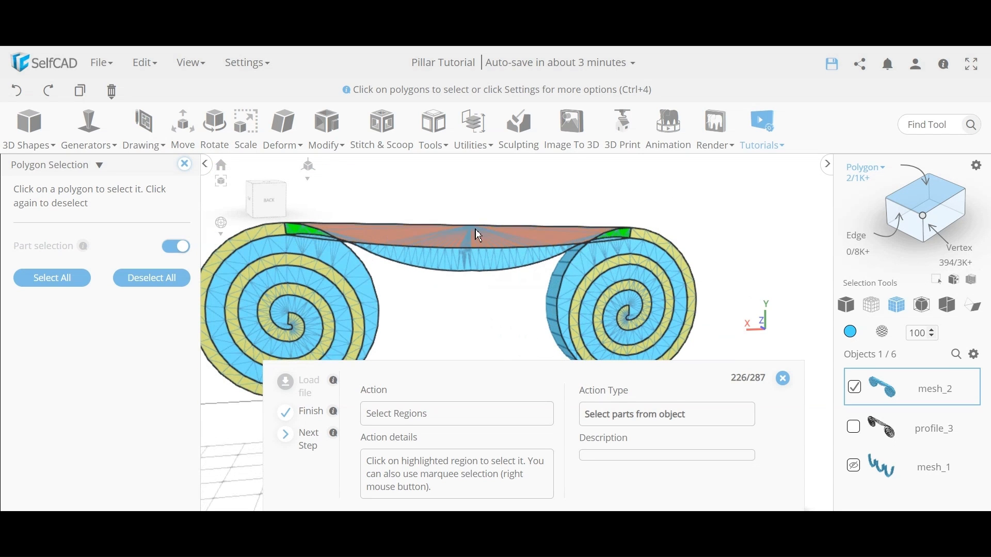
pyautogui.click(531, 237)
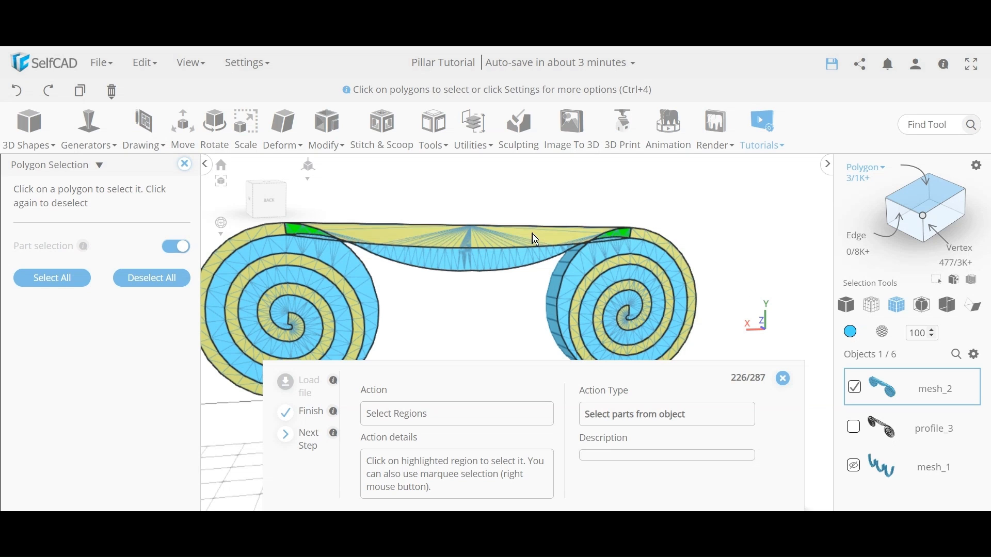
pyautogui.click(629, 240)
pyautogui.click(311, 241)
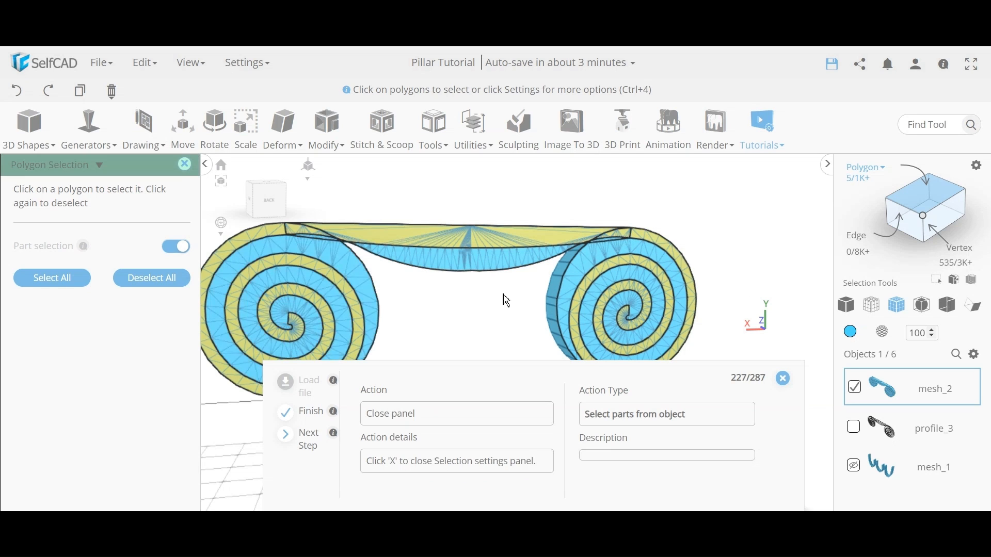
pyautogui.scroll(-5, 516, 299)
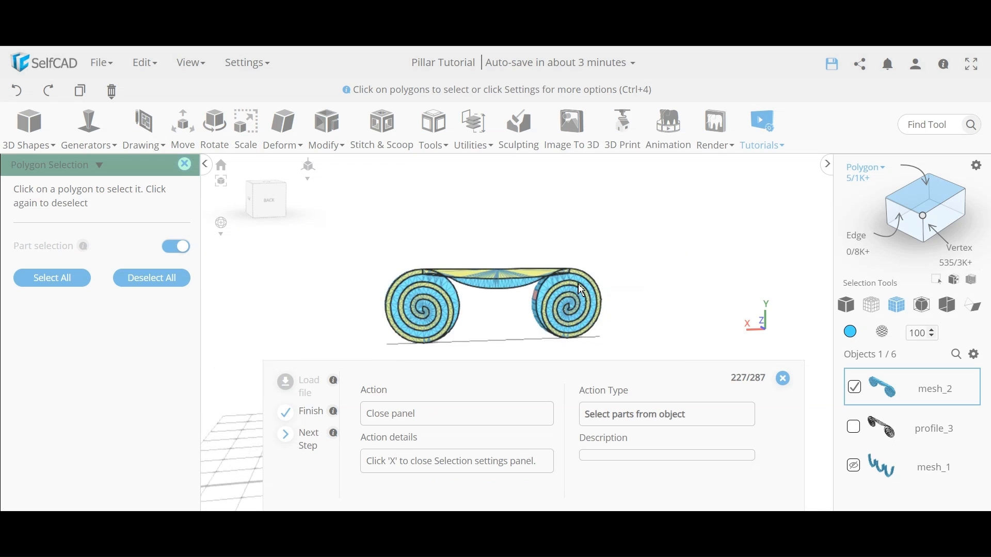
pyautogui.click(184, 165)
# Extrude the selected back-face regions by an amount of 4.
pyautogui.click(330, 147)
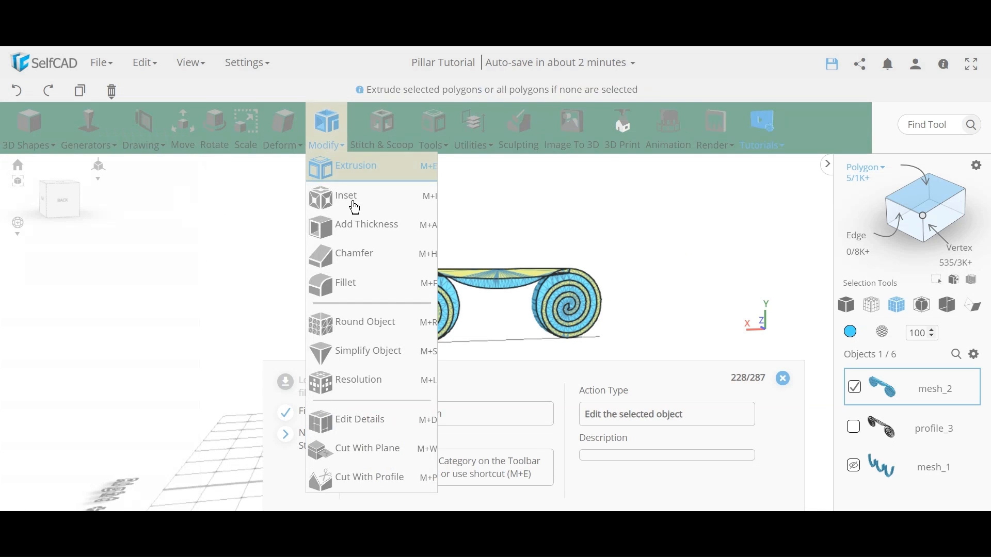
pyautogui.click(354, 167)
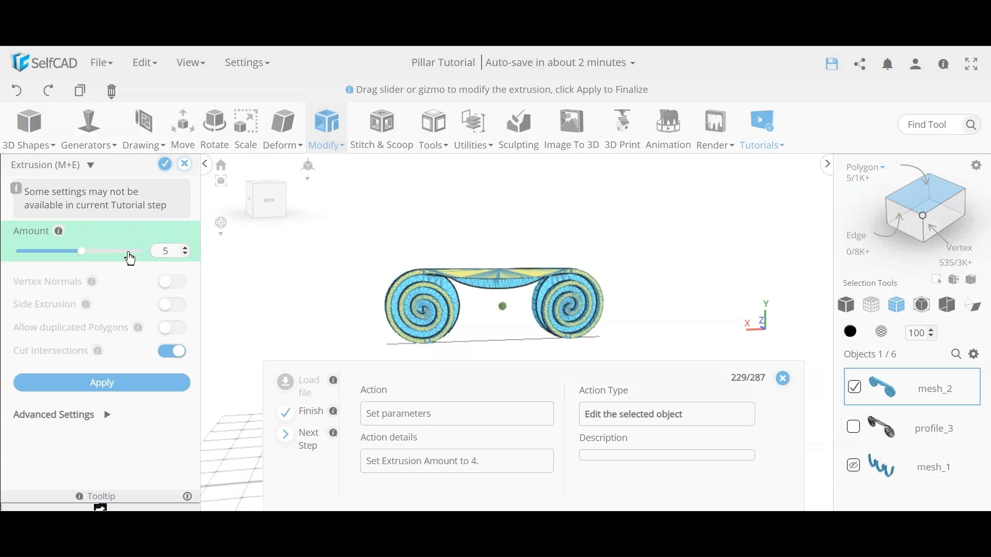
pyautogui.doubleClick(165, 255)
pyautogui.write('3')
pyautogui.press('BackSpace')
pyautogui.write('4')
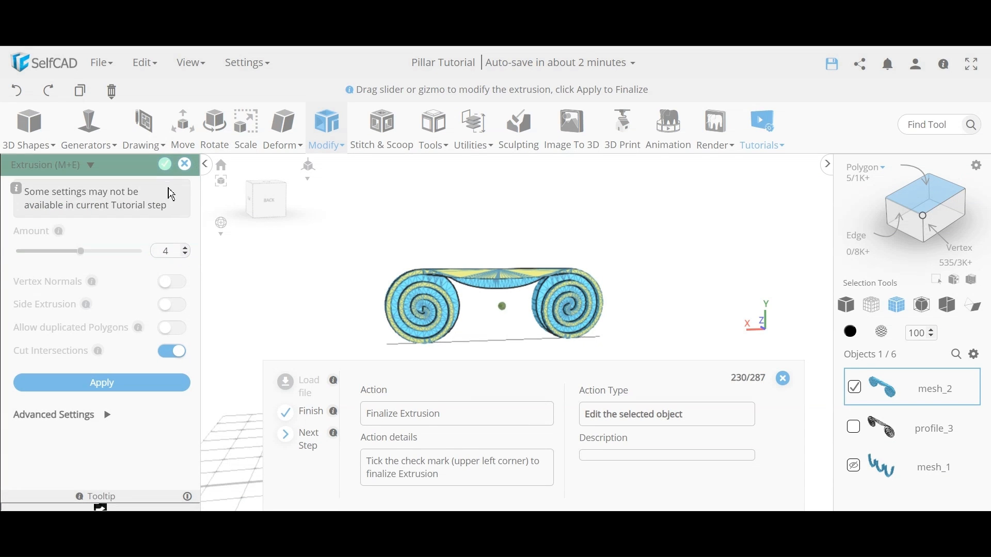
pyautogui.click(165, 168)
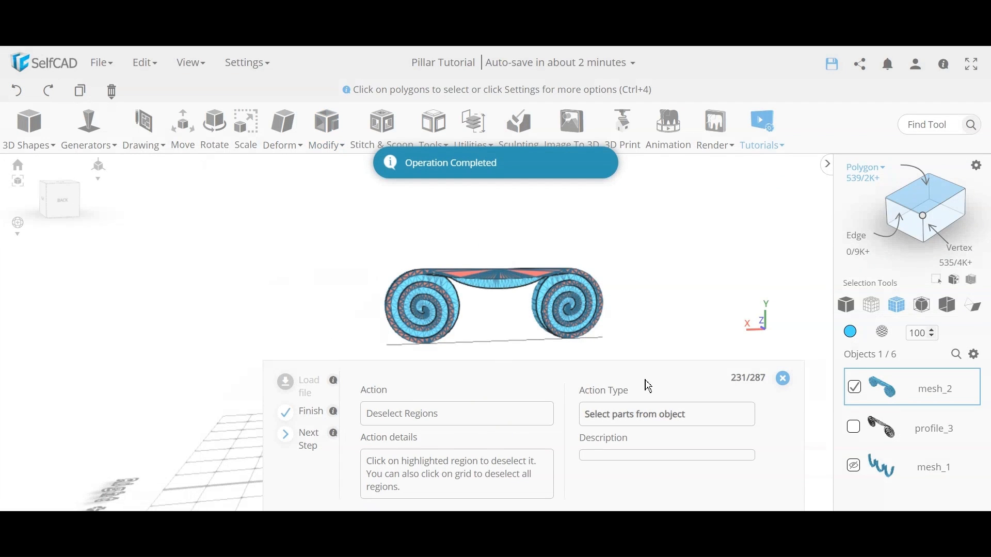
# Deselect the extruded back regions and select all regions of the volute mesh's front face.
pyautogui.scroll(-5, 650, 320)
pyautogui.moveTo(647, 321); pyautogui.dragTo(615, 268, button='right')
pyautogui.moveTo(579, 298); pyautogui.dragTo(589, 319)
pyautogui.click(592, 313)
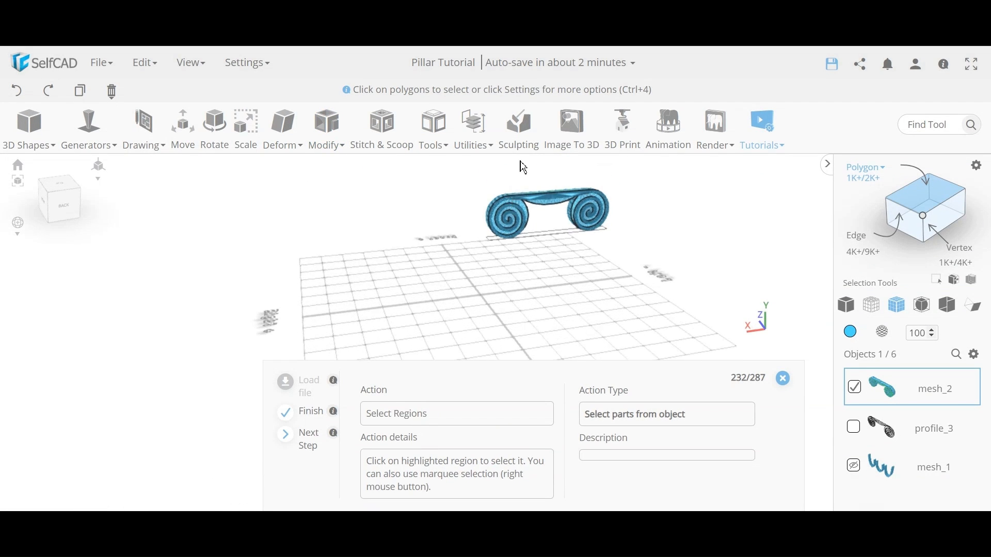
pyautogui.scroll(5, 521, 161)
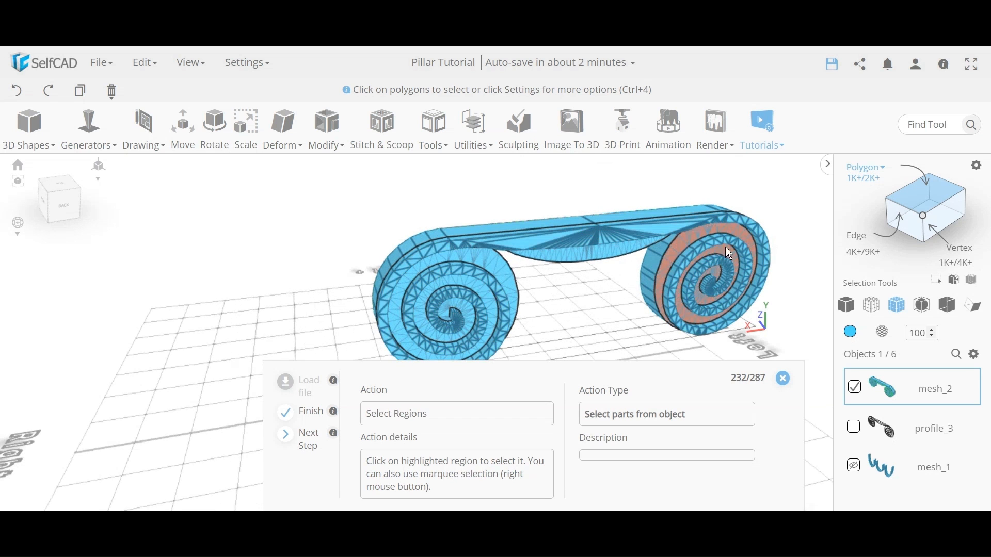
pyautogui.moveTo(124, 288); pyautogui.dragTo(691, 289)
pyautogui.scroll(3, 692, 288)
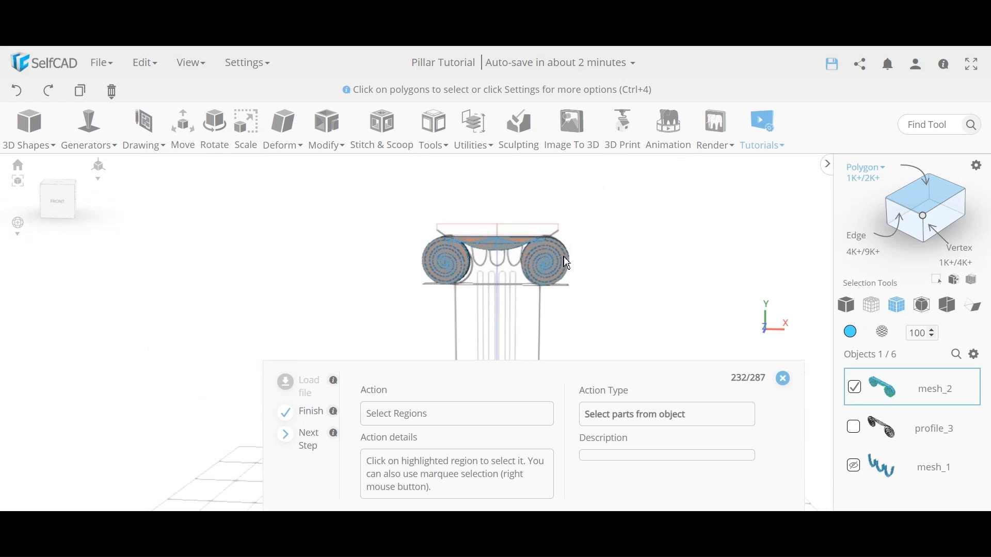
pyautogui.click(562, 261)
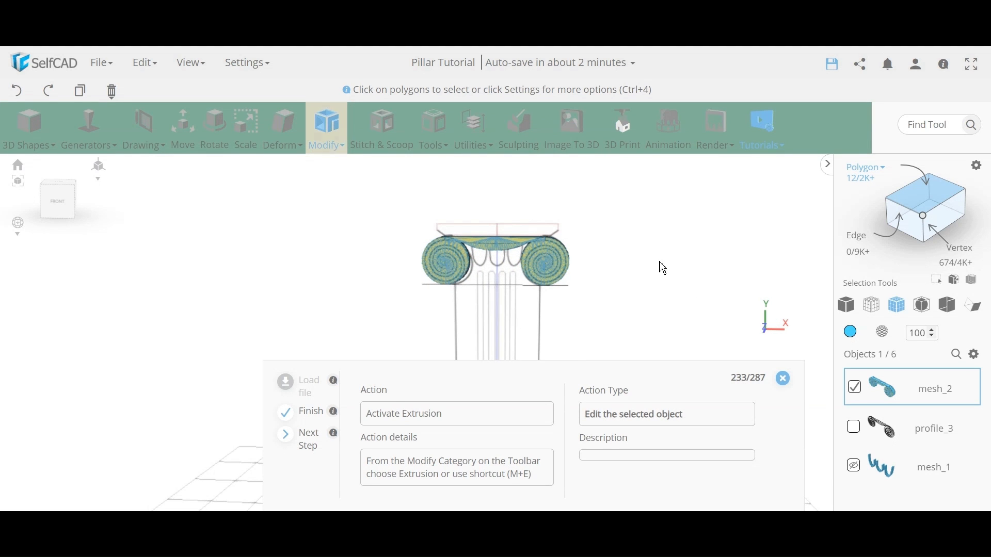
# Start an Extrusion of the selected front-face regions and set its amount to 30.
pyautogui.click(325, 138)
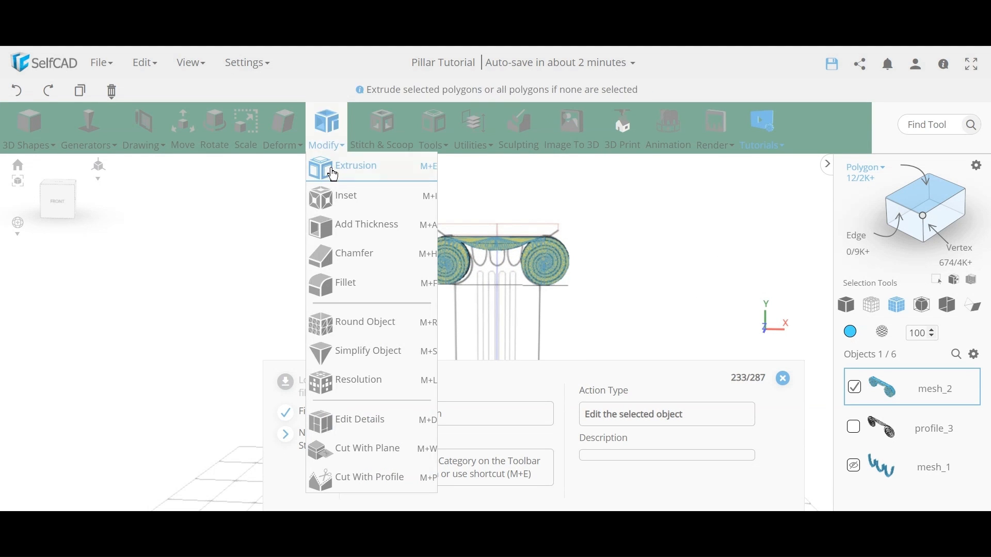
pyautogui.click(330, 167)
pyautogui.moveTo(515, 309); pyautogui.dragTo(558, 304, button='right')
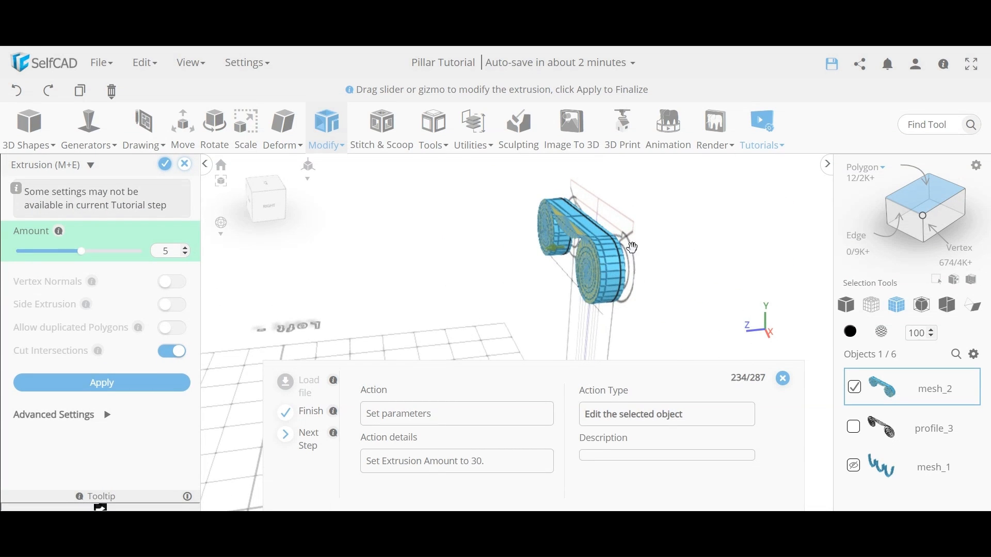
pyautogui.doubleClick(172, 253)
pyautogui.press('Return')
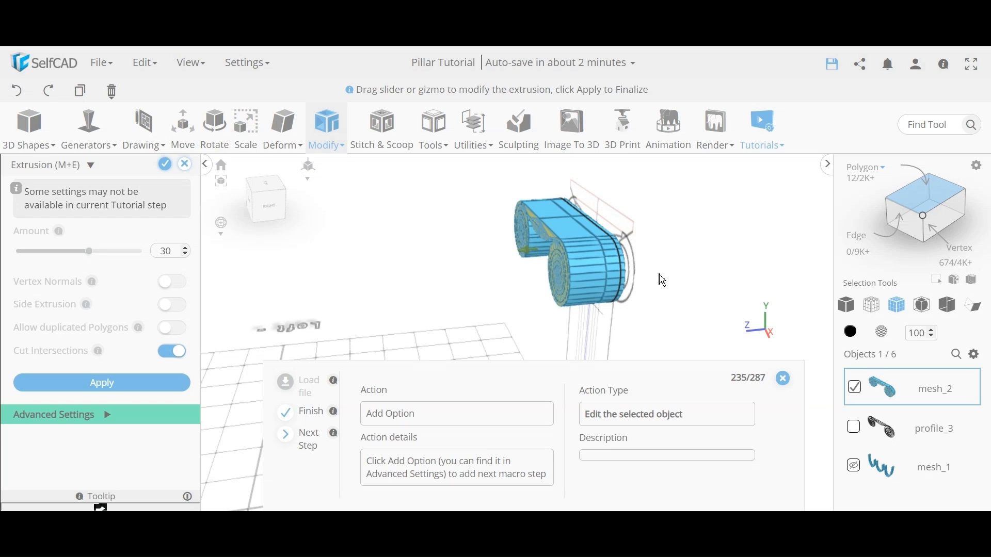
# Add a Position operation to the extrusion's advanced settings and set its Y value to 6.
pyautogui.click(103, 416)
pyautogui.click(78, 330)
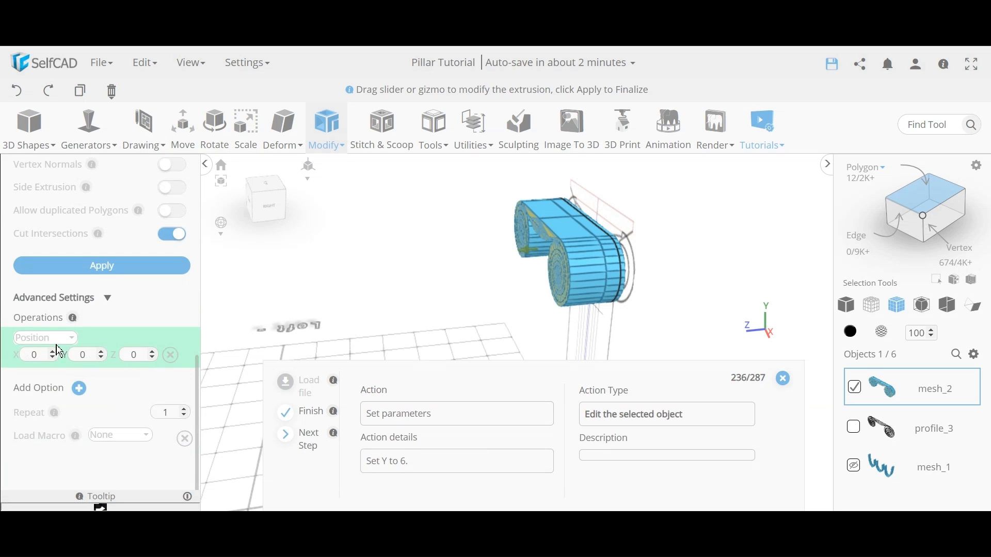
pyautogui.click(52, 339)
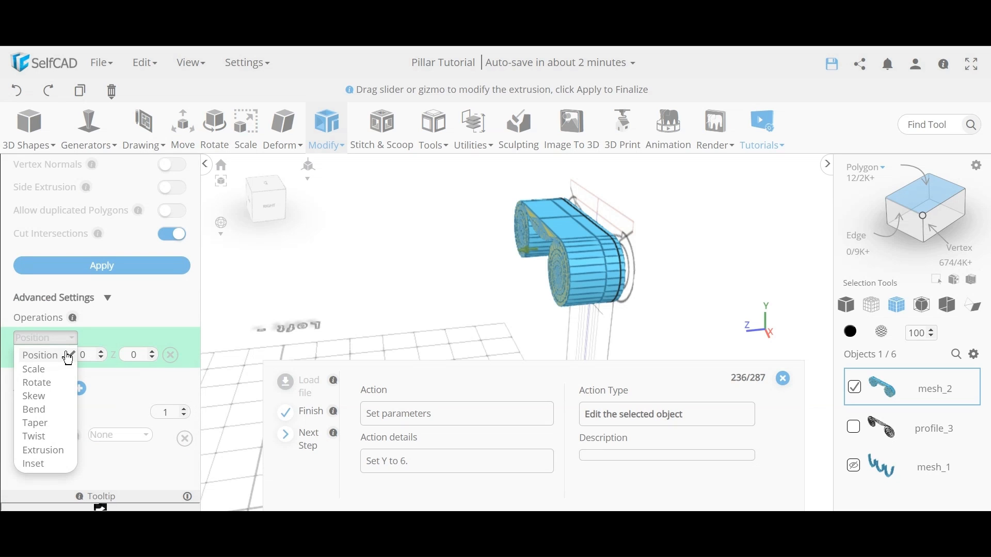
pyautogui.click(66, 355)
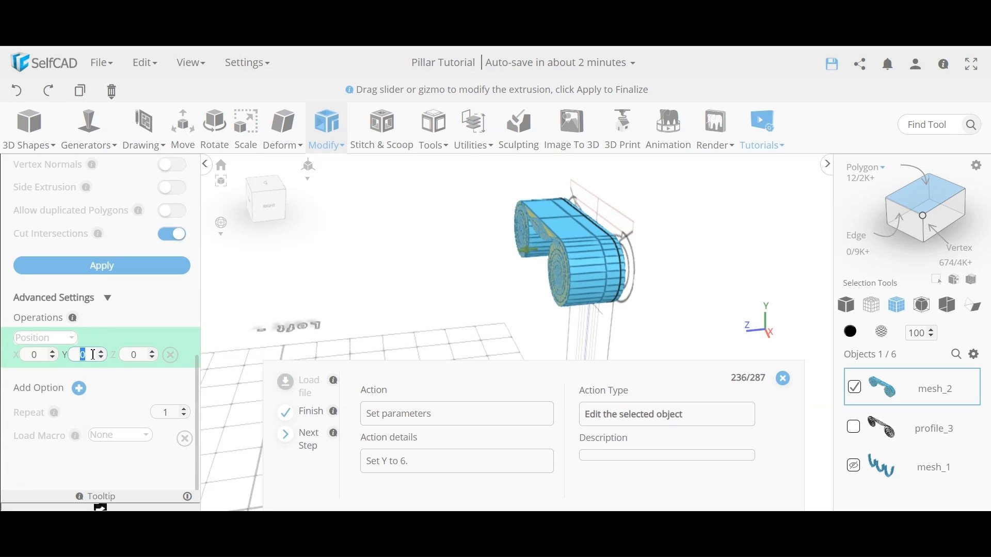
pyautogui.write('6')
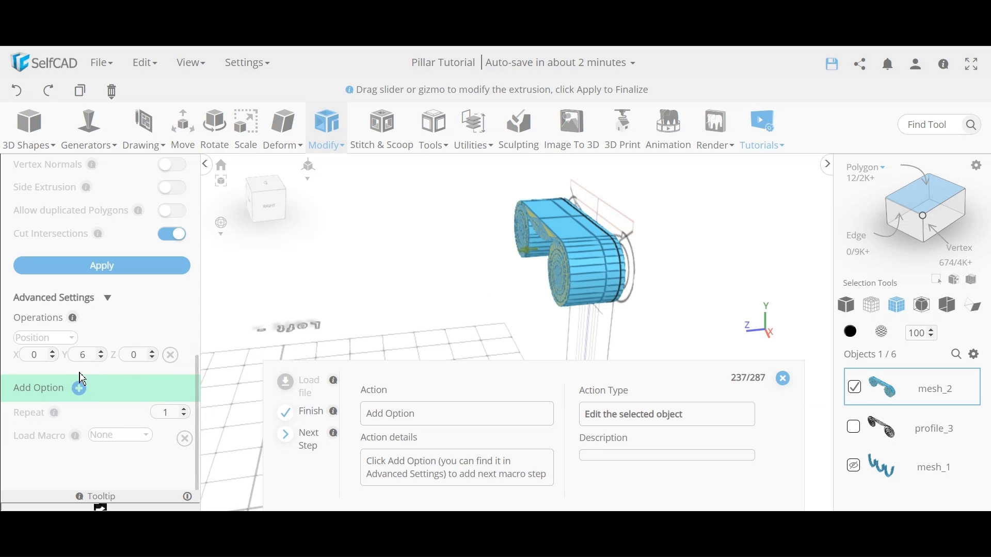
# Add a Scale operation with X -12 and Y -12 to the extrusion's advanced settings and apply it.
pyautogui.click(79, 388)
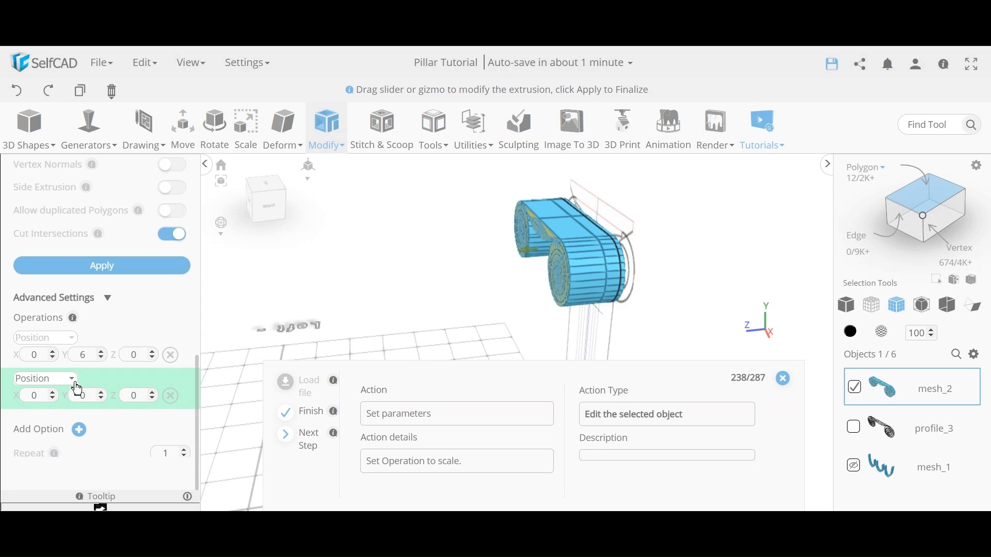
pyautogui.click(51, 381)
pyautogui.click(47, 272)
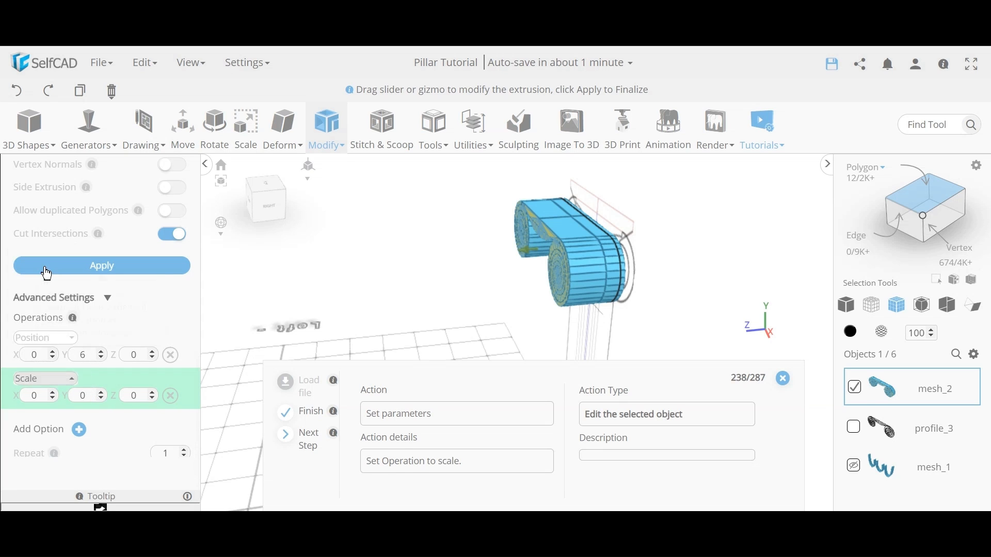
pyautogui.doubleClick(37, 399)
pyautogui.write('-12')
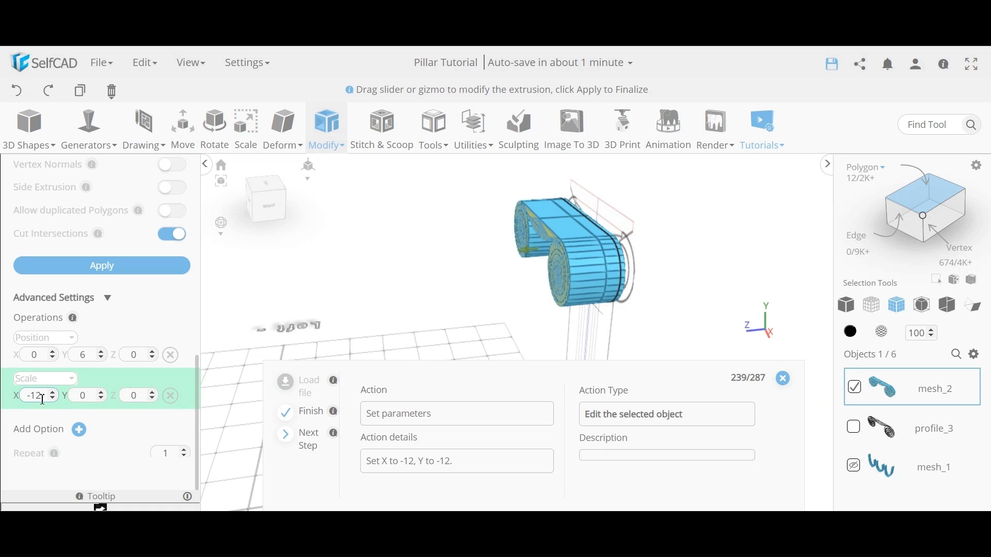
pyautogui.doubleClick(86, 399)
pyautogui.click(159, 266)
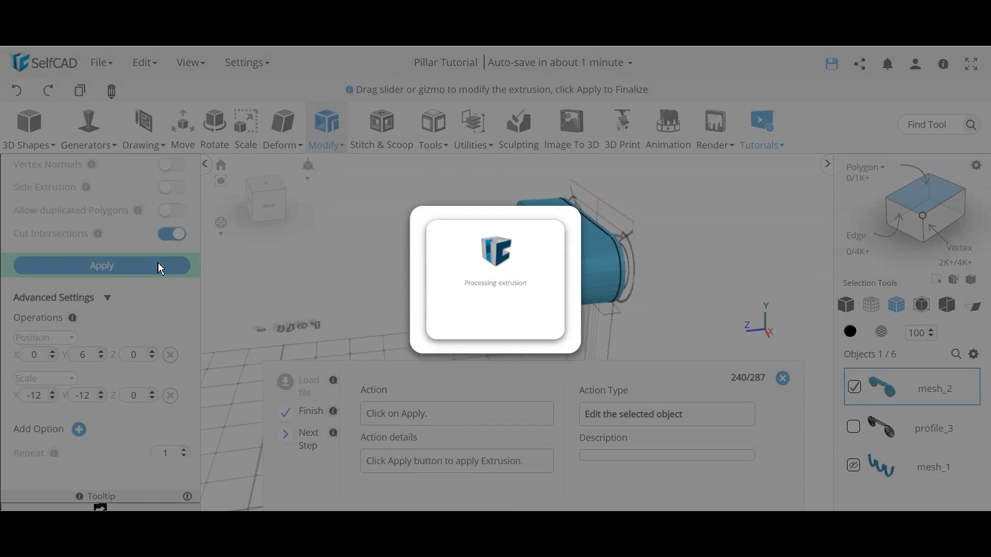
# Set the next extrusion amount of the volute mesh's front regions to 23 and finalize the Extrusion.
pyautogui.moveTo(435, 281)
pyautogui.mouseDown()
pyautogui.moveTo(452, 249)
pyautogui.moveTo(463, 278)
pyautogui.moveTo(713, 274)
pyautogui.moveTo(422, 287)
pyautogui.mouseUp()
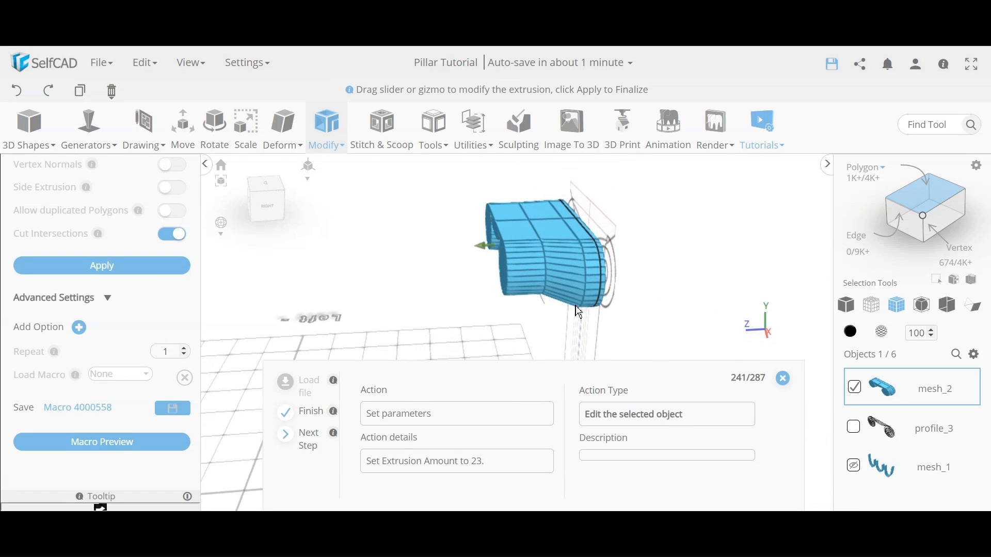
pyautogui.moveTo(484, 298); pyautogui.dragTo(455, 282)
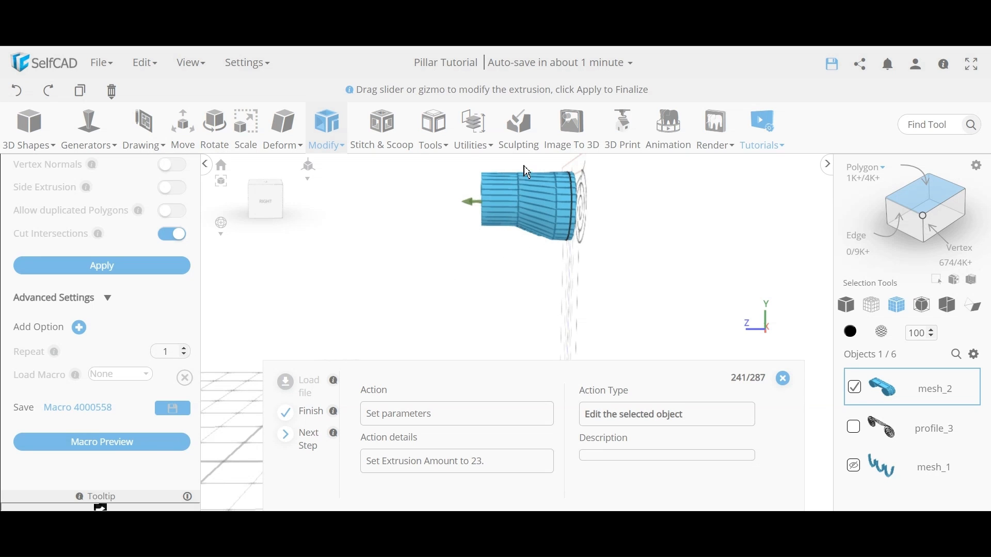
pyautogui.moveTo(526, 171); pyautogui.dragTo(524, 188)
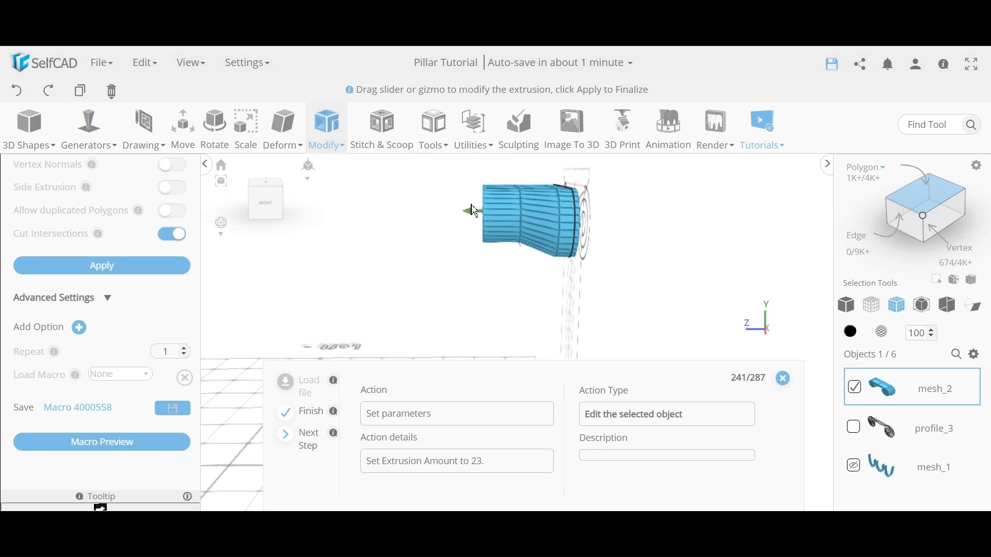
pyautogui.scroll(3, 117, 283)
pyautogui.doubleClick(166, 252)
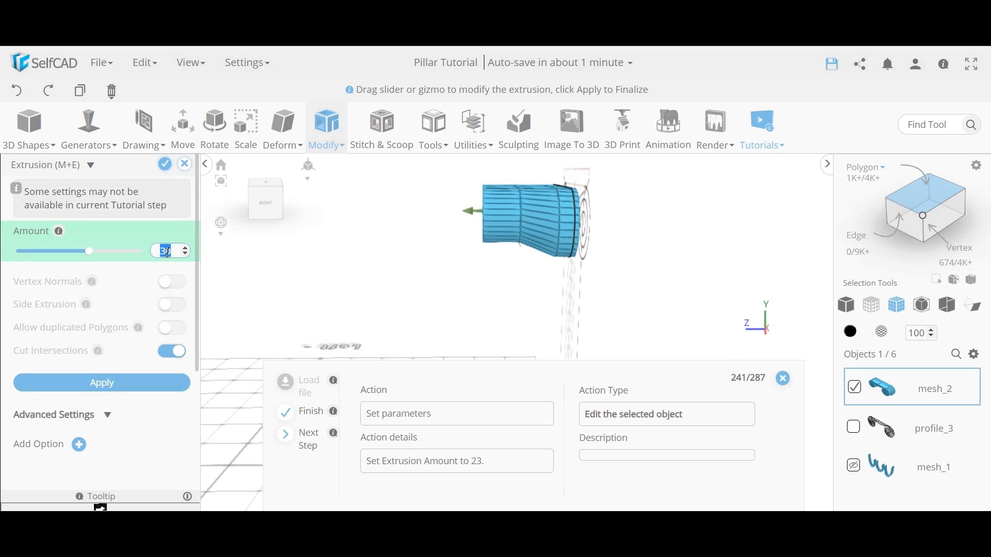
pyautogui.write('23')
pyautogui.press('Return')
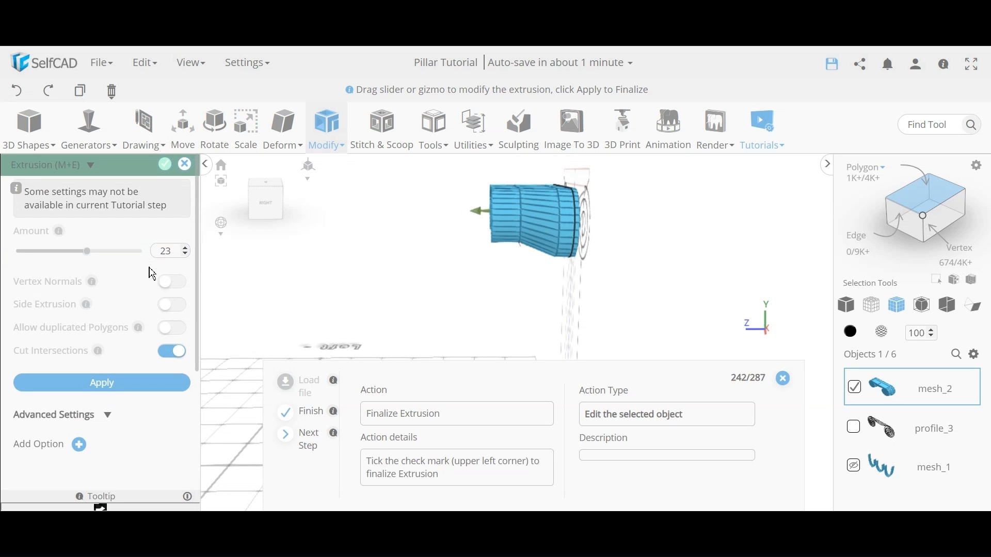
pyautogui.click(166, 166)
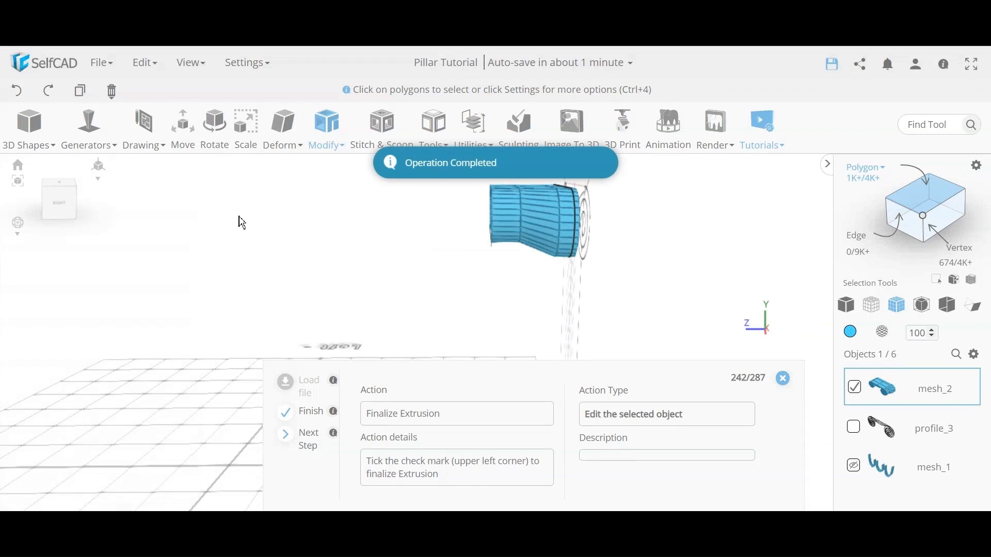
# Delete the selected end-face regions of the extruded volute mesh.
pyautogui.moveTo(365, 287); pyautogui.dragTo(365, 287, button='middle')
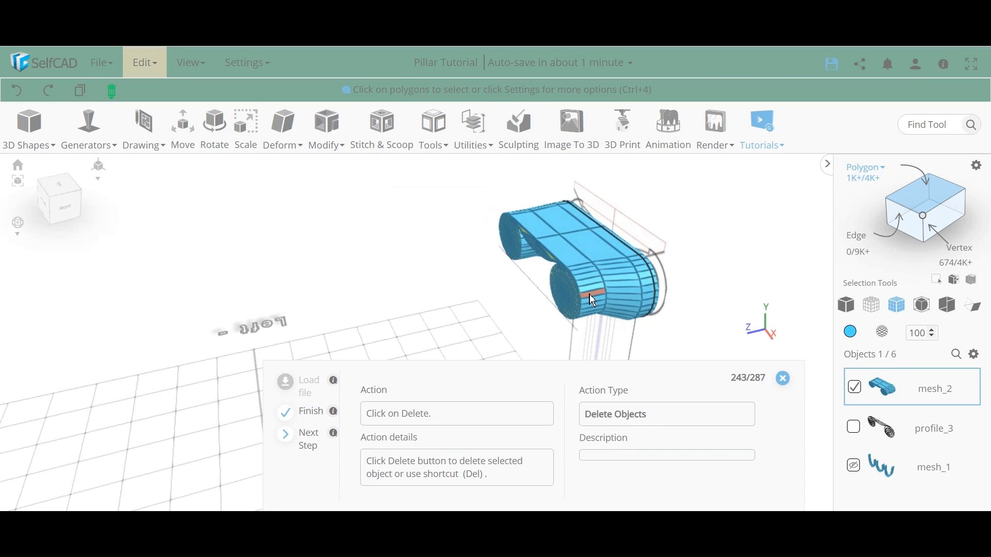
pyautogui.moveTo(486, 319)
pyautogui.mouseDown(button='middle')
pyautogui.moveTo(560, 305)
pyautogui.moveTo(566, 320)
pyautogui.moveTo(486, 336)
pyautogui.mouseUp(button='middle')
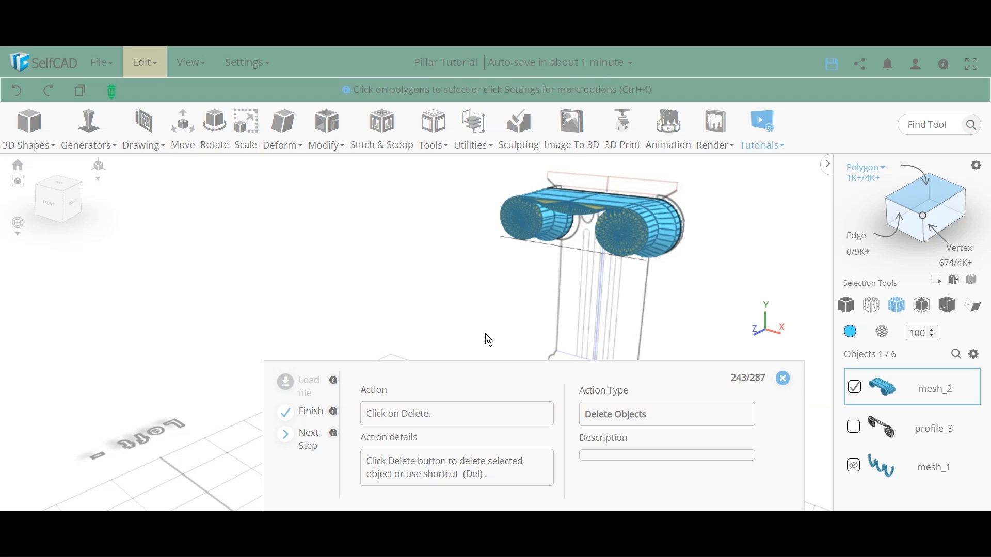
pyautogui.press('Delete')
pyautogui.click(485, 339)
# Mirror the extruded volute mesh across its front side with Create Copy enabled.
pyautogui.moveTo(442, 299); pyautogui.dragTo(505, 295, button='middle')
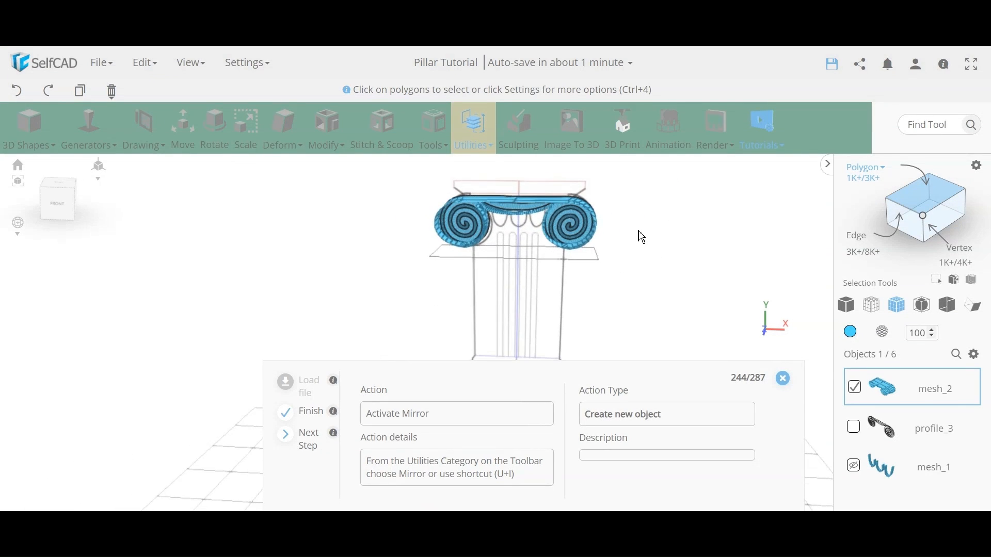
pyautogui.scroll(3, 643, 239)
pyautogui.scroll(-1, 650, 242)
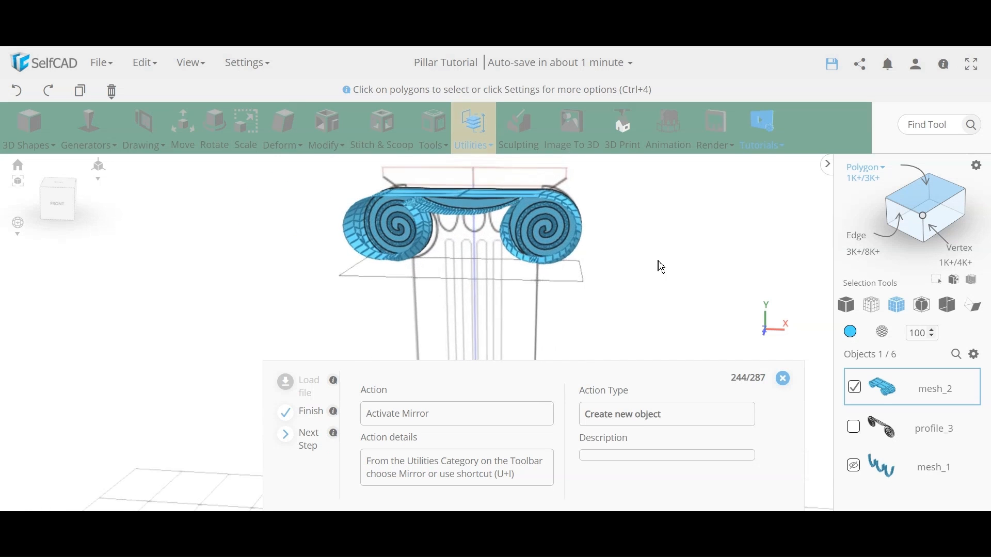
pyautogui.moveTo(661, 266); pyautogui.dragTo(542, 278, button='middle')
pyautogui.click(482, 125)
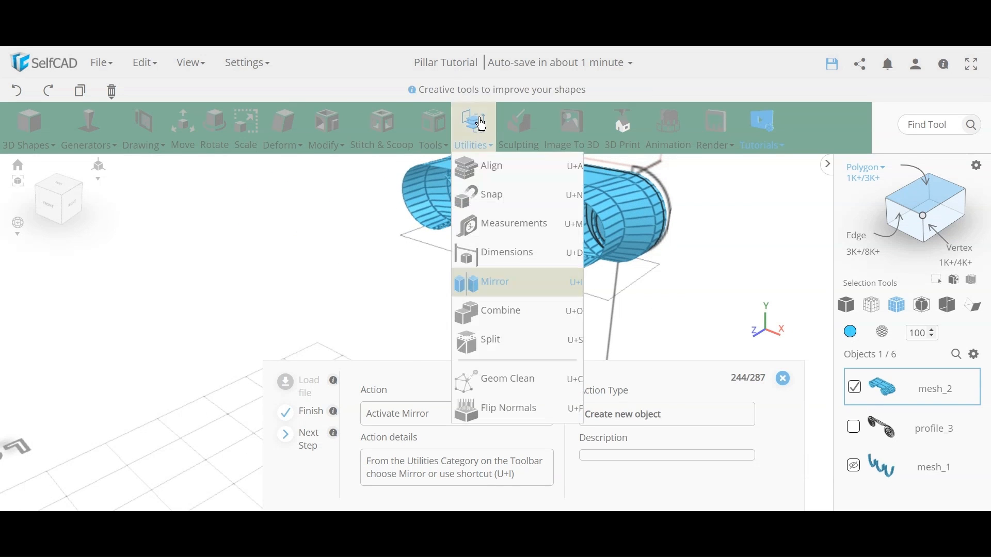
pyautogui.click(504, 285)
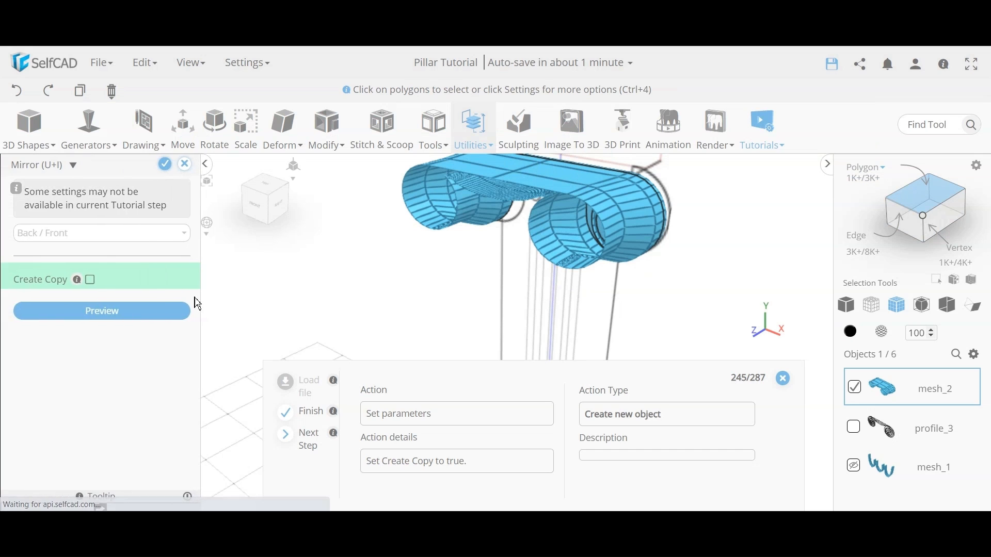
pyautogui.click(90, 280)
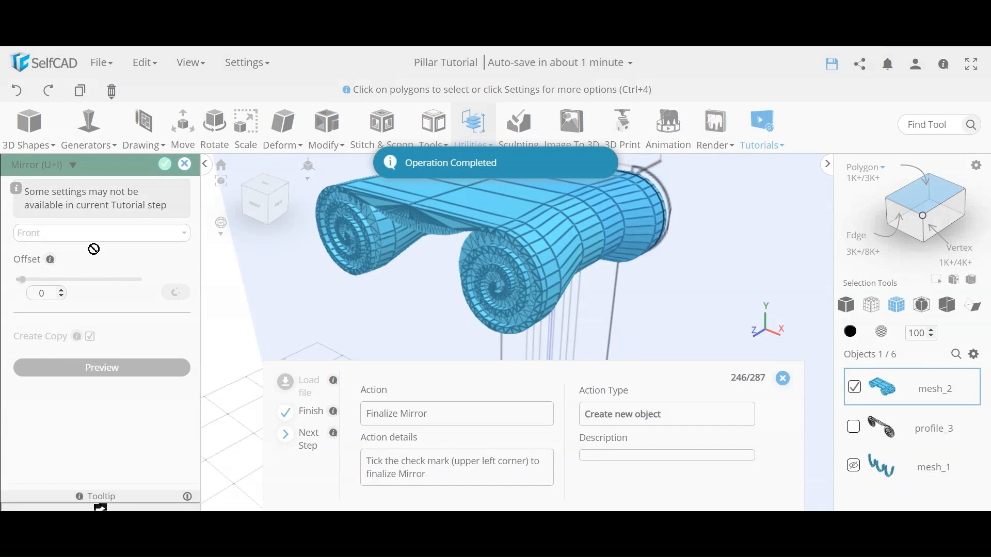
pyautogui.click(168, 166)
# Switch to object selection, add mesh_2 (1) to the selection and merge it with mesh_2.
pyautogui.moveTo(206, 197); pyautogui.dragTo(642, 303, button='middle')
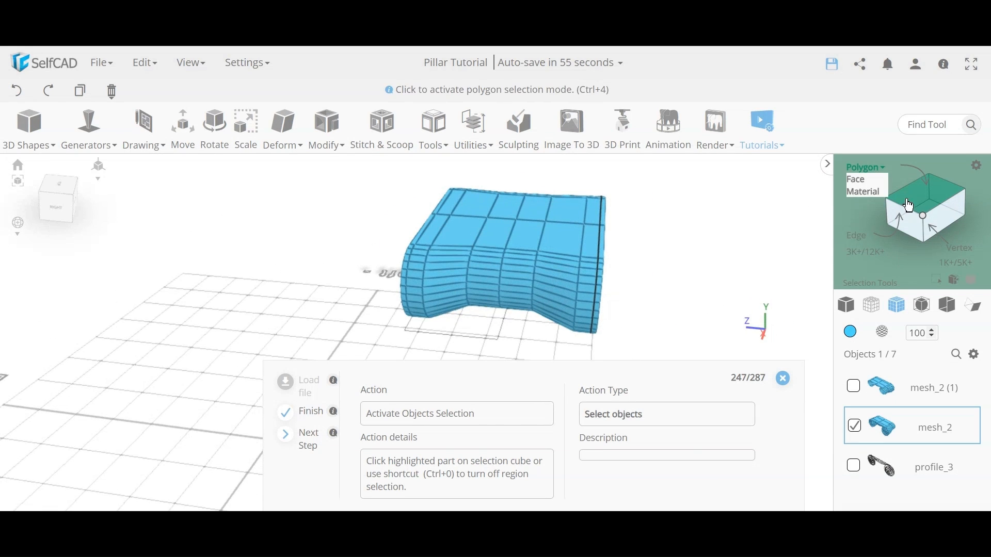
pyautogui.click(926, 209)
pyautogui.click(856, 387)
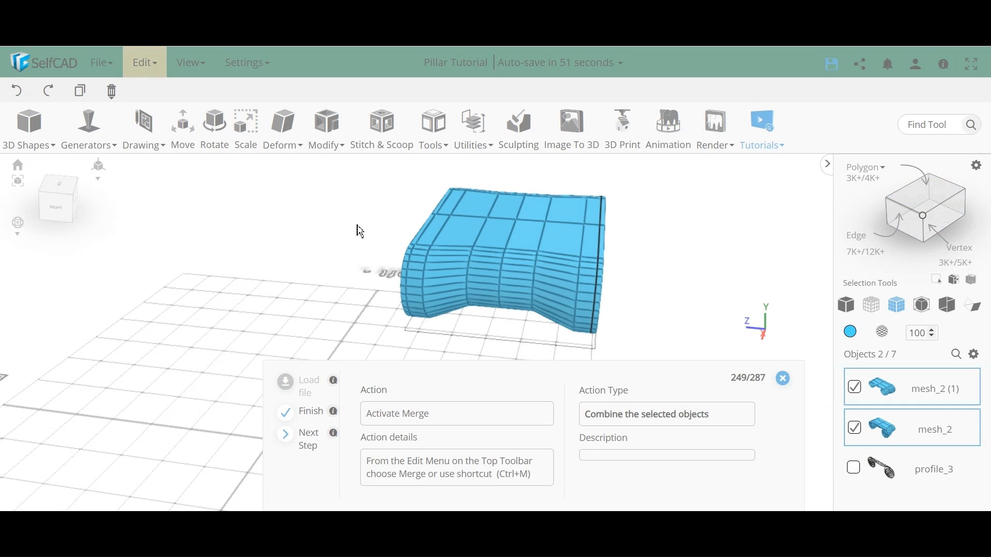
pyautogui.hotkey('ctrl', 'm')
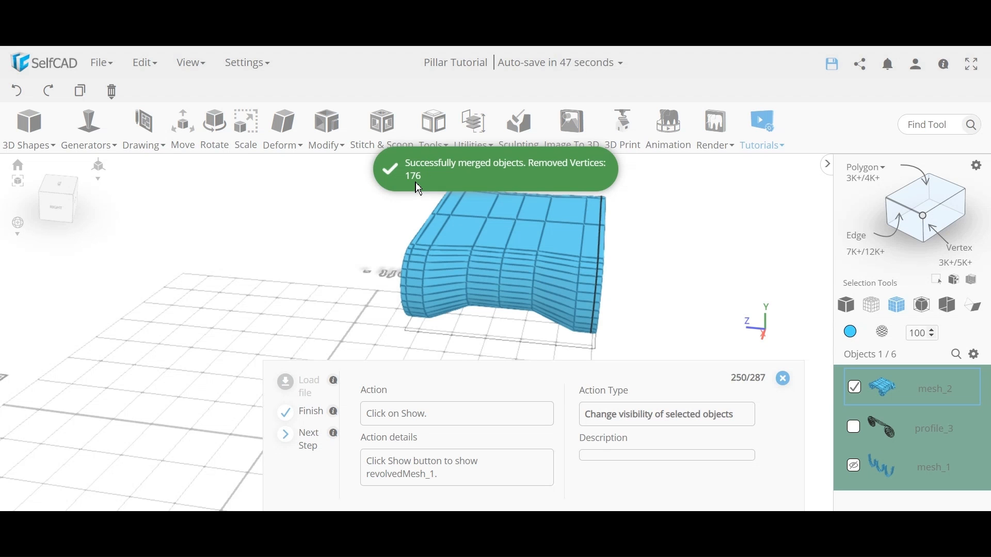
# Show the hidden pillar body revolvedMesh_1.
pyautogui.moveTo(513, 296); pyautogui.dragTo(591, 280, button='right')
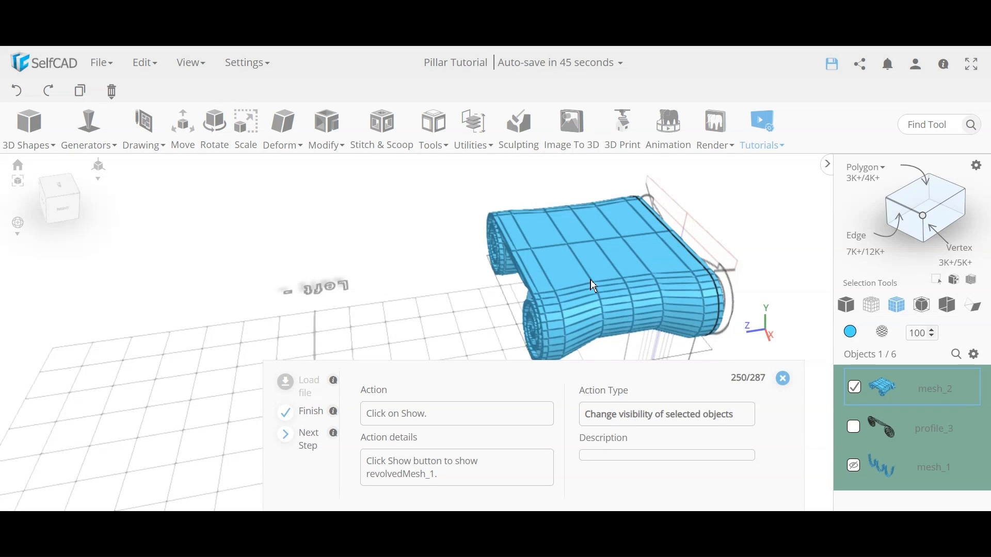
pyautogui.scroll(-3, 949, 444)
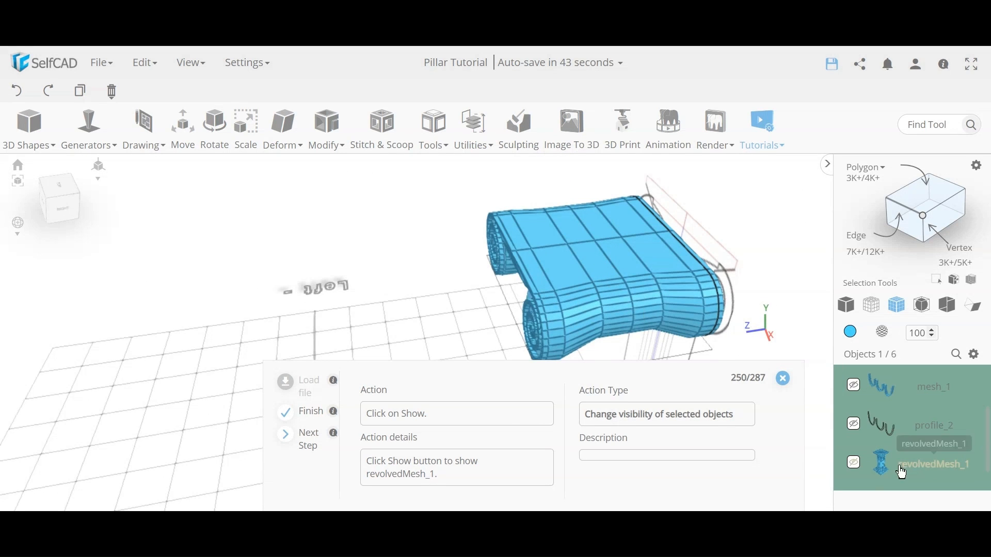
pyautogui.click(855, 464)
pyautogui.click(205, 250)
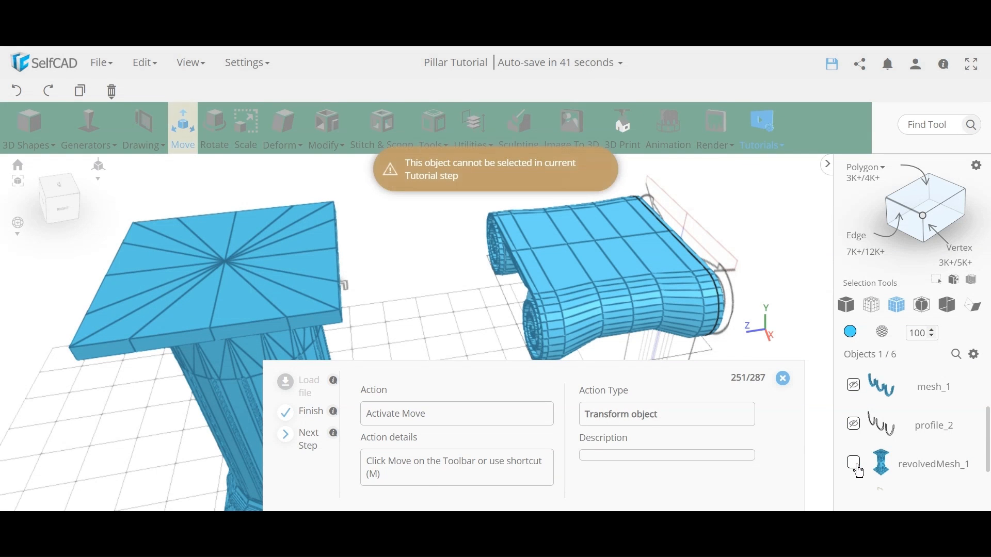
# Move the merged volute mesh onto the pillar by setting its Z coordinate to 0.
pyautogui.scroll(-5, 487, 306)
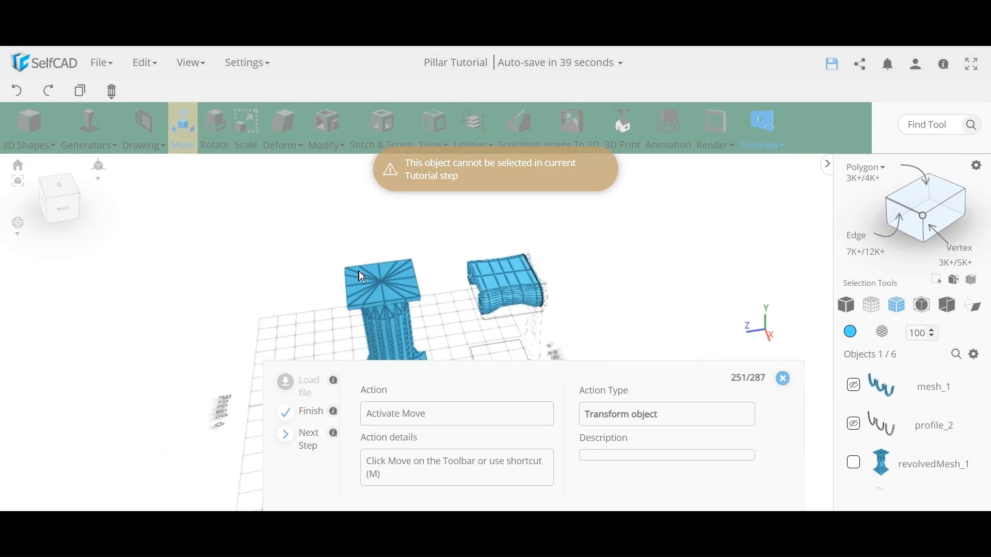
pyautogui.click(183, 135)
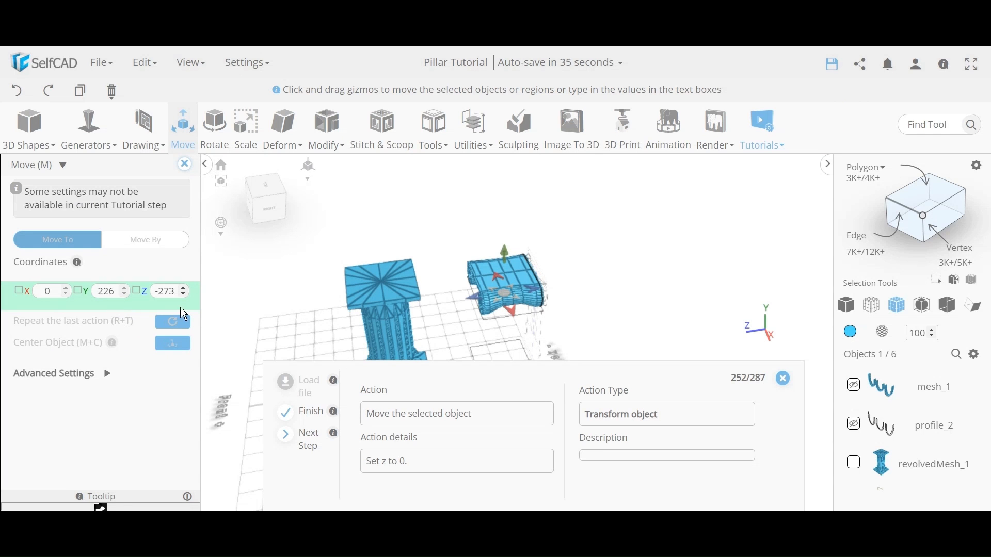
pyautogui.click(169, 292)
pyautogui.write('0')
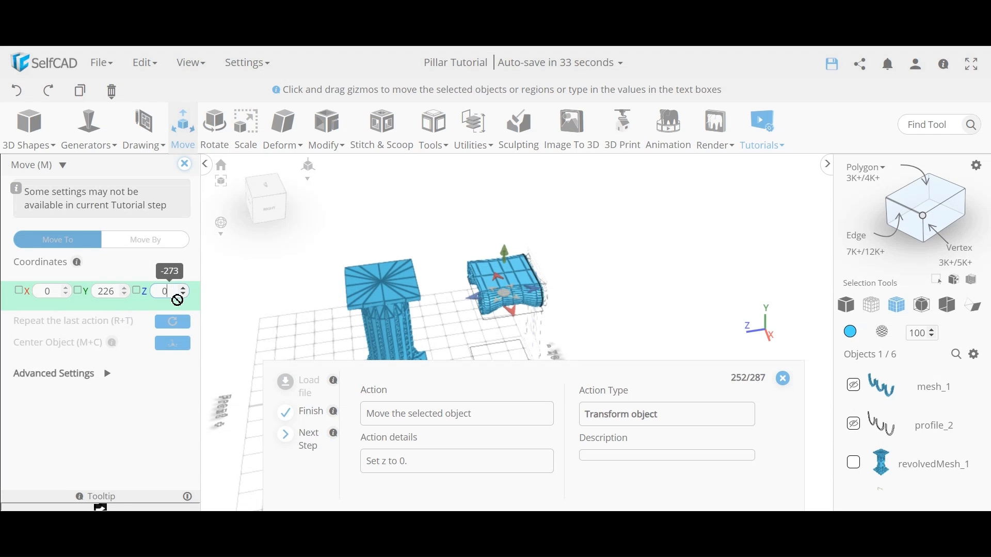
pyautogui.press('Return')
# Show the garland mesh_1 and select it in place of mesh_2.
pyautogui.moveTo(323, 308); pyautogui.dragTo(522, 245, button='right')
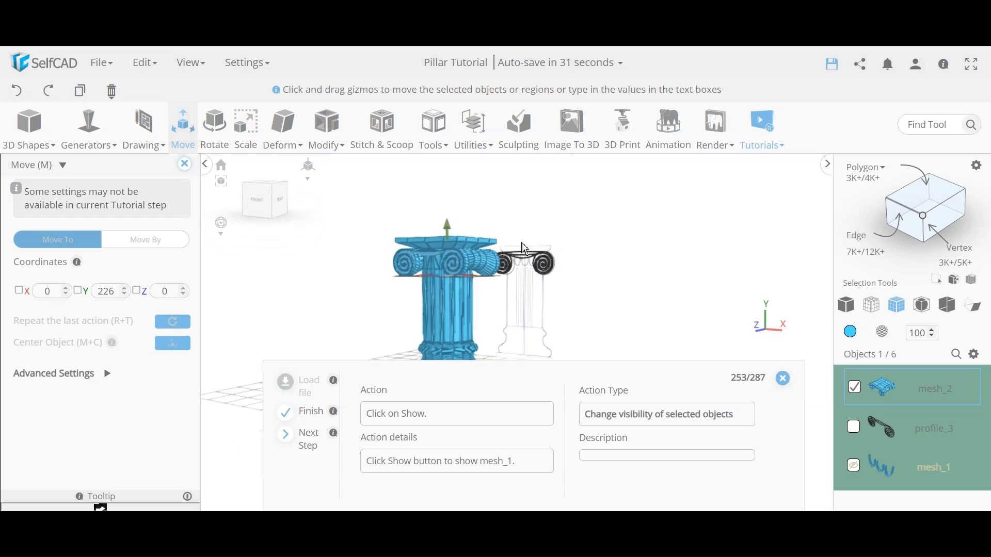
pyautogui.scroll(4, 428, 263)
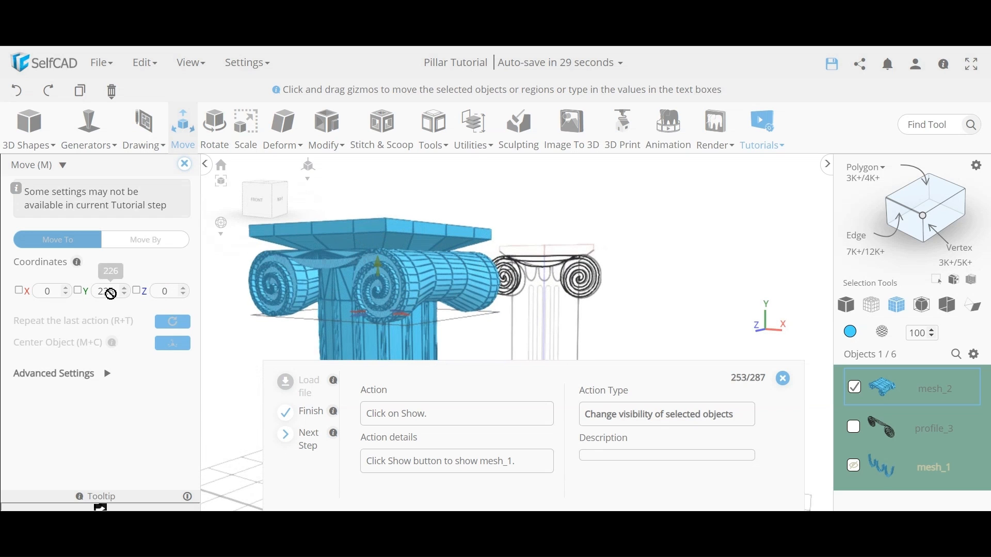
pyautogui.click(855, 466)
pyautogui.click(853, 392)
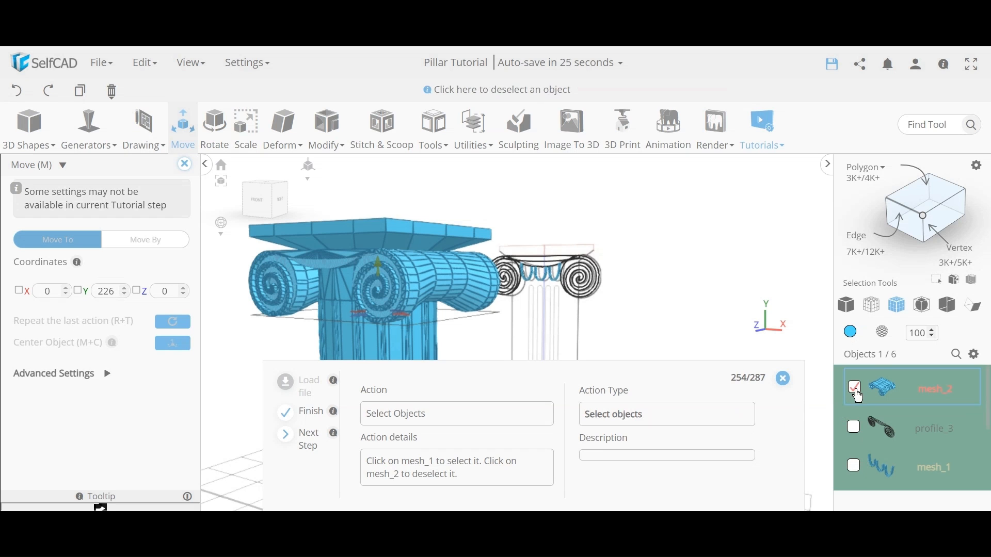
pyautogui.click(857, 471)
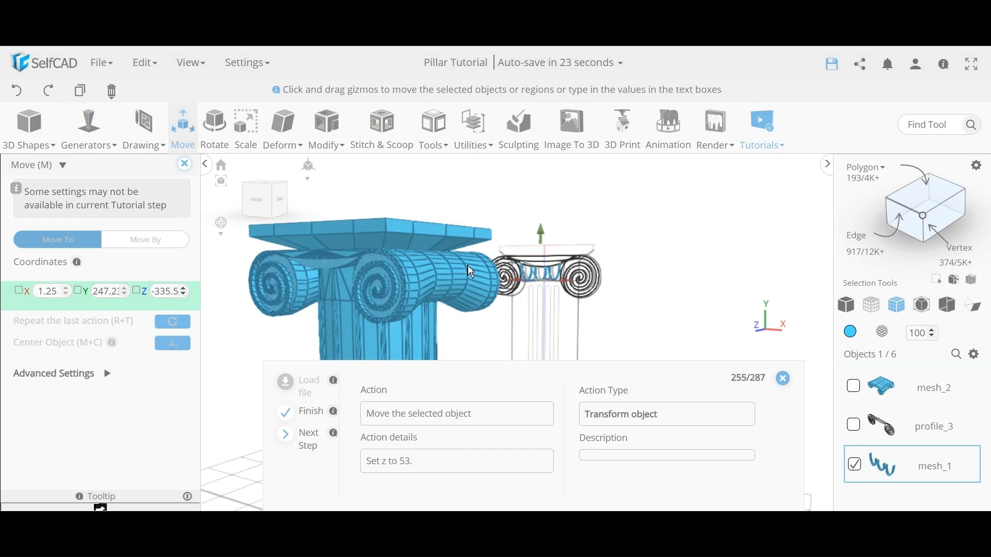
# Move the garland mesh_1 to Z 53 at the front of the pillar and finish the Move.
pyautogui.moveTo(535, 275); pyautogui.dragTo(484, 306)
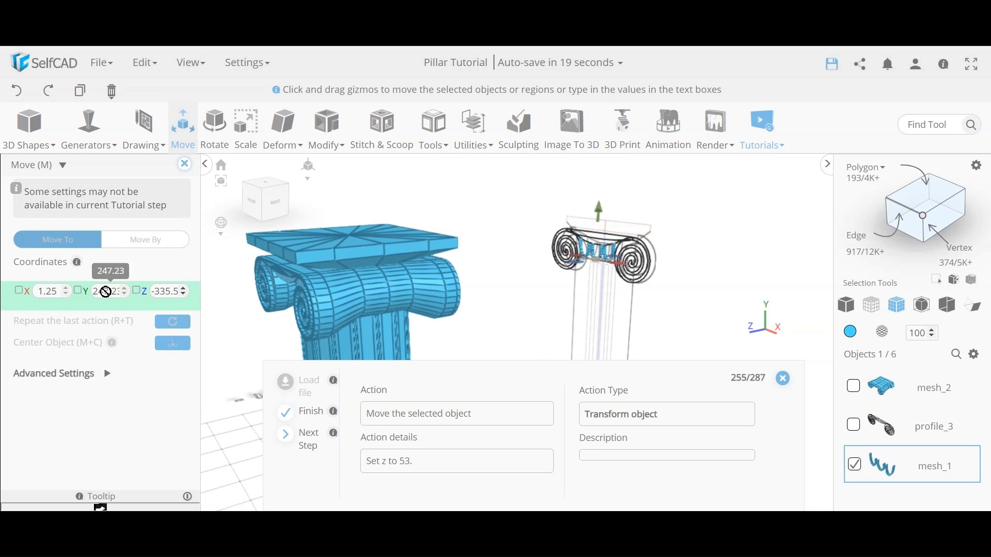
pyautogui.click(163, 293)
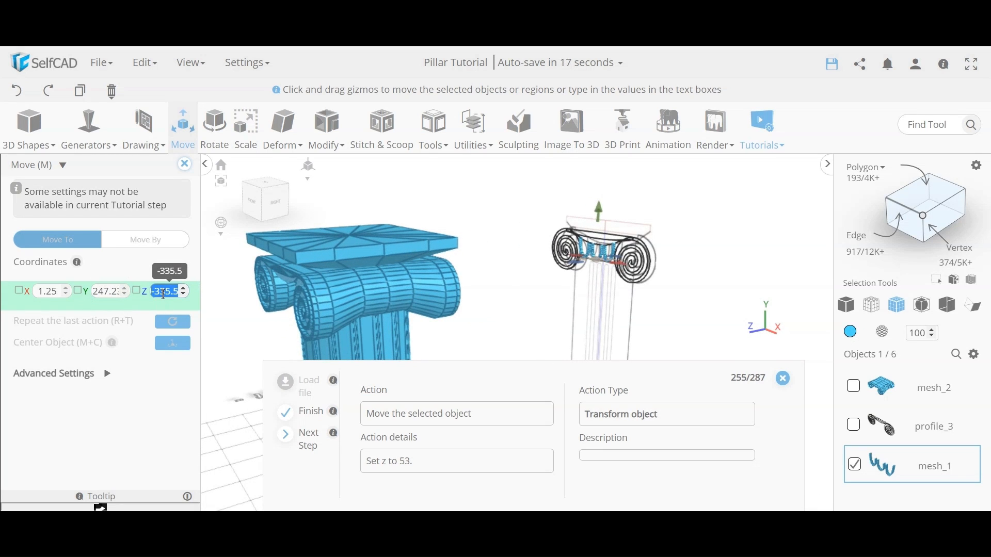
pyautogui.write('53')
pyautogui.press('Return')
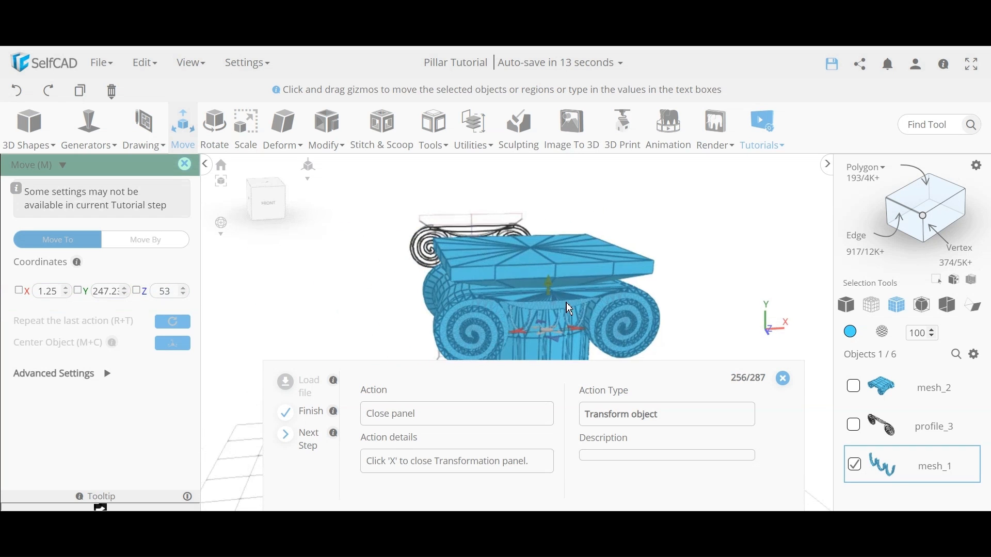
pyautogui.scroll(3, 475, 318)
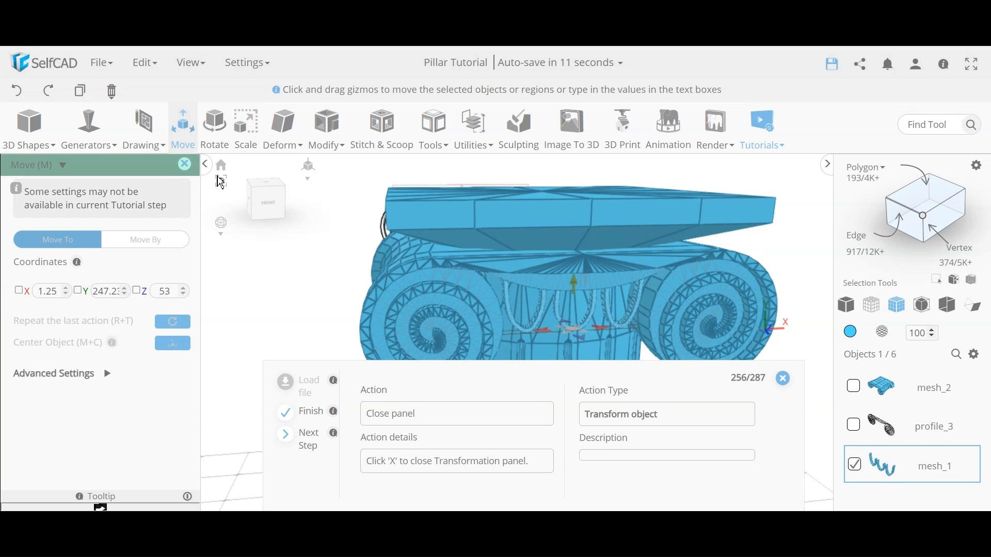
pyautogui.click(184, 164)
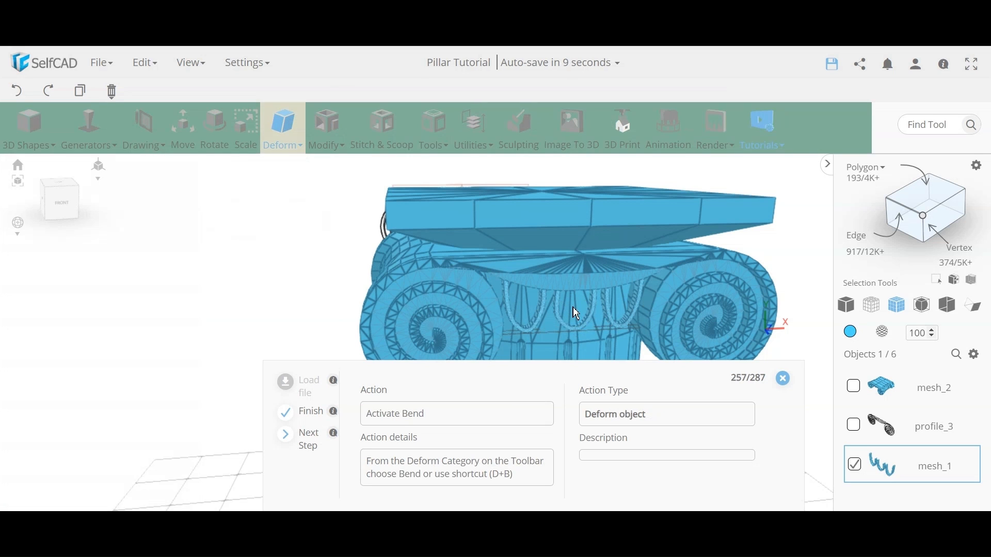
# Start a Bend on the garland mesh_1 and set its bending plane to Left / Right.
pyautogui.scroll(-3, 568, 311)
pyautogui.moveTo(565, 311); pyautogui.dragTo(506, 305, button='right')
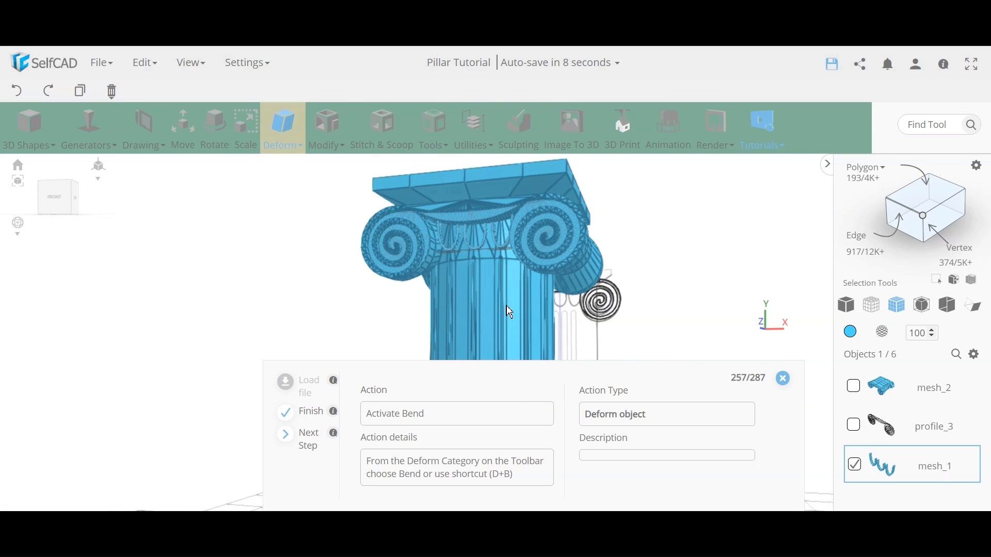
pyautogui.click(269, 133)
pyautogui.click(299, 253)
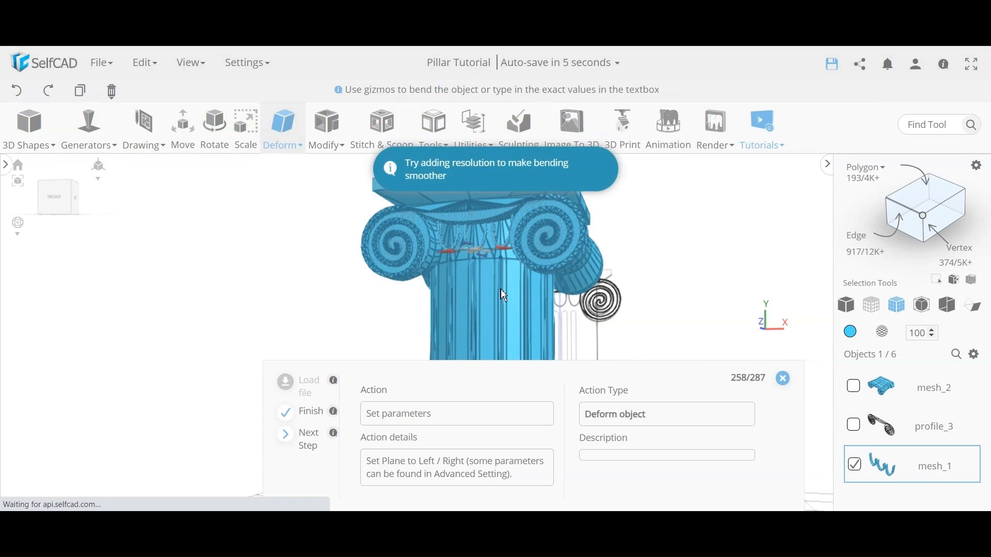
pyautogui.scroll(5, 495, 284)
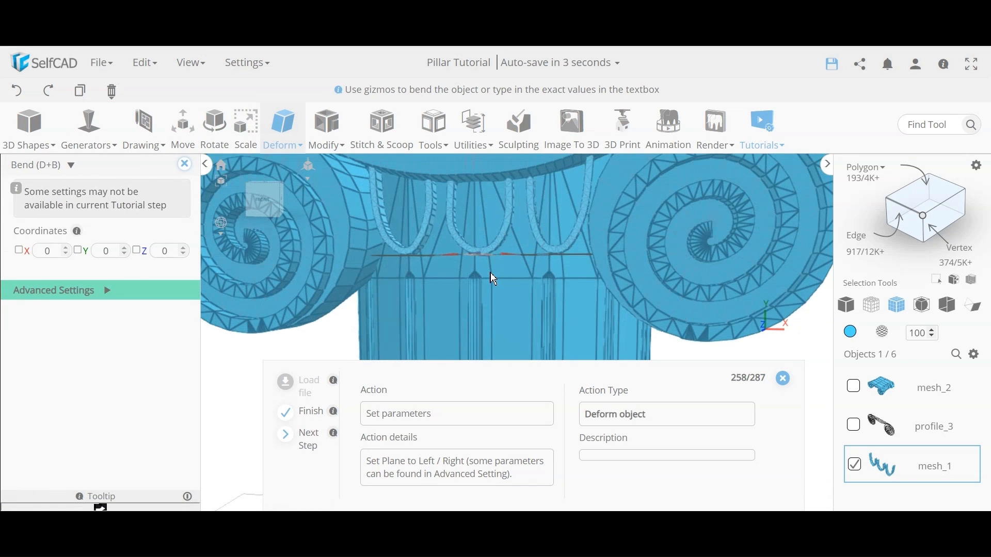
pyautogui.scroll(-2, 491, 275)
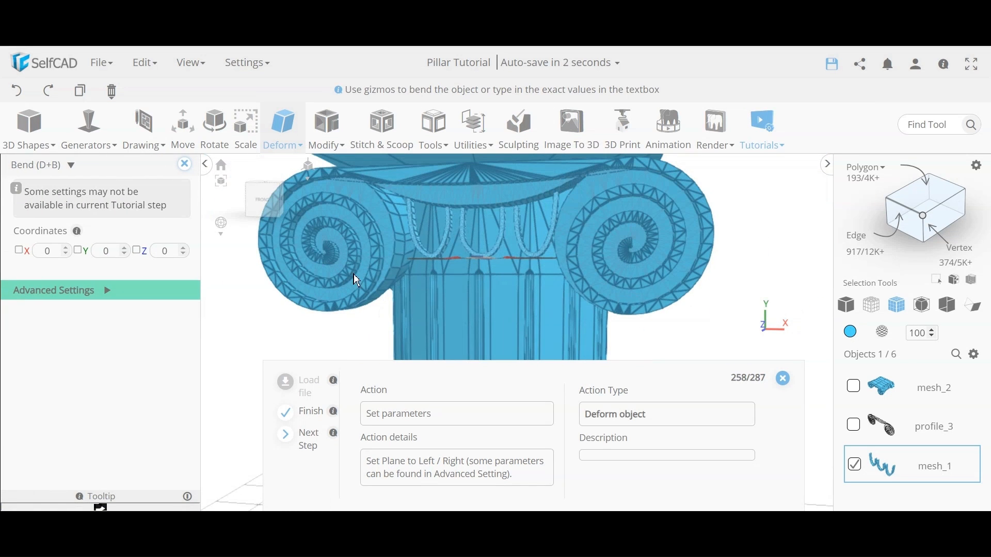
pyautogui.click(92, 294)
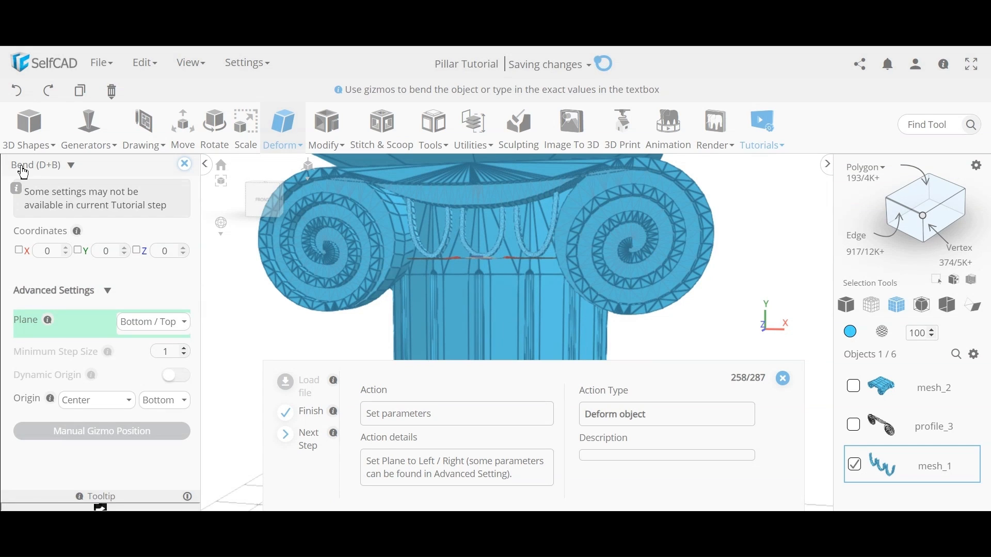
pyautogui.click(152, 329)
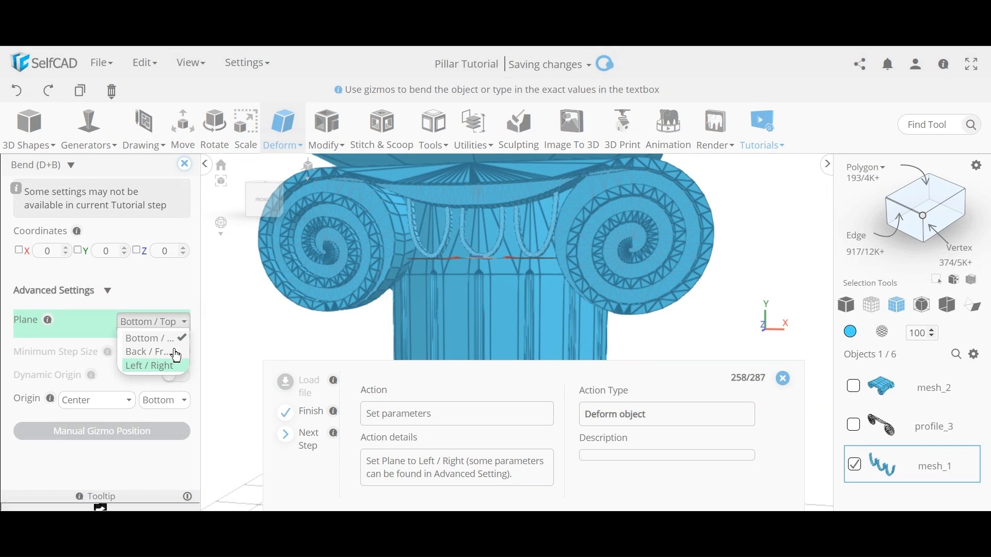
pyautogui.click(158, 366)
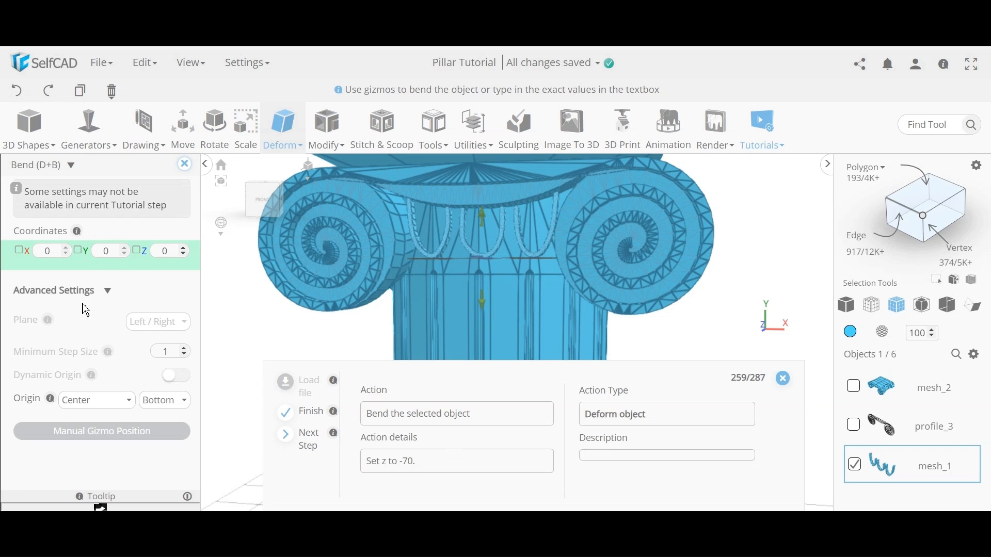
# Bend the garland mesh_1 around the pillar with a Z value of -70 and finish the Bend.
pyautogui.click(162, 256)
pyautogui.write('-7')
pyautogui.press('Return')
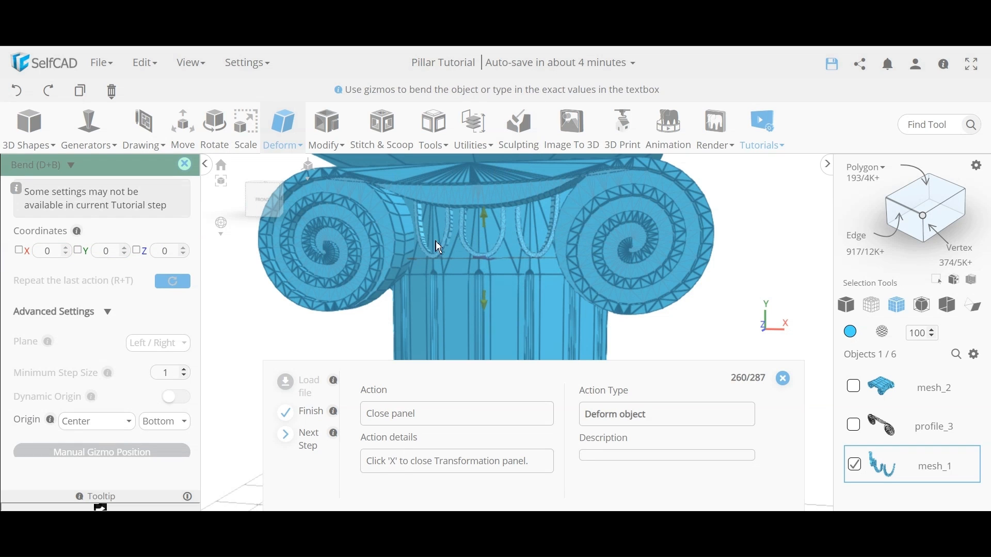
pyautogui.moveTo(426, 216); pyautogui.dragTo(471, 261, button='right')
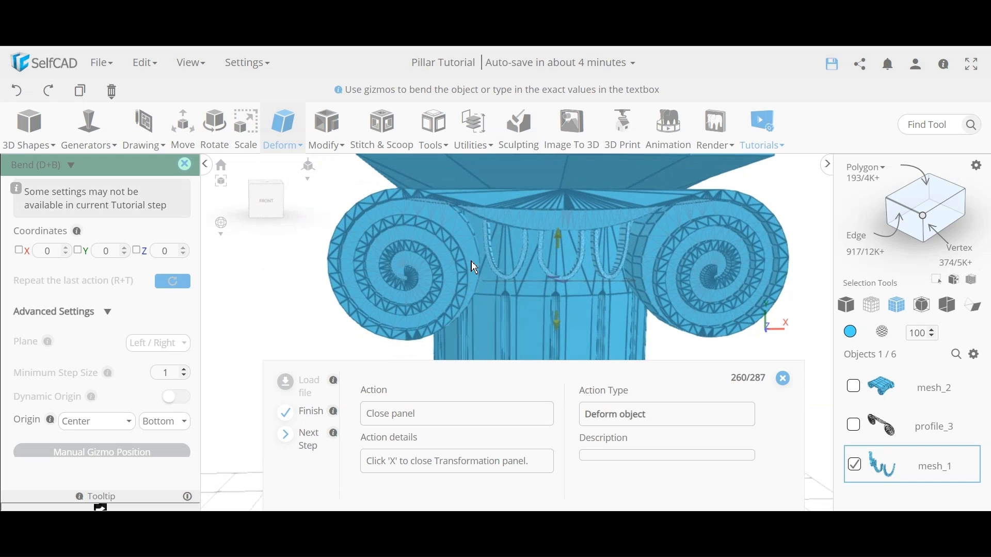
pyautogui.moveTo(623, 313); pyautogui.dragTo(511, 225, button='right')
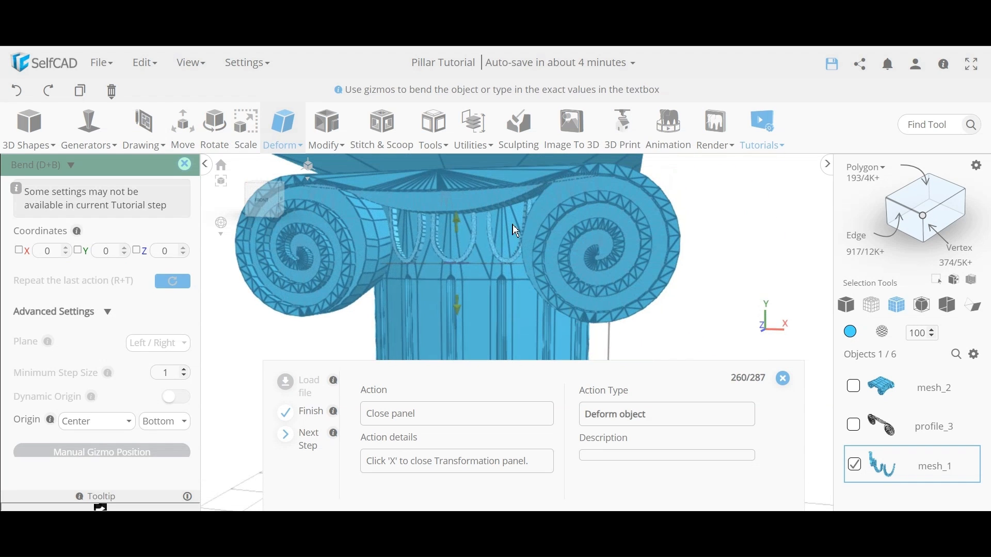
pyautogui.click(184, 164)
# Mirror the bent garland as a copy in the Back direction with an offset of 42 and finalize it.
pyautogui.press('u')
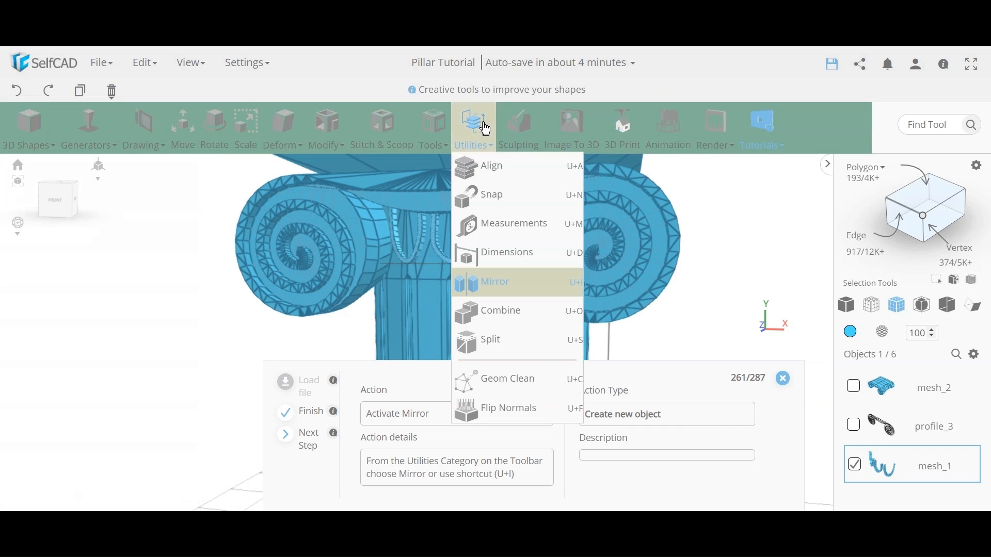
pyautogui.press('i')
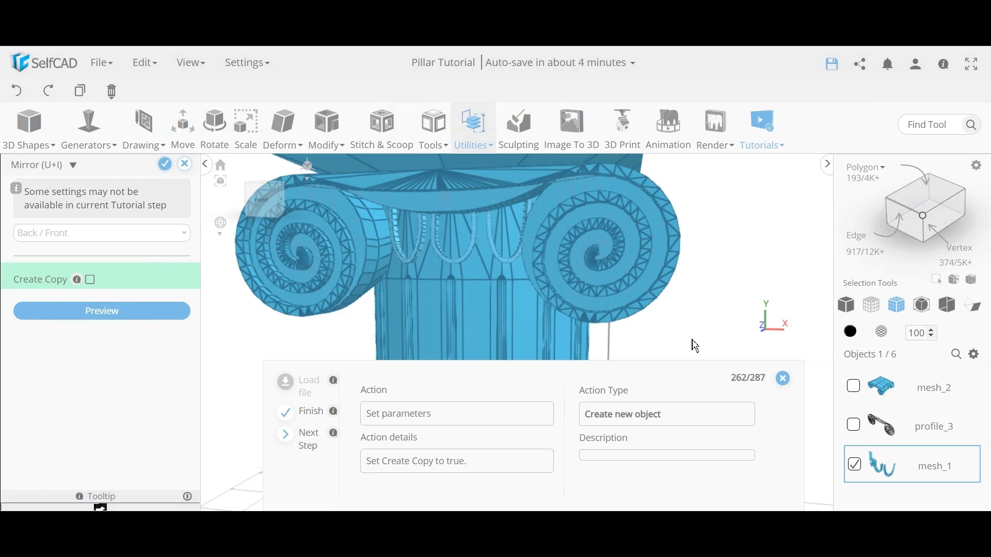
pyautogui.moveTo(672, 322); pyautogui.dragTo(159, 301, button='right')
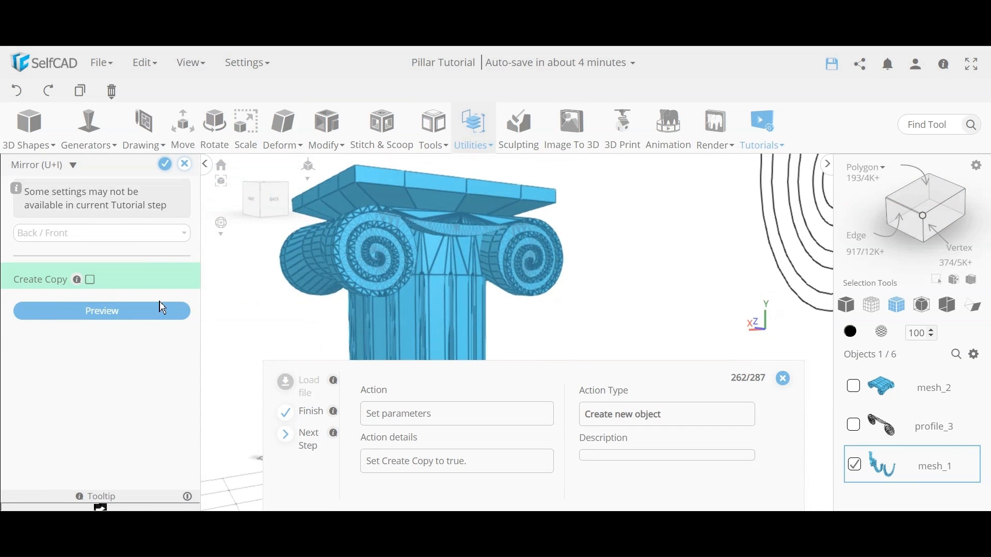
pyautogui.click(91, 280)
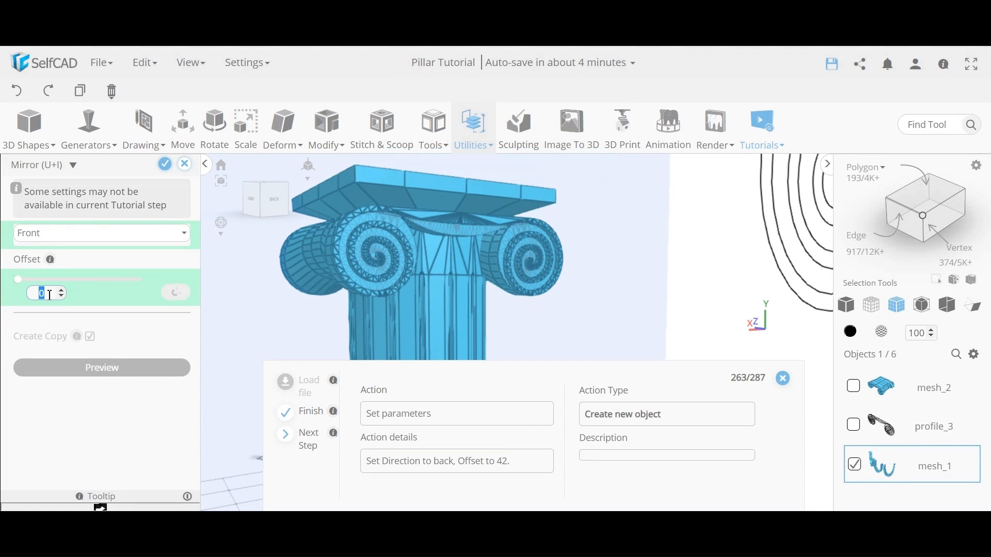
pyautogui.press('Return')
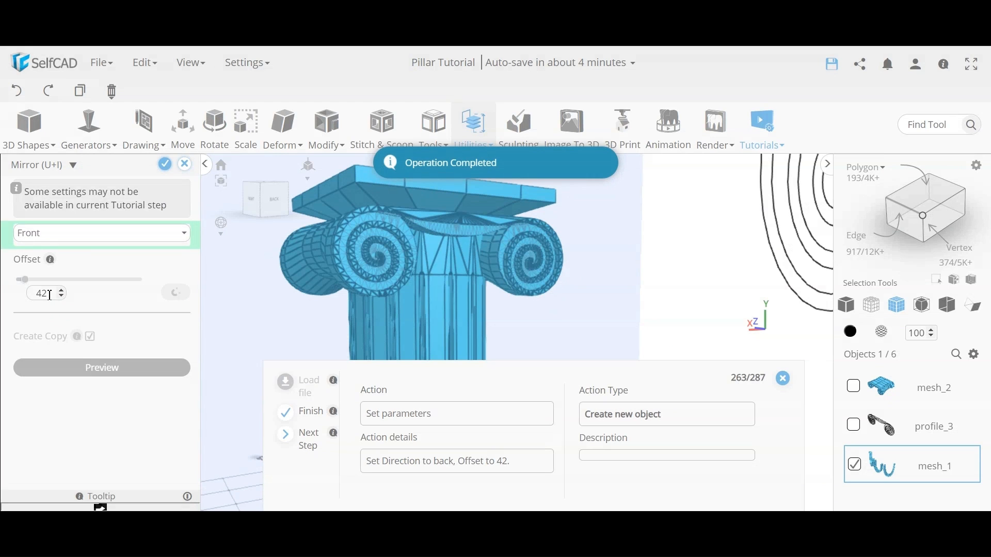
pyautogui.click(90, 236)
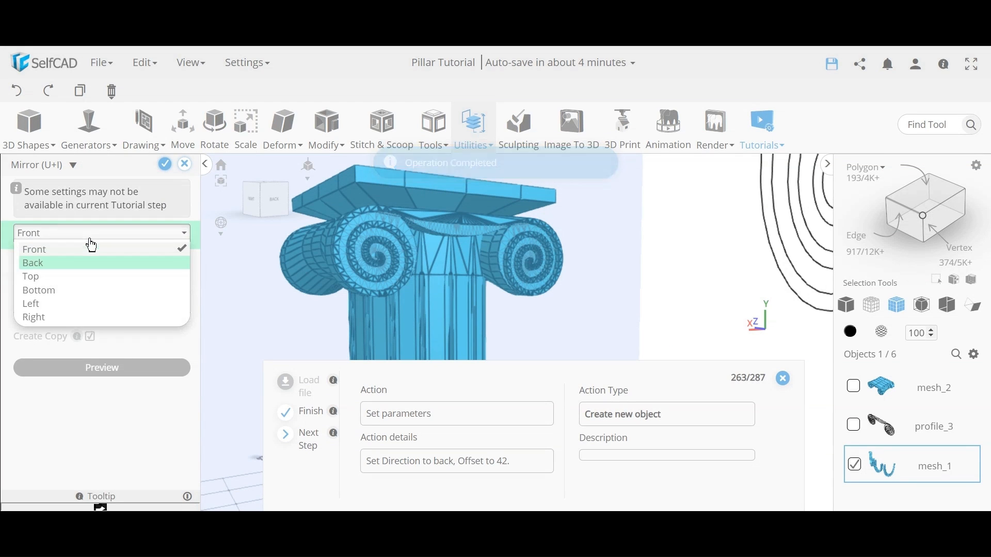
pyautogui.click(73, 267)
pyautogui.moveTo(434, 258); pyautogui.dragTo(405, 279, button='right')
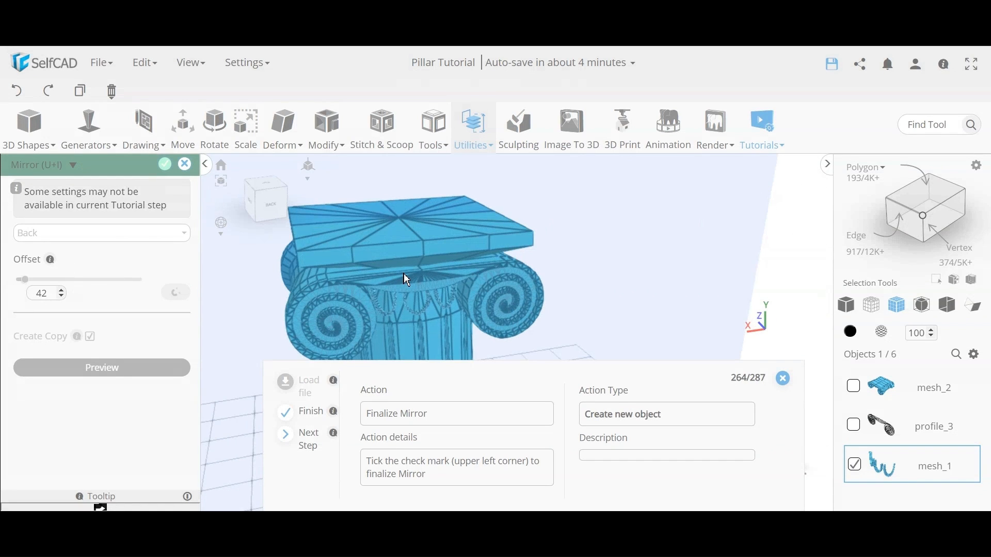
pyautogui.click(164, 165)
# Add the mirrored garland mesh_1 (1), the capital mesh_2 and the pillar body revolvedMesh_1 to the selection with mesh_1.
pyautogui.moveTo(345, 293); pyautogui.dragTo(642, 279, button='right')
pyautogui.scroll(3, 447, 253)
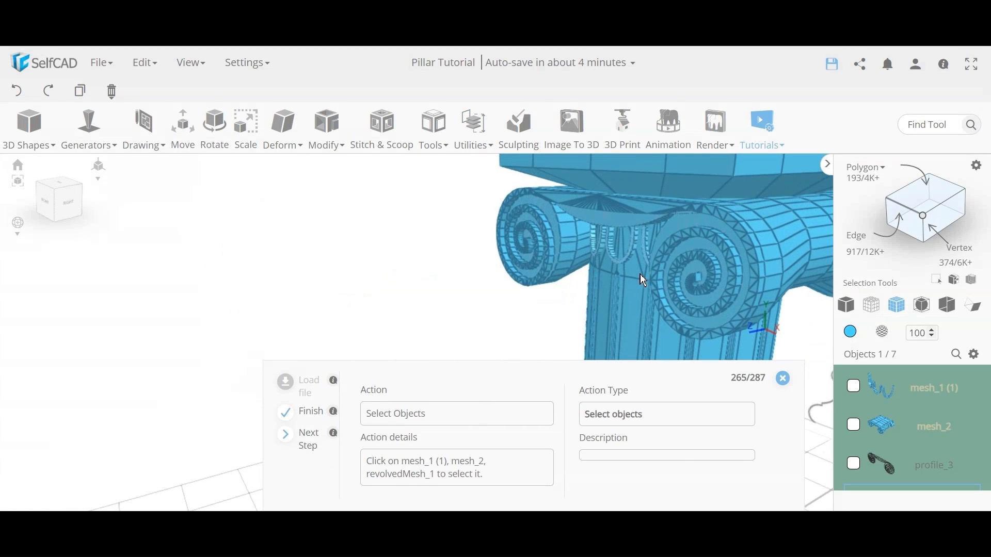
pyautogui.click(865, 399)
pyautogui.click(864, 399)
pyautogui.click(856, 432)
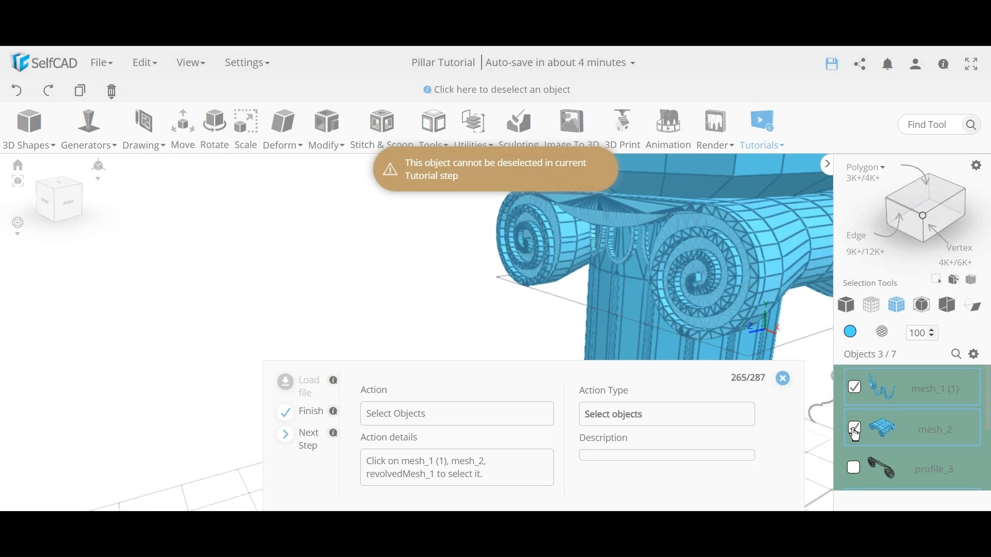
pyautogui.scroll(-2, 931, 440)
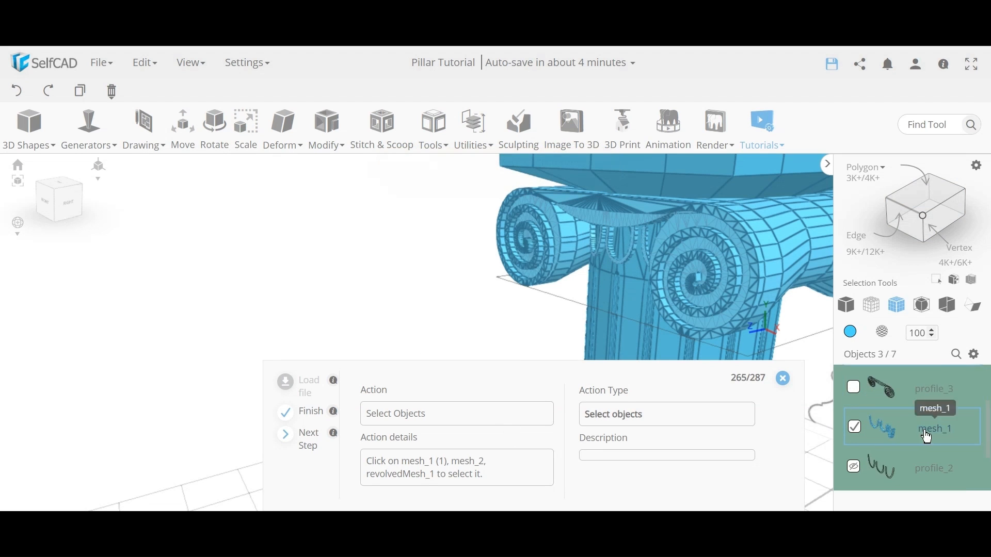
pyautogui.scroll(-2, 930, 440)
pyautogui.click(855, 430)
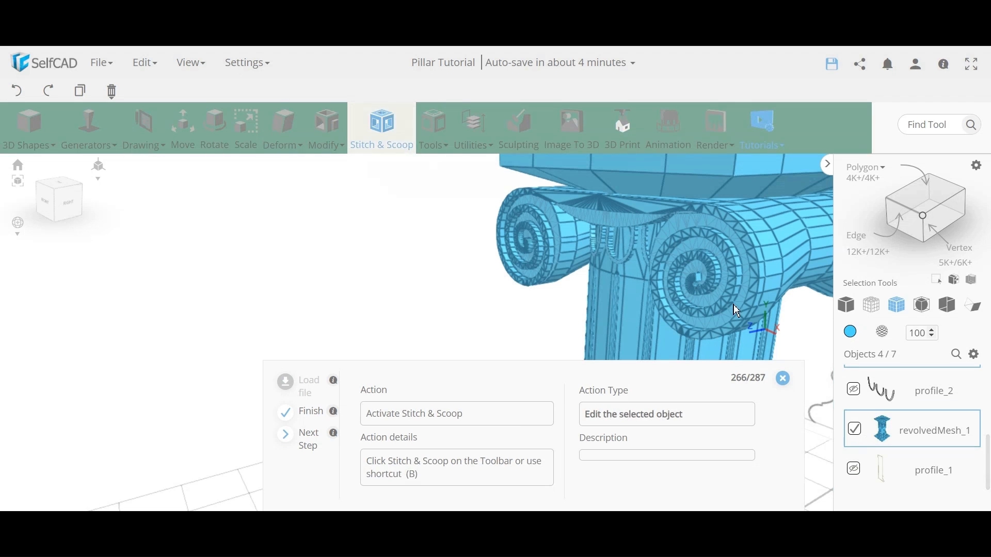
# Merge the four selected pillar parts into one object with a Stitch & Scoop Union and finalize it.
pyautogui.scroll(-5, 566, 243)
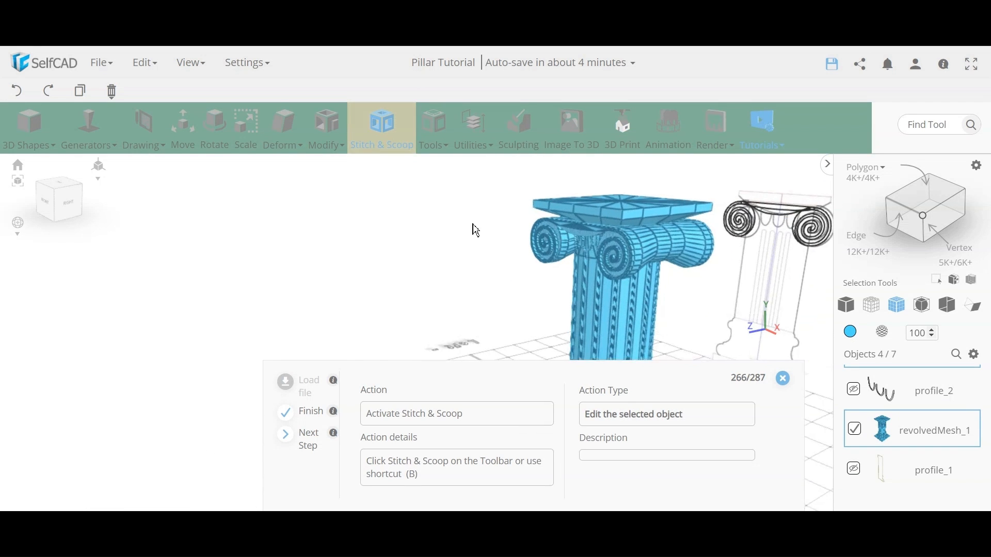
pyautogui.moveTo(472, 224); pyautogui.dragTo(454, 220, button='middle')
pyautogui.moveTo(447, 257); pyautogui.dragTo(483, 294, button='right')
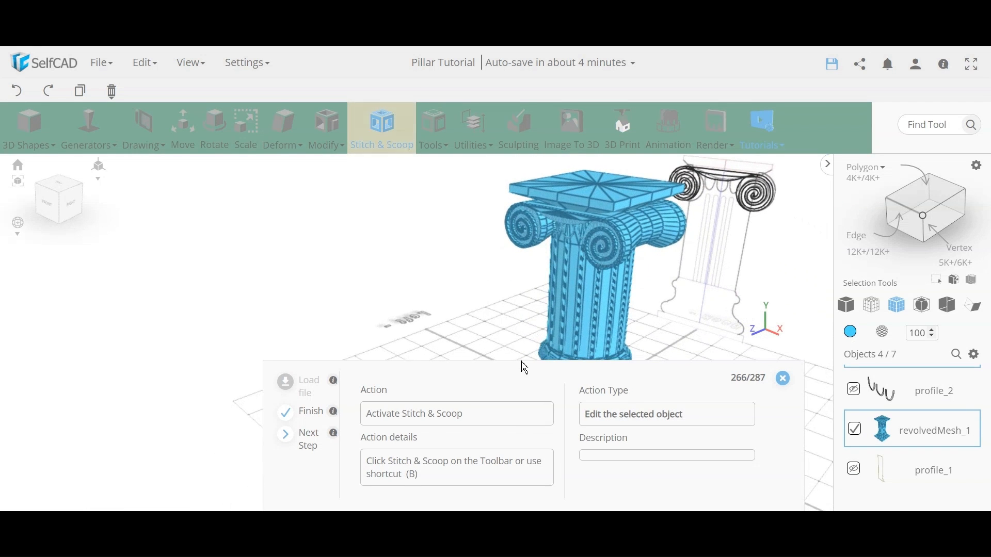
pyautogui.moveTo(528, 364); pyautogui.dragTo(509, 405)
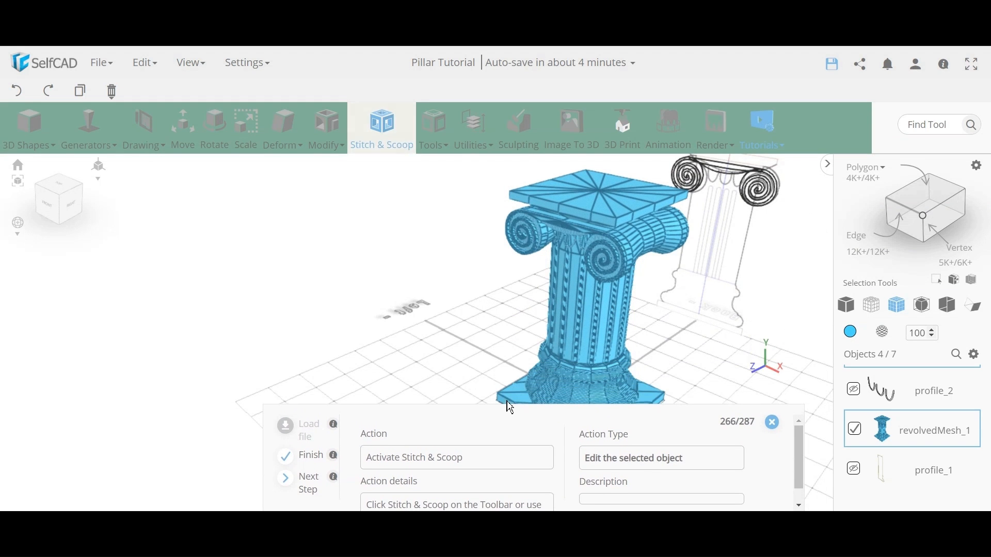
pyautogui.moveTo(542, 352); pyautogui.dragTo(628, 313, button='right')
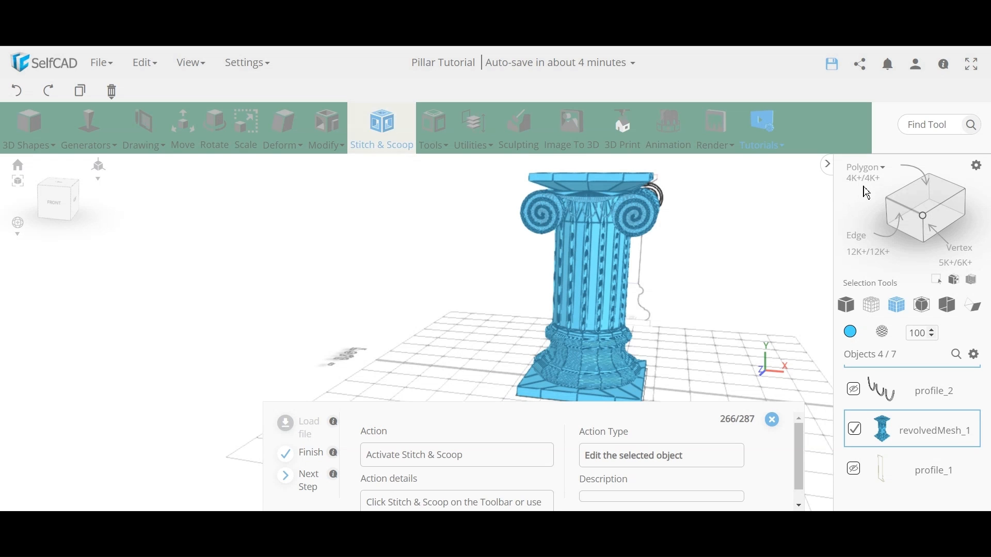
pyautogui.moveTo(858, 183)
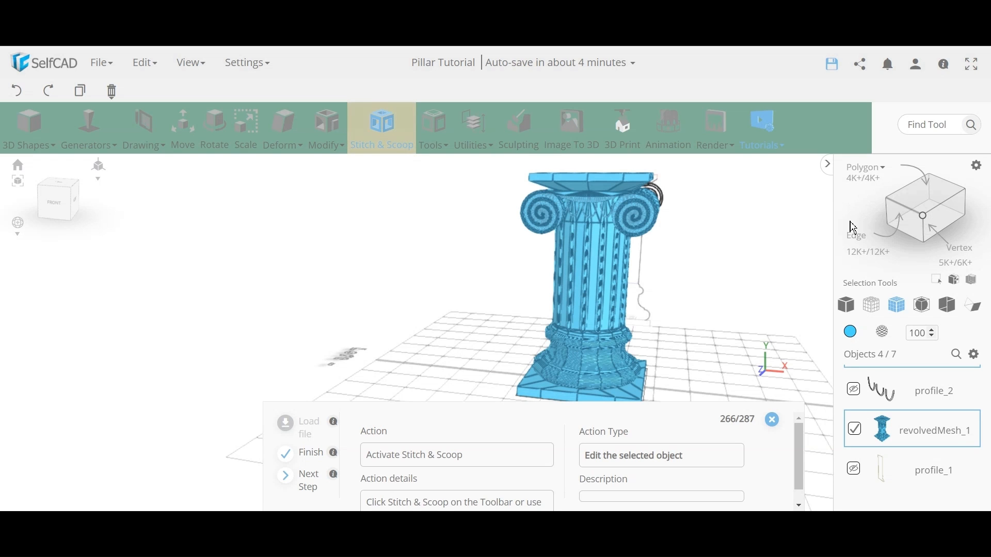
pyautogui.moveTo(542, 308); pyautogui.dragTo(581, 300, button='right')
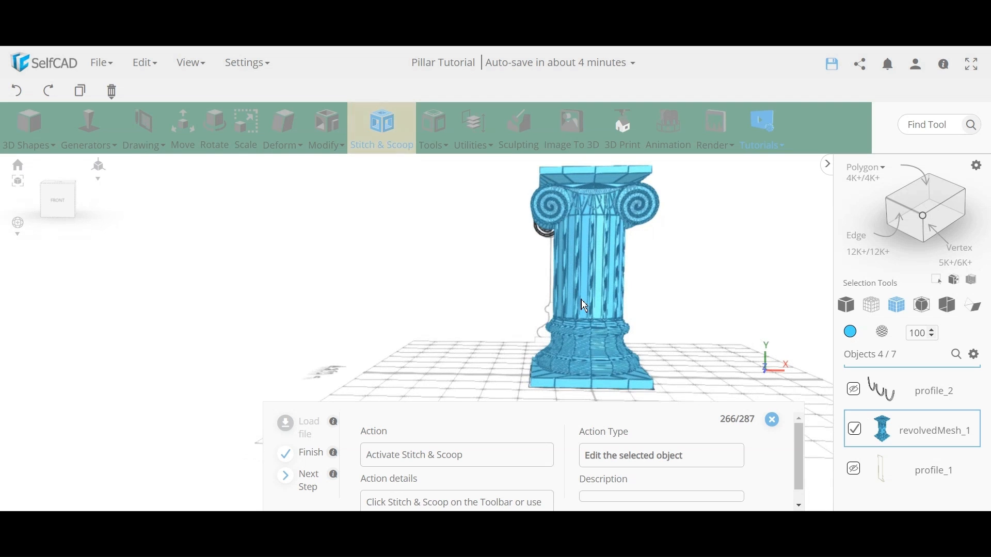
pyautogui.click(372, 129)
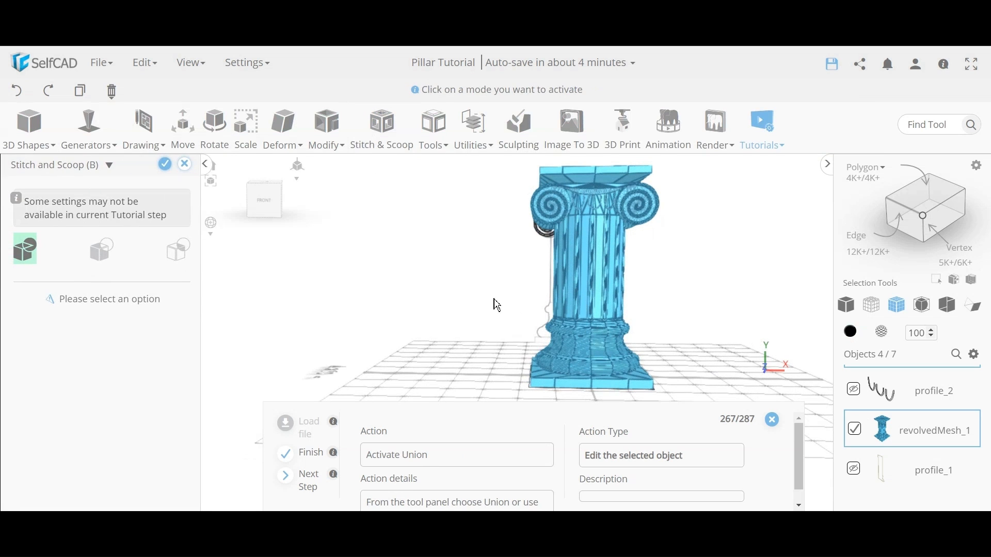
pyautogui.moveTo(636, 303); pyautogui.dragTo(534, 326, button='right')
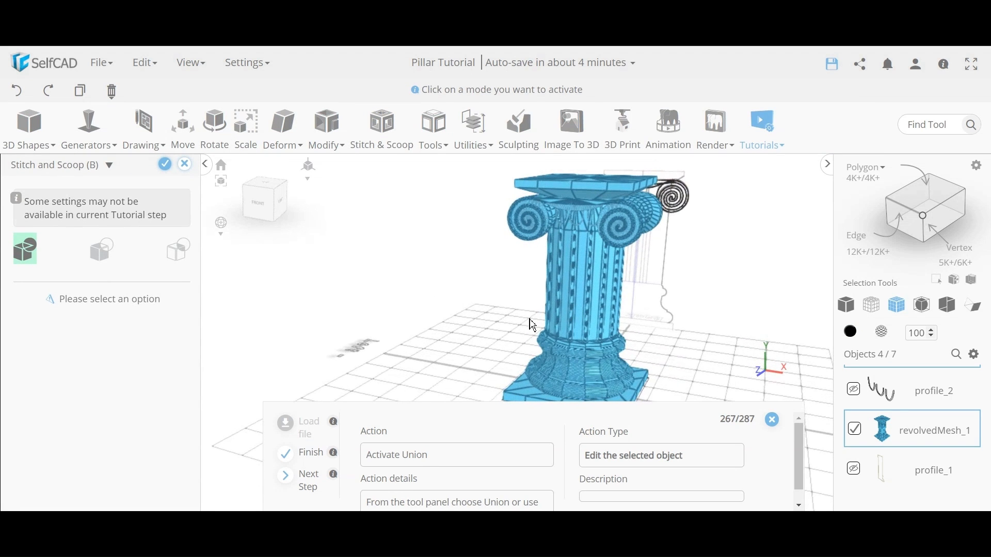
pyautogui.click(16, 261)
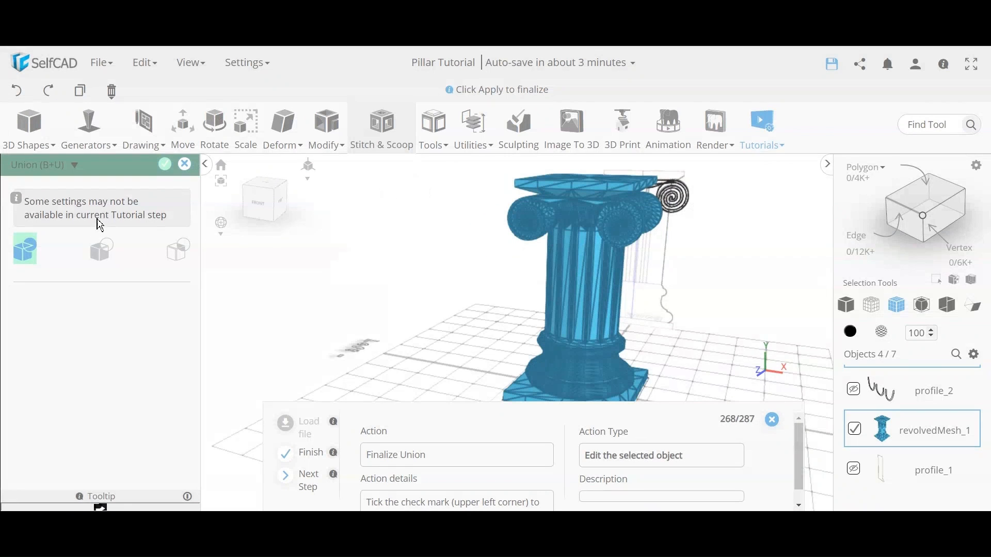
pyautogui.click(164, 165)
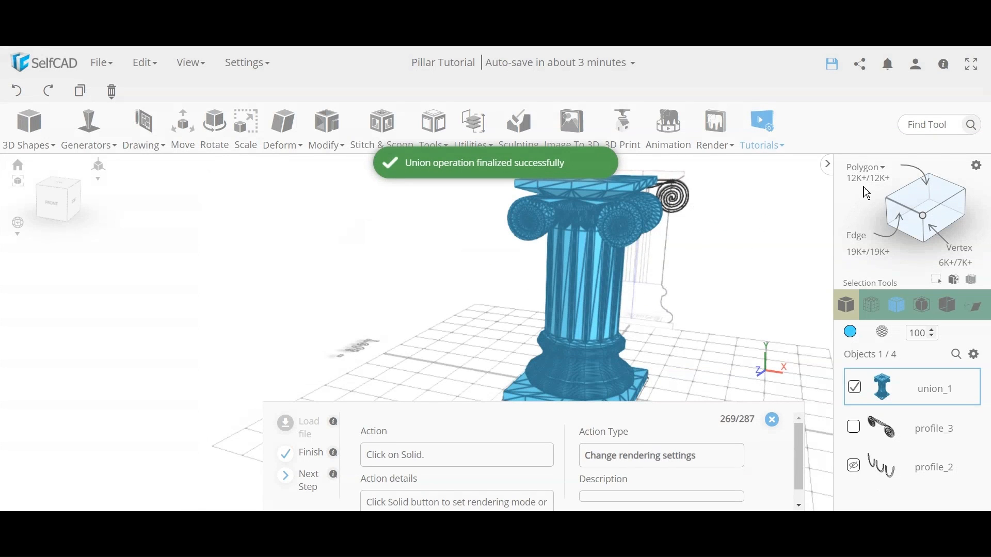
# Switch the rendering mode to Solid to show the merged pillar without its mesh edges.
pyautogui.moveTo(619, 242)
pyautogui.mouseDown(button='right')
pyautogui.moveTo(646, 250)
pyautogui.moveTo(636, 253)
pyautogui.mouseUp(button='right')
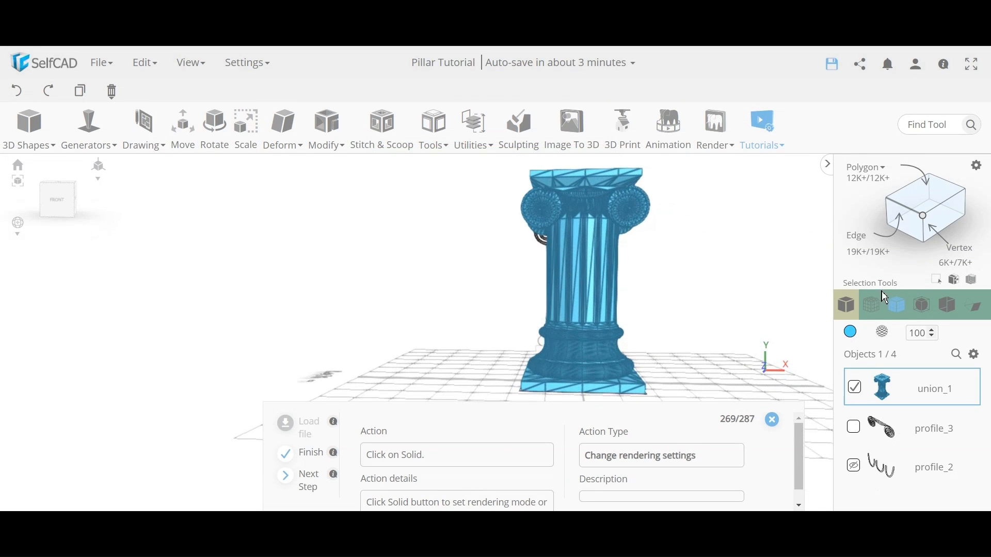
pyautogui.click(847, 305)
pyautogui.moveTo(671, 289)
pyautogui.mouseDown(button='right')
pyautogui.moveTo(624, 312)
pyautogui.moveTo(664, 302)
pyautogui.mouseUp(button='right')
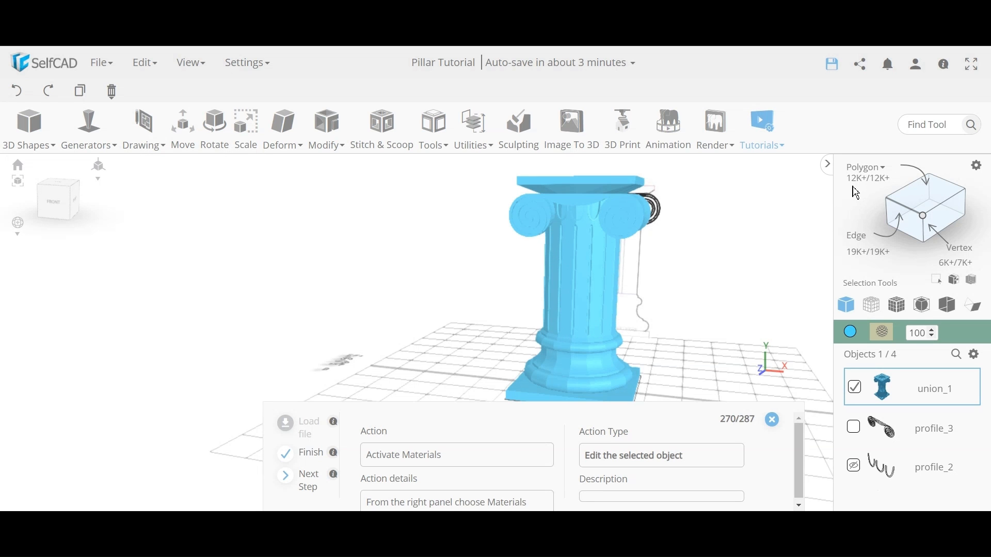
pyautogui.moveTo(633, 230)
pyautogui.mouseDown(button='right')
pyautogui.moveTo(529, 264)
pyautogui.moveTo(524, 228)
pyautogui.moveTo(590, 192)
pyautogui.moveTo(633, 241)
pyautogui.moveTo(638, 231)
pyautogui.mouseUp(button='right')
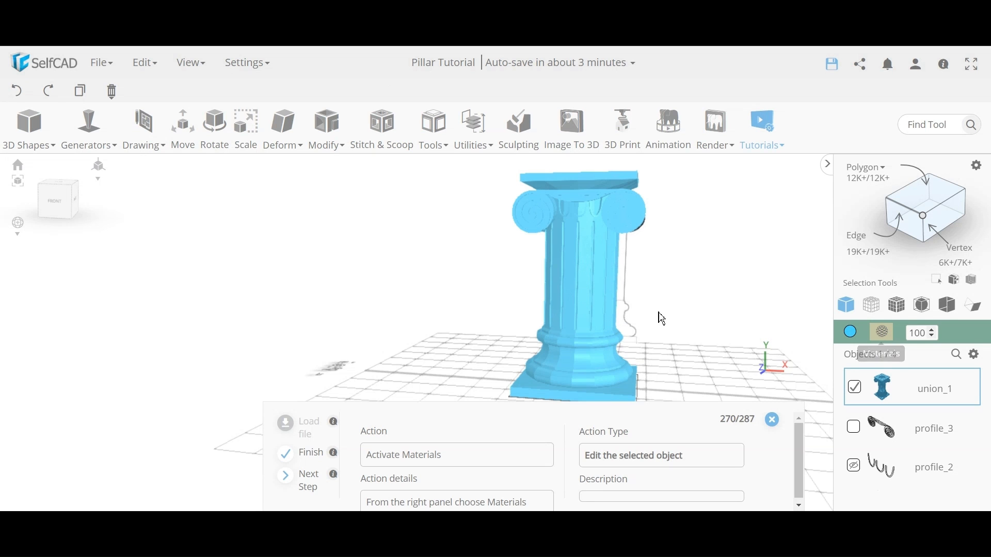
pyautogui.moveTo(588, 290); pyautogui.dragTo(641, 329)
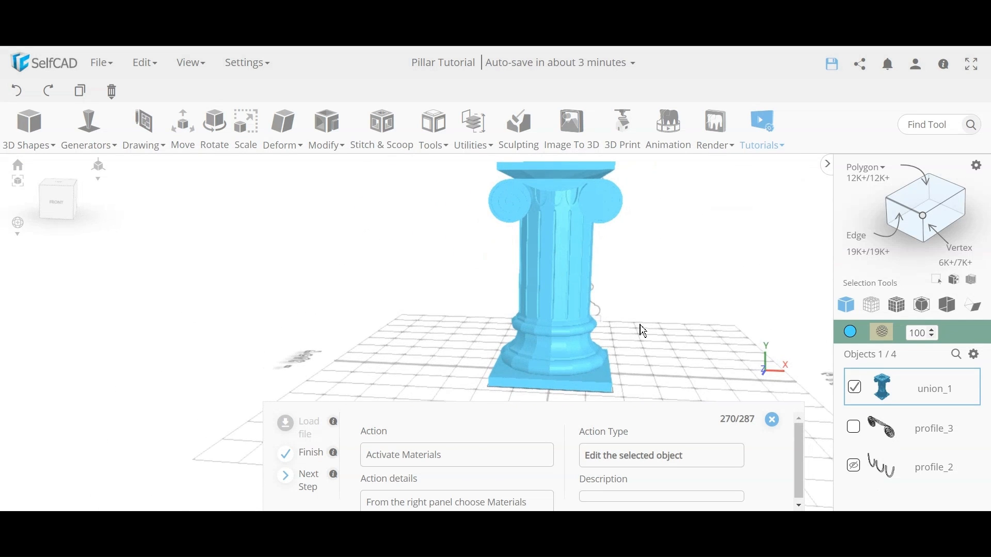
# Load the tutorial image texture2.jpg as a custom texture and apply it to the merged pillar union_1.
pyautogui.click(889, 340)
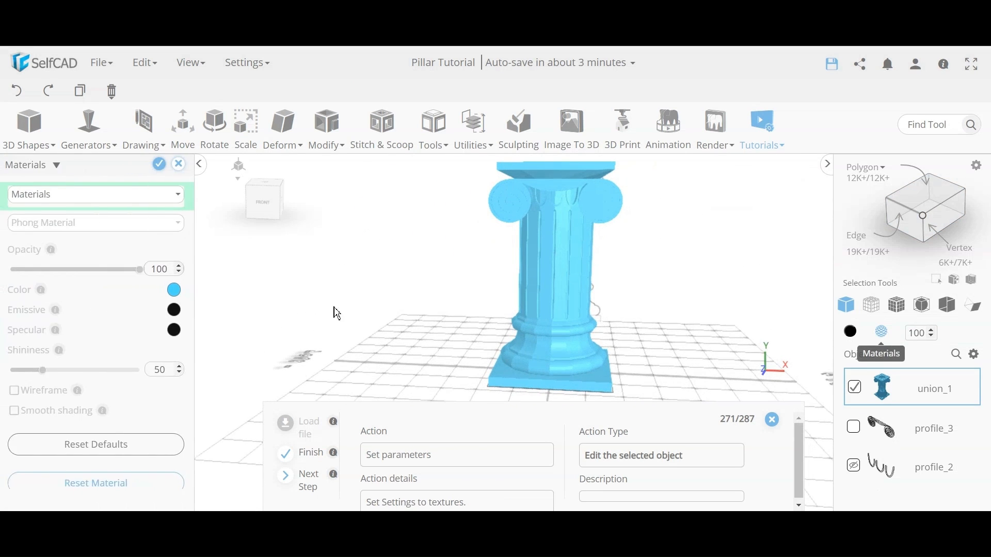
pyautogui.click(84, 200)
pyautogui.click(56, 233)
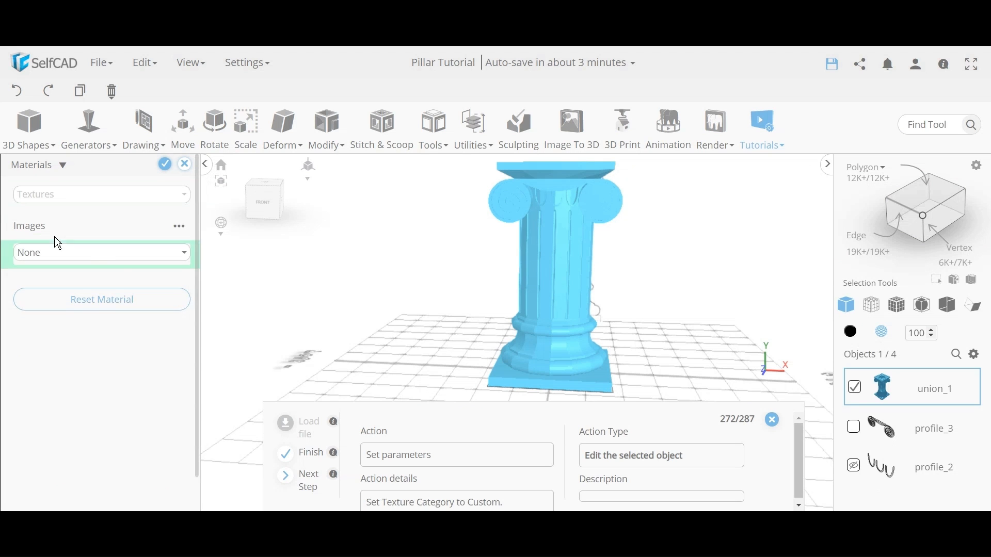
pyautogui.click(81, 257)
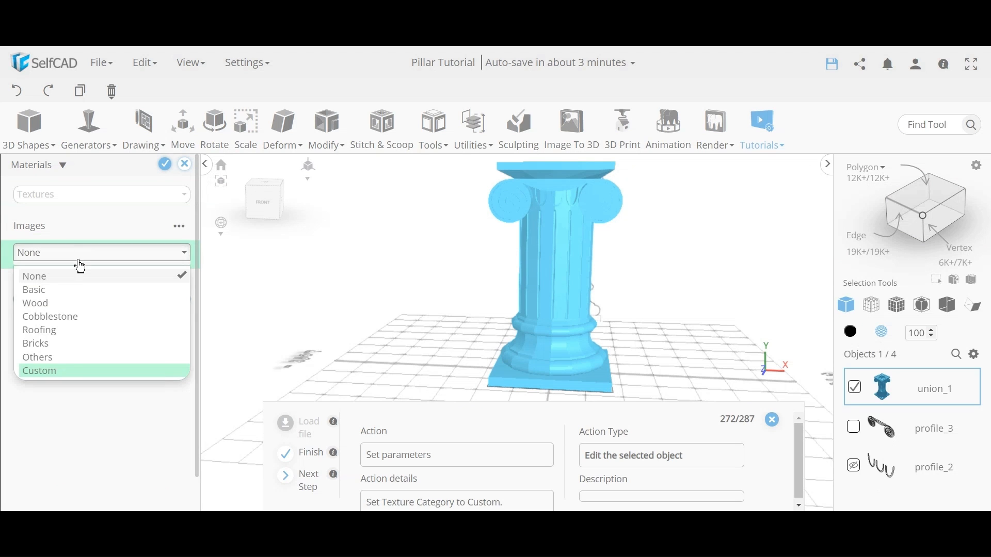
pyautogui.click(62, 373)
pyautogui.click(121, 332)
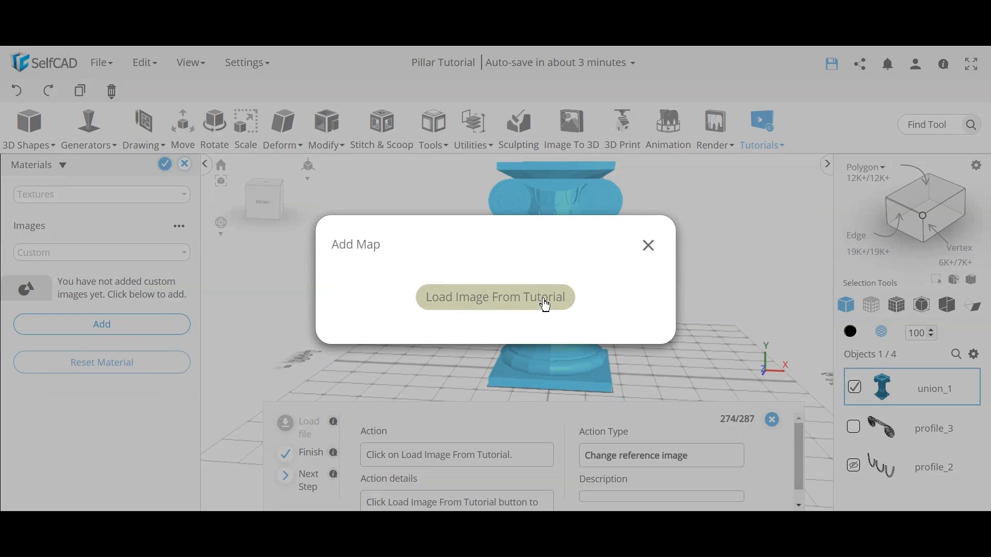
pyautogui.click(514, 299)
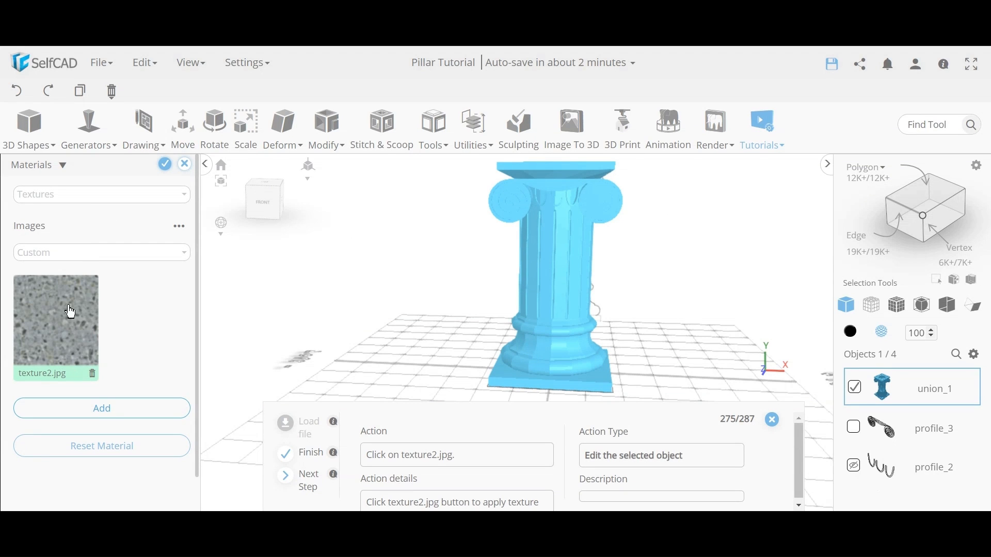
pyautogui.click(60, 328)
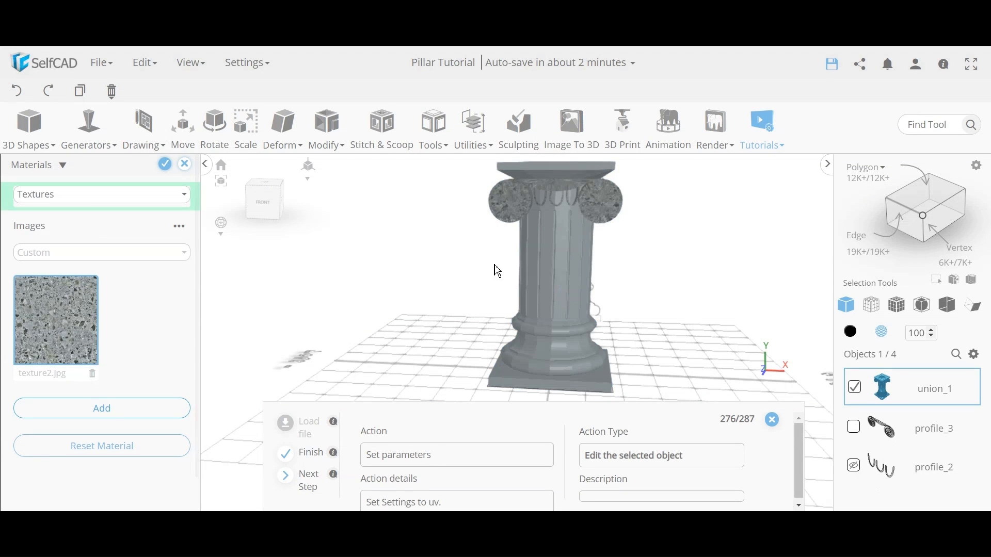
# Generate new UVs for the textured pillar using automatic unwrapping with a 0% margin between islands.
pyautogui.click(55, 203)
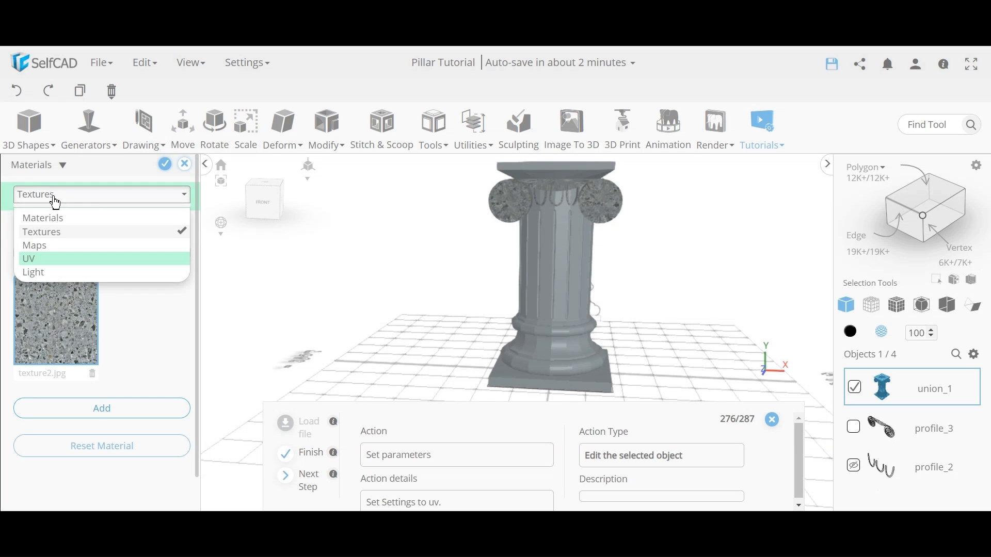
pyautogui.click(189, 350)
pyautogui.scroll(5, 568, 284)
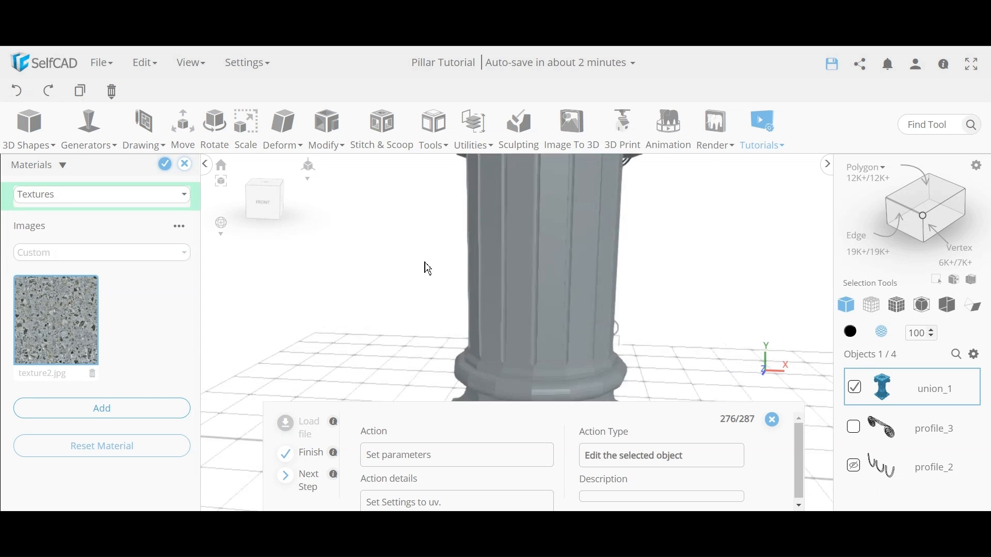
pyautogui.scroll(-5, 544, 277)
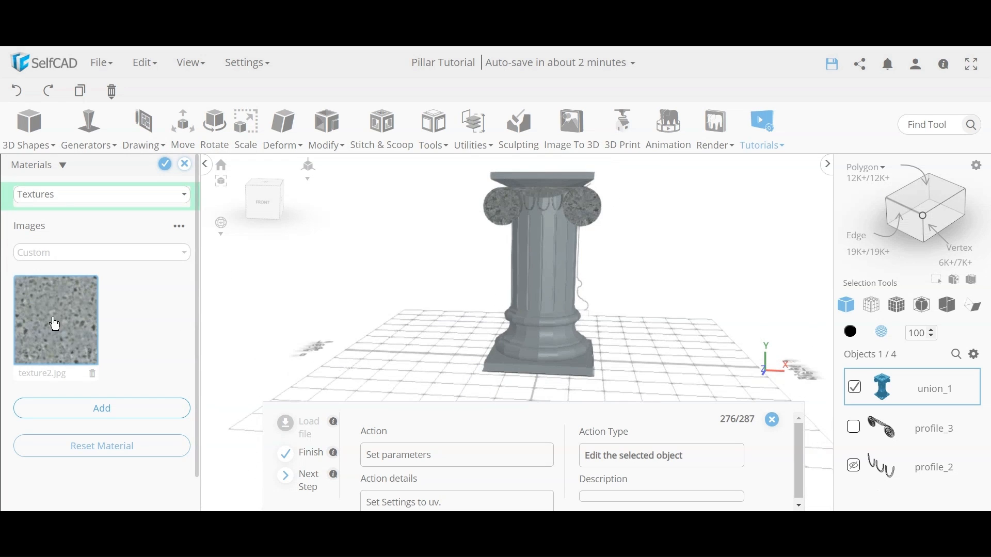
pyautogui.moveTo(446, 305); pyautogui.dragTo(394, 298, button='right')
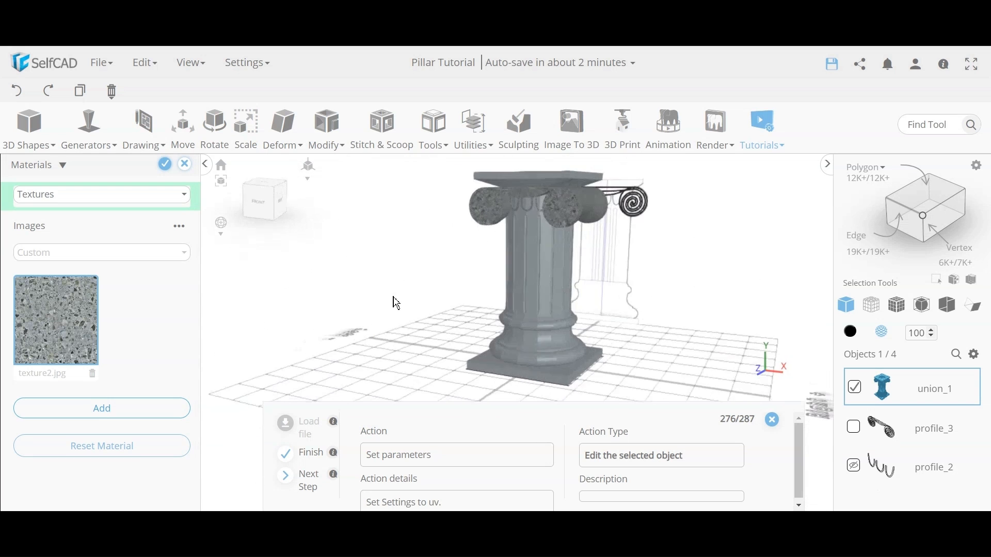
pyautogui.scroll(10, 571, 235)
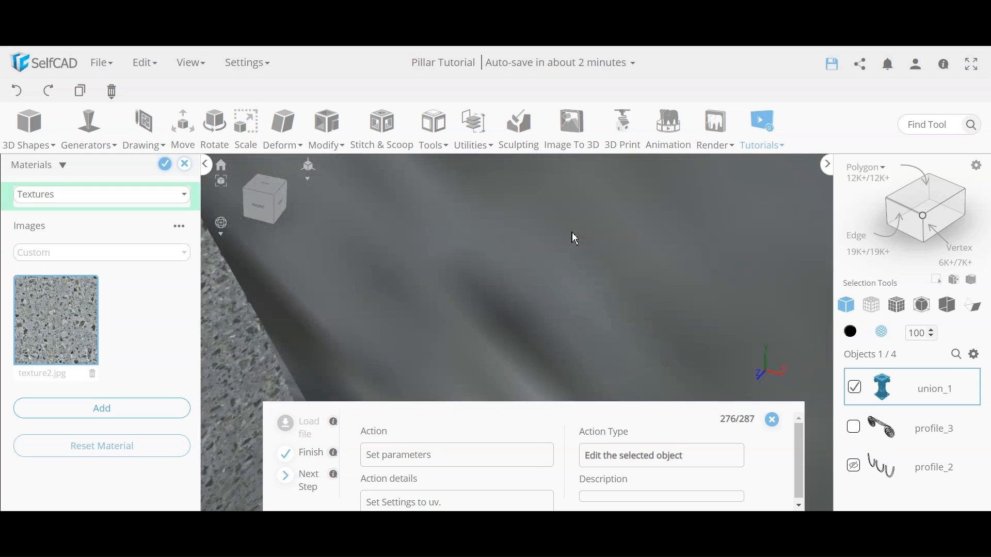
pyautogui.scroll(-5, 576, 238)
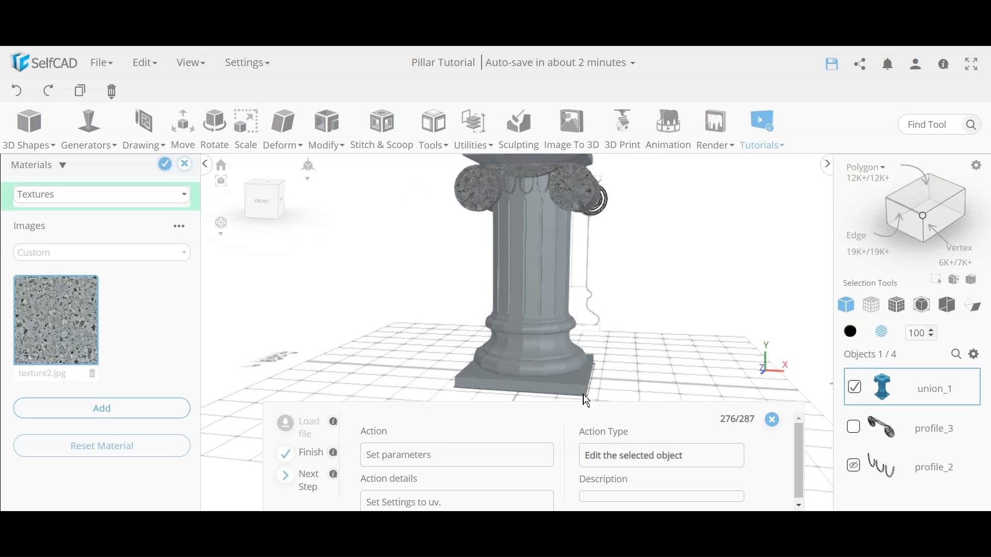
pyautogui.click(83, 197)
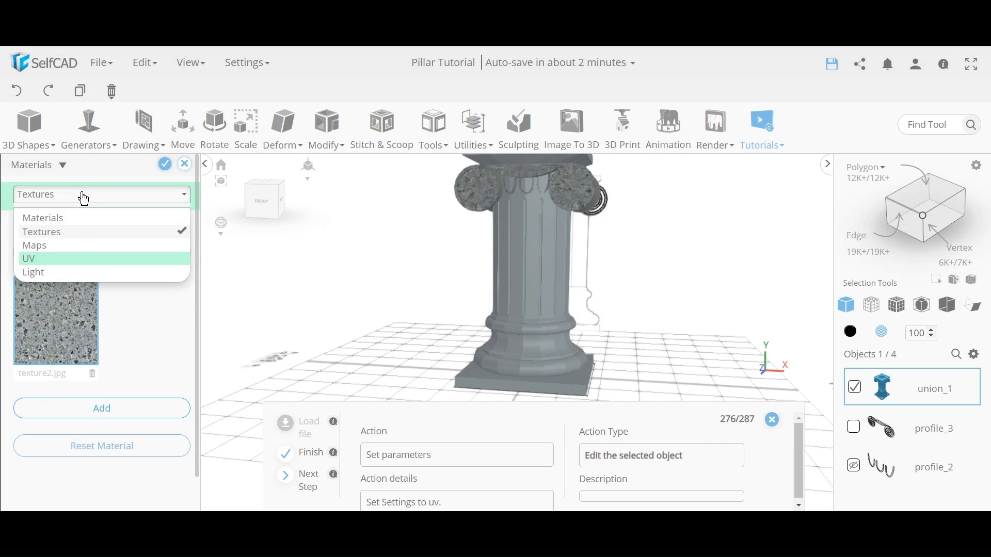
pyautogui.click(71, 261)
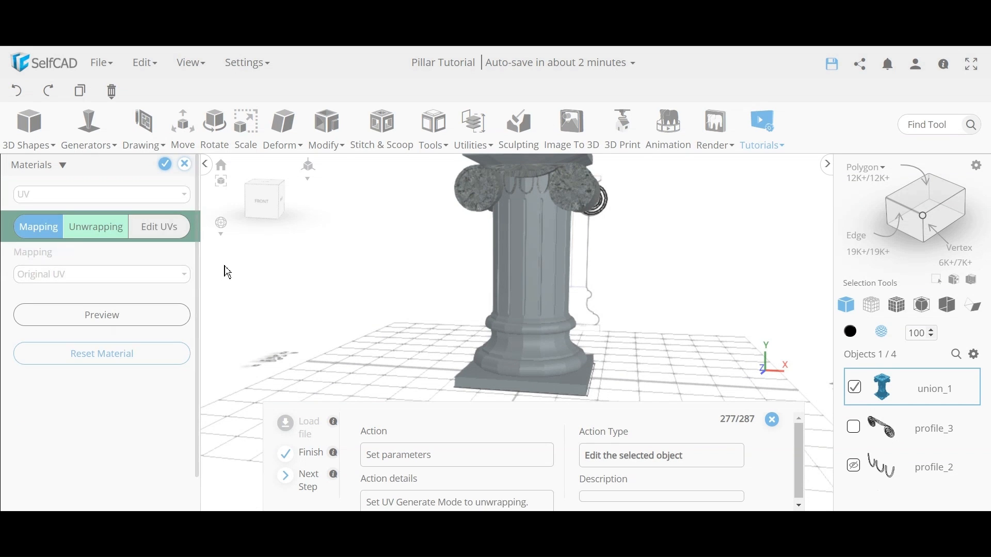
pyautogui.click(100, 232)
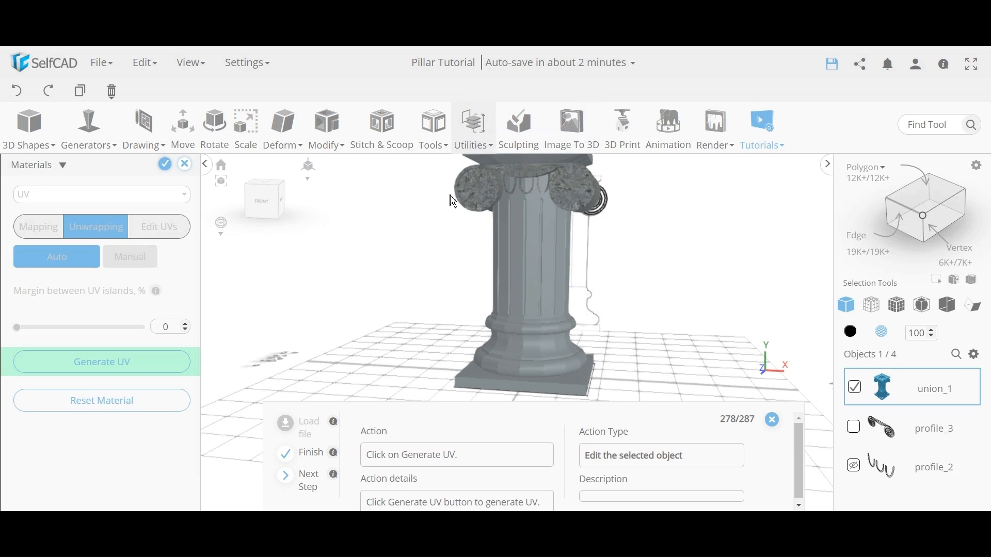
pyautogui.click(108, 368)
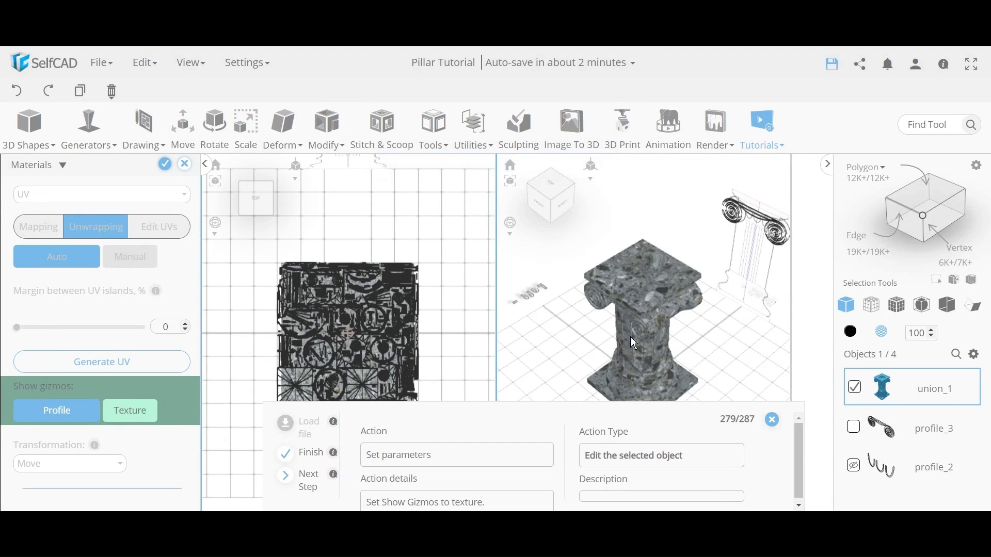
# Examine the stone texture on the pillar's shaft and base and inspect the unwrapped UV layout.
pyautogui.scroll(5, 679, 314)
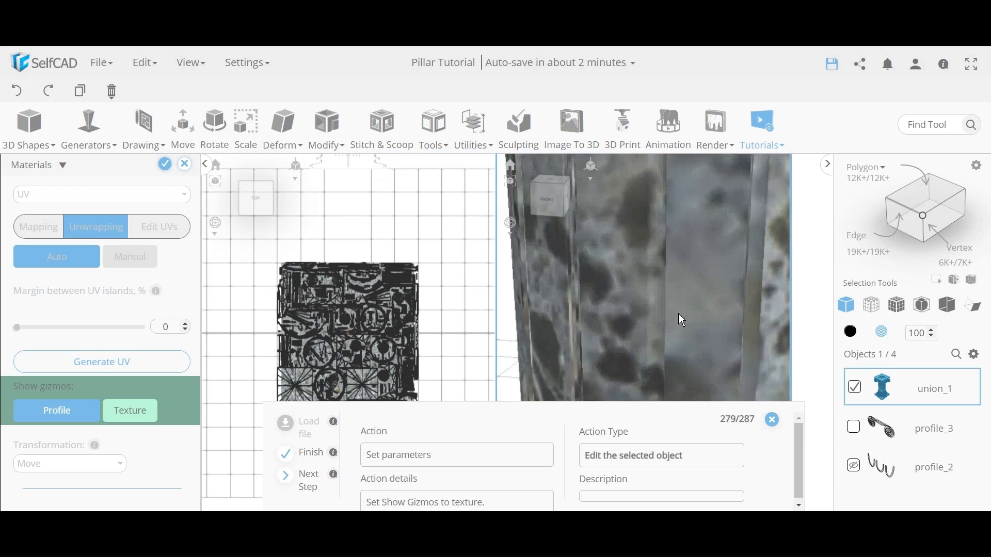
pyautogui.scroll(-6, 678, 314)
pyautogui.moveTo(678, 314); pyautogui.dragTo(686, 265, button='right')
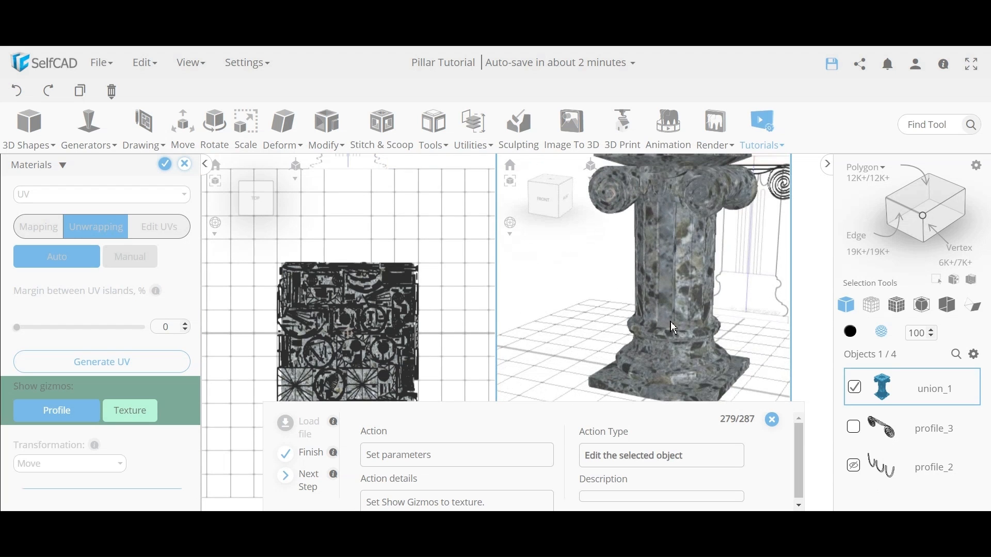
pyautogui.moveTo(672, 328); pyautogui.dragTo(702, 356, button='right')
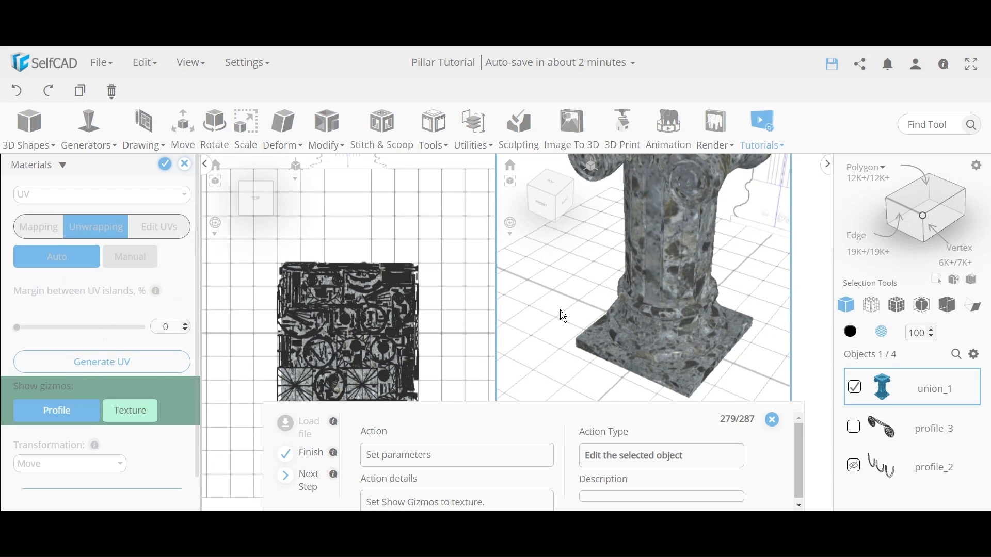
pyautogui.moveTo(665, 325); pyautogui.dragTo(728, 300, button='right')
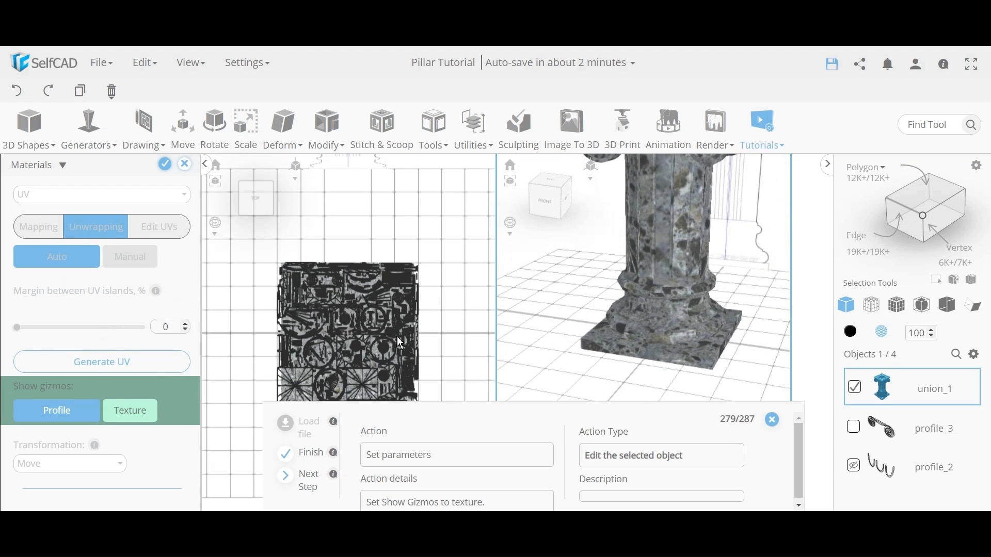
pyautogui.moveTo(701, 247); pyautogui.dragTo(673, 280, button='middle')
pyautogui.scroll(8, 675, 282)
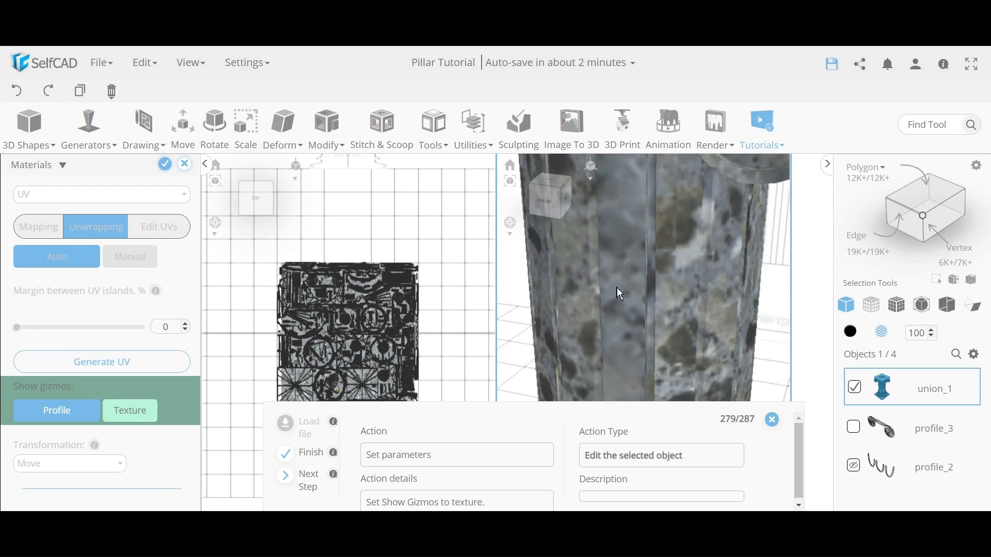
pyautogui.scroll(-8, 659, 272)
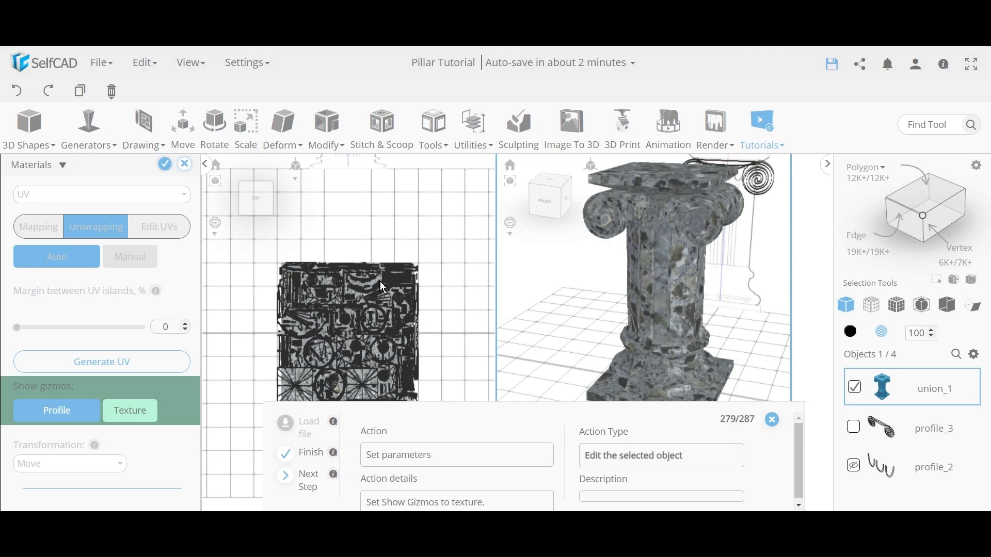
pyautogui.scroll(-1, 383, 287)
pyautogui.scroll(6, 436, 365)
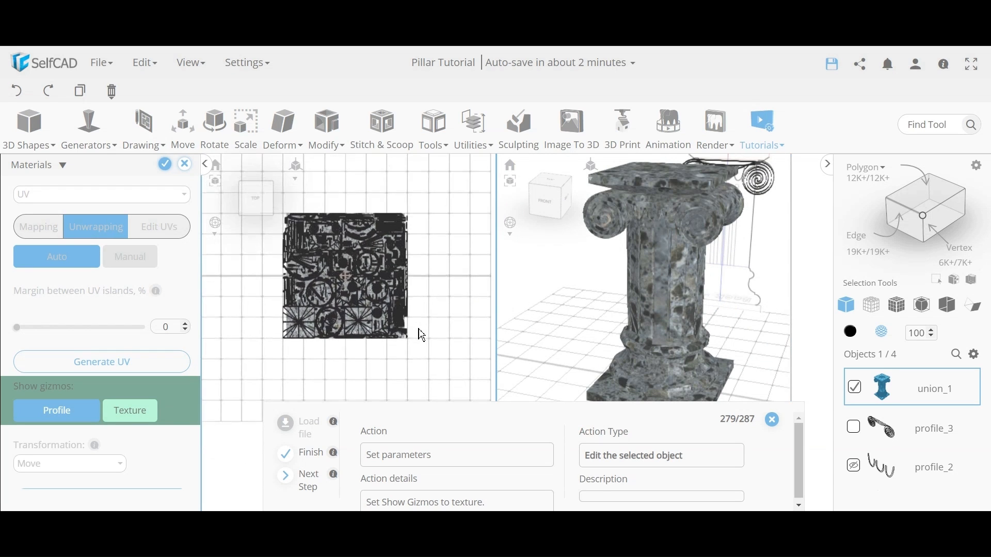
pyautogui.scroll(-5, 409, 323)
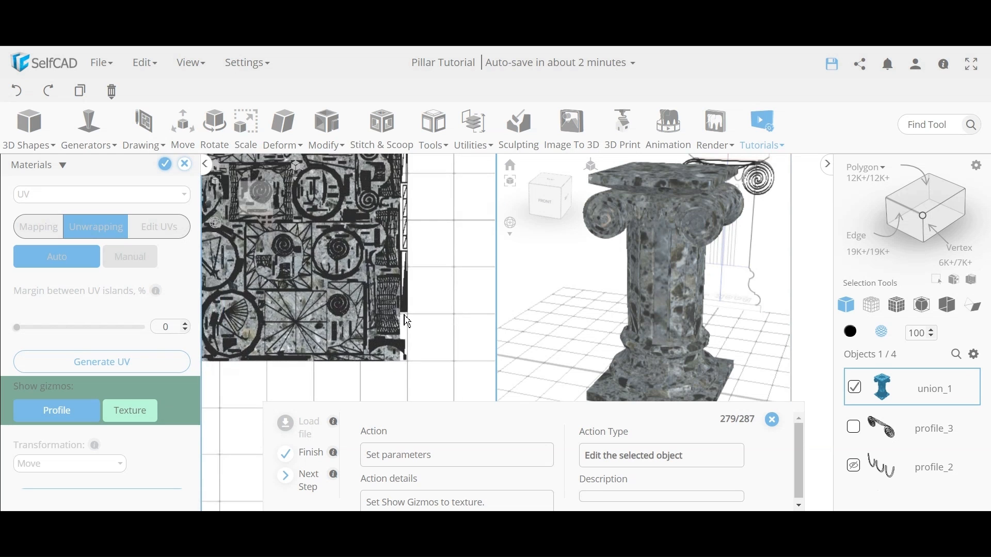
pyautogui.scroll(3, 411, 295)
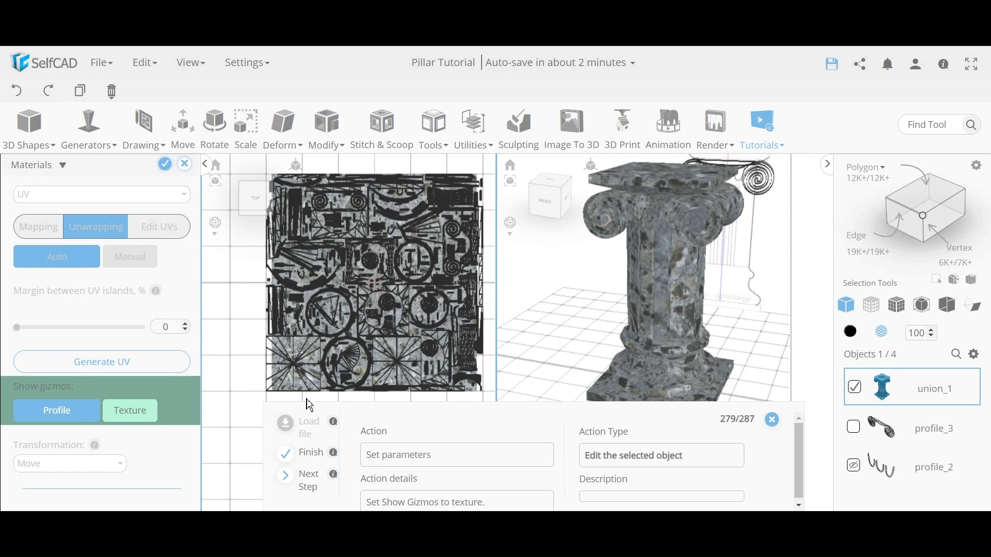
pyautogui.scroll(-3, 483, 202)
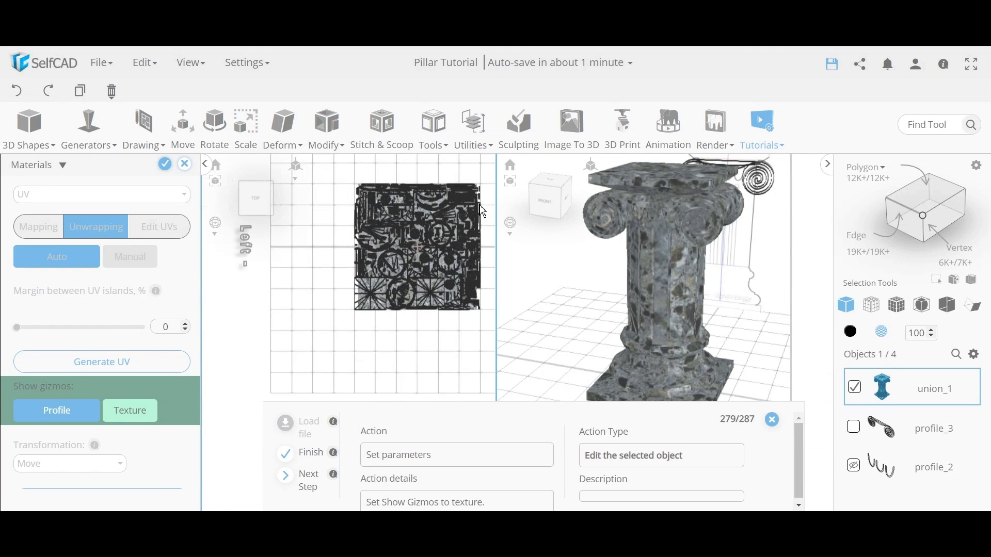
# Show the texture gizmo, shrink the texture to slightly under half the UV layout's width, and finalize the materials.
pyautogui.click(313, 486)
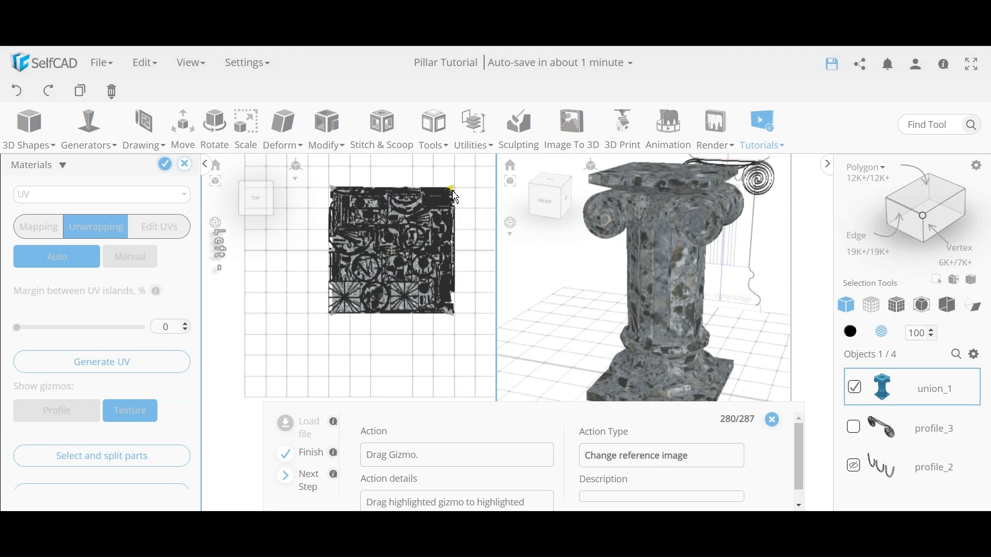
pyautogui.moveTo(454, 195); pyautogui.dragTo(392, 264)
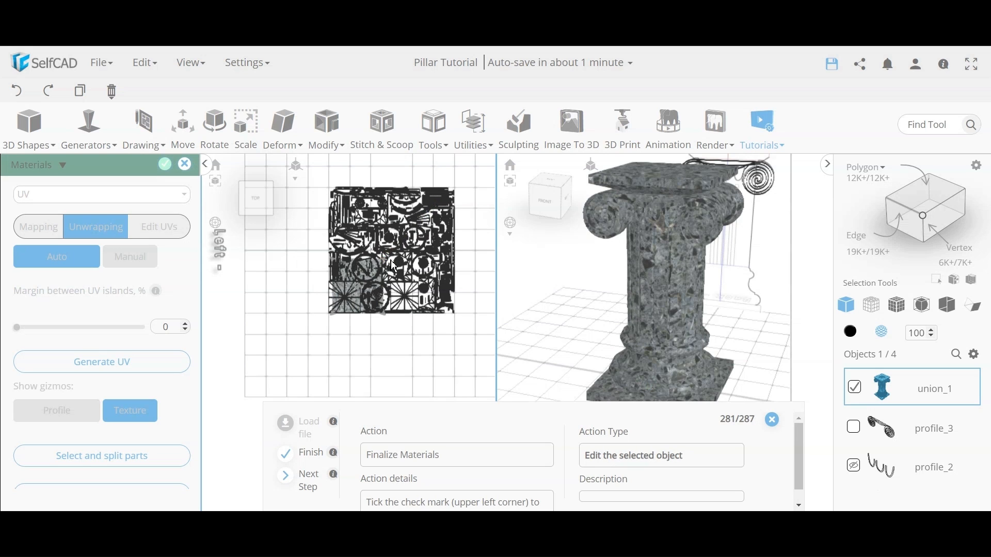
pyautogui.scroll(5, 361, 265)
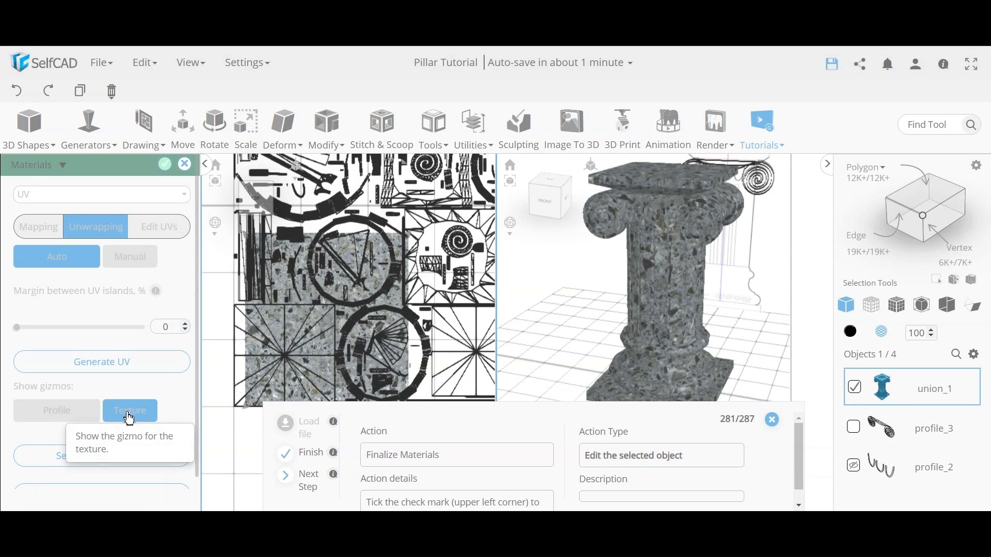
pyautogui.scroll(-5, 417, 234)
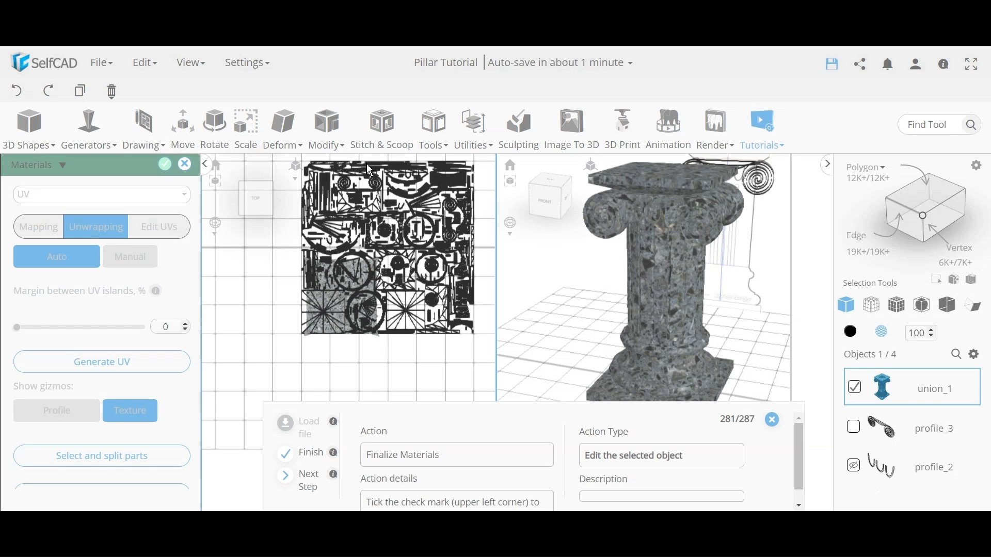
pyautogui.scroll(-2, 404, 305)
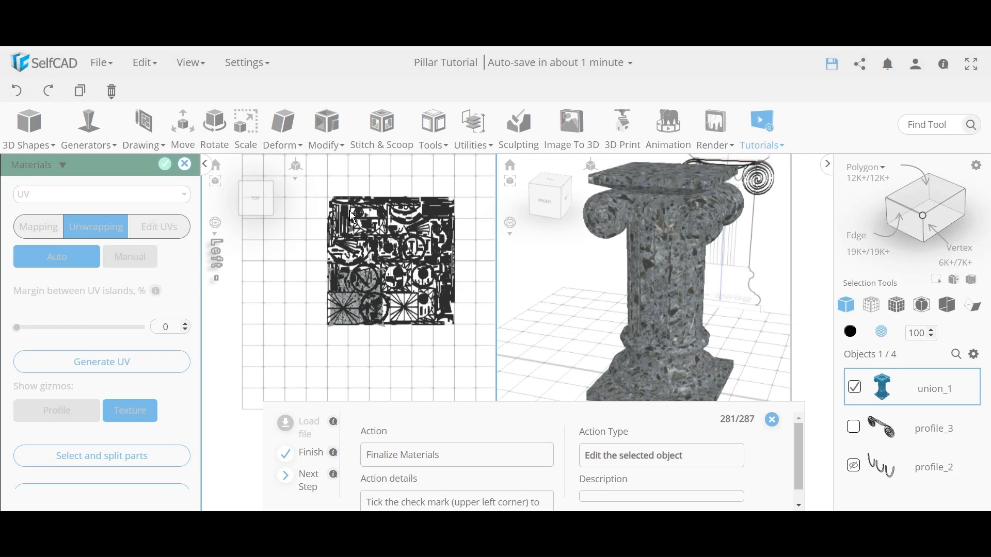
pyautogui.scroll(5, 661, 281)
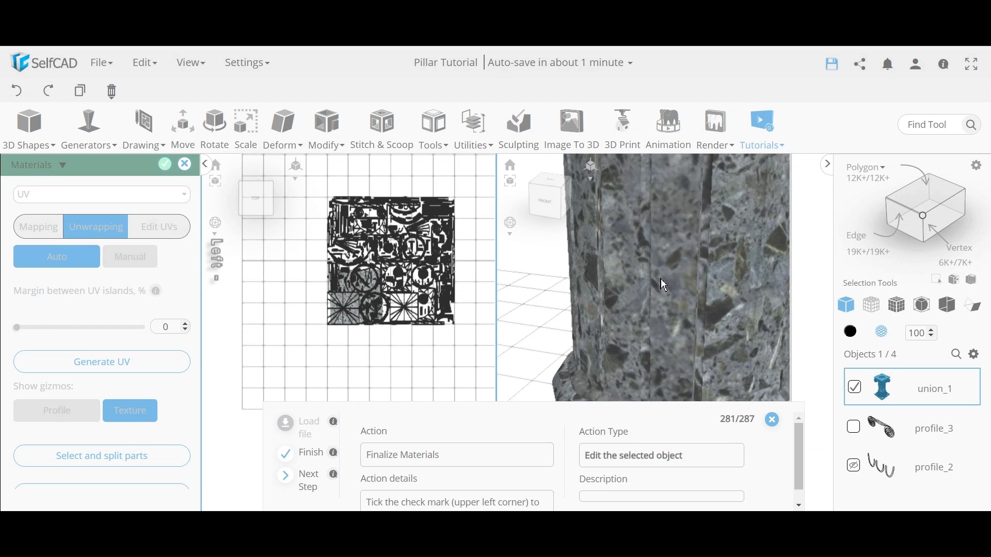
pyautogui.scroll(-3, 661, 279)
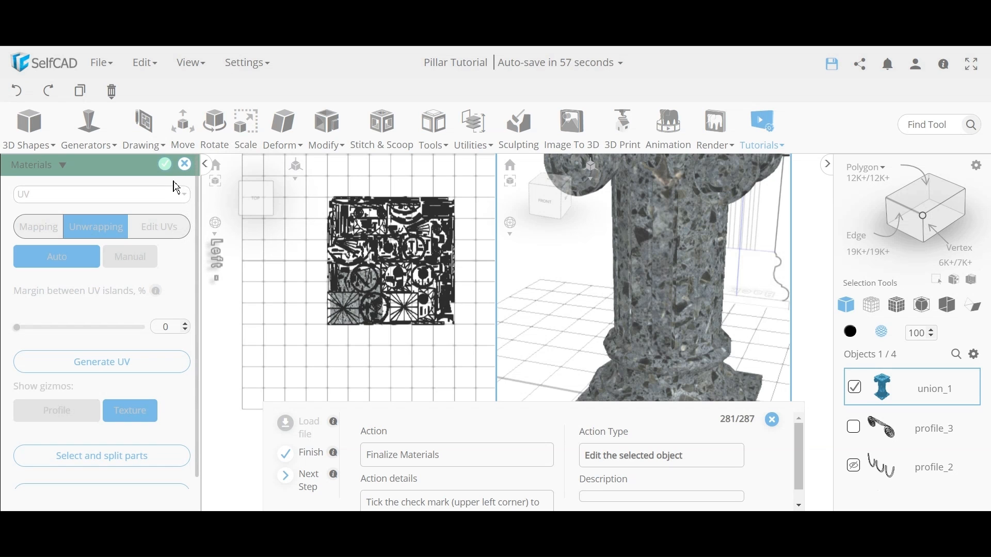
pyautogui.click(165, 165)
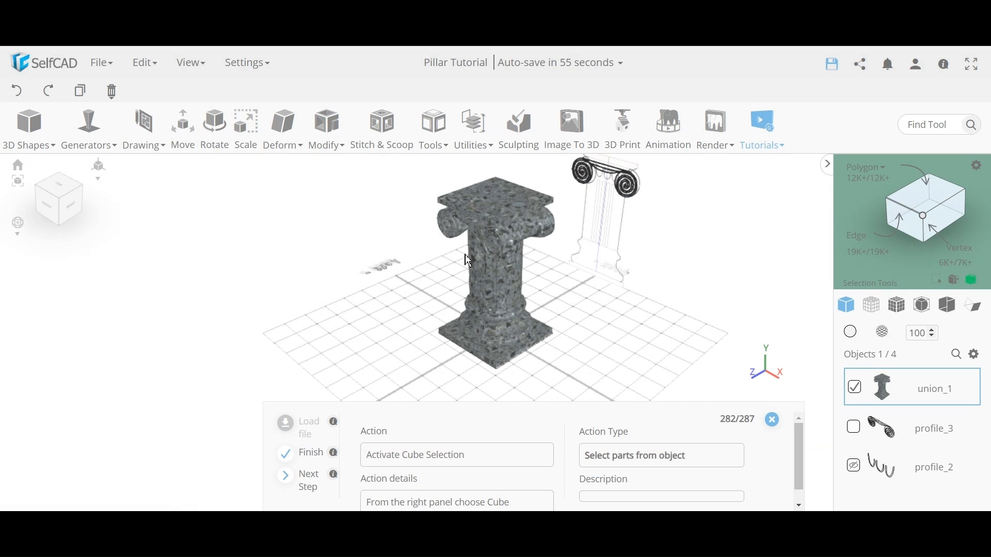
pyautogui.moveTo(464, 255); pyautogui.dragTo(600, 229, button='right')
pyautogui.scroll(6, 501, 314)
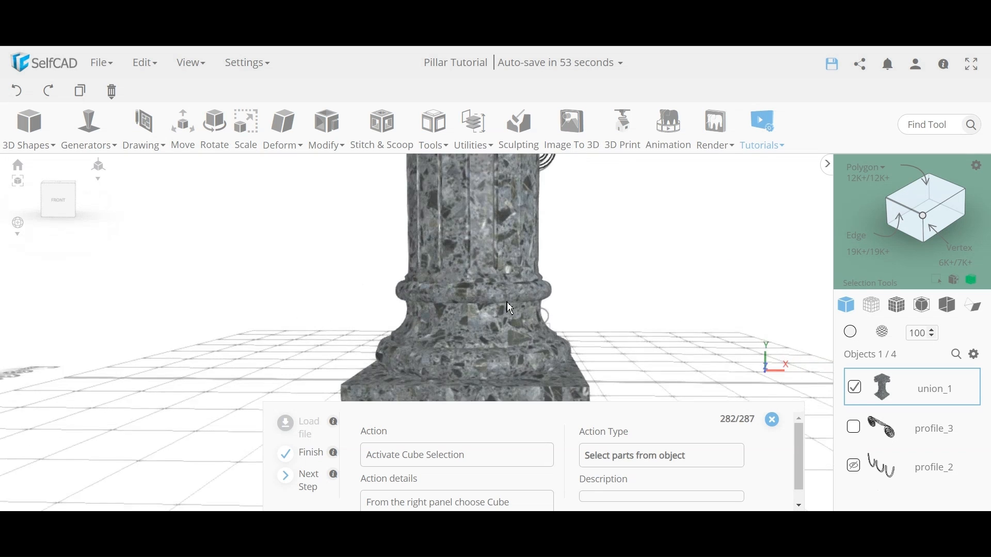
# Examine the stone texture on the pillar's base and lower shaft from several distances and angles.
pyautogui.scroll(-5, 508, 307)
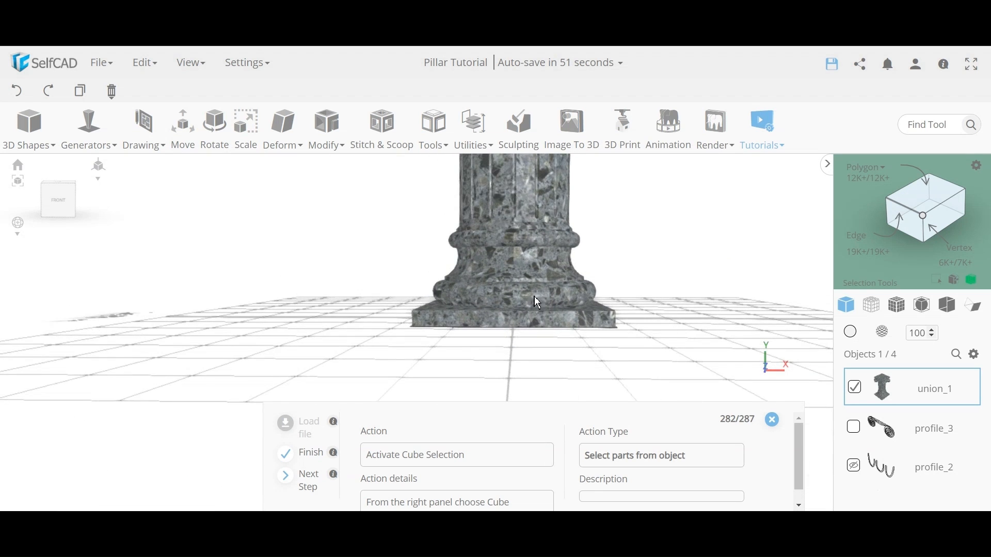
pyautogui.scroll(3, 534, 296)
pyautogui.scroll(-3, 536, 283)
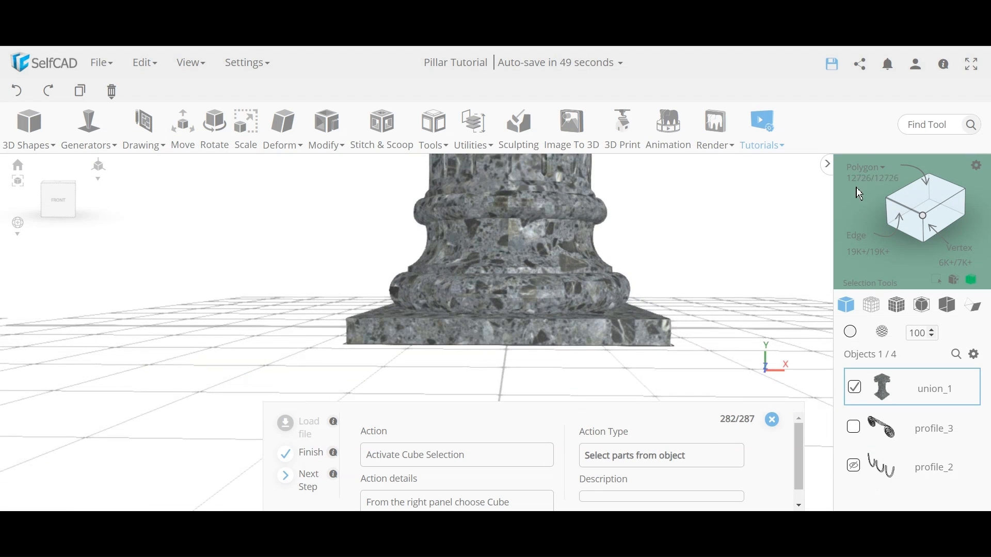
pyautogui.scroll(4, 526, 306)
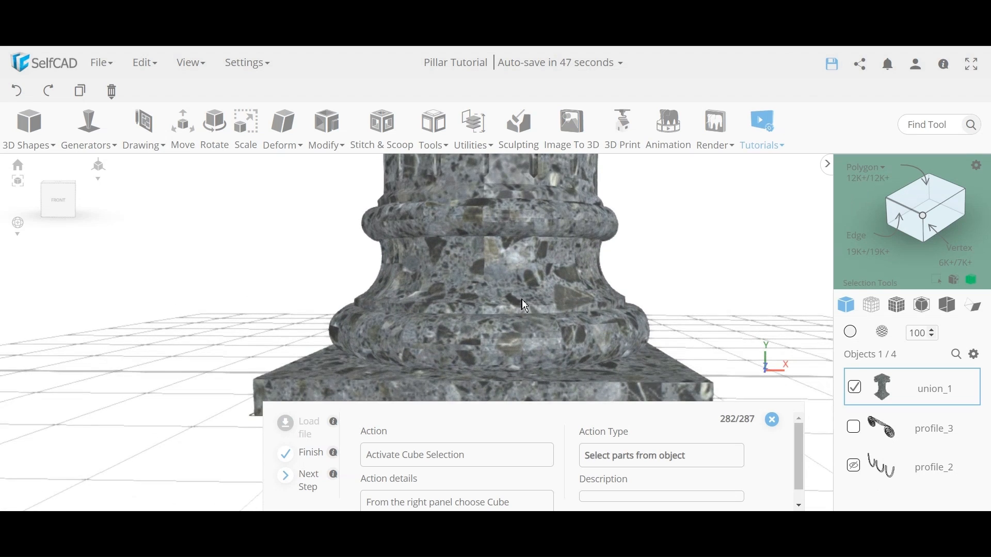
pyautogui.moveTo(375, 275); pyautogui.dragTo(500, 321, button='right')
pyautogui.scroll(-5, 504, 319)
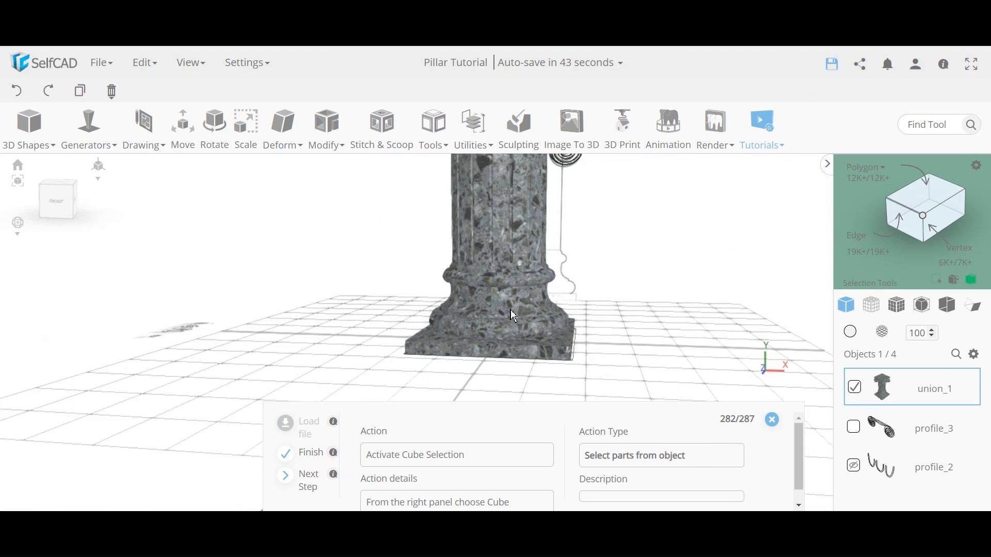
pyautogui.moveTo(510, 310); pyautogui.dragTo(494, 333, button='middle')
pyautogui.moveTo(520, 234); pyautogui.dragTo(574, 305, button='right')
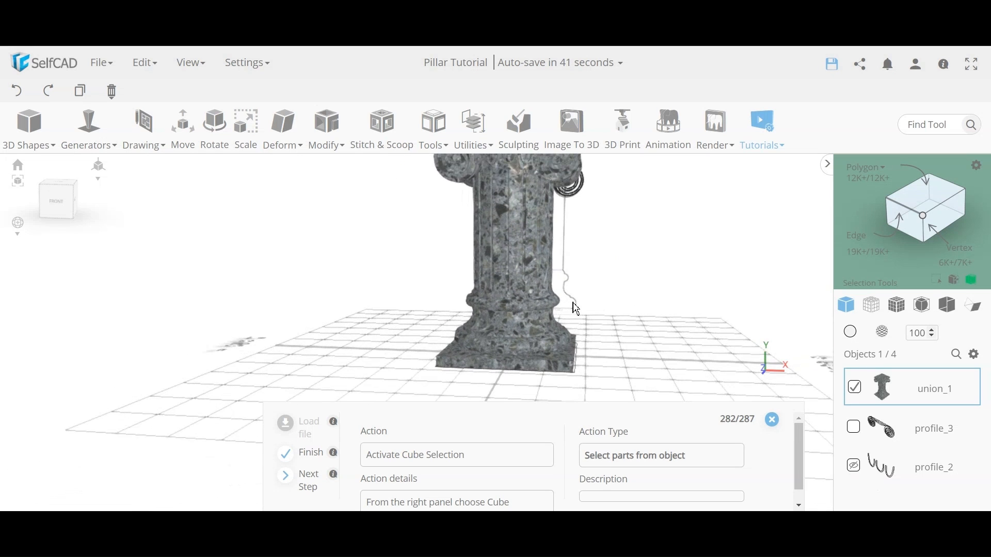
# Select the base moulding of union_1 with Cube Selection, setting Bottom to 15 and Top to 90, and finalize the selection.
pyautogui.click(972, 281)
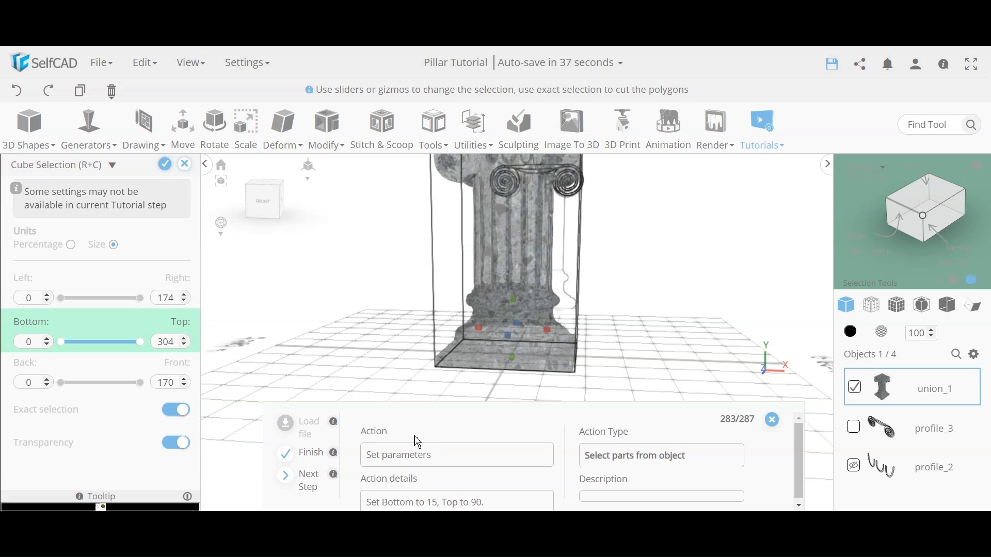
pyautogui.doubleClick(34, 343)
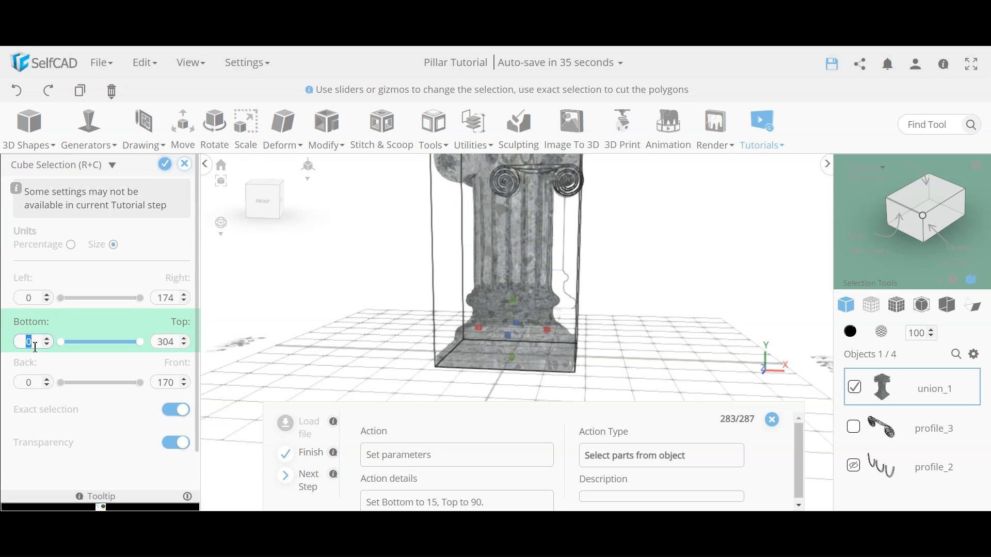
pyautogui.click(68, 375)
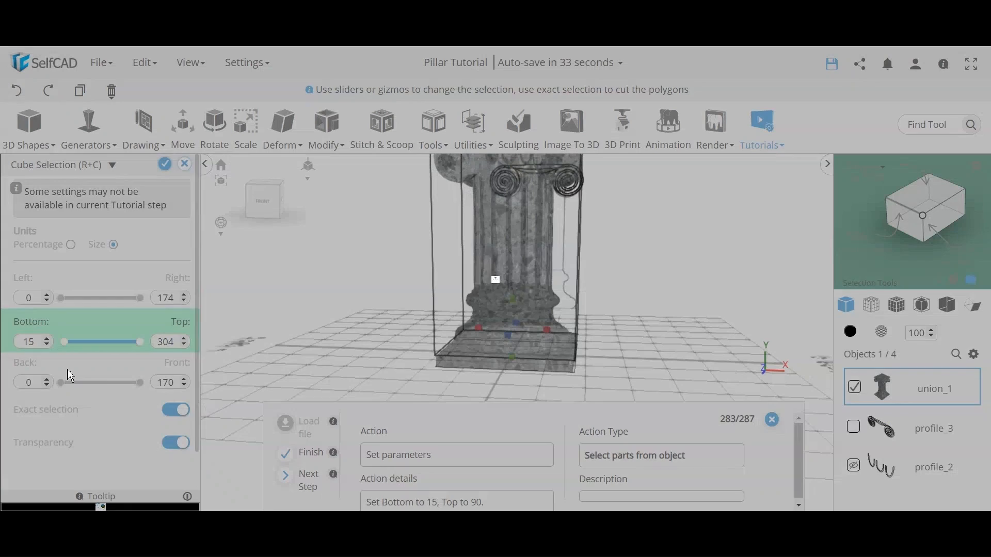
pyautogui.doubleClick(171, 344)
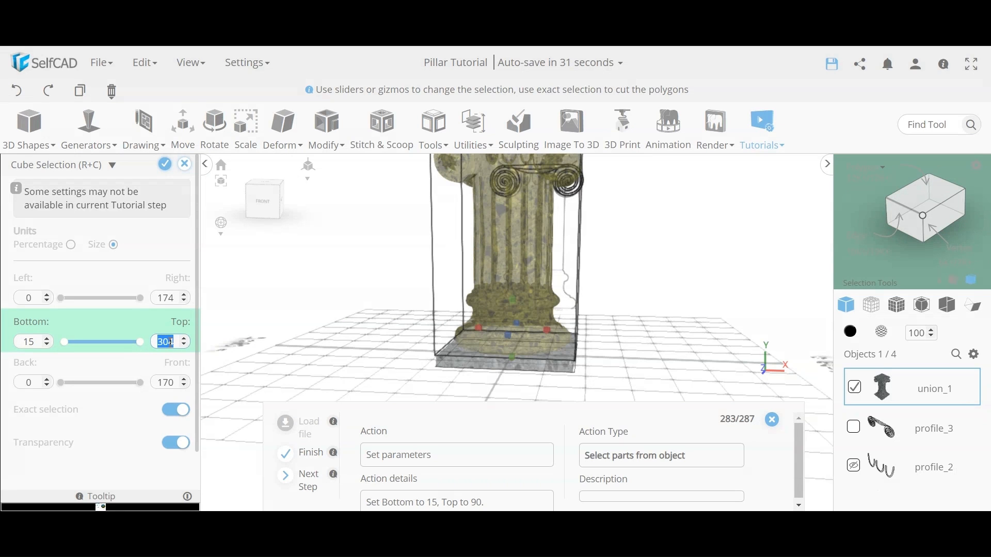
pyautogui.write('90')
pyautogui.press('Return')
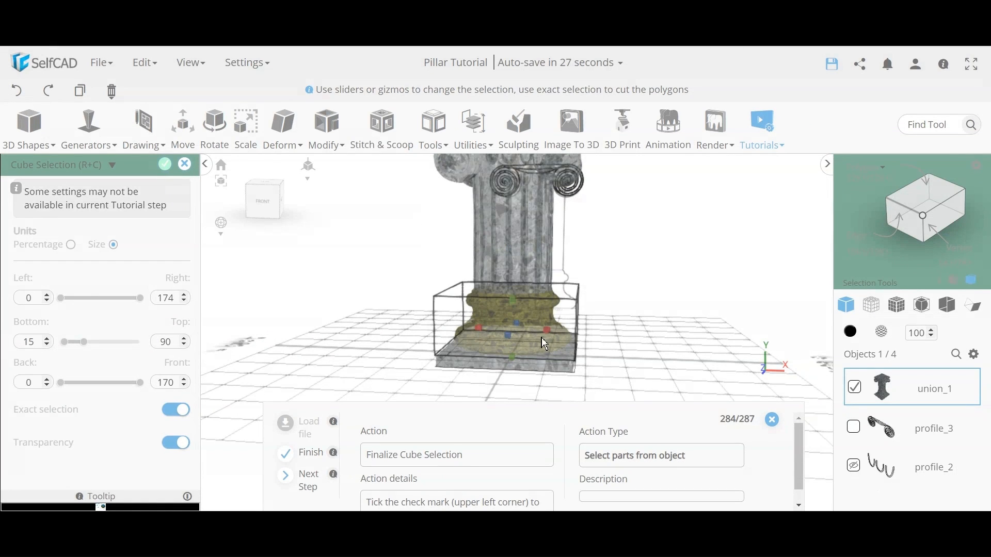
pyautogui.scroll(5, 544, 344)
pyautogui.click(170, 165)
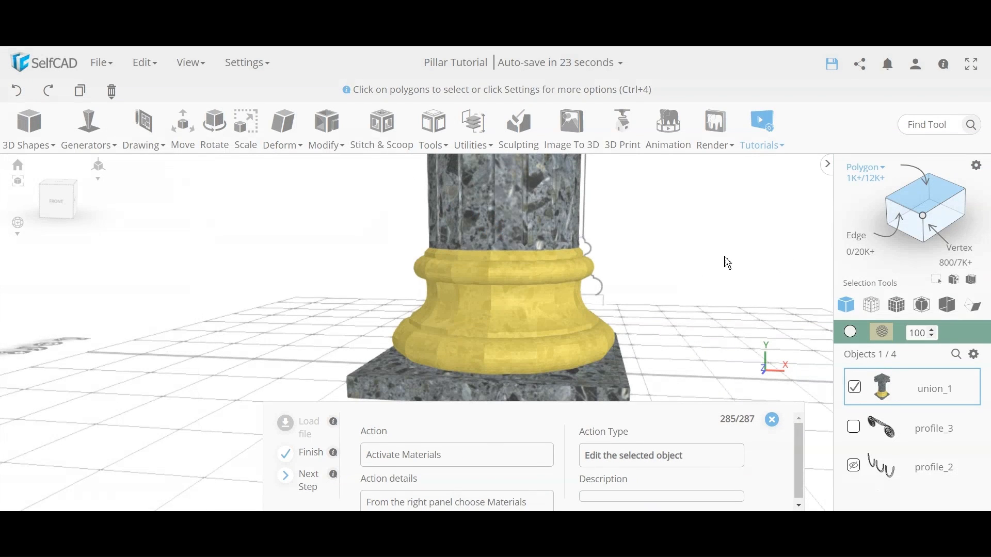
# Enable smooth shading in the materials of the selected base moulding and finalize the materials.
pyautogui.click(892, 342)
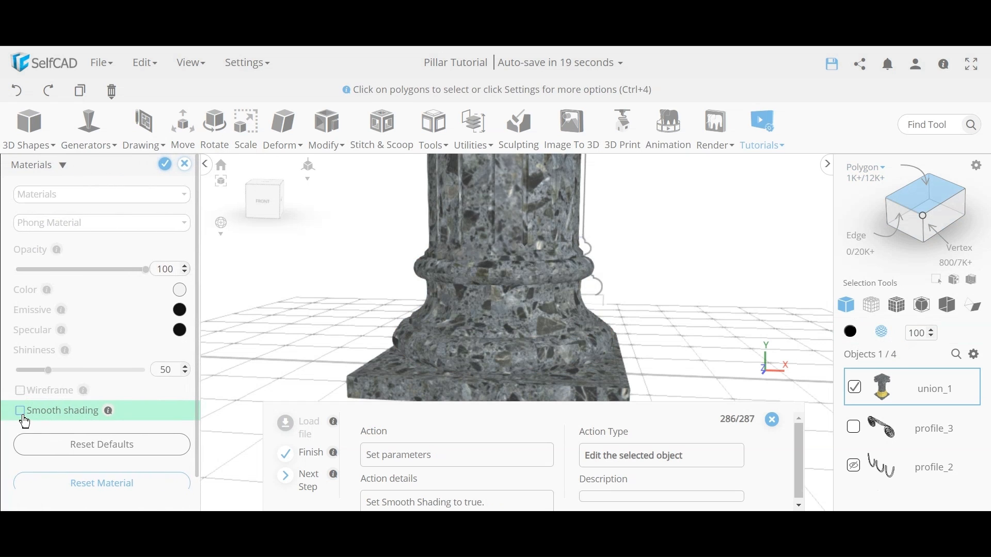
pyautogui.click(22, 413)
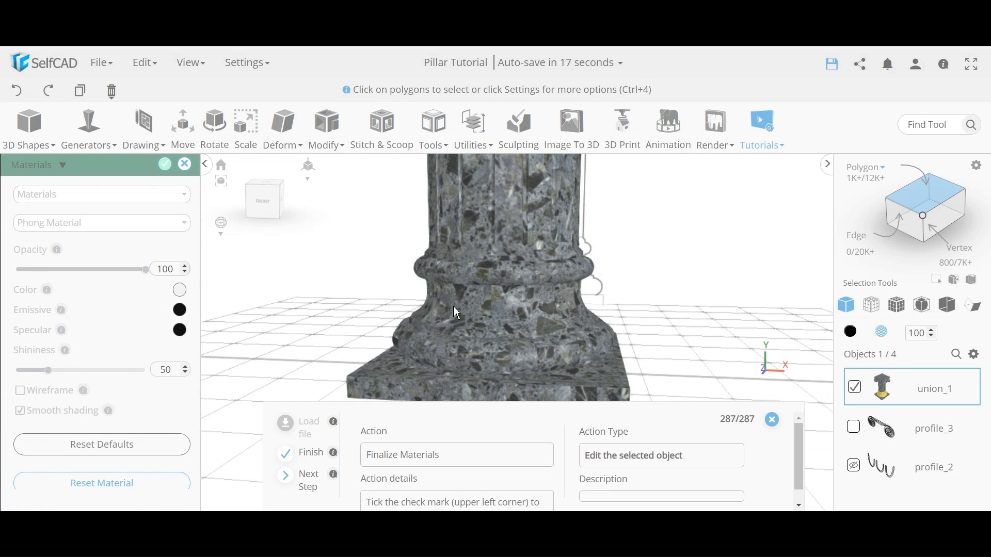
pyautogui.click(164, 164)
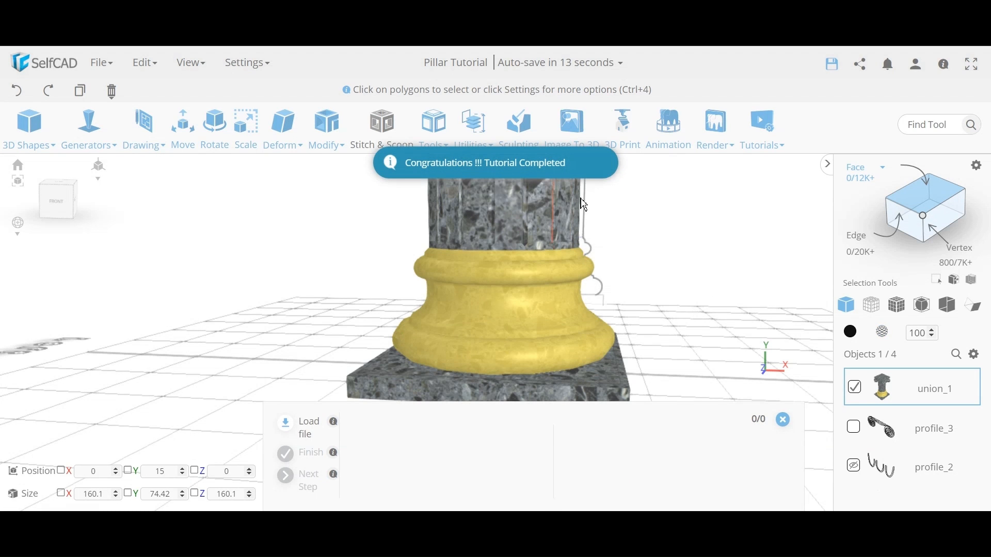
# Close the tutorial player and clear the polygon selection on the pillar's base moulding.
pyautogui.click(783, 420)
pyautogui.scroll(5, 614, 398)
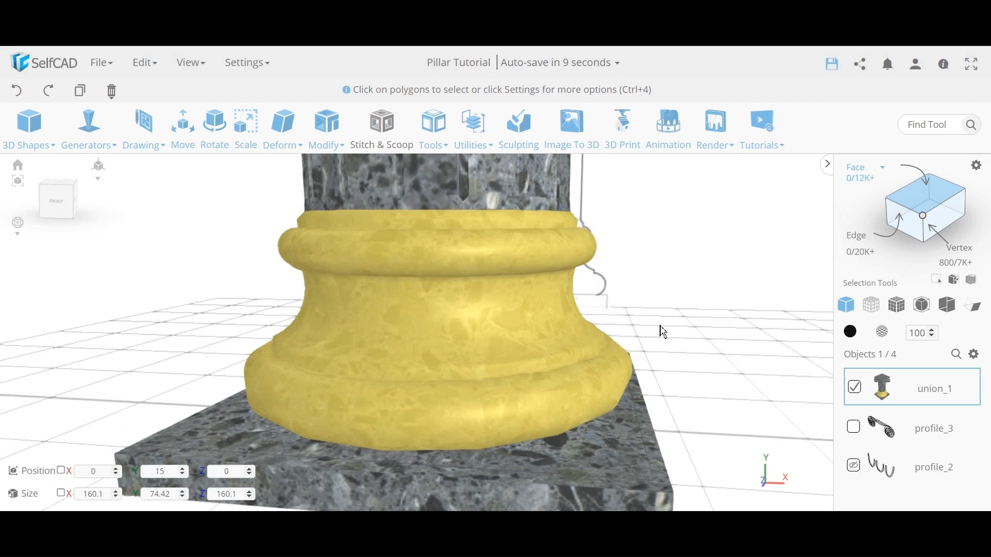
pyautogui.click(733, 340)
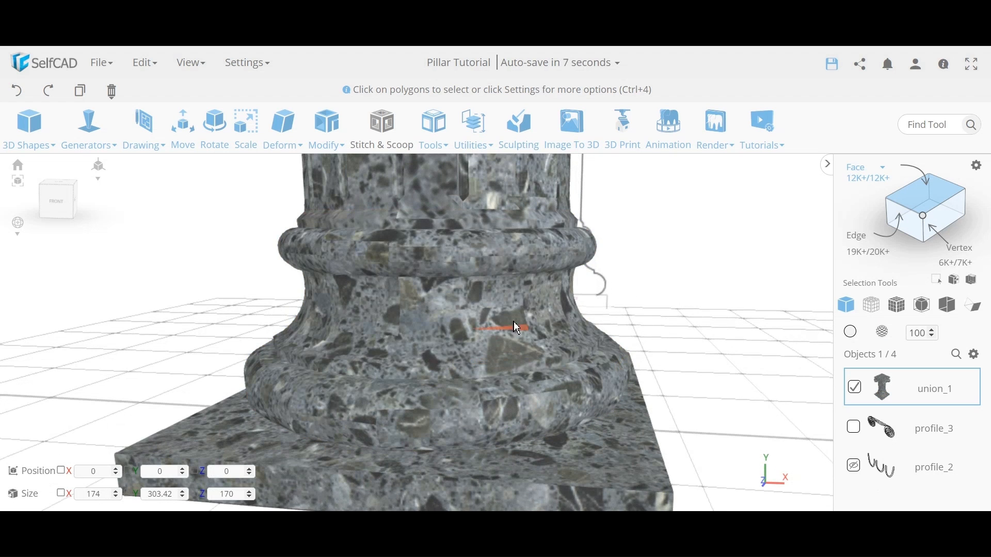
# Open the pillar's materials and compare Material_0 with Material_1, checking which parts and shading settings each covers.
pyautogui.scroll(-2, 355, 368)
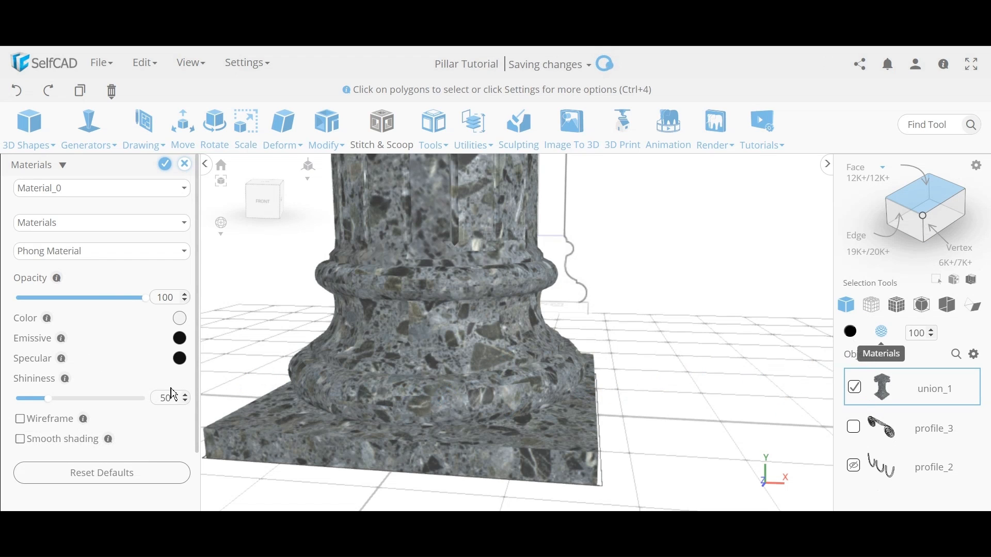
pyautogui.click(80, 192)
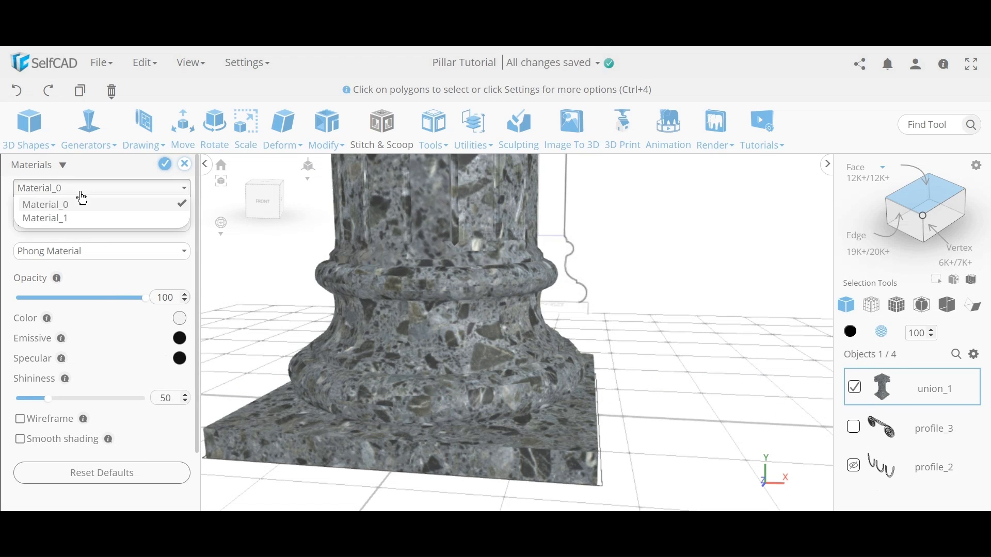
pyautogui.click(77, 219)
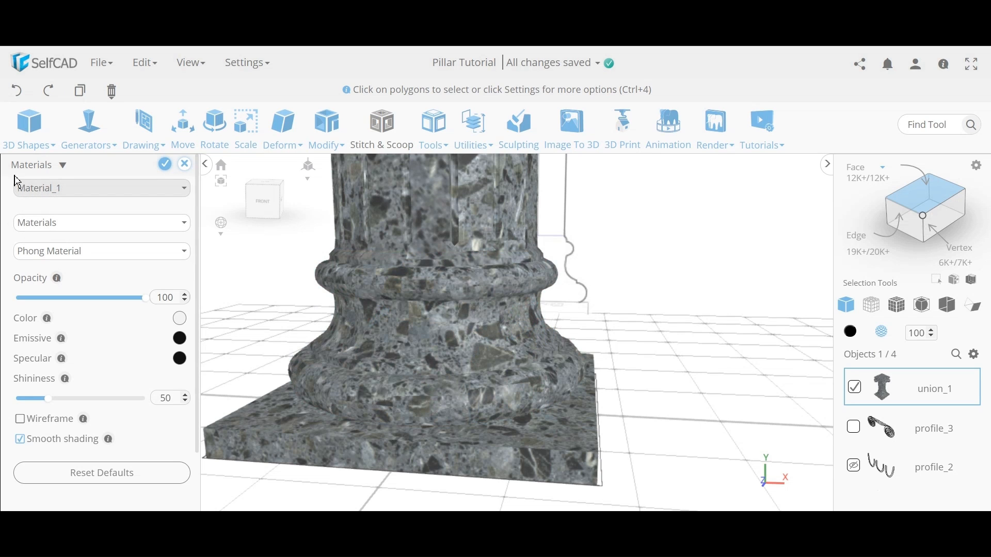
pyautogui.click(54, 192)
pyautogui.click(64, 206)
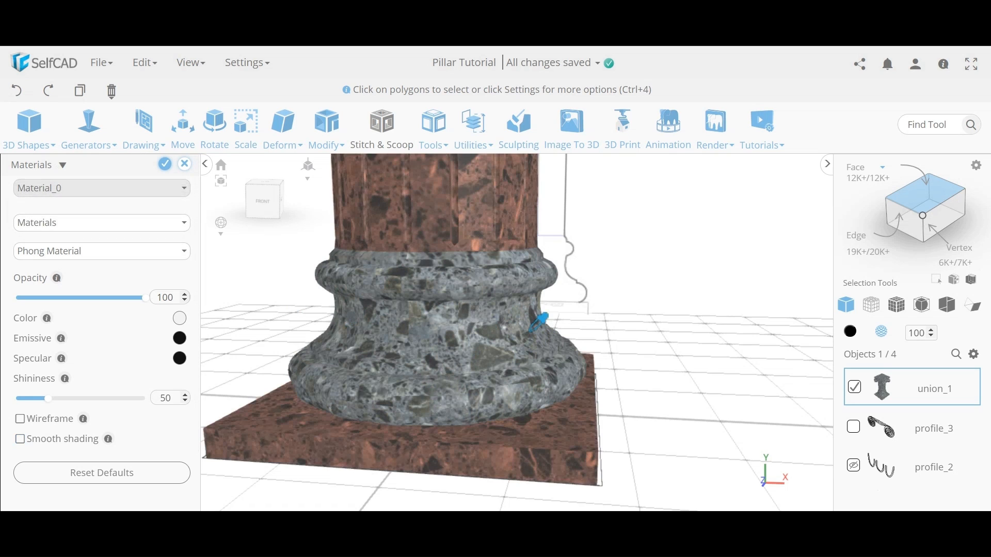
pyautogui.click(101, 191)
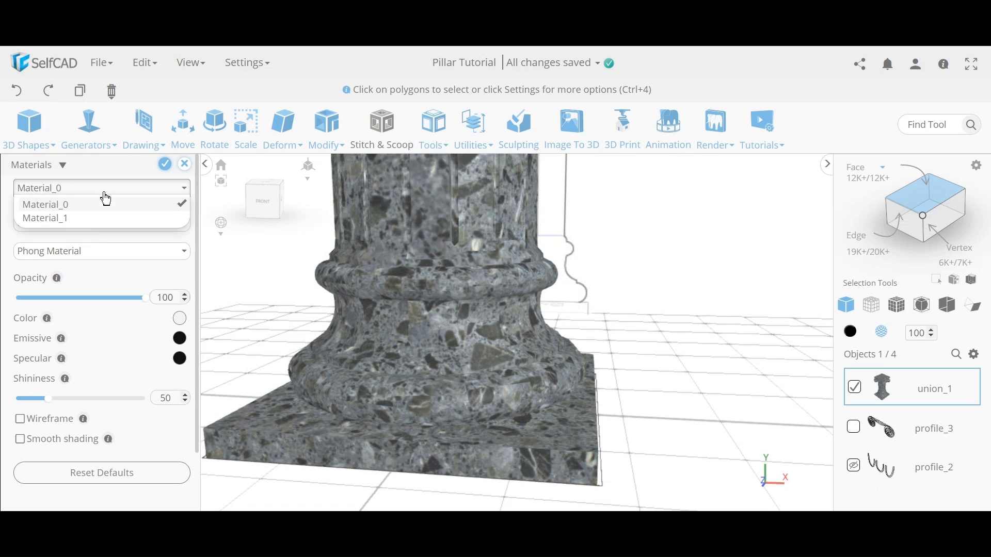
pyautogui.click(93, 221)
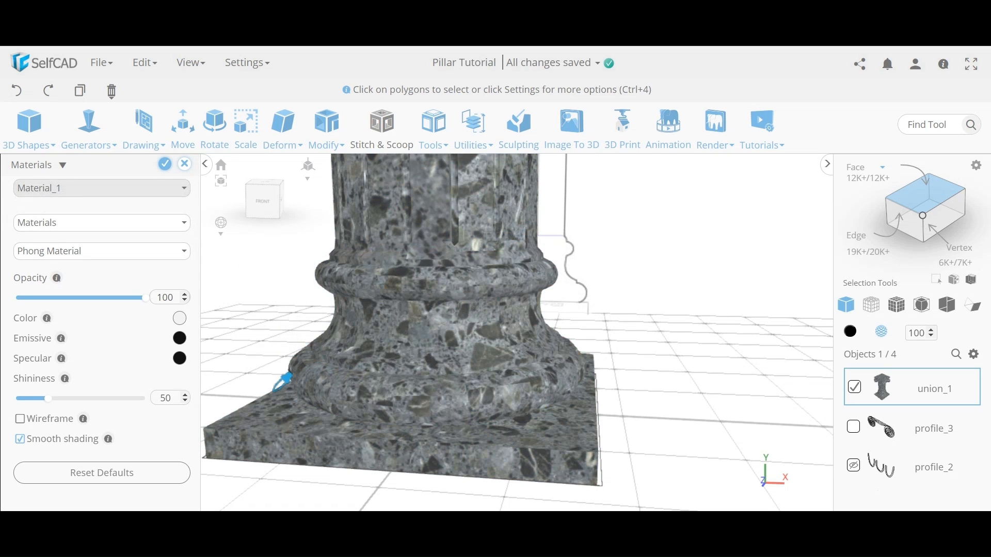
# Try removing the texture image from Material_1 by setting it to None, and reset that material to its defaults.
pyautogui.click(86, 225)
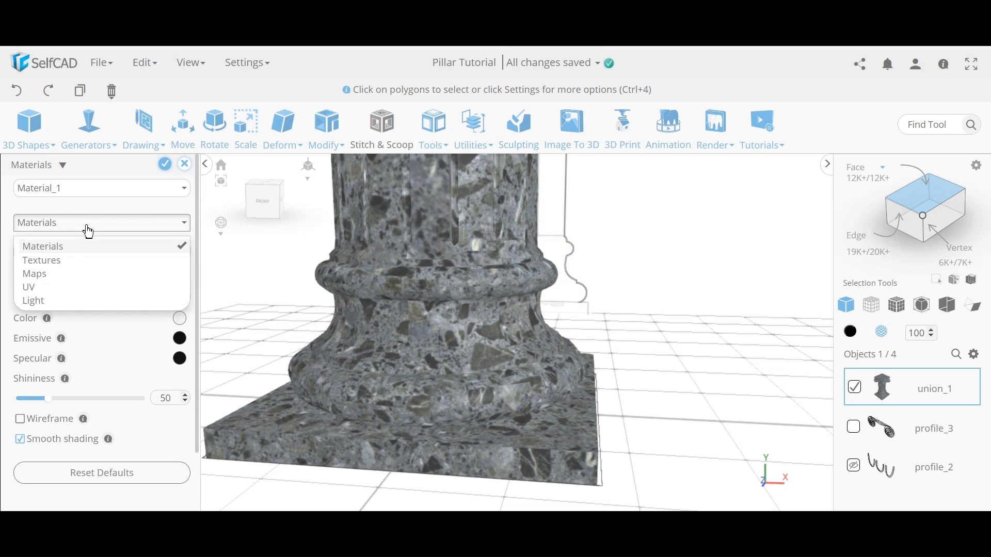
pyautogui.click(69, 260)
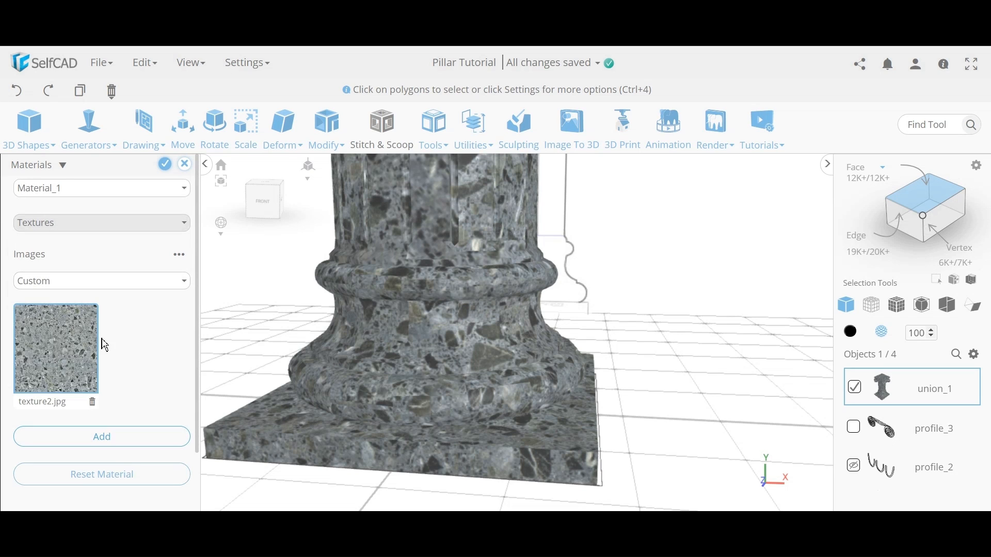
pyautogui.click(80, 285)
pyautogui.click(75, 306)
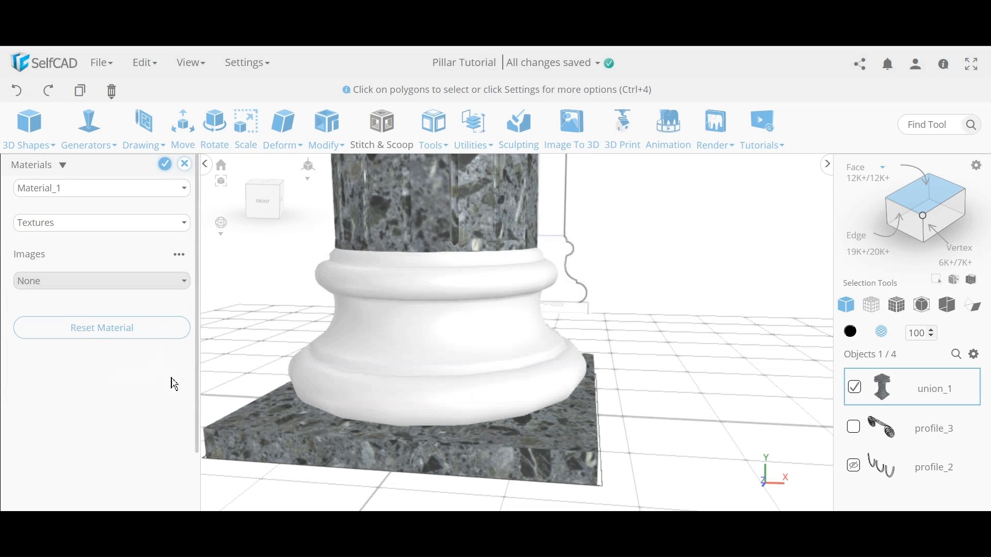
pyautogui.click(104, 335)
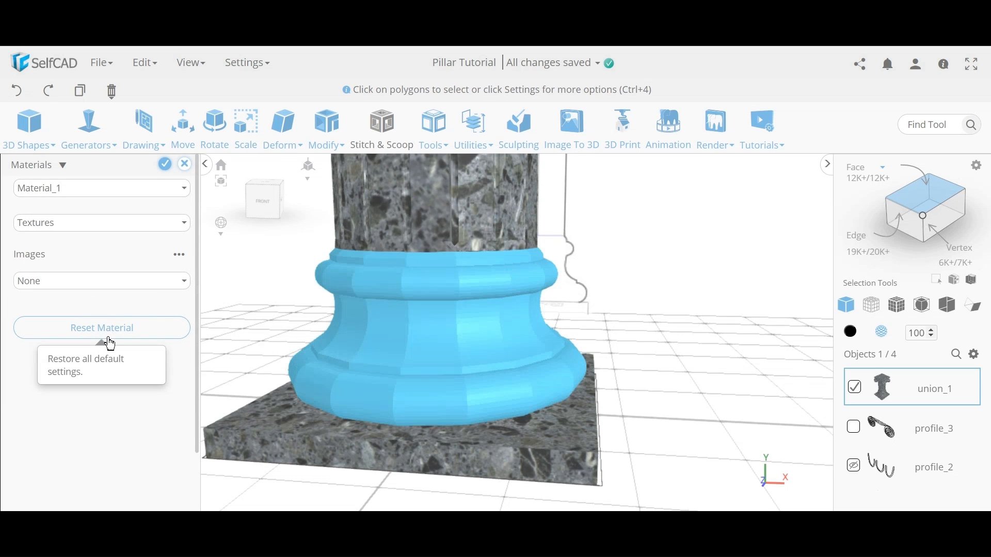
# Compare the base moulding with smooth shading on and off for Material_1, and cancel the material changes.
pyautogui.click(107, 224)
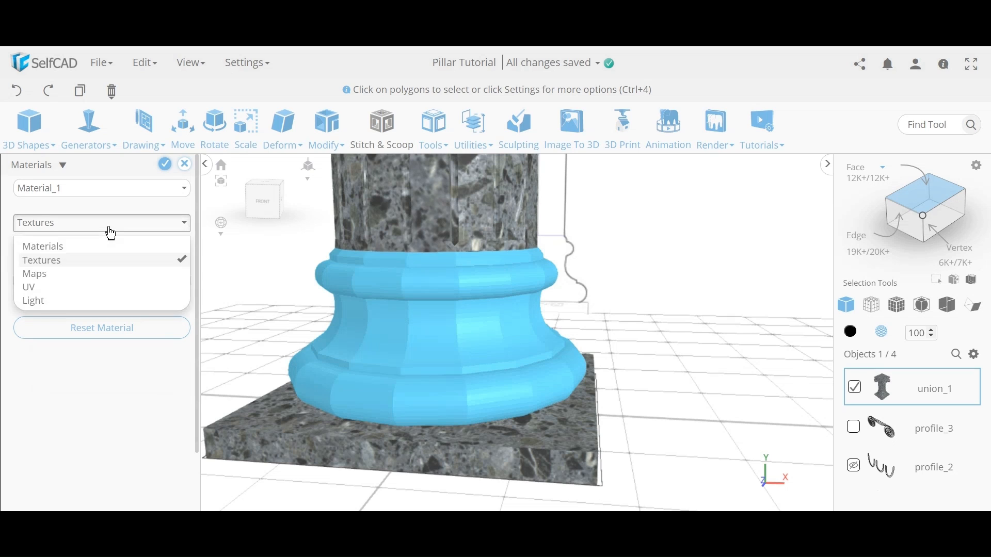
pyautogui.click(95, 244)
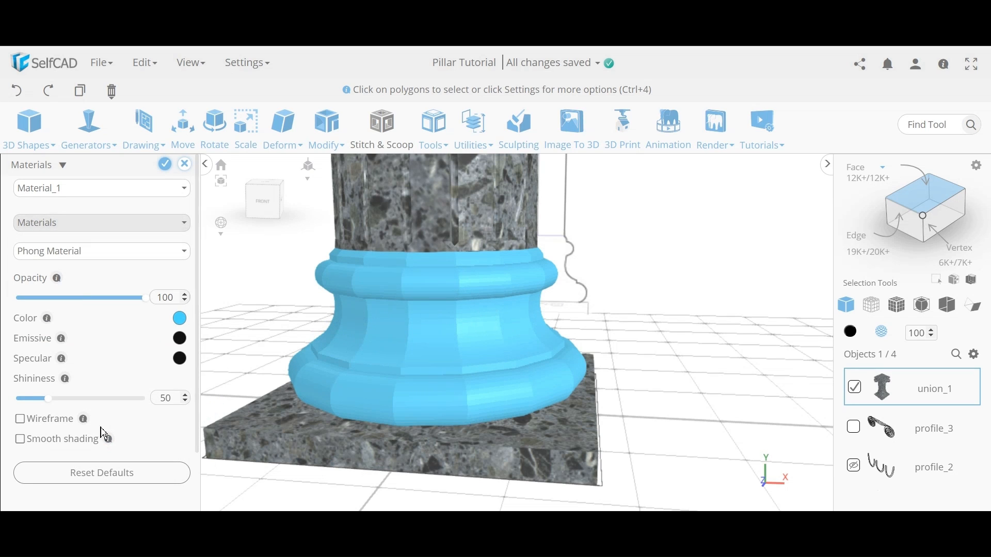
pyautogui.click(28, 444)
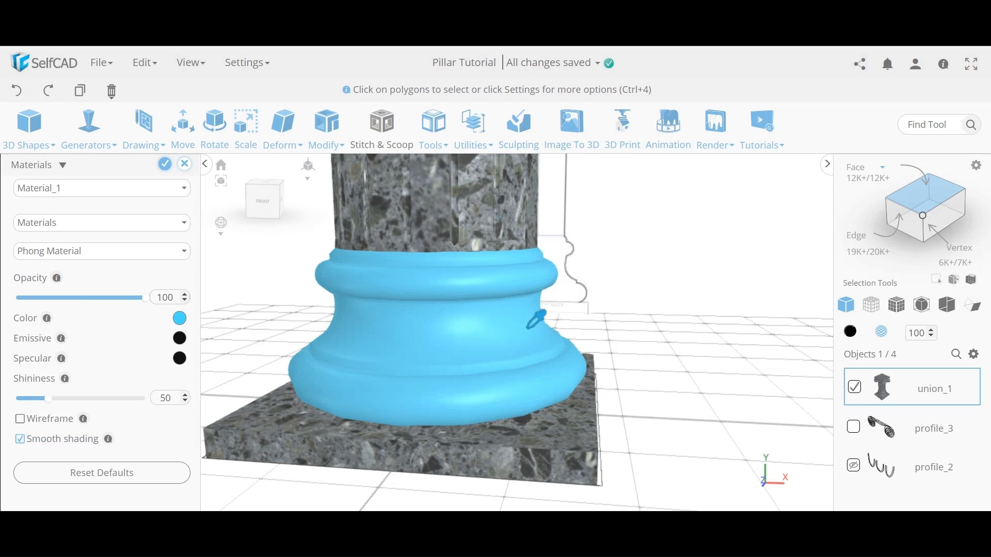
pyautogui.click(22, 442)
pyautogui.click(22, 442)
pyautogui.click(184, 171)
pyautogui.click(493, 325)
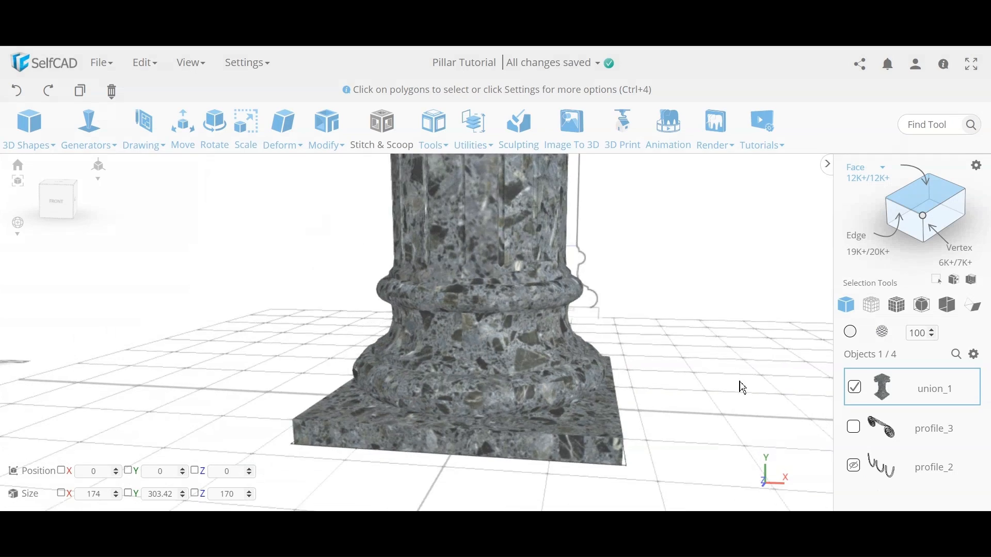
# Inspect the finished stone pillar's base, fluted shaft and scroll capital from several angles.
pyautogui.moveTo(739, 381); pyautogui.dragTo(763, 377)
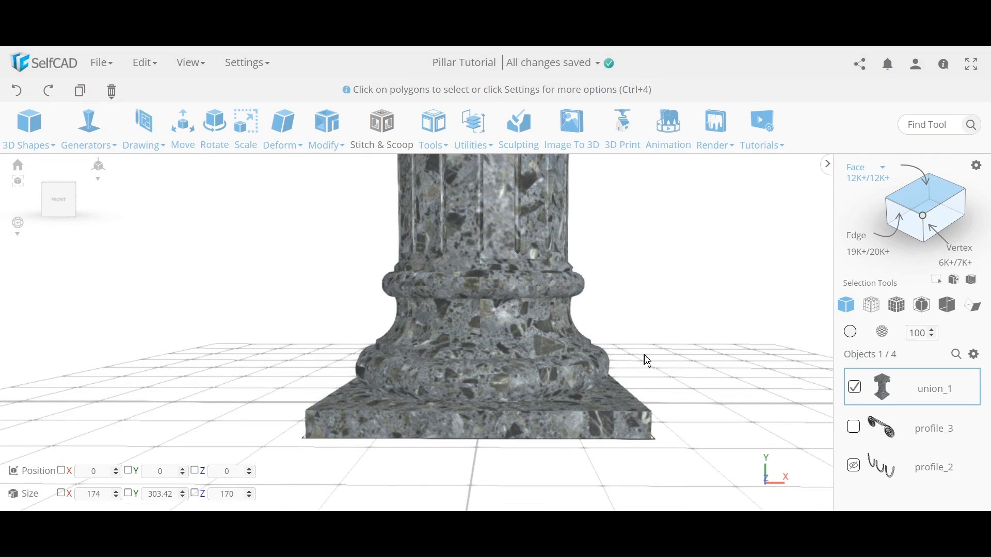
pyautogui.moveTo(714, 419); pyautogui.dragTo(693, 429)
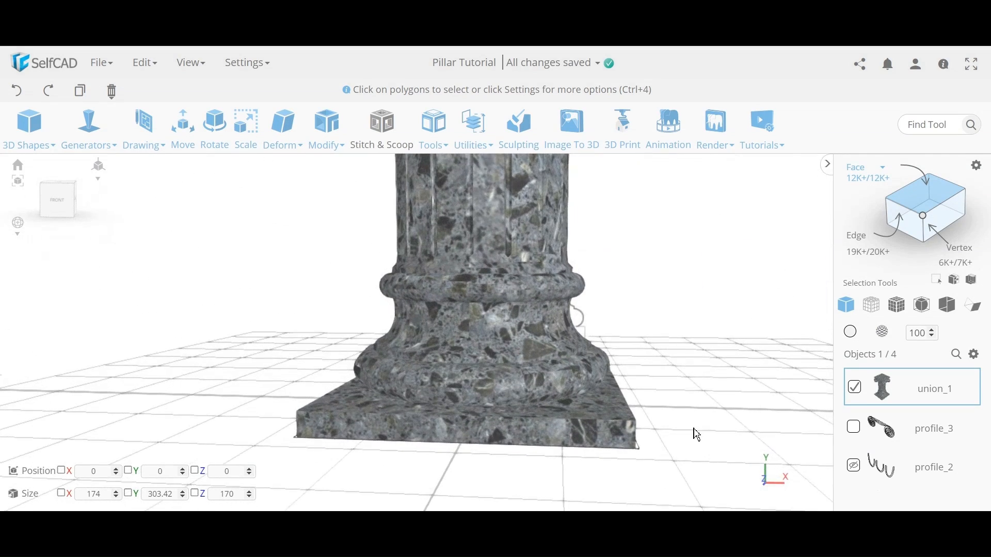
pyautogui.scroll(-5, 691, 370)
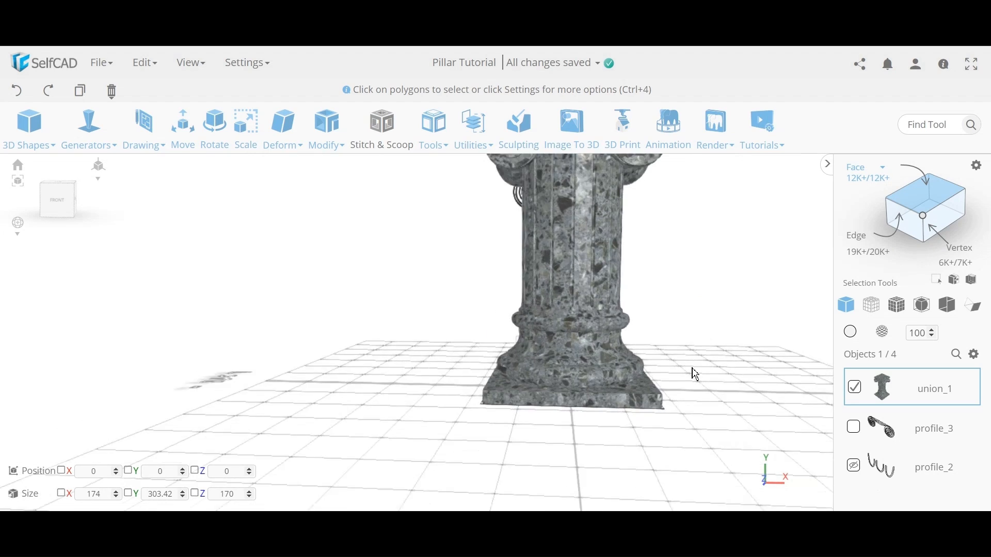
pyautogui.moveTo(691, 369); pyautogui.dragTo(655, 398, button='right')
pyautogui.moveTo(646, 411); pyautogui.dragTo(672, 420)
pyautogui.scroll(5, 601, 245)
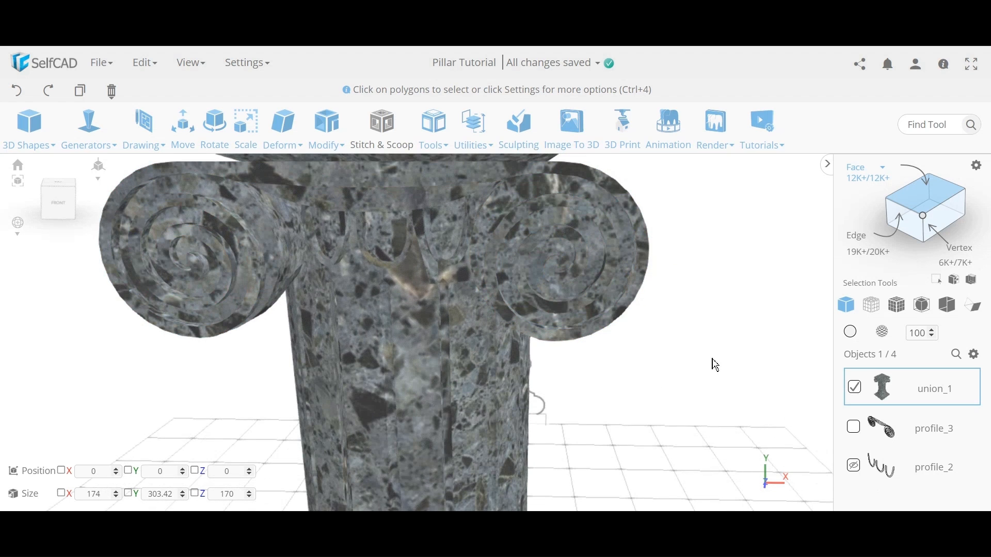
pyautogui.click(932, 195)
pyautogui.scroll(-6, 681, 354)
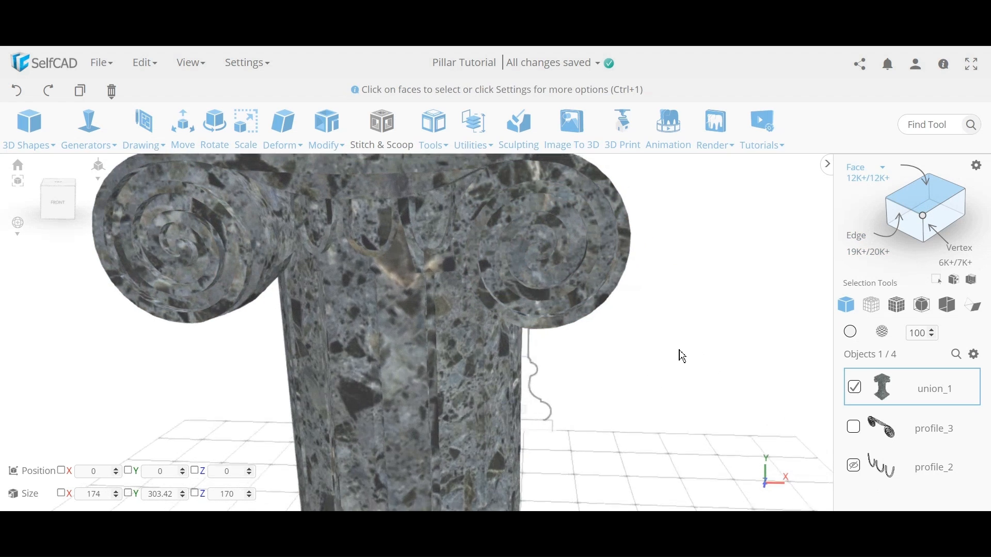
pyautogui.moveTo(619, 333); pyautogui.dragTo(566, 321)
pyautogui.scroll(5, 570, 294)
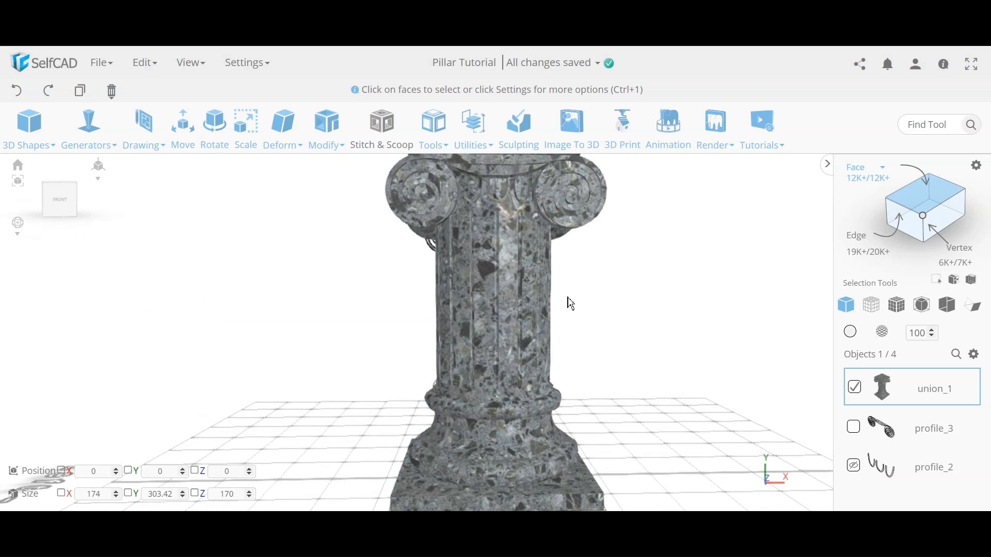